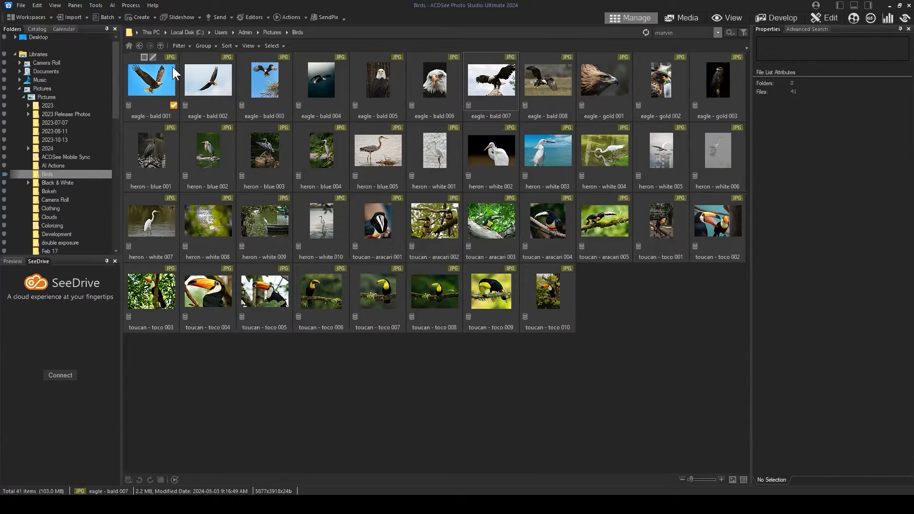
{"action": "left_click", "coordinate": [637, 319]}
{"action": "left_click", "coordinate": [154, 5]}
{"action": "left_click", "coordinate": [95, 5]}
{"action": "left_click", "coordinate": [168, 15]}
{"action": "left_click", "coordinate": [150, 8]}
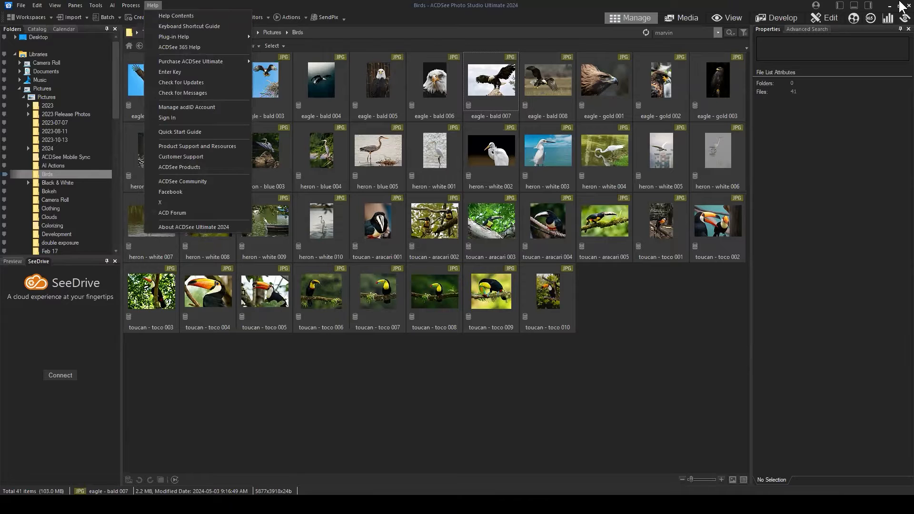
{"action": "key", "text": "Escape"}
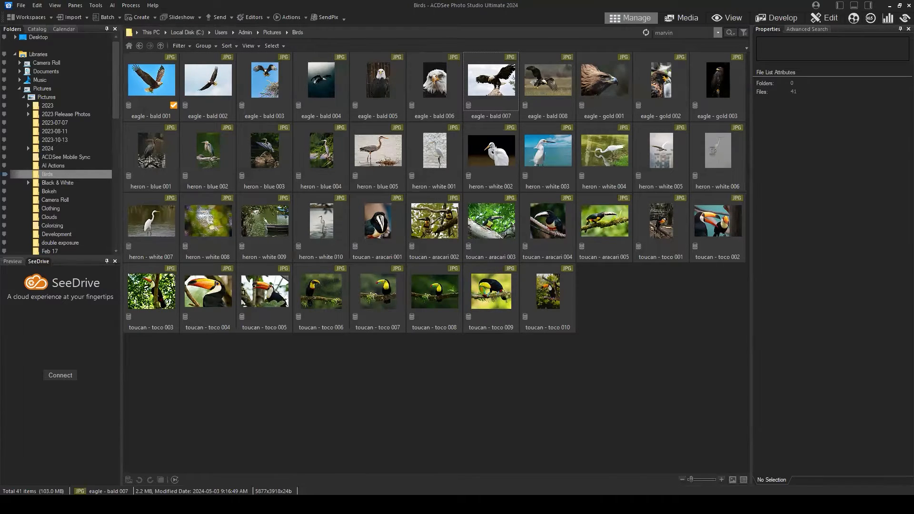
Switch to the ACDSee online help in Chrome, search for database, and open the topic about the ACDSee Ultimate Database.
{"action": "key", "text": "alt+Tab"}
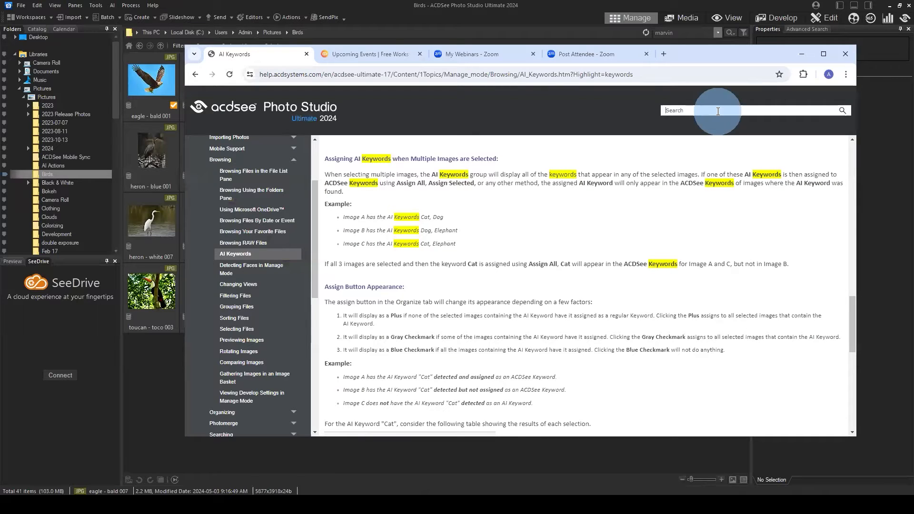
{"action": "left_click_drag", "start_coordinate": [719, 55], "coordinate": [648, 65]}
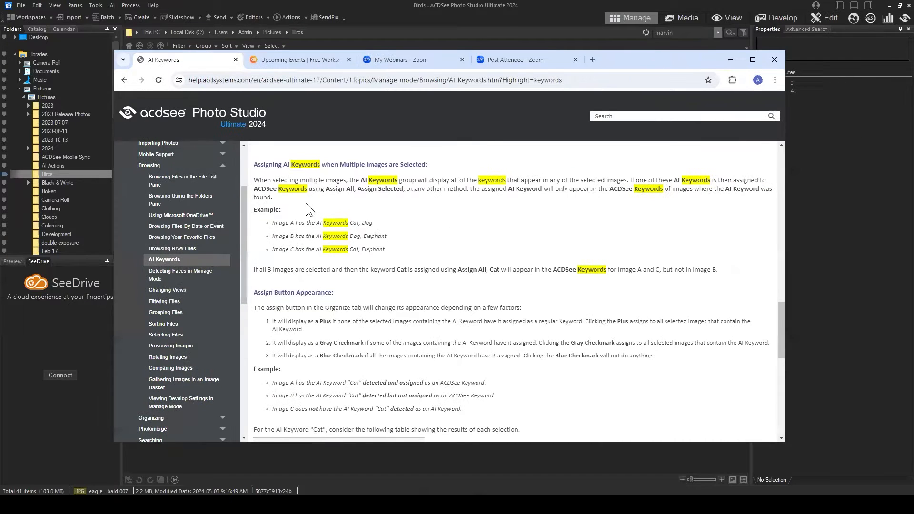
{"action": "type", "text": "dta"}
{"action": "type", "text": "tabse"}
{"action": "type", "text": "se"}
{"action": "key", "text": "Return"}
{"action": "left_click", "coordinate": [292, 189]}
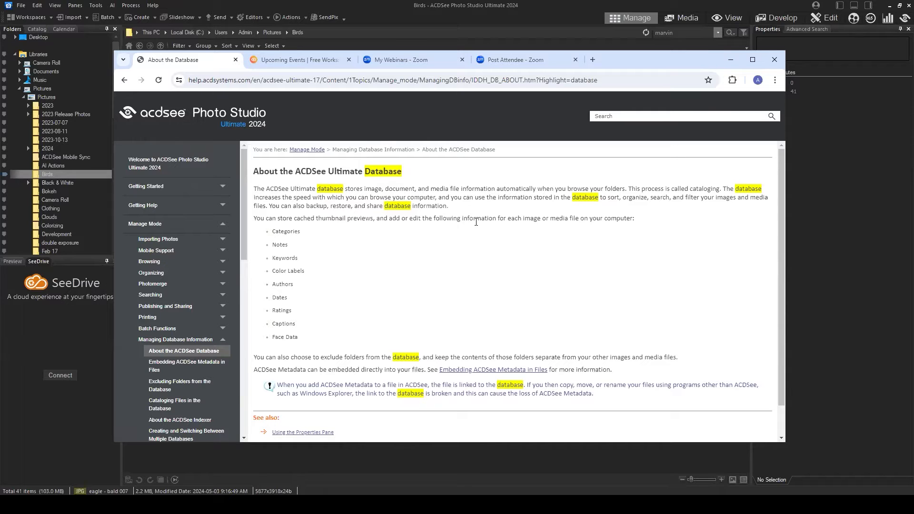
Read the help topic's explanation of cataloging and cached thumbnail previews, then return to ACDSee Photo Studio.
{"action": "left_click_drag", "start_coordinate": [328, 188], "coordinate": [413, 190]}
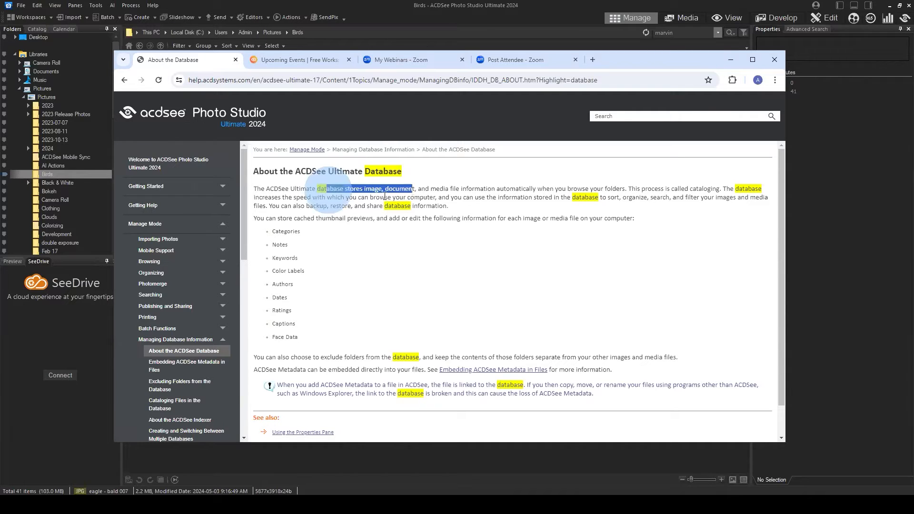
{"action": "left_click", "coordinate": [378, 196]}
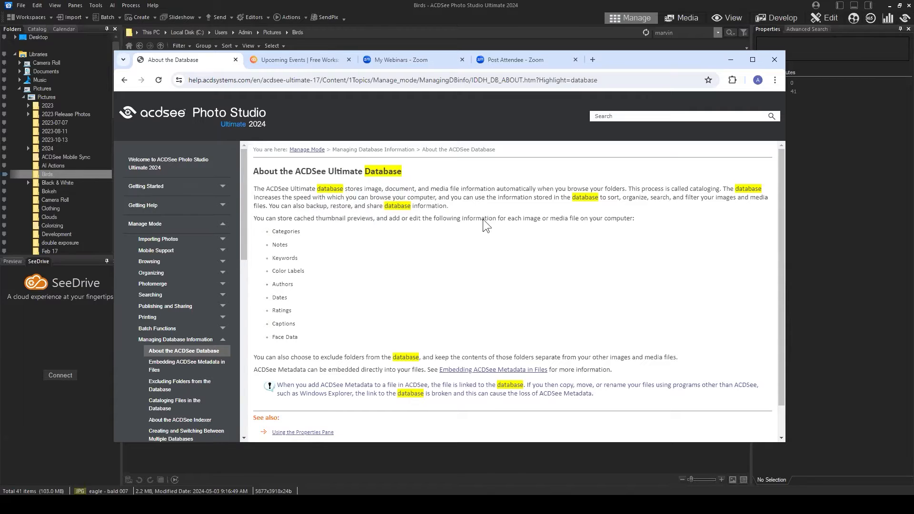
{"action": "left_click_drag", "start_coordinate": [316, 219], "coordinate": [373, 218]}
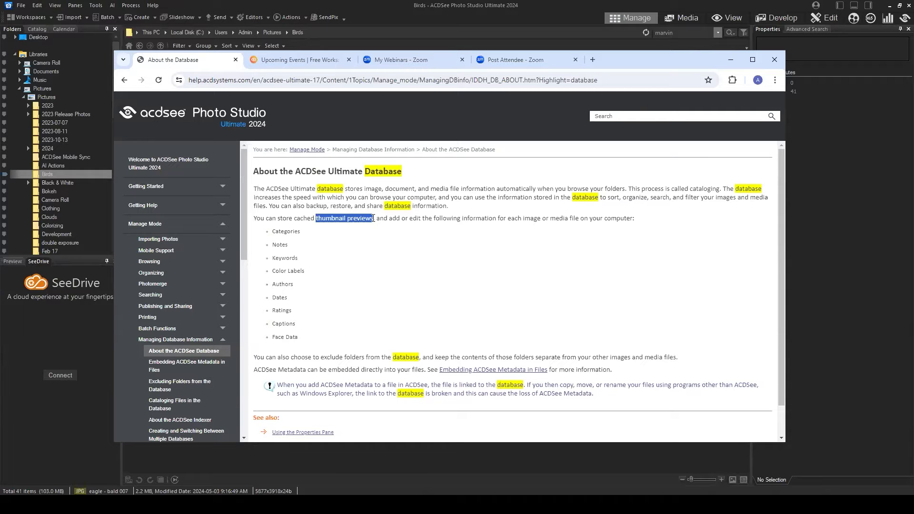
{"action": "left_click", "coordinate": [729, 60]}
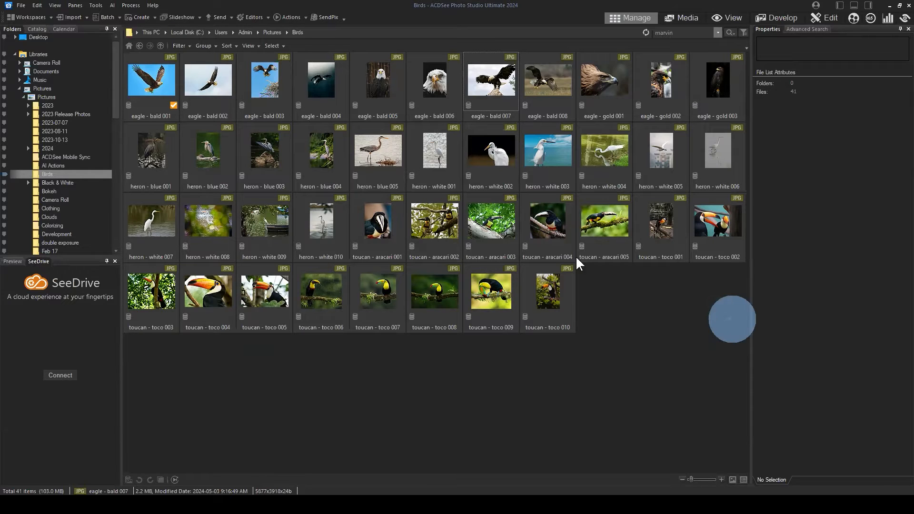
Check the thumbnails of eagle and heron photos in the Birds folder, leaving no photo selected.
{"action": "key", "text": "ctrl+a"}
{"action": "left_click", "coordinate": [616, 295]}
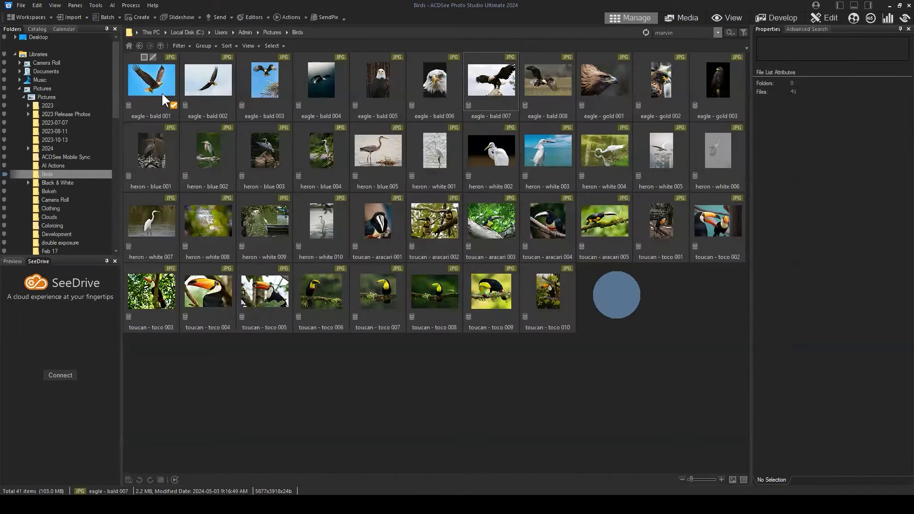
{"action": "left_click", "coordinate": [150, 82]}
{"action": "left_click", "coordinate": [265, 78]}
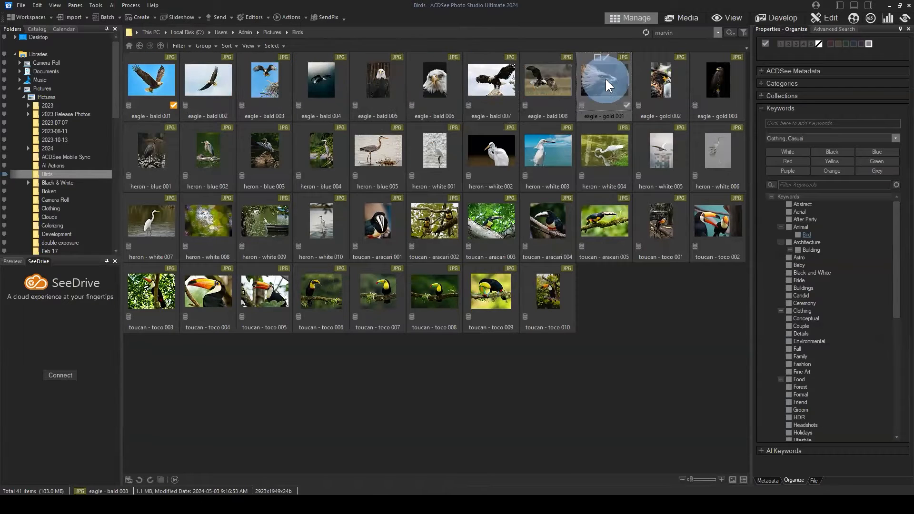
{"action": "left_click", "coordinate": [173, 146]}
{"action": "left_click", "coordinate": [639, 313]}
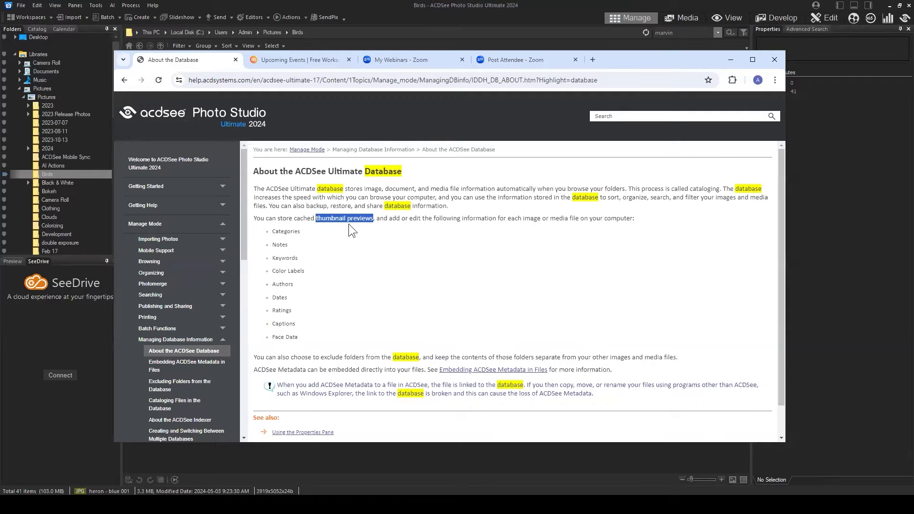
In the browser help topic, review the information types stored in the database, from Categories to Face Data, and return to ACDSee.
{"action": "double_click", "coordinate": [275, 230]}
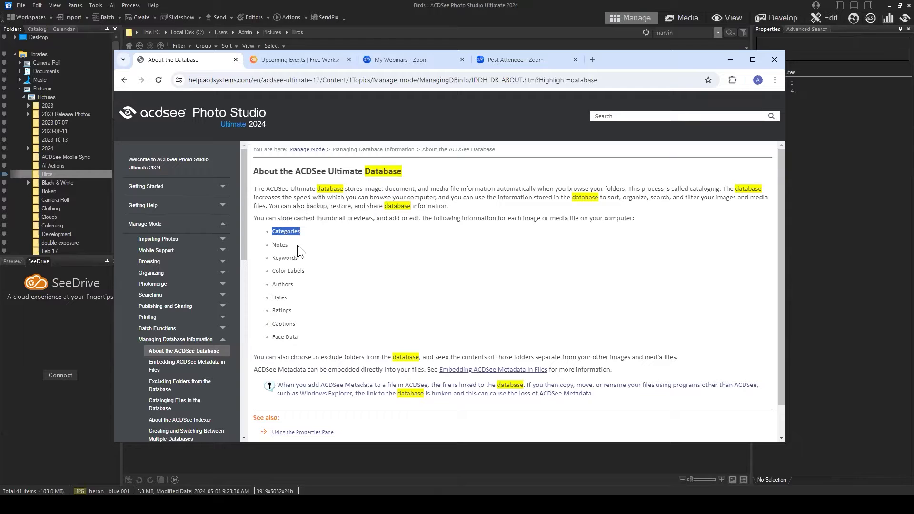
{"action": "left_click", "coordinate": [314, 271]}
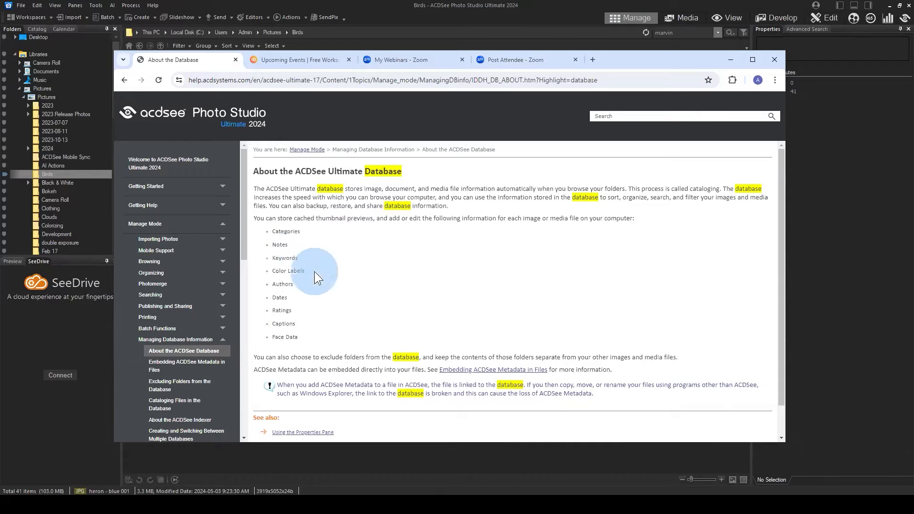
{"action": "left_click", "coordinate": [286, 284]}
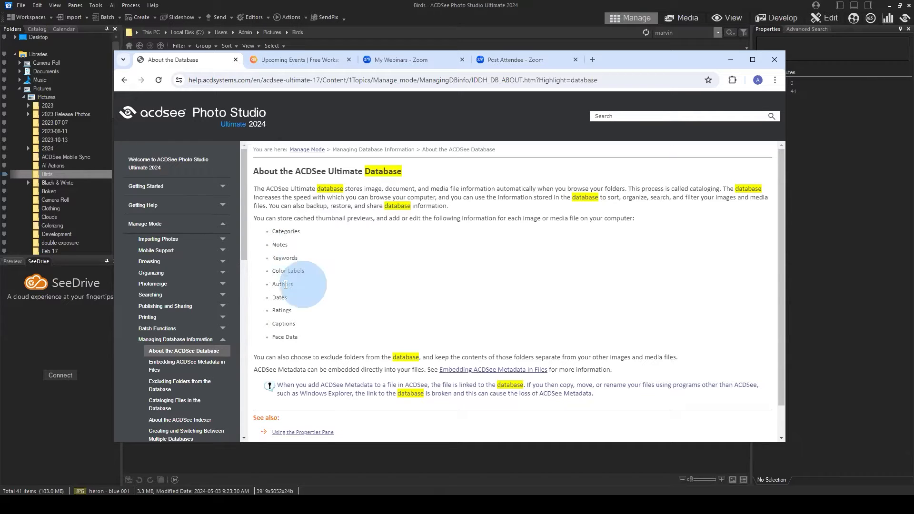
{"action": "double_click", "coordinate": [293, 323]}
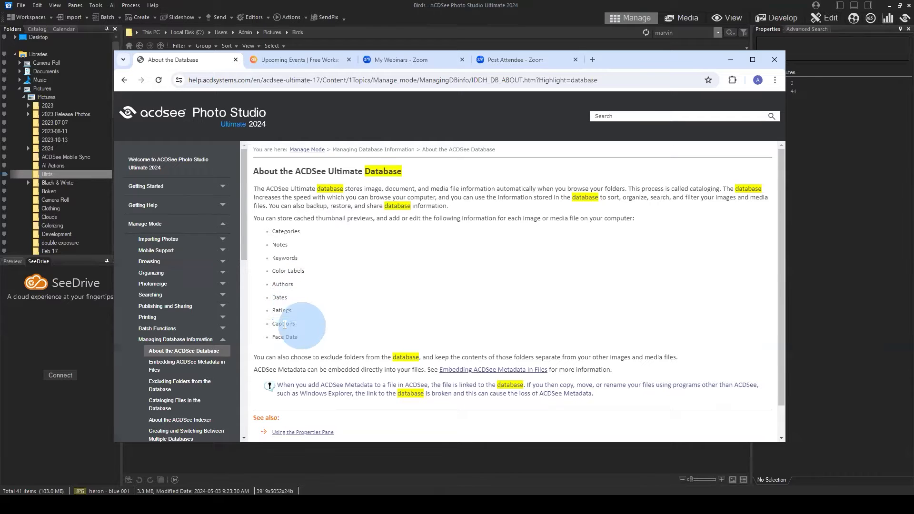
{"action": "double_click", "coordinate": [312, 257]}
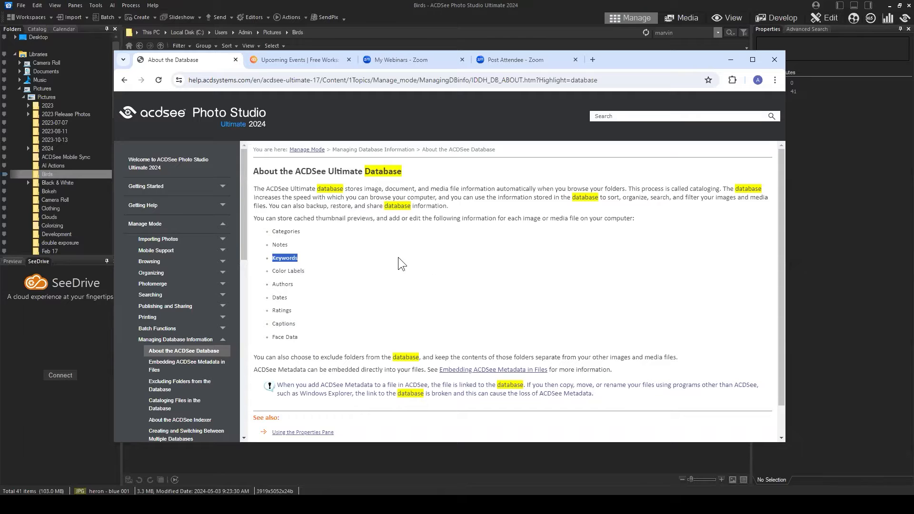
{"action": "left_click_drag", "start_coordinate": [314, 338], "coordinate": [269, 230]}
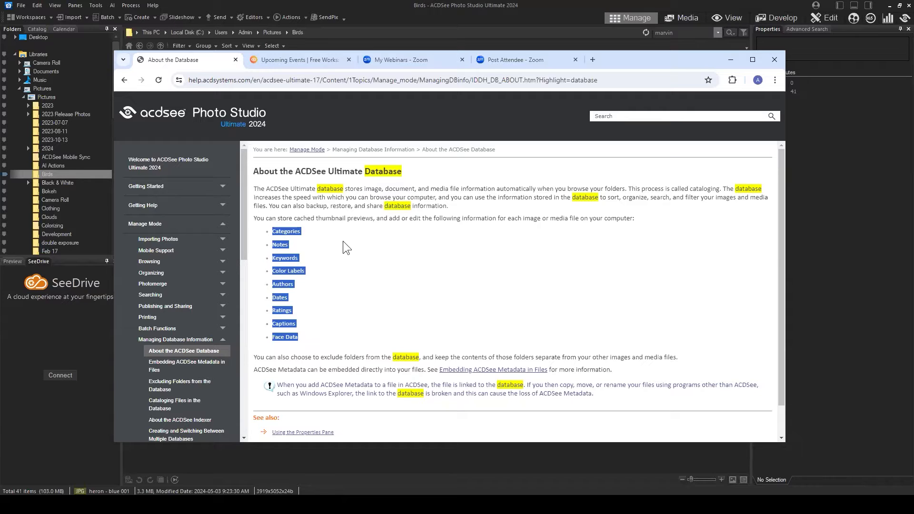
{"action": "left_click", "coordinate": [369, 268]}
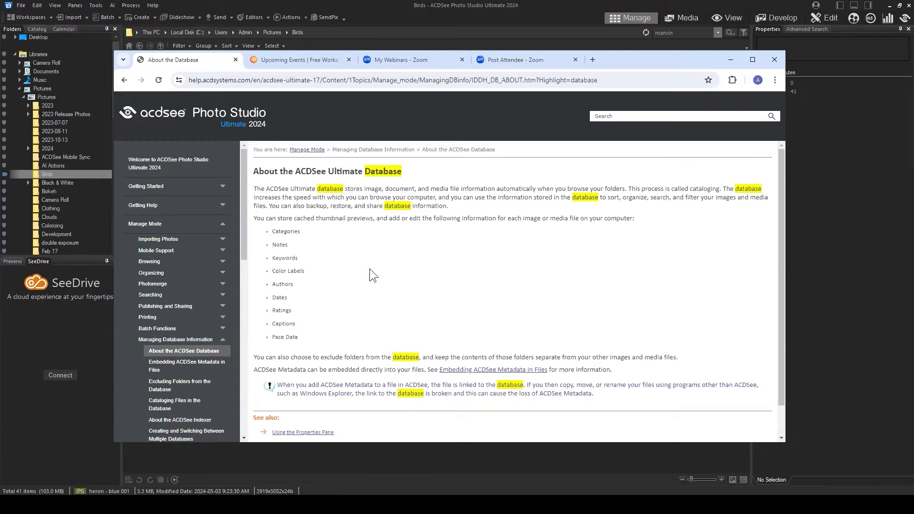
{"action": "left_click", "coordinate": [731, 59]}
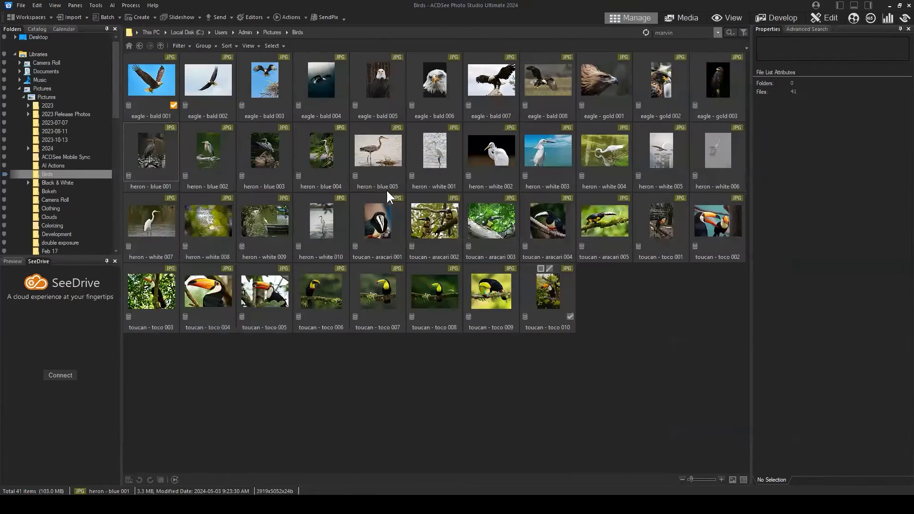
Browse to the Pictures folder in the library and open its Feb 17 subfolder.
{"action": "left_click", "coordinate": [140, 45]}
{"action": "left_click", "coordinate": [139, 45]}
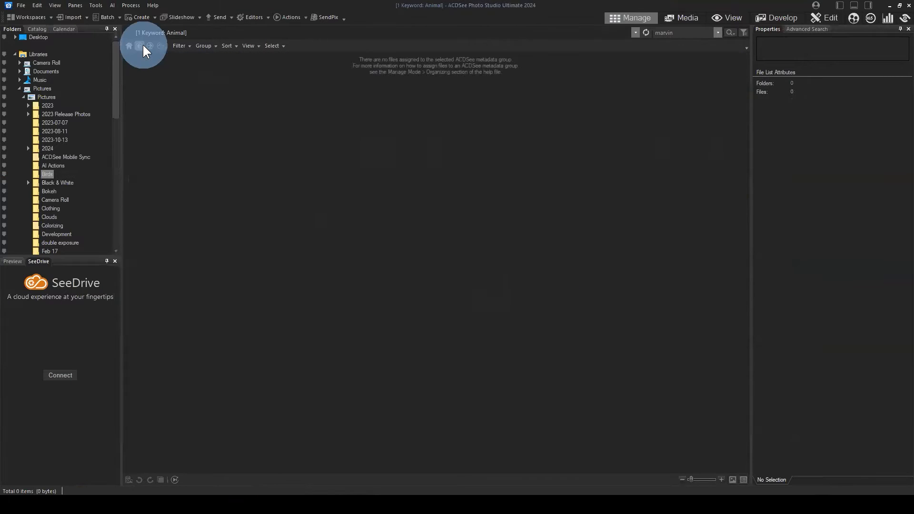
{"action": "left_click", "coordinate": [48, 97]}
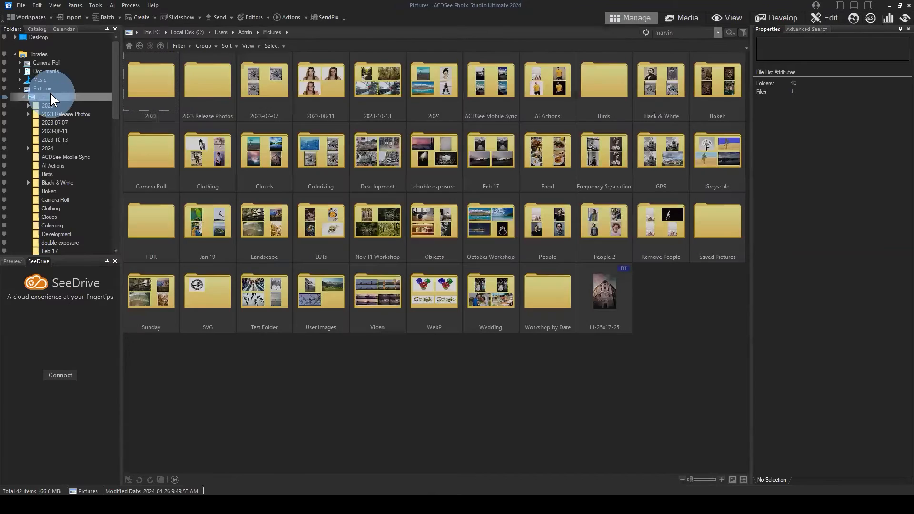
{"action": "left_click", "coordinate": [647, 315]}
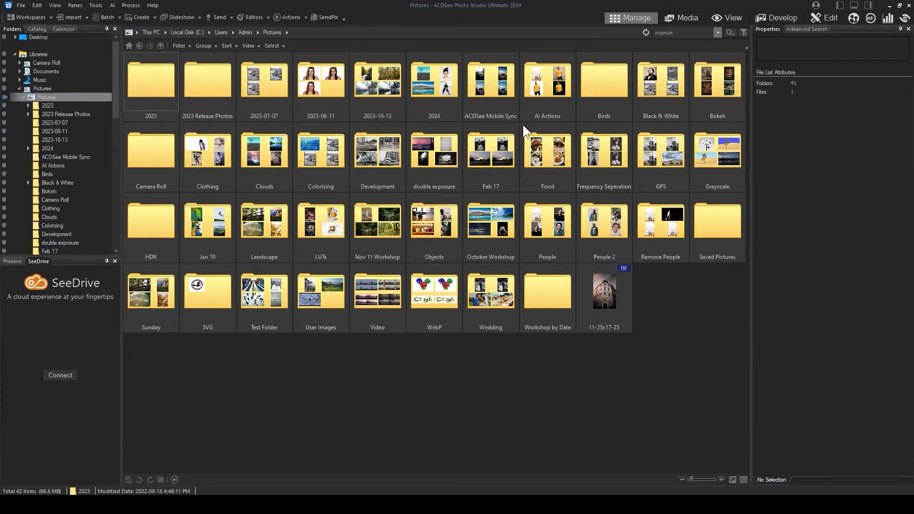
{"action": "double_click", "coordinate": [490, 151]}
Select photo 00-00-03 and collapse the Keywords group in its properties.
{"action": "left_click", "coordinate": [272, 79]}
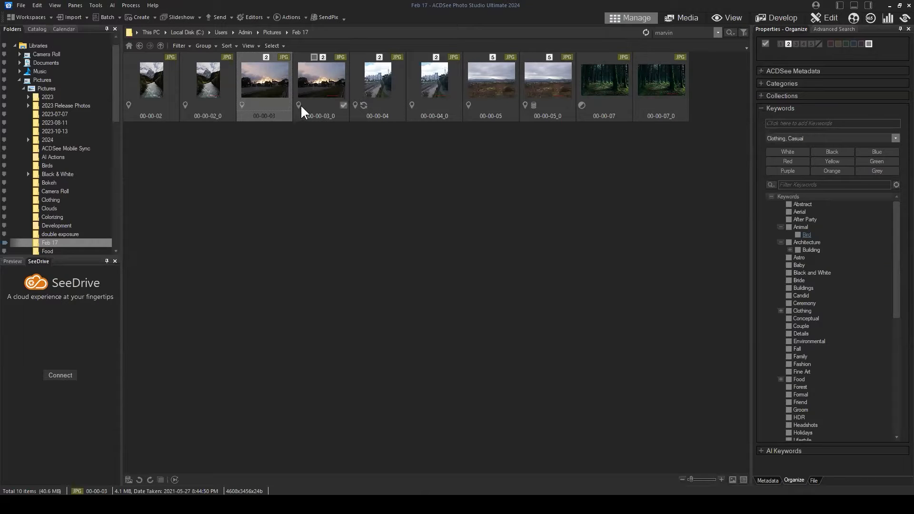
{"action": "left_click", "coordinate": [696, 84]}
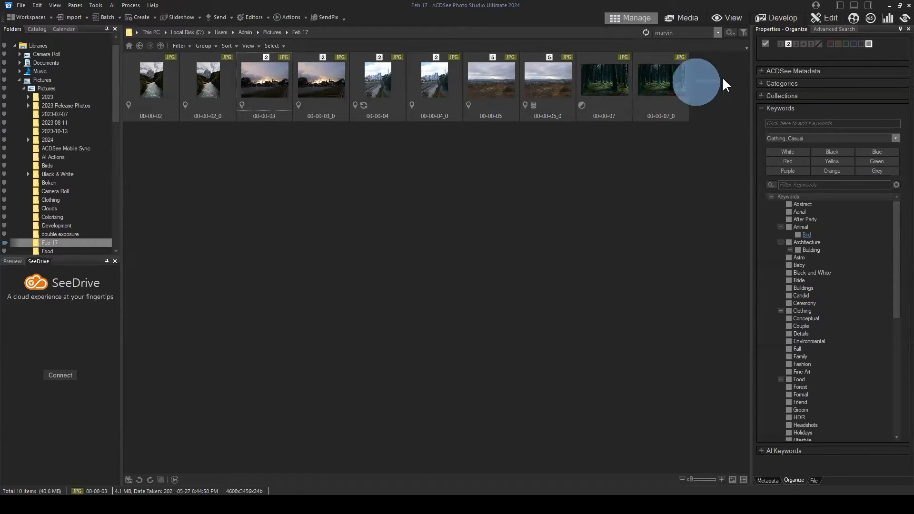
{"action": "left_click", "coordinate": [278, 82]}
{"action": "left_click", "coordinate": [770, 108]}
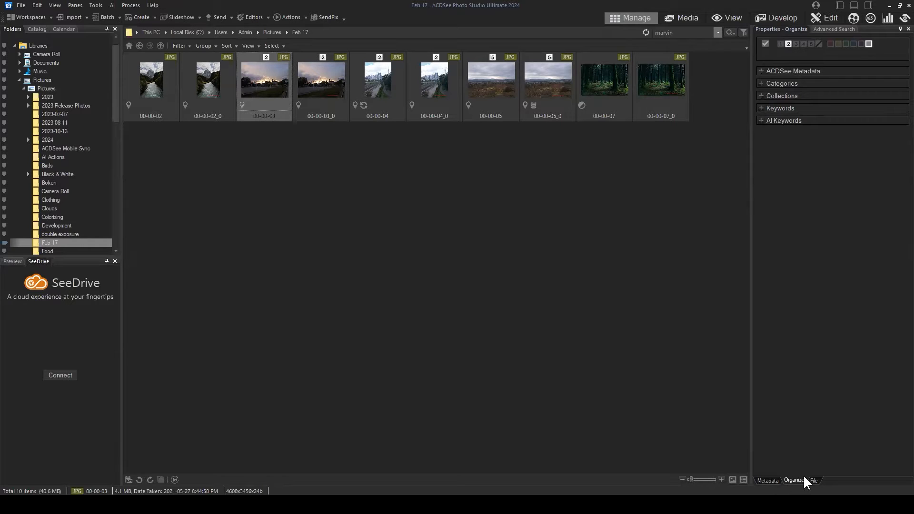
Examine the metadata of photo 00-00-03 under IPTC and EXIF, and the EXIF data of photo 00-00-04_0.
{"action": "left_click", "coordinate": [768, 480]}
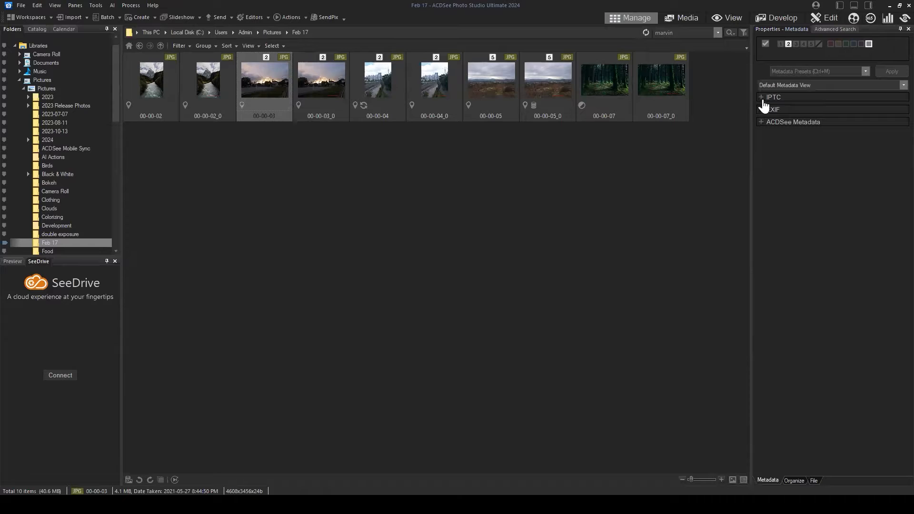
{"action": "left_click", "coordinate": [763, 98]}
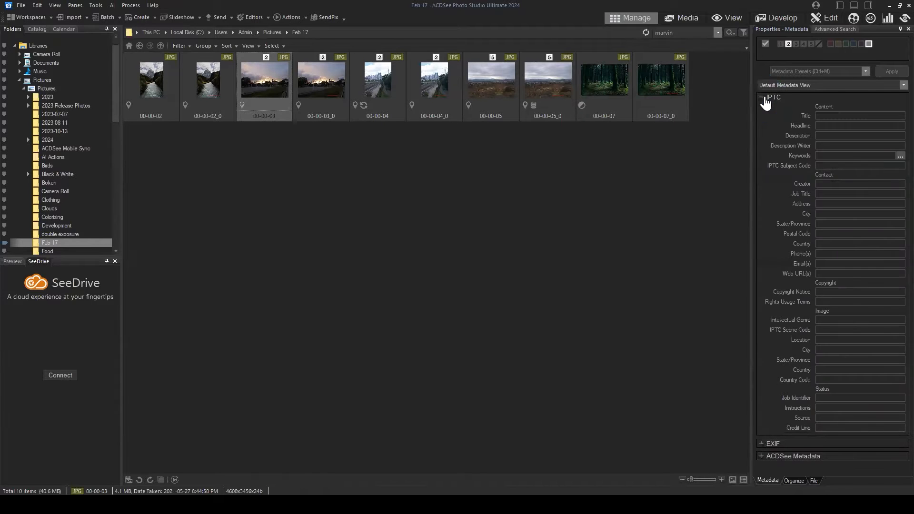
{"action": "left_click", "coordinate": [763, 98]}
{"action": "left_click", "coordinate": [762, 110]}
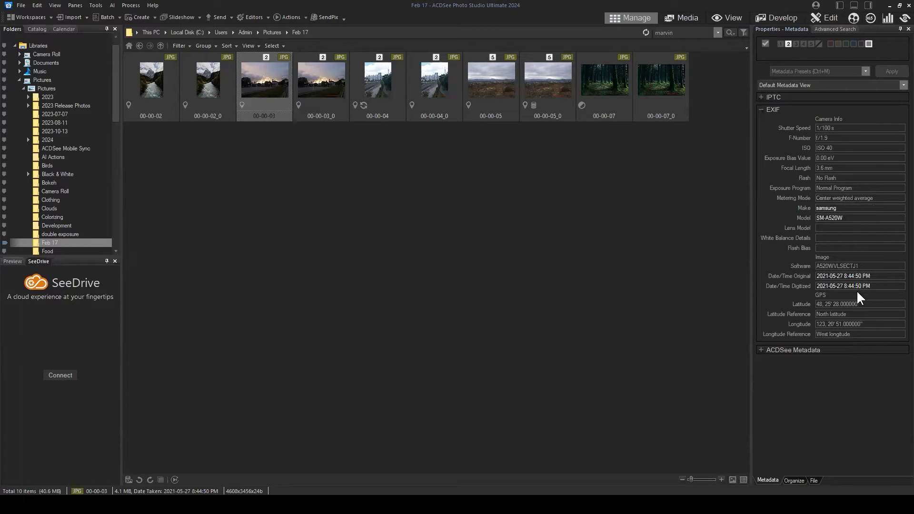
{"action": "left_click", "coordinate": [436, 74]}
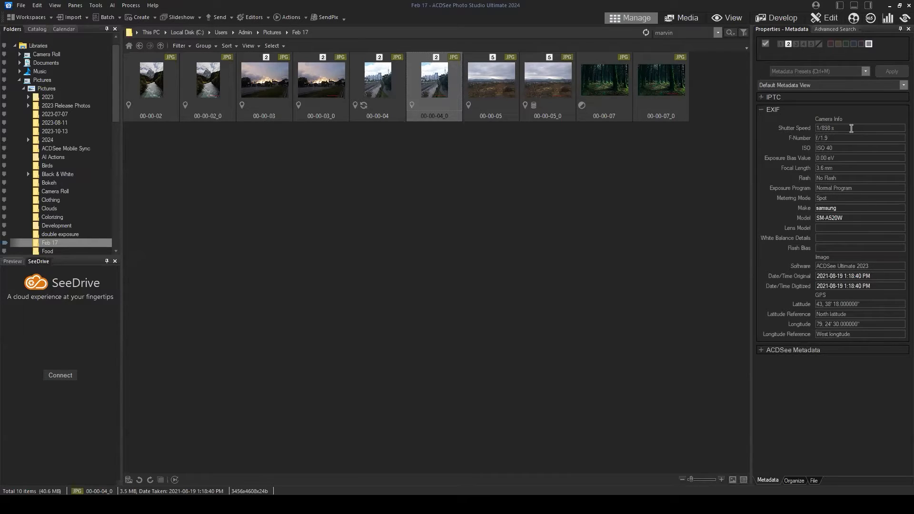
{"action": "left_click", "coordinate": [760, 111]}
Examine the IPTC content, contact, copyright and image fields of photo 00-00-04_0.
{"action": "left_click", "coordinate": [761, 97]}
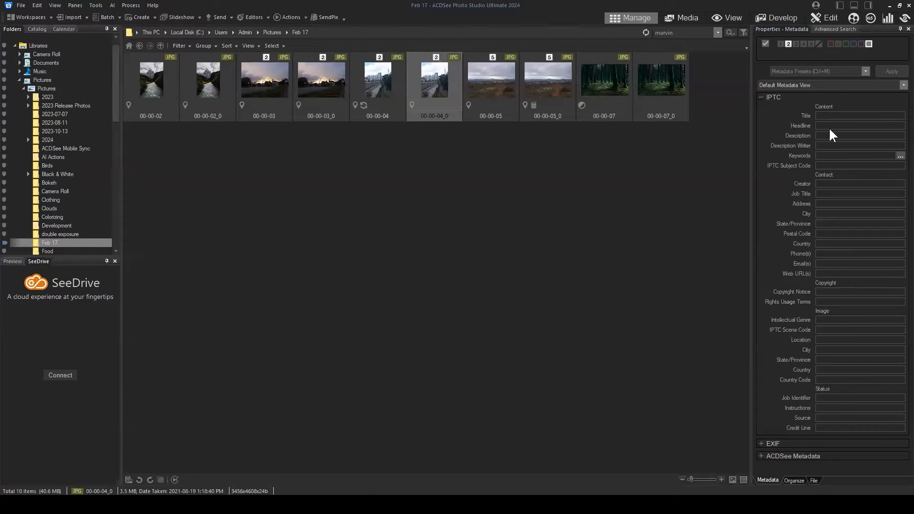
{"action": "left_click", "coordinate": [825, 156]}
{"action": "left_click", "coordinate": [830, 183]}
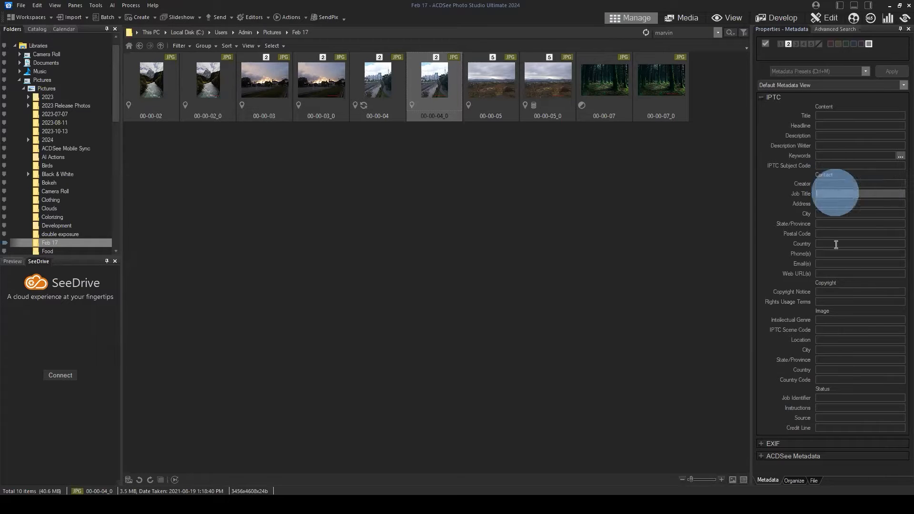
{"action": "left_click", "coordinate": [837, 273]}
{"action": "left_click", "coordinate": [832, 297]}
{"action": "left_click", "coordinate": [837, 320]}
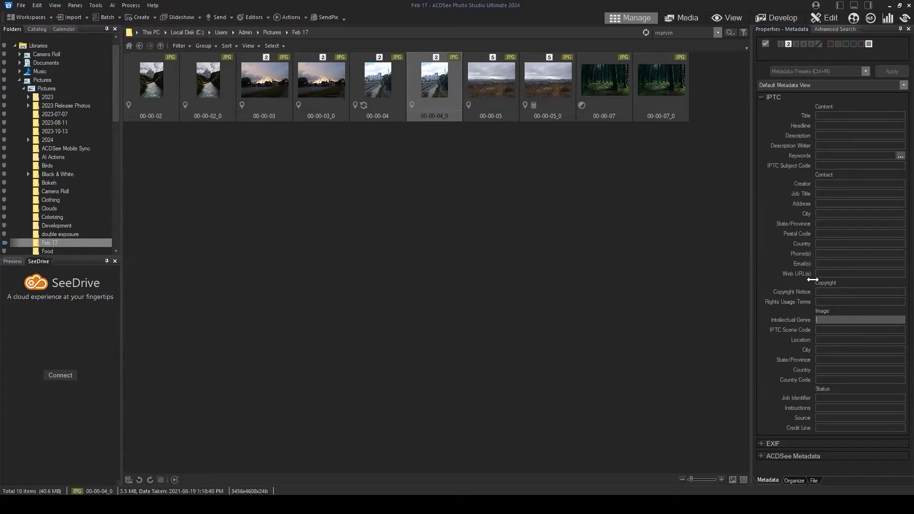
Collapse the IPTC group and expand the ACDSee Metadata group for photo 00-00-04_0.
{"action": "left_click", "coordinate": [760, 97]}
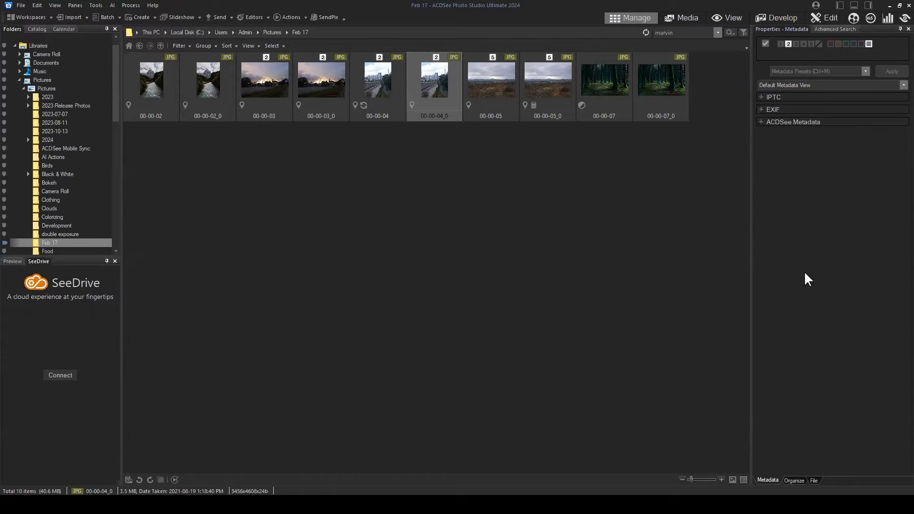
{"action": "left_click", "coordinate": [761, 122]}
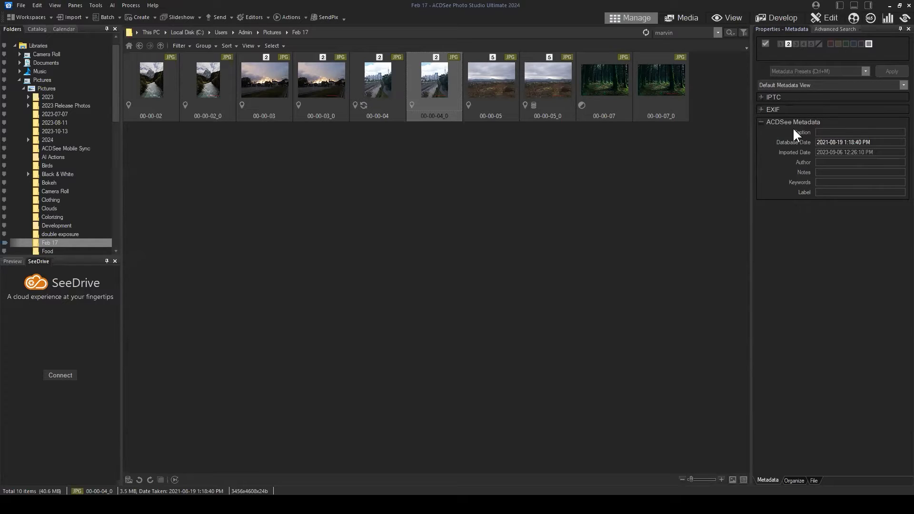
Assign the Red colour label to photo 00-00-04_0 and confirm its Label field in the ACDSee Metadata.
{"action": "left_click", "coordinate": [825, 134]}
{"action": "left_click", "coordinate": [823, 172]}
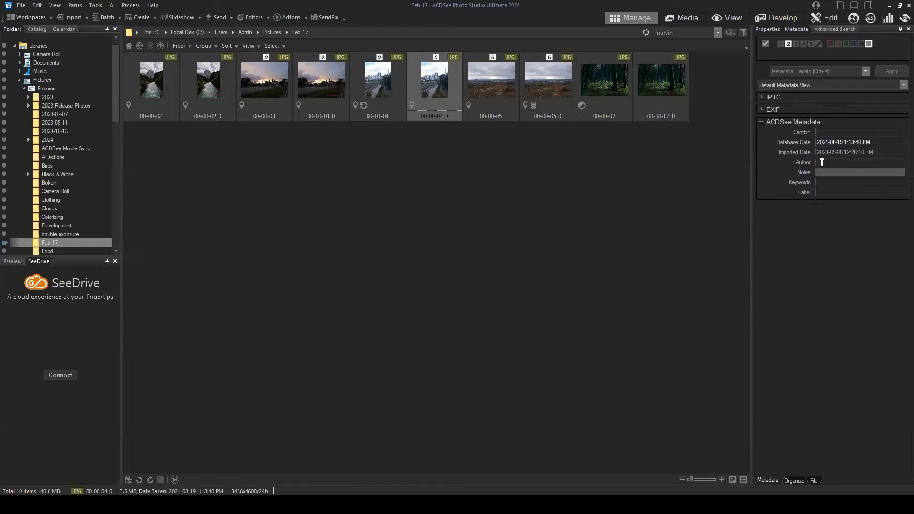
{"action": "left_click", "coordinate": [826, 192]}
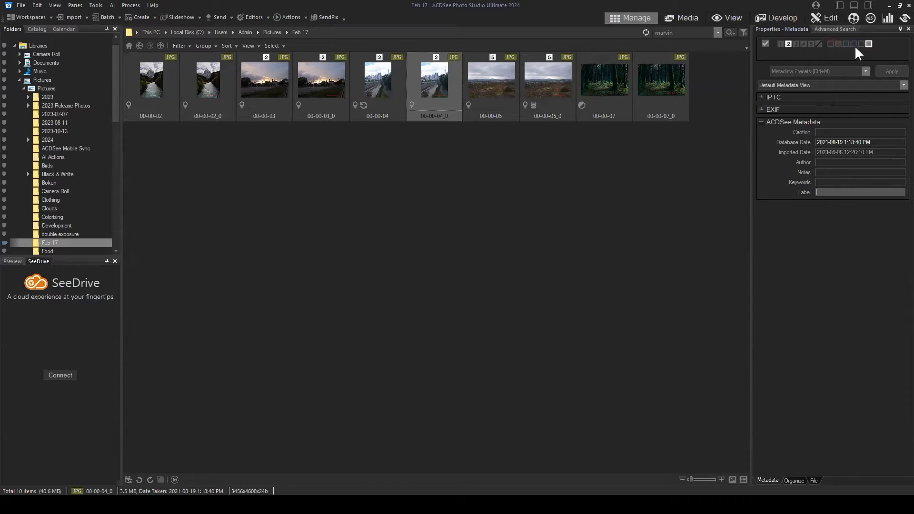
{"action": "left_click", "coordinate": [830, 45]}
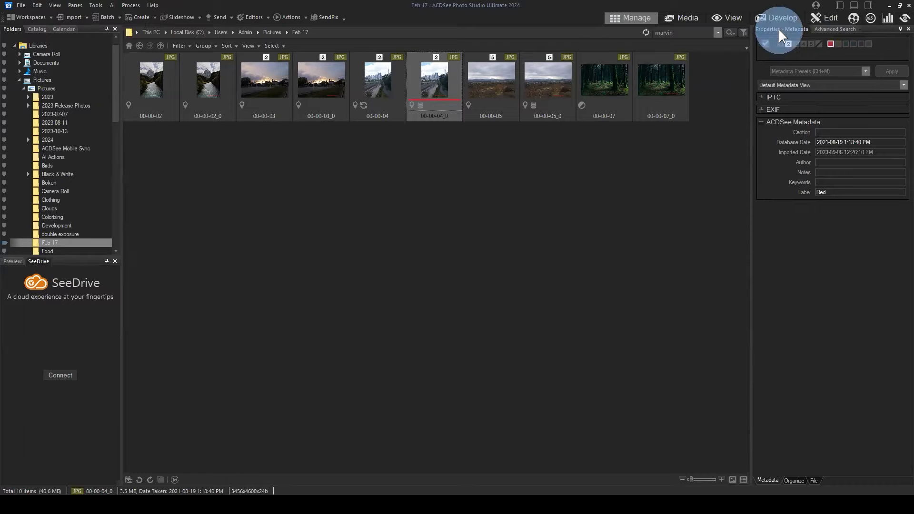
{"action": "left_click", "coordinate": [843, 193]}
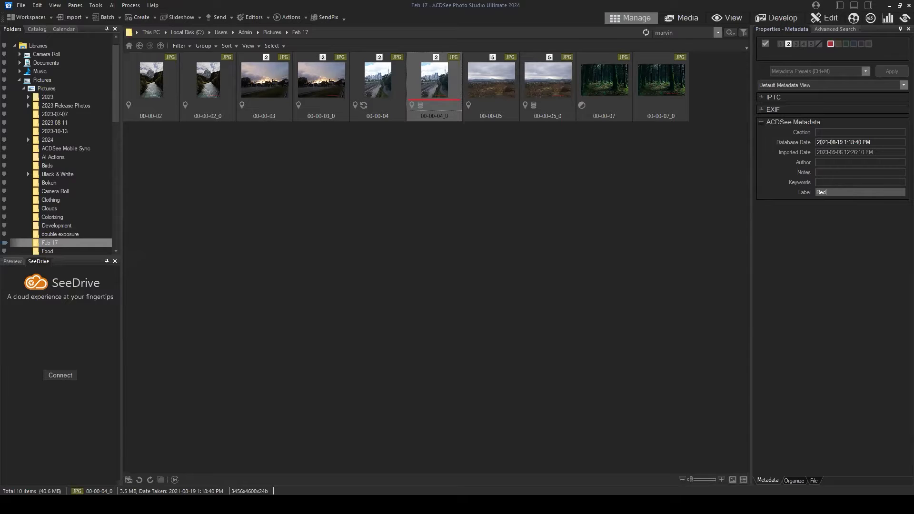
{"action": "key", "text": "Return"}
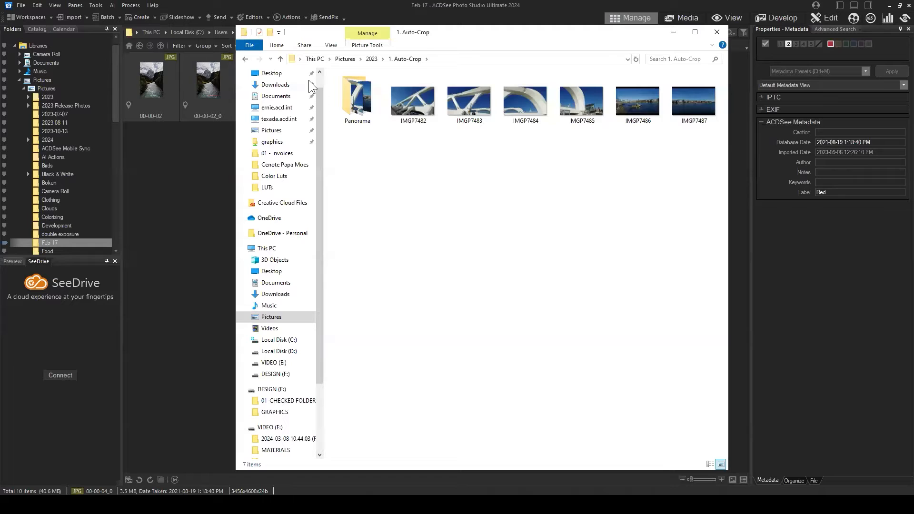
Switch to File Explorer and open the detailed file properties of IMGP7482 in the 1. Auto-Crop folder.
{"action": "left_click", "coordinate": [275, 59]}
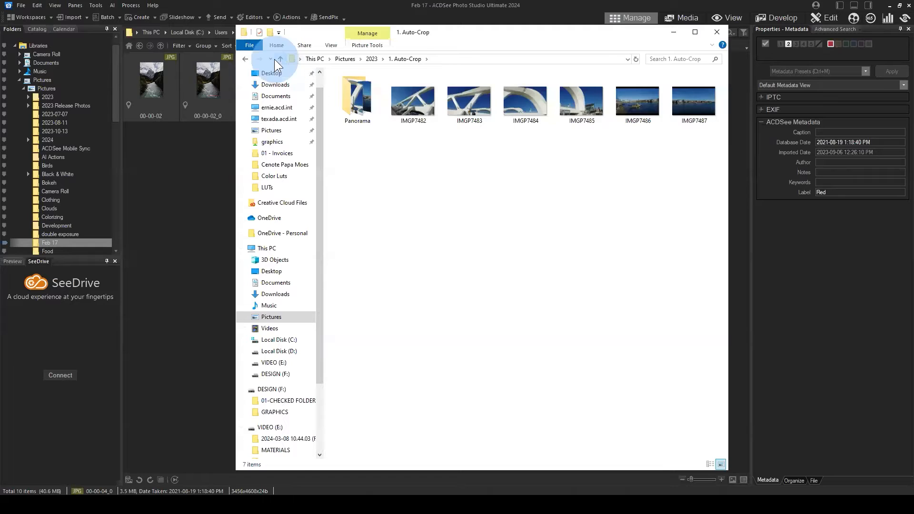
{"action": "double_click", "coordinate": [360, 96]}
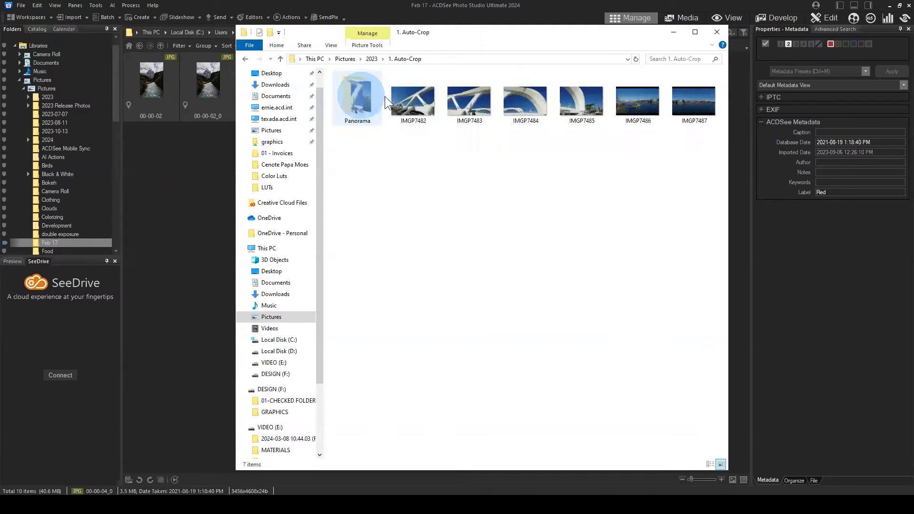
{"action": "left_click", "coordinate": [427, 187]}
{"action": "left_click", "coordinate": [418, 100]}
{"action": "right_click", "coordinate": [419, 100]}
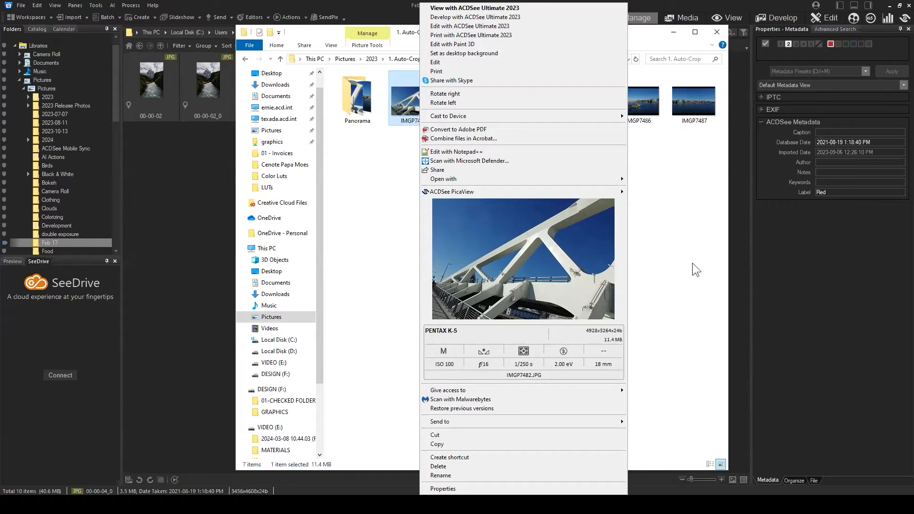
{"action": "left_click", "coordinate": [442, 488]}
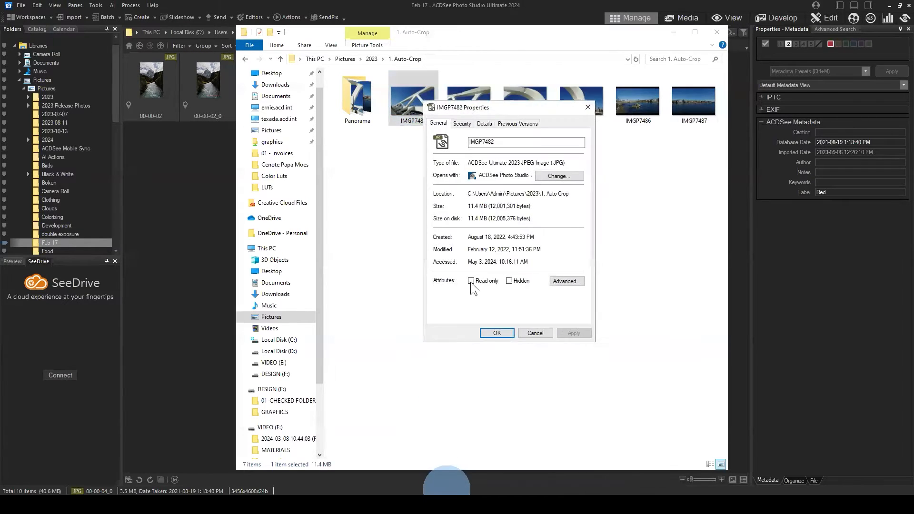
{"action": "left_click_drag", "start_coordinate": [531, 107], "coordinate": [506, 112]}
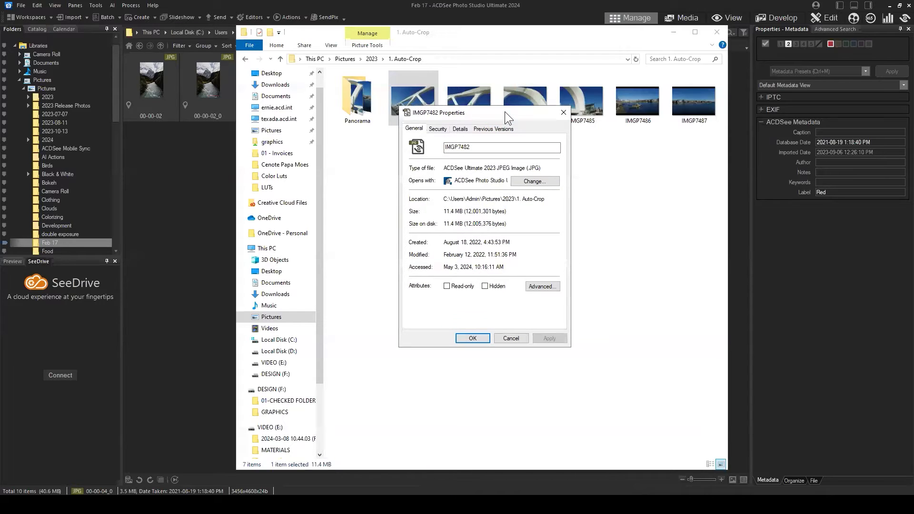
{"action": "left_click", "coordinate": [460, 129]}
Examine the description, origin, image, camera and file details of IMGP7482, and close its properties and File Explorer.
{"action": "left_click", "coordinate": [556, 169]}
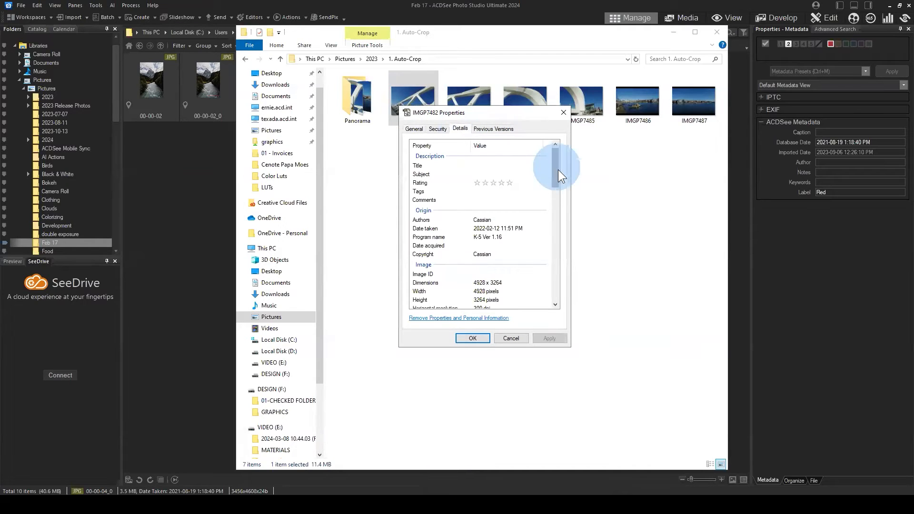
{"action": "left_click_drag", "start_coordinate": [561, 176], "coordinate": [535, 162]}
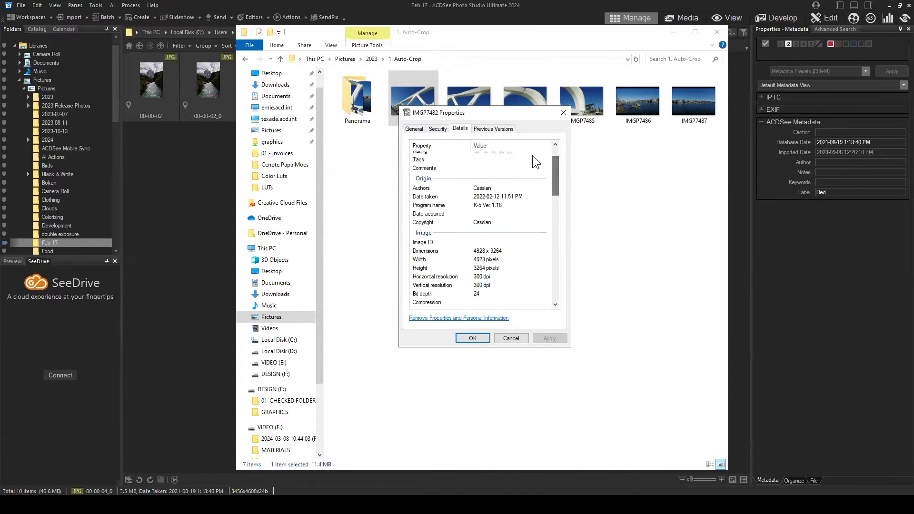
{"action": "left_click_drag", "start_coordinate": [520, 112], "coordinate": [664, 51]}
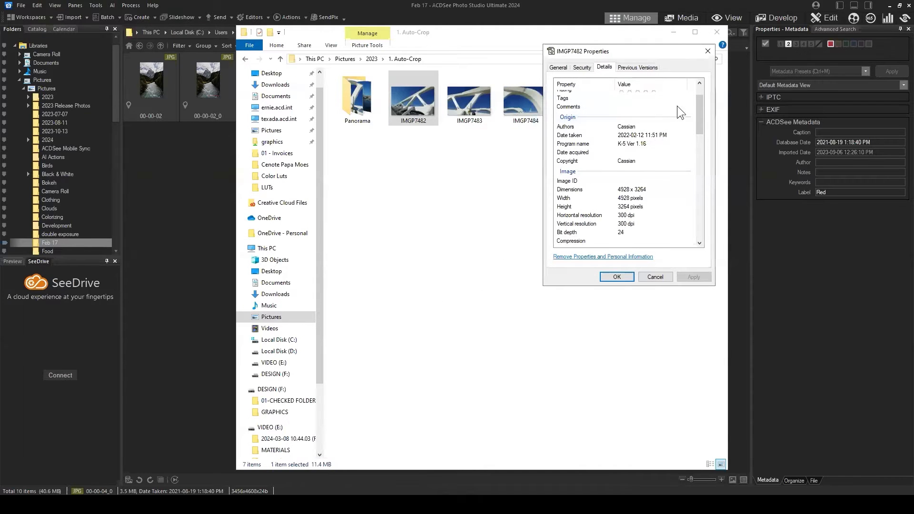
{"action": "left_click_drag", "start_coordinate": [699, 113], "coordinate": [700, 95]}
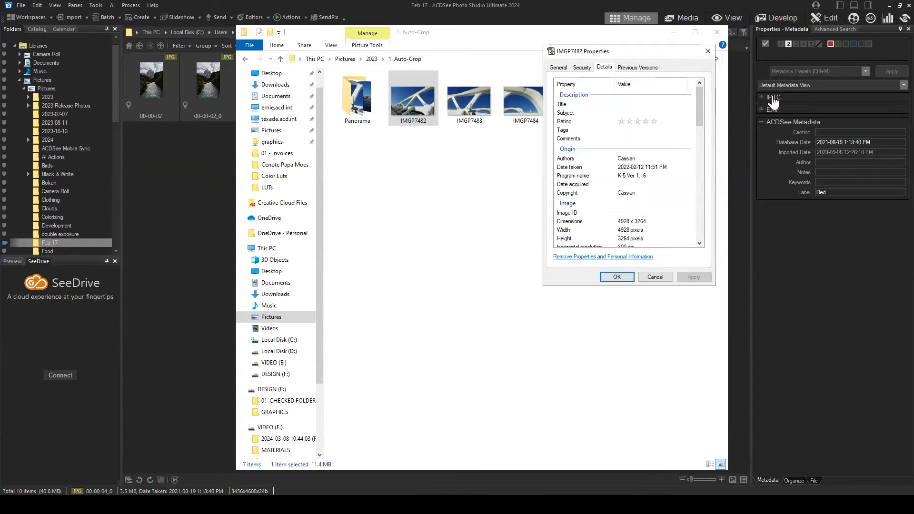
{"action": "left_click_drag", "start_coordinate": [699, 103], "coordinate": [699, 154]}
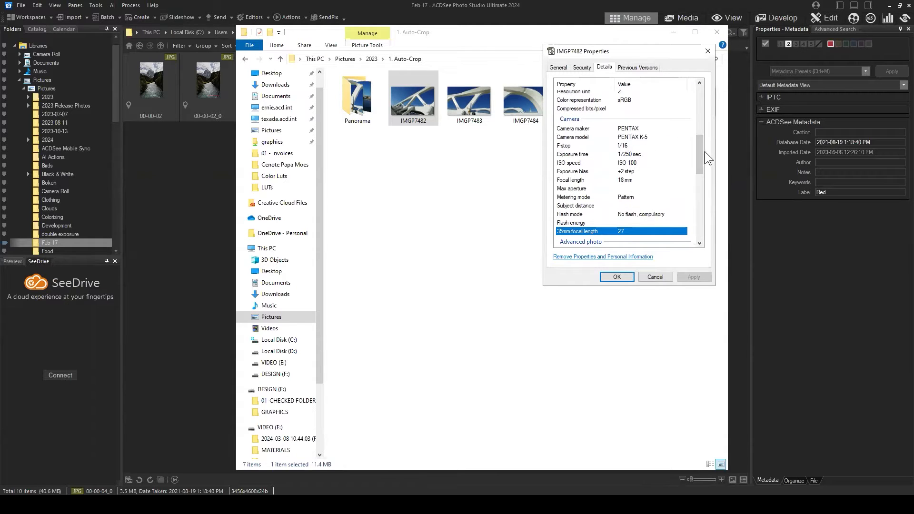
{"action": "scroll", "coordinate": [703, 144], "scroll_direction": "down", "scroll_amount": 10}
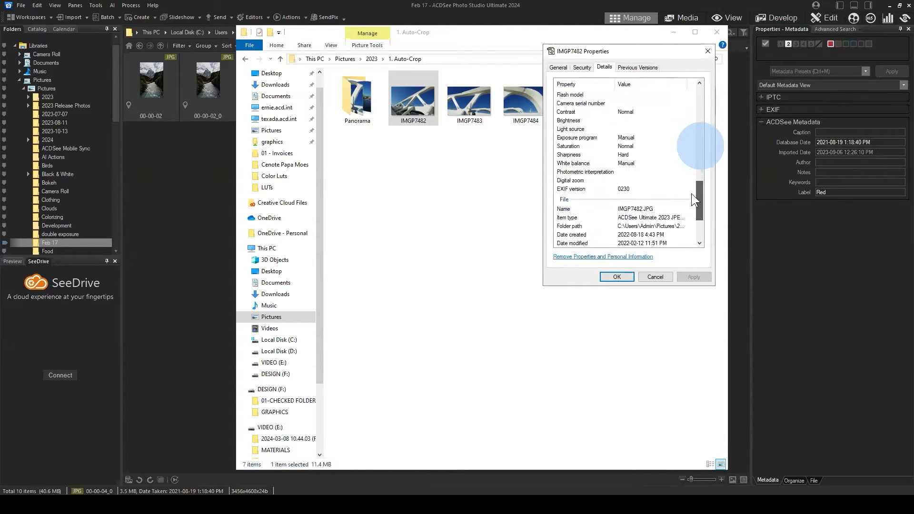
{"action": "left_click", "coordinate": [656, 277]}
{"action": "left_click", "coordinate": [717, 31]}
Review the IPTC and EXIF groups of photo 00-00-04_0 and leave all metadata groups collapsed.
{"action": "left_click", "coordinate": [761, 102]}
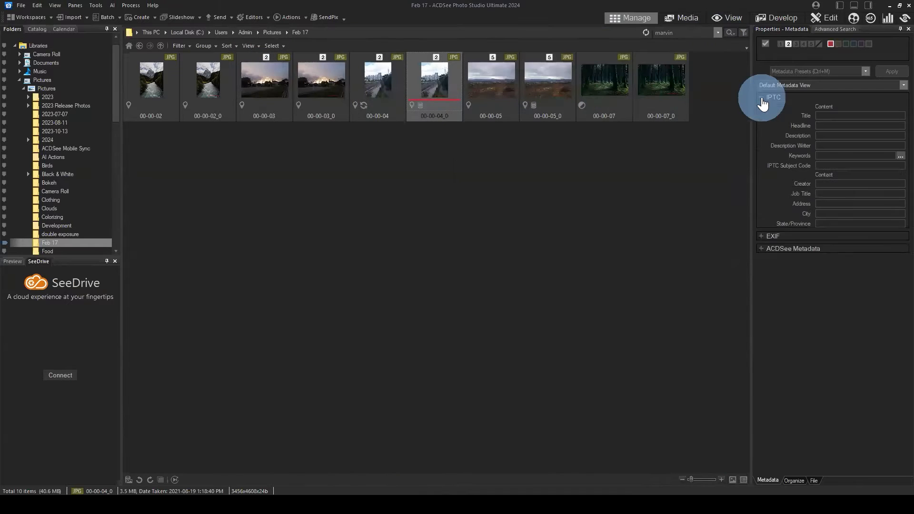
{"action": "left_click", "coordinate": [763, 100]}
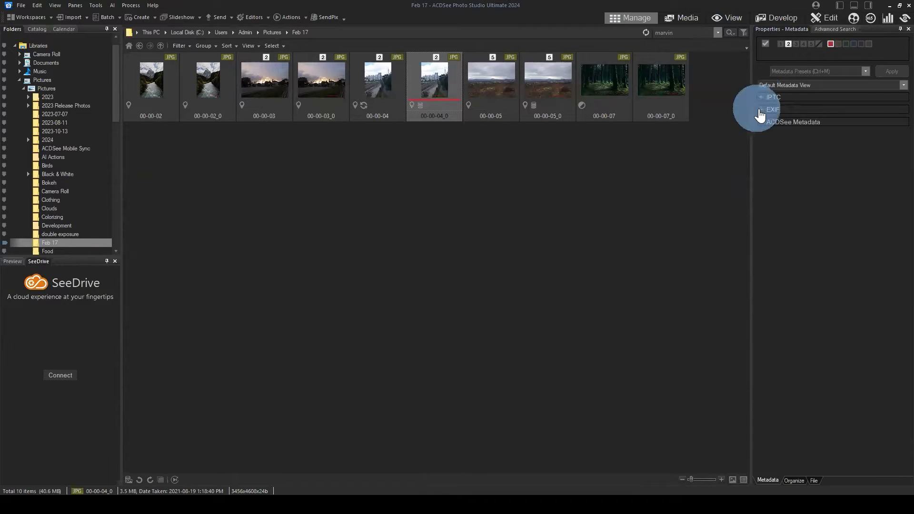
{"action": "left_click", "coordinate": [760, 113]}
{"action": "left_click", "coordinate": [760, 110]}
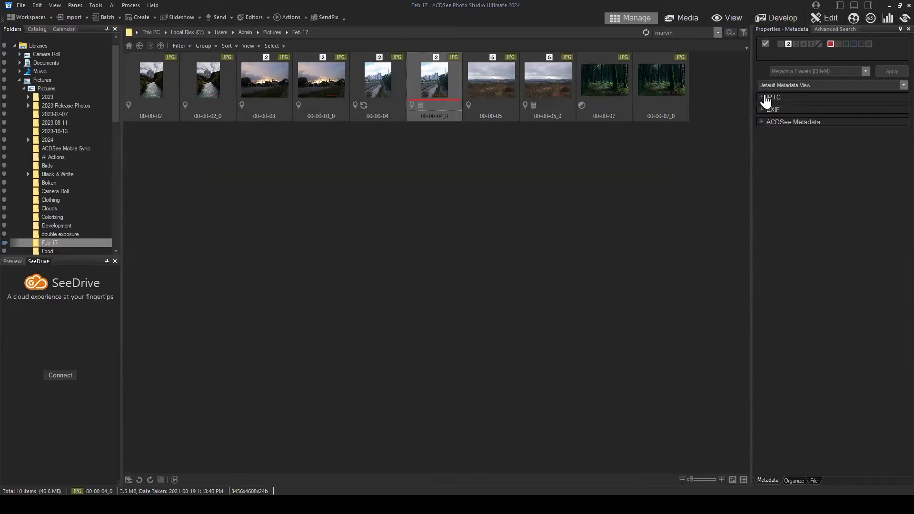
{"action": "left_click", "coordinate": [764, 100]}
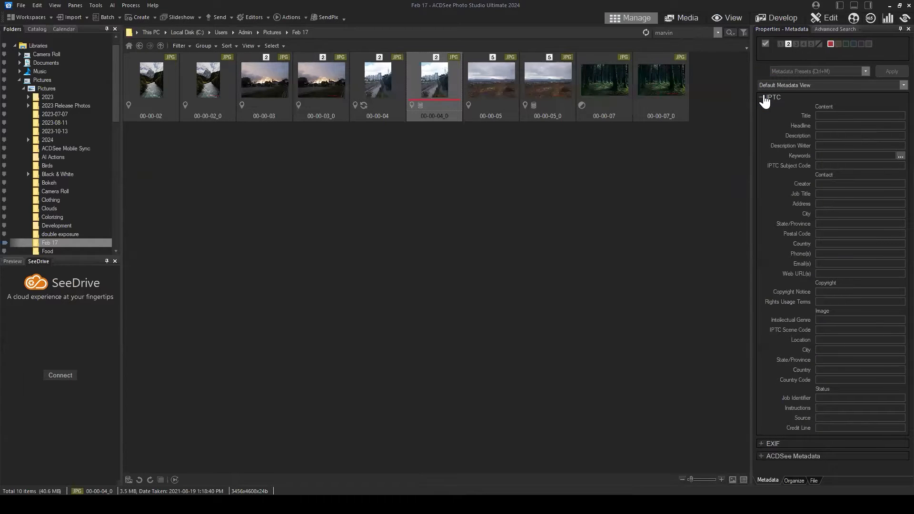
{"action": "left_click", "coordinate": [765, 99]}
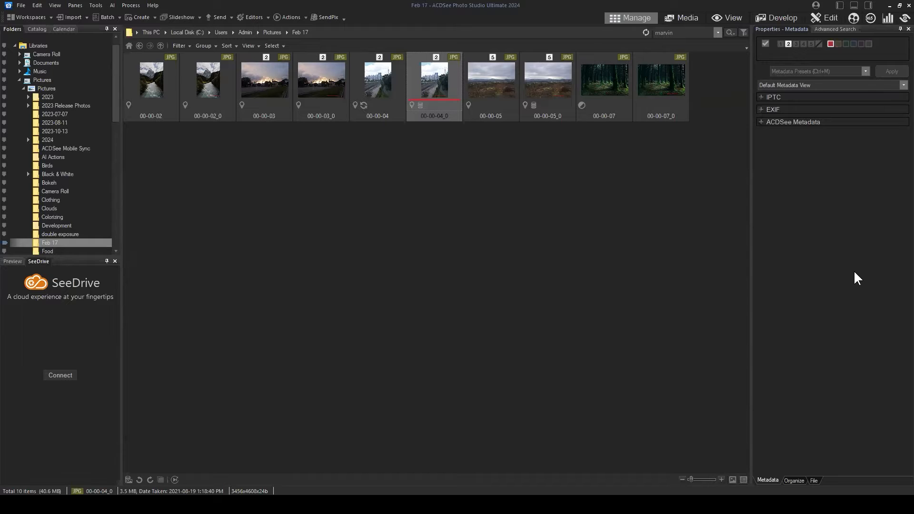
Clear the photo selection and collapse the expanded keyword groups in the Catalog.
{"action": "left_click", "coordinate": [570, 223]}
{"action": "left_click", "coordinate": [37, 29]}
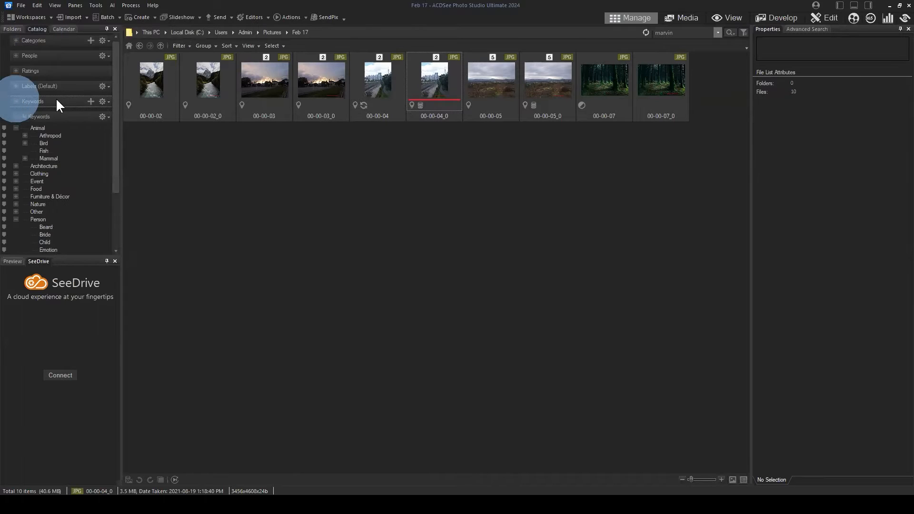
{"action": "left_click", "coordinate": [15, 102]}
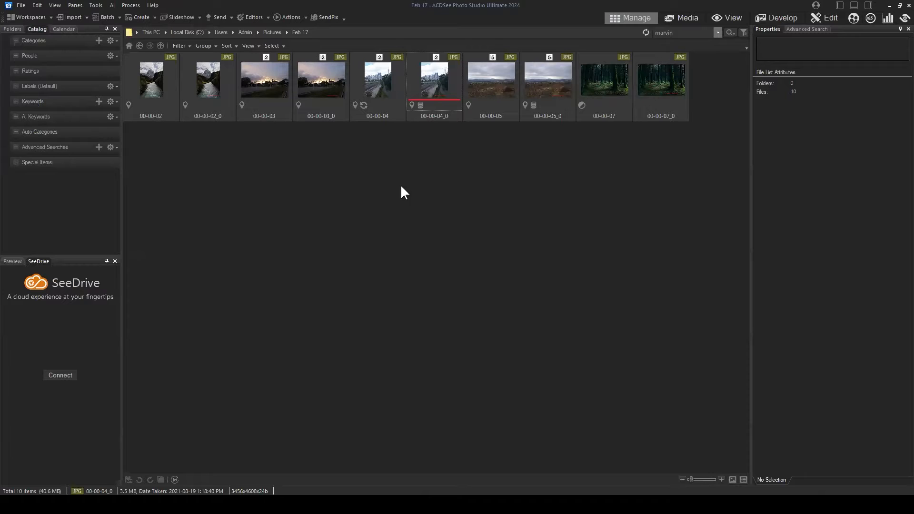
{"action": "left_click_drag", "start_coordinate": [609, 372], "coordinate": [717, 338]}
{"action": "left_click_drag", "start_coordinate": [746, 470], "coordinate": [126, 54]}
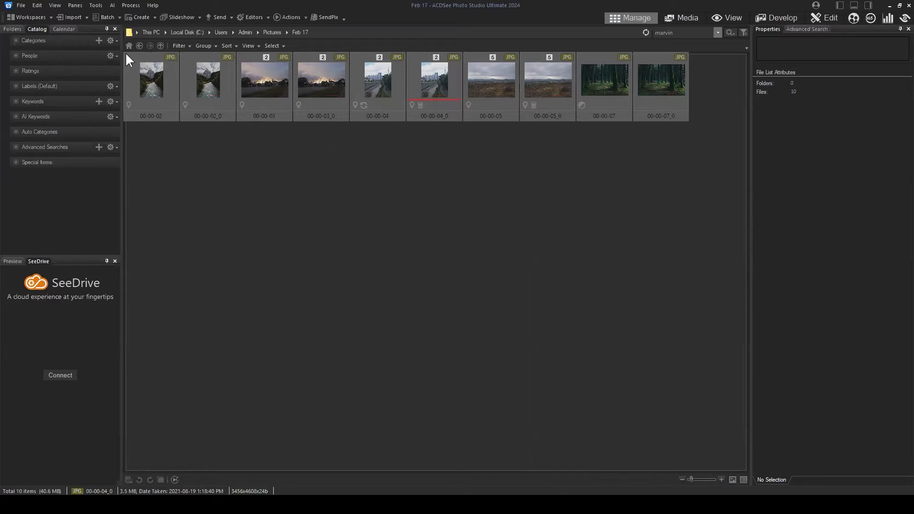
{"action": "left_click_drag", "start_coordinate": [126, 54], "coordinate": [209, 173]}
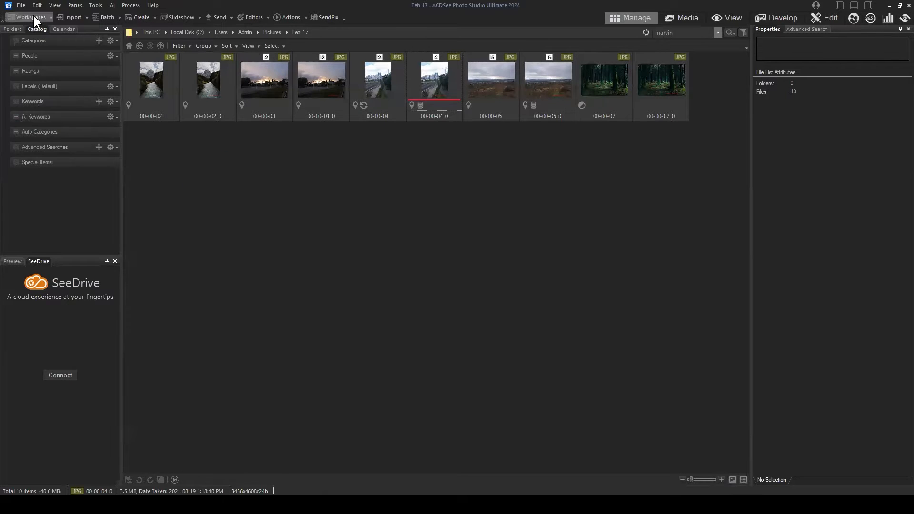
Return to the folder tree and browse the photos in the Birds folder.
{"action": "left_click", "coordinate": [12, 29]}
{"action": "scroll", "coordinate": [27, 190], "scroll_direction": "down", "scroll_amount": 3}
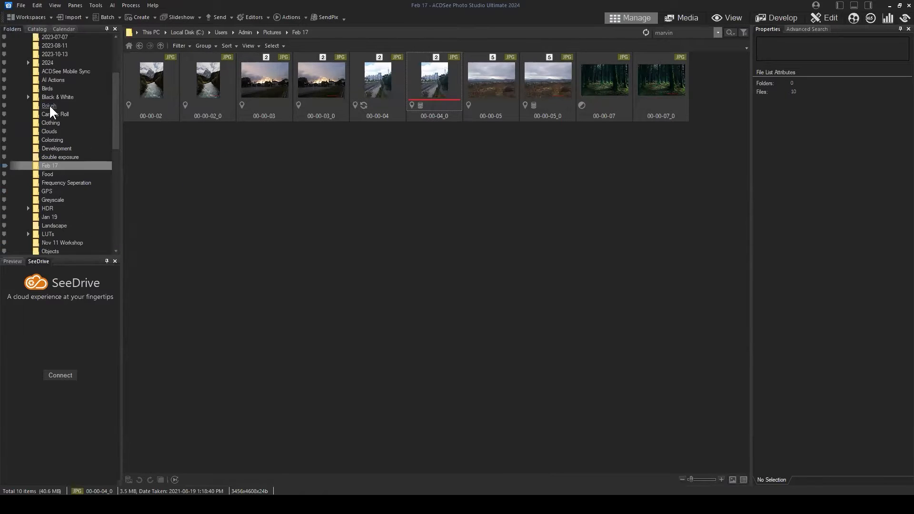
{"action": "scroll", "coordinate": [66, 107], "scroll_direction": "up", "scroll_amount": 1}
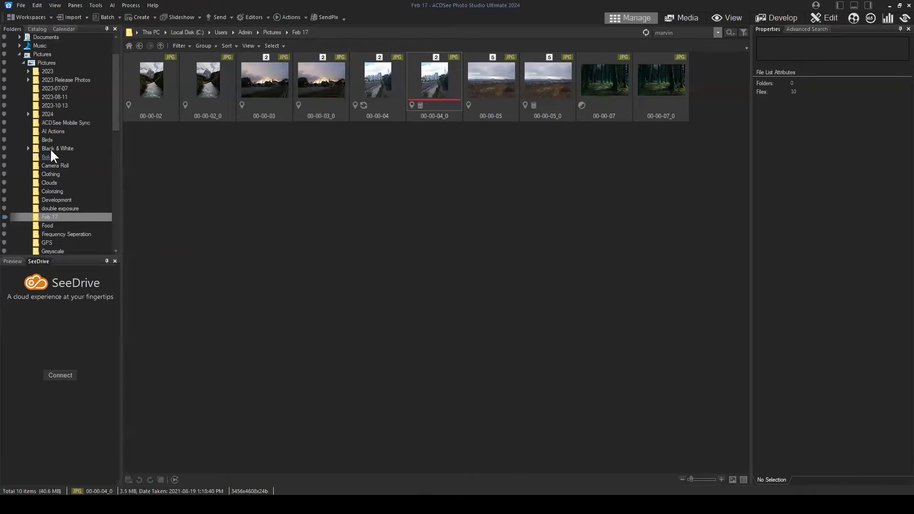
{"action": "left_click", "coordinate": [49, 140]}
{"action": "scroll", "coordinate": [44, 95], "scroll_direction": "up", "scroll_amount": 1}
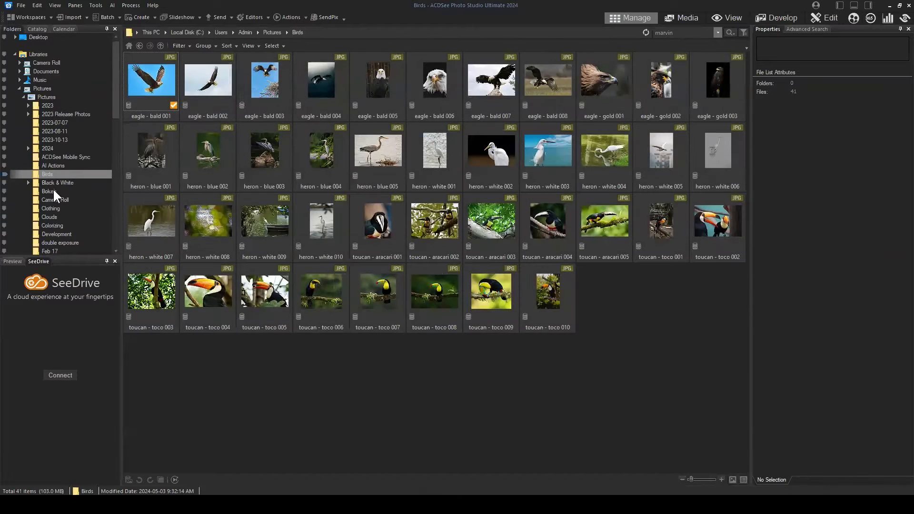
{"action": "left_click_drag", "start_coordinate": [744, 467], "coordinate": [658, 326]}
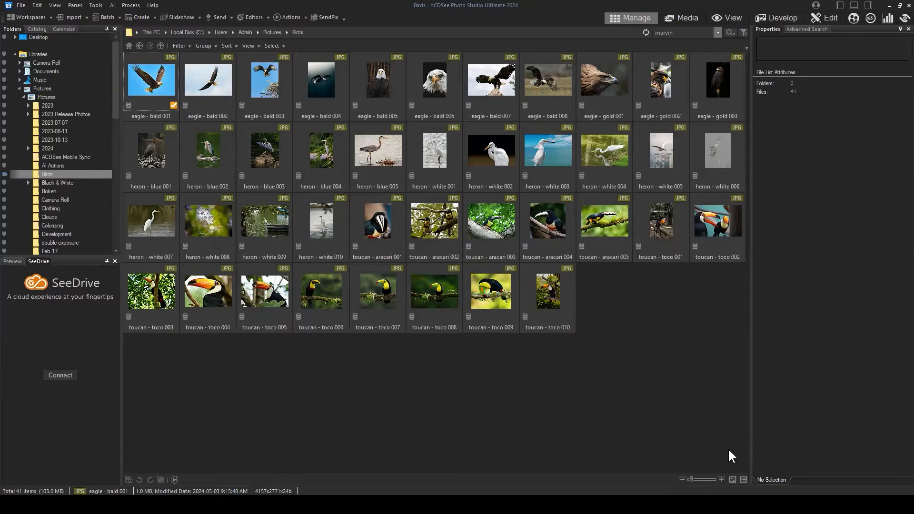
{"action": "left_click_drag", "start_coordinate": [737, 443], "coordinate": [667, 369]}
{"action": "left_click", "coordinate": [663, 366]}
{"action": "left_click", "coordinate": [11, 29]}
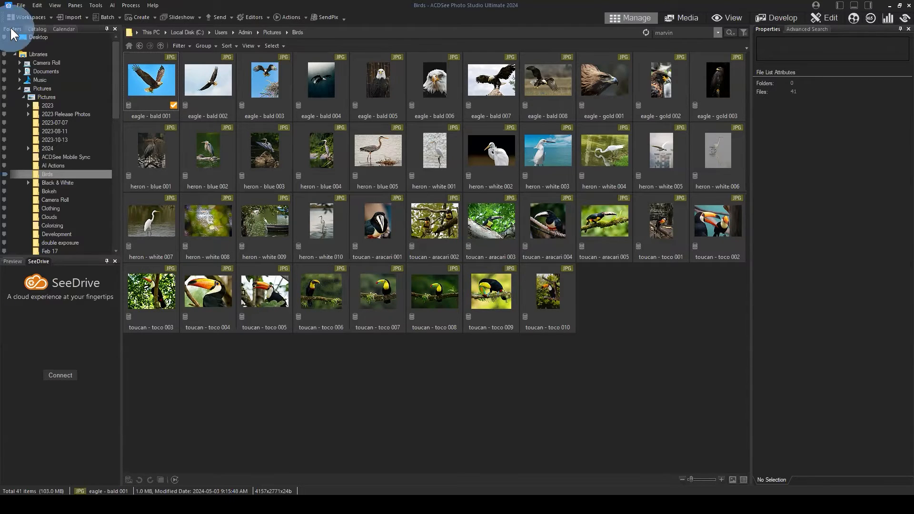
{"action": "left_click_drag", "start_coordinate": [739, 471], "coordinate": [127, 66]}
{"action": "left_click", "coordinate": [629, 350]}
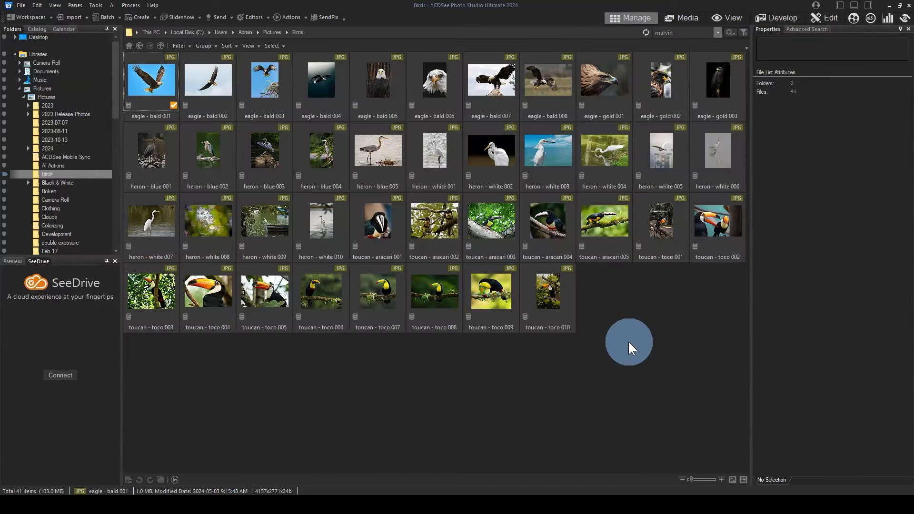
List all photos carrying the Red label through the Catalog and collapse the Labels group.
{"action": "left_click", "coordinate": [37, 29]}
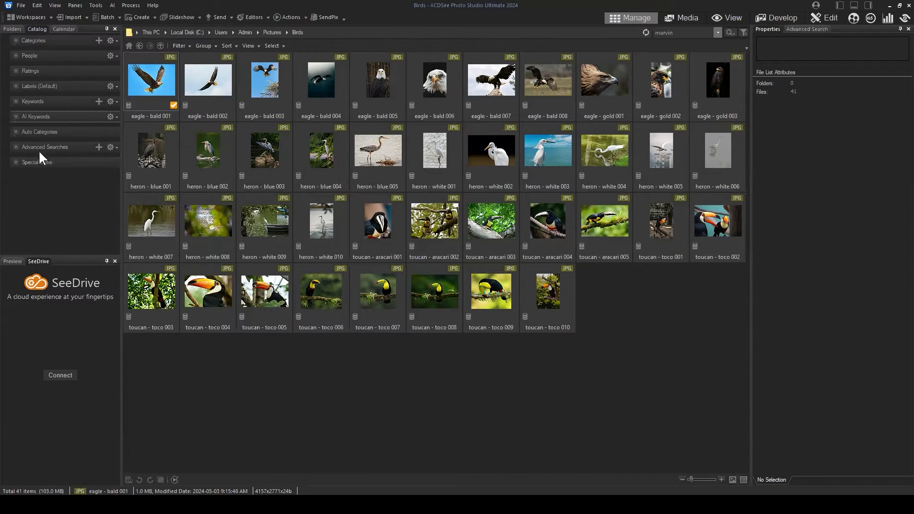
{"action": "left_click", "coordinate": [17, 86]}
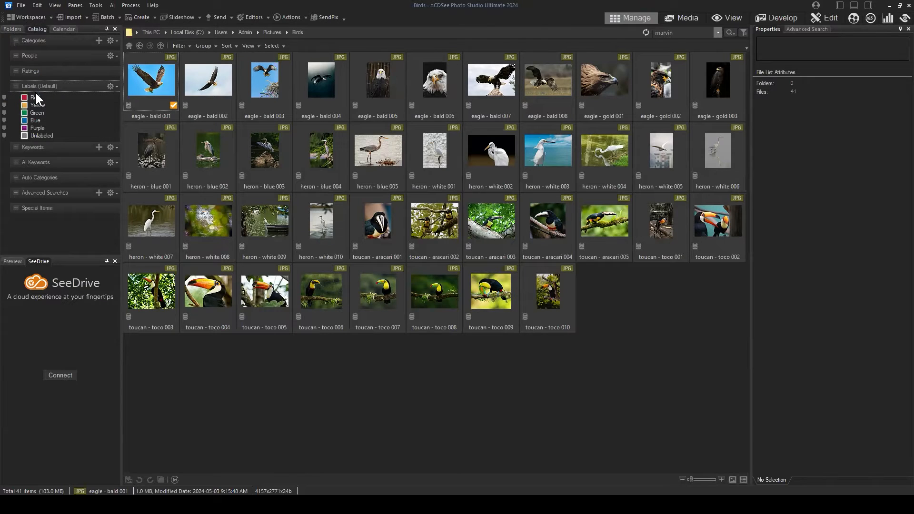
{"action": "left_click", "coordinate": [35, 97]}
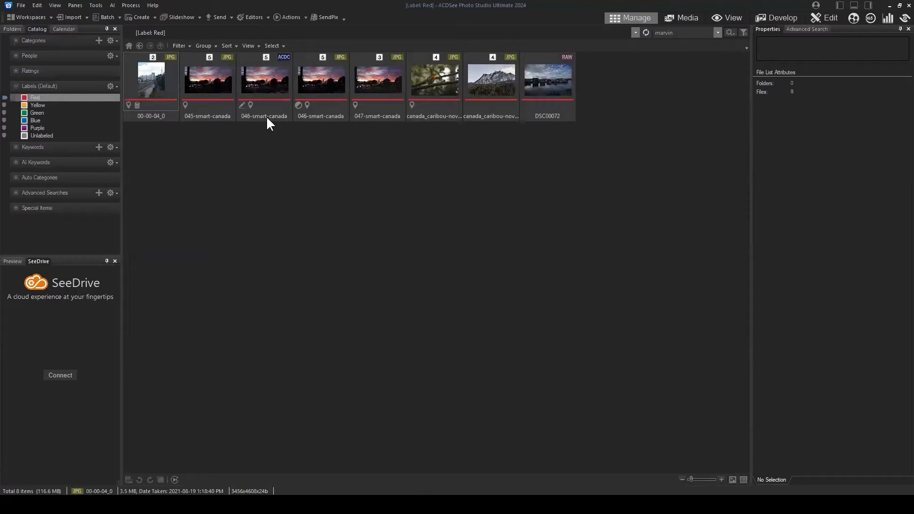
{"action": "left_click", "coordinate": [16, 86]}
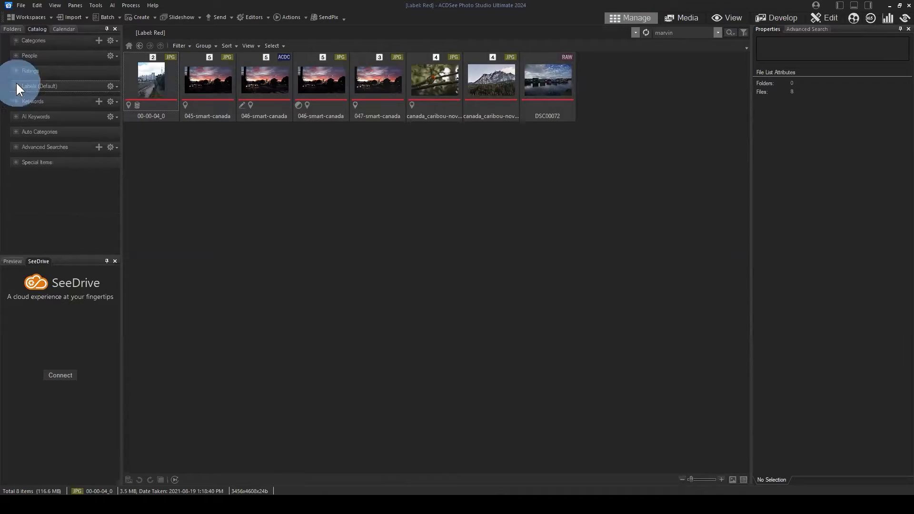
Expand the Catalog's Keywords group and list all photos assigned the Clothing keyword.
{"action": "left_click", "coordinate": [15, 100]}
{"action": "scroll", "coordinate": [59, 106], "scroll_direction": "up", "scroll_amount": 3}
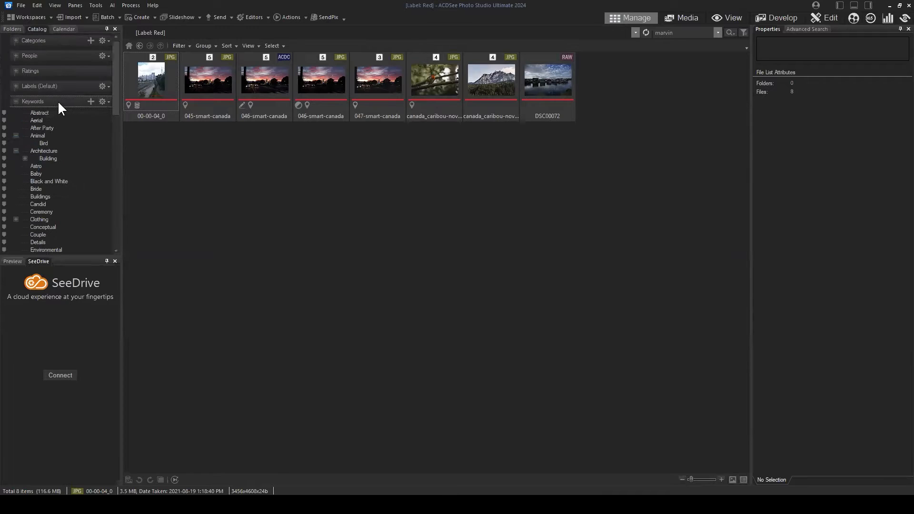
{"action": "scroll", "coordinate": [54, 107], "scroll_direction": "down", "scroll_amount": 2}
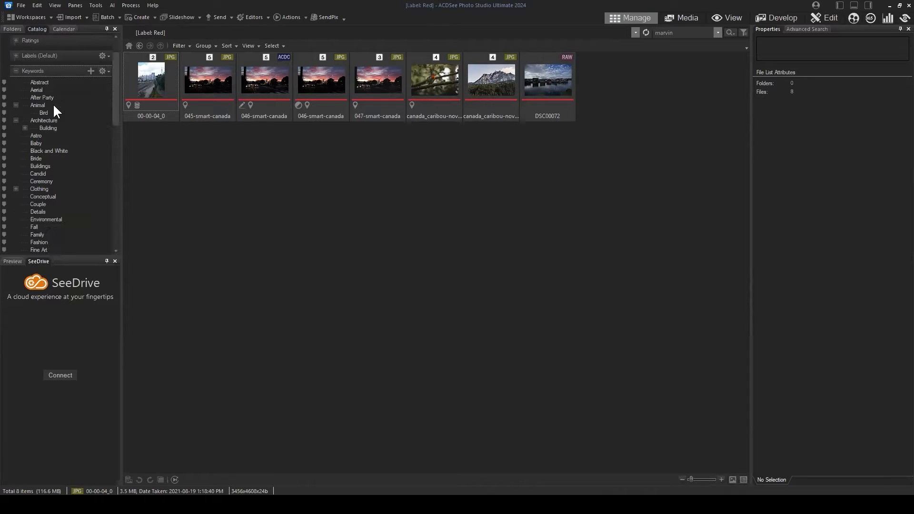
{"action": "left_click", "coordinate": [42, 188]}
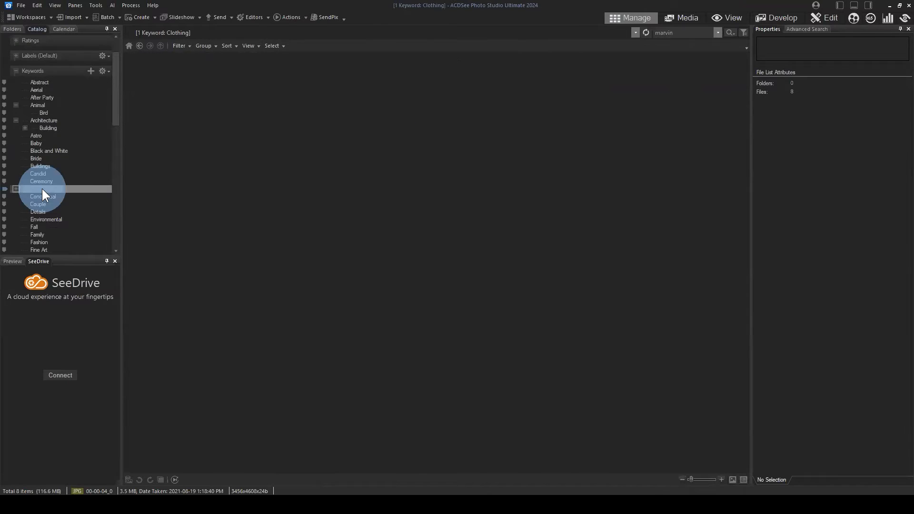
Browse the full set of Clothing photos and select photo Cameron 002.
{"action": "scroll", "coordinate": [411, 131], "scroll_direction": "down", "scroll_amount": 15}
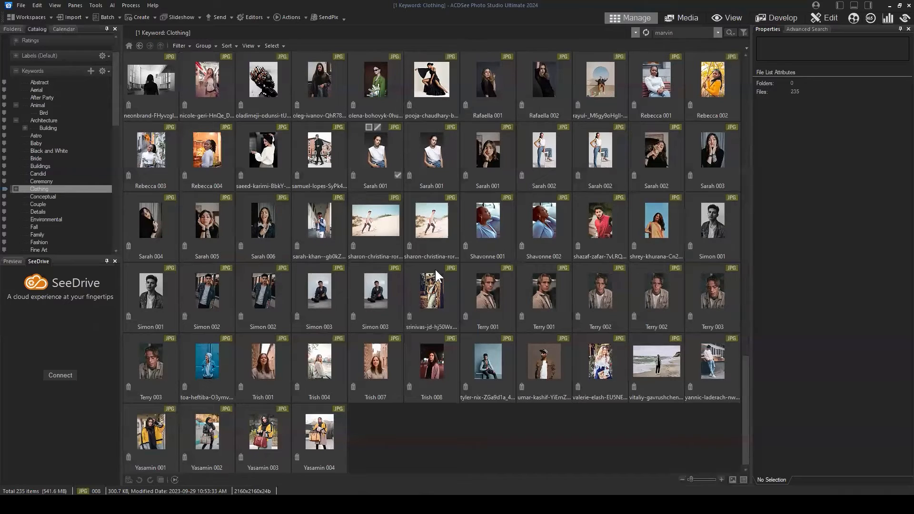
{"action": "scroll", "coordinate": [484, 392], "scroll_direction": "up", "scroll_amount": 10}
{"action": "scroll", "coordinate": [463, 329], "scroll_direction": "up", "scroll_amount": 5}
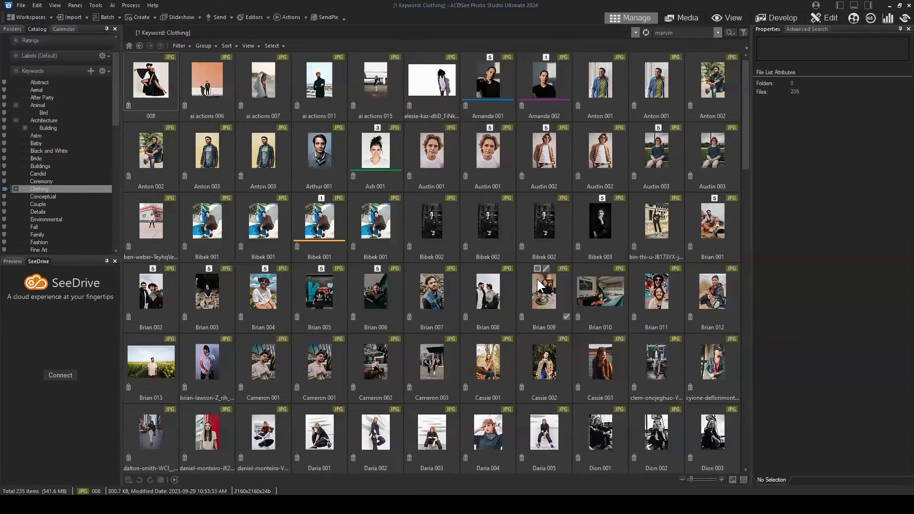
{"action": "scroll", "coordinate": [512, 273], "scroll_direction": "down", "scroll_amount": 8}
{"action": "scroll", "coordinate": [513, 273], "scroll_direction": "down", "scroll_amount": 5}
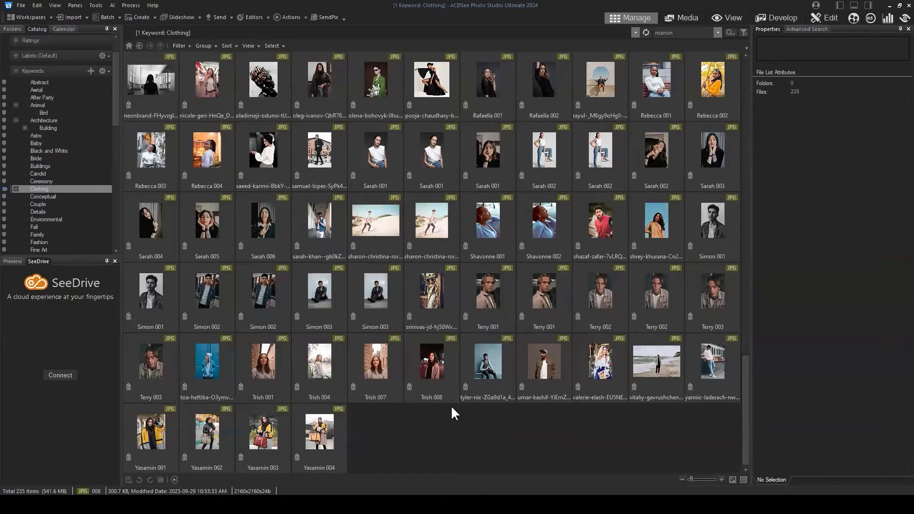
{"action": "scroll", "coordinate": [412, 190], "scroll_direction": "up", "scroll_amount": 5}
{"action": "scroll", "coordinate": [428, 214], "scroll_direction": "up", "scroll_amount": 8}
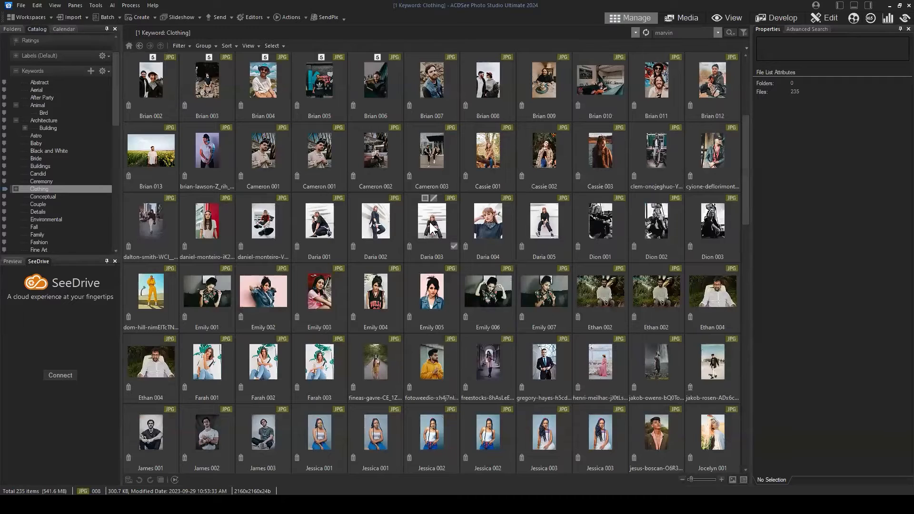
{"action": "left_click", "coordinate": [370, 149]}
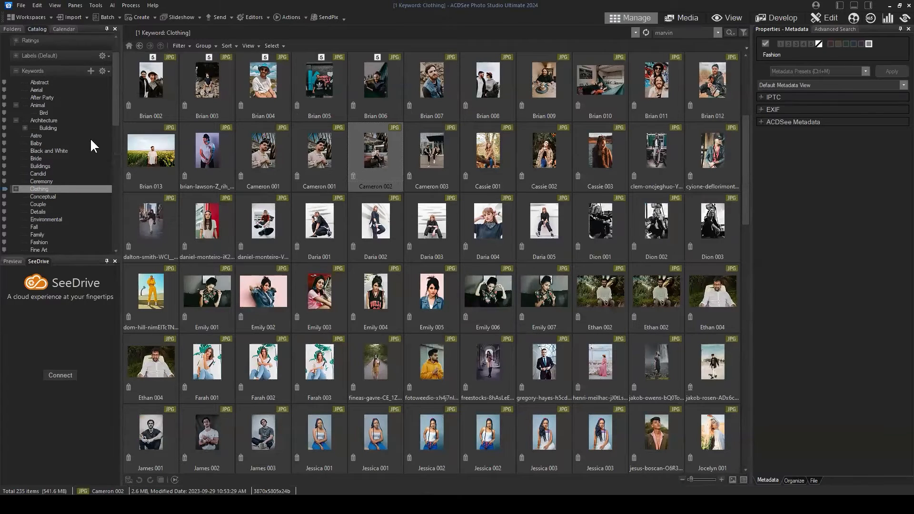
List the photos with the Buildings and Architecture keywords, and return to the Clothing keyword.
{"action": "left_click", "coordinate": [46, 166]}
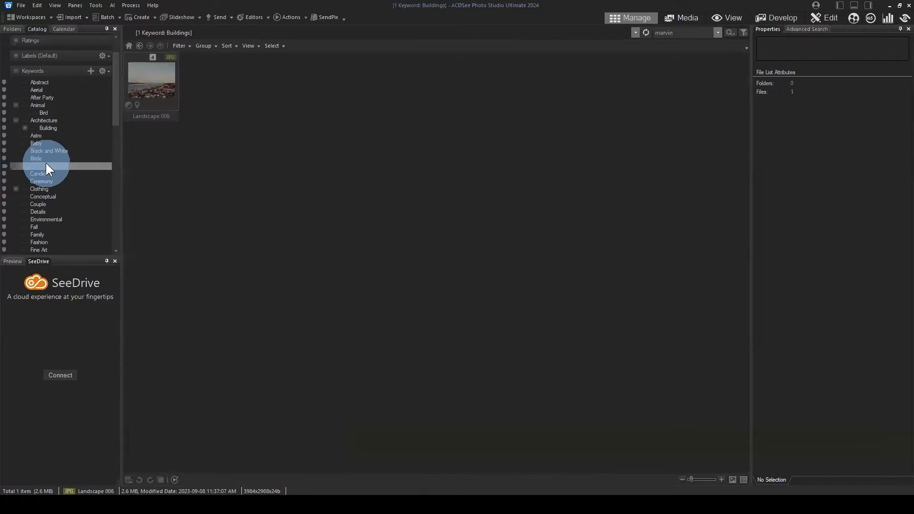
{"action": "left_click", "coordinate": [58, 119]}
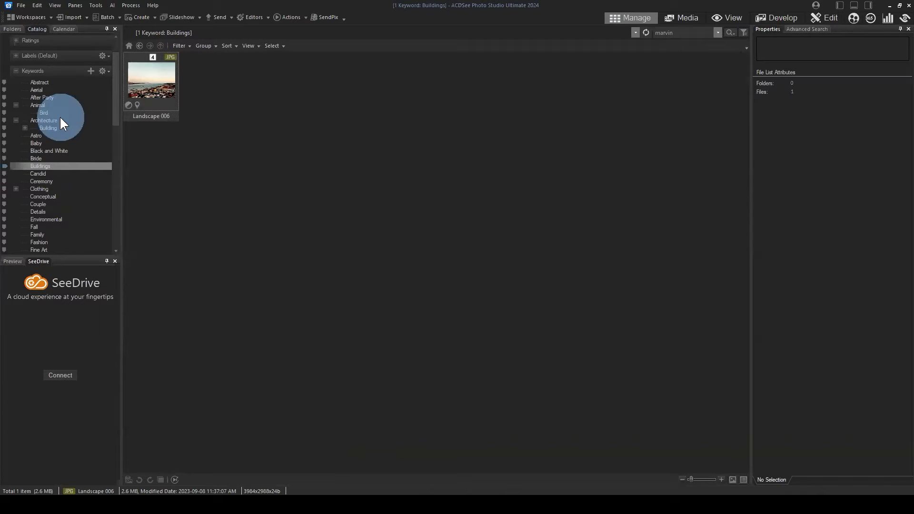
{"action": "left_click", "coordinate": [46, 188]}
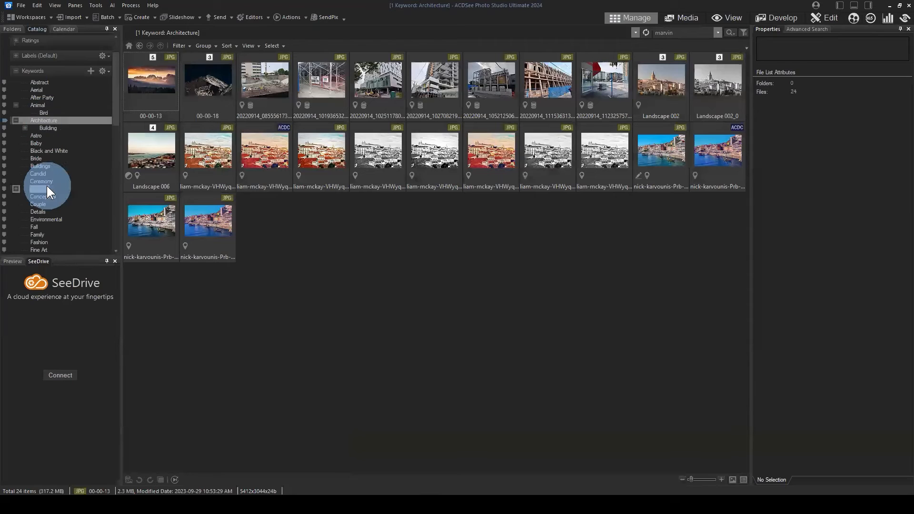
Select the first Austin 001 photo and review its assigned keywords in the Organize properties.
{"action": "left_click", "coordinate": [439, 161]}
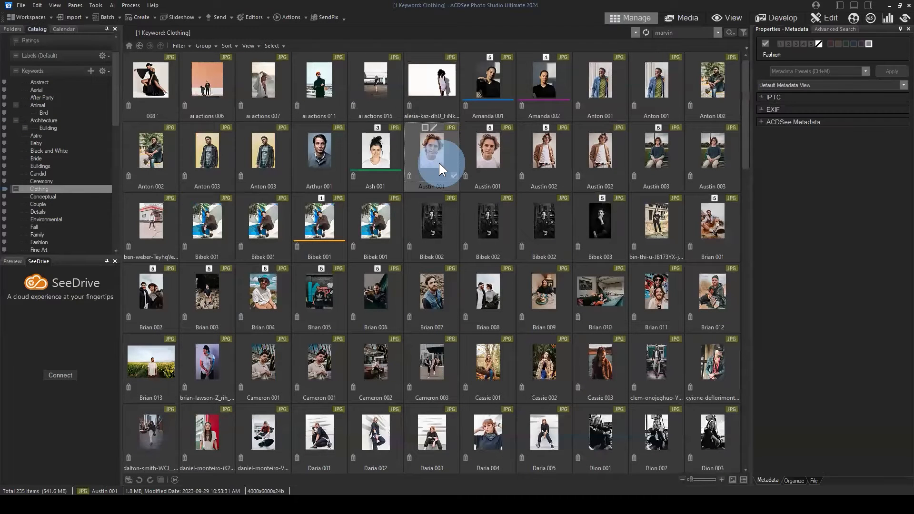
{"action": "left_click", "coordinate": [799, 479]}
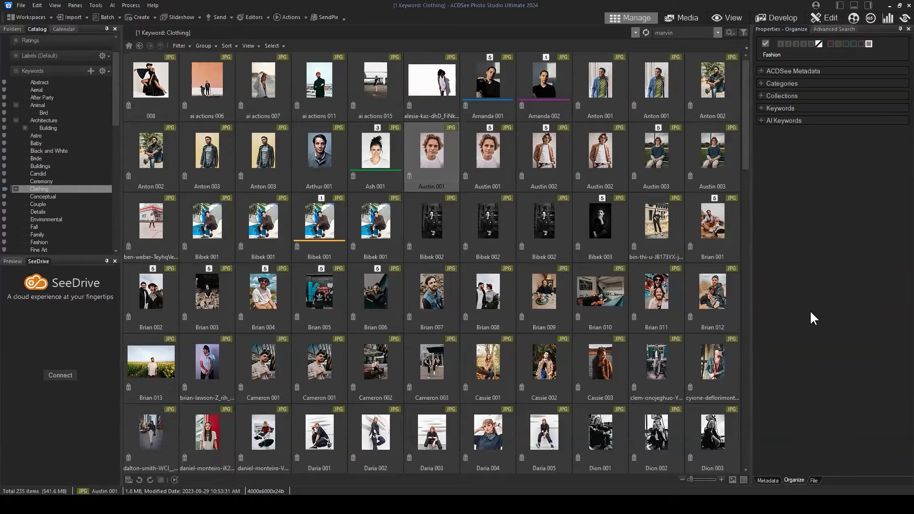
{"action": "left_click", "coordinate": [766, 108]}
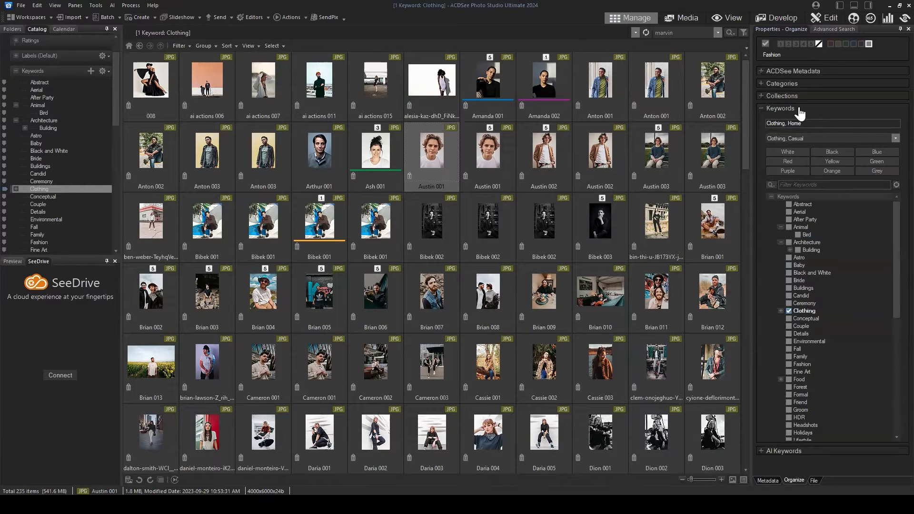
{"action": "scroll", "coordinate": [855, 219], "scroll_direction": "down", "scroll_amount": 2}
{"action": "scroll", "coordinate": [857, 266], "scroll_direction": "up", "scroll_amount": 2}
{"action": "mouse_move", "coordinate": [437, 145]}
Close the SeeDrive pane and enlarge the Catalog pane by shrinking the Preview pane beneath it.
{"action": "left_click", "coordinate": [65, 332]}
{"action": "left_click", "coordinate": [115, 261]}
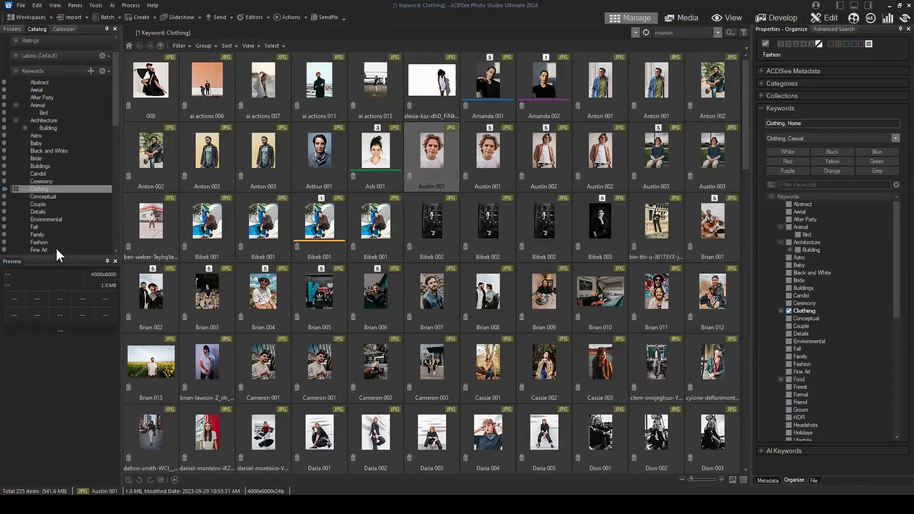
{"action": "left_click_drag", "start_coordinate": [57, 256], "coordinate": [70, 292]}
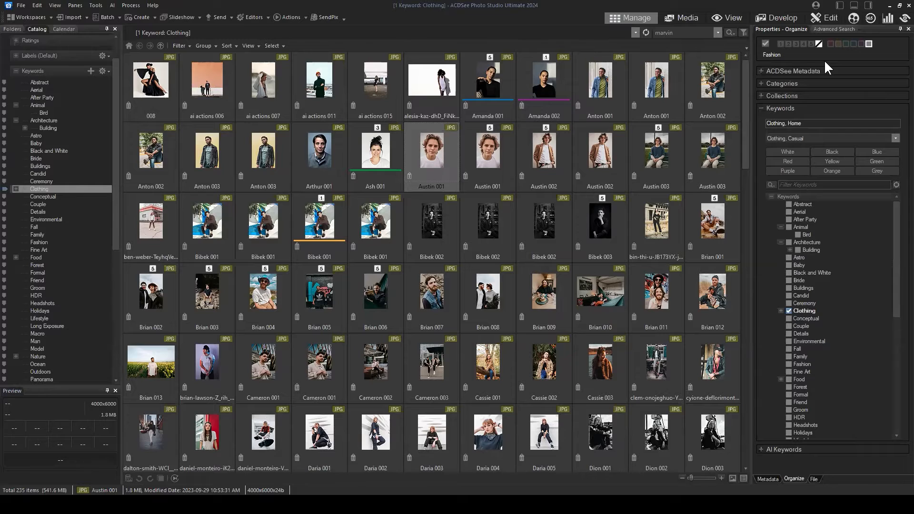
Review the ACDSee Metadata and IPTC fields of photo Austin 001, leaving both groups collapsed.
{"action": "left_click", "coordinate": [767, 479]}
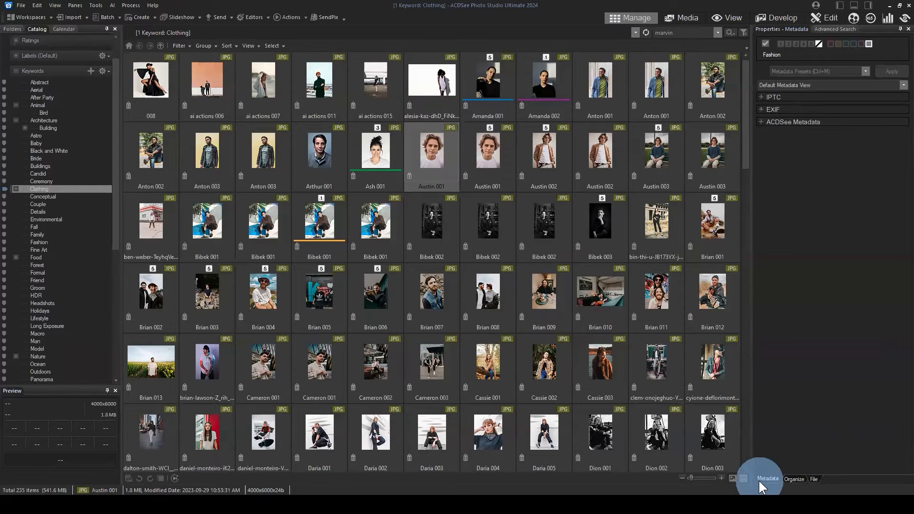
{"action": "left_click", "coordinate": [762, 124]}
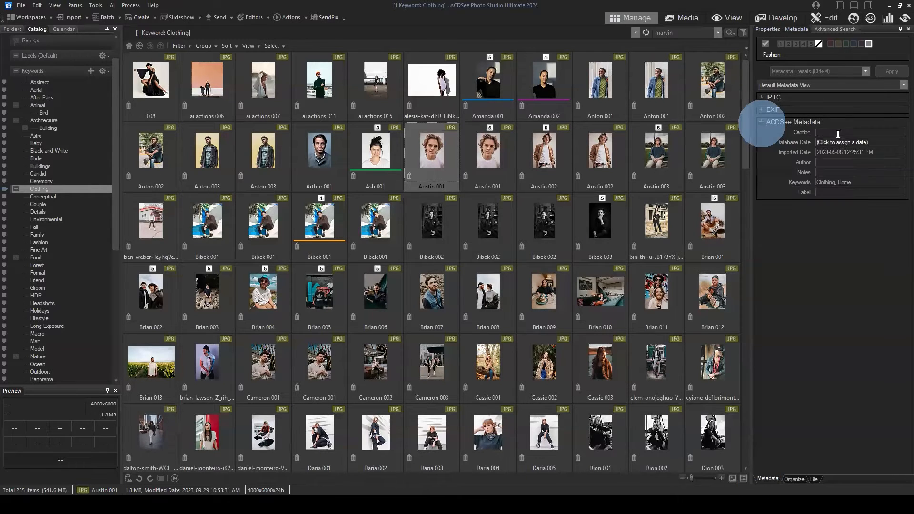
{"action": "left_click", "coordinate": [828, 130]}
{"action": "left_click", "coordinate": [823, 194]}
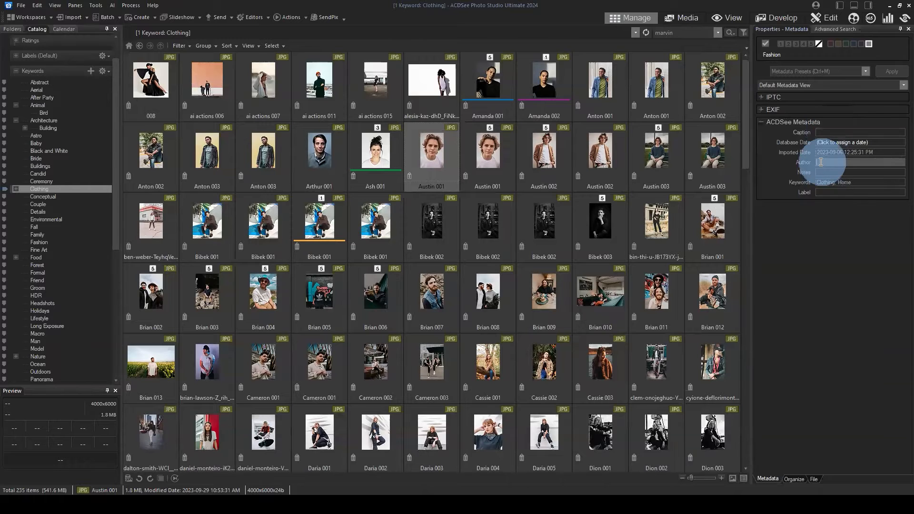
{"action": "left_click", "coordinate": [762, 97]}
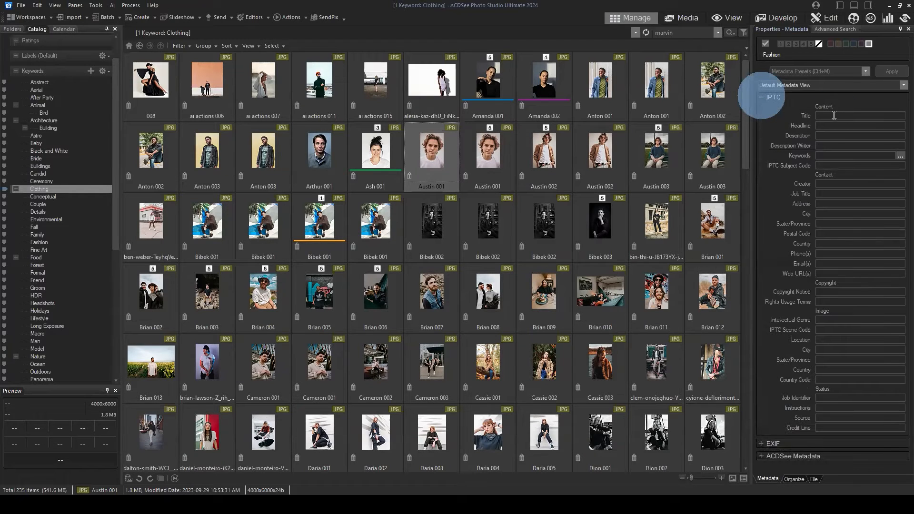
{"action": "left_click", "coordinate": [825, 146]}
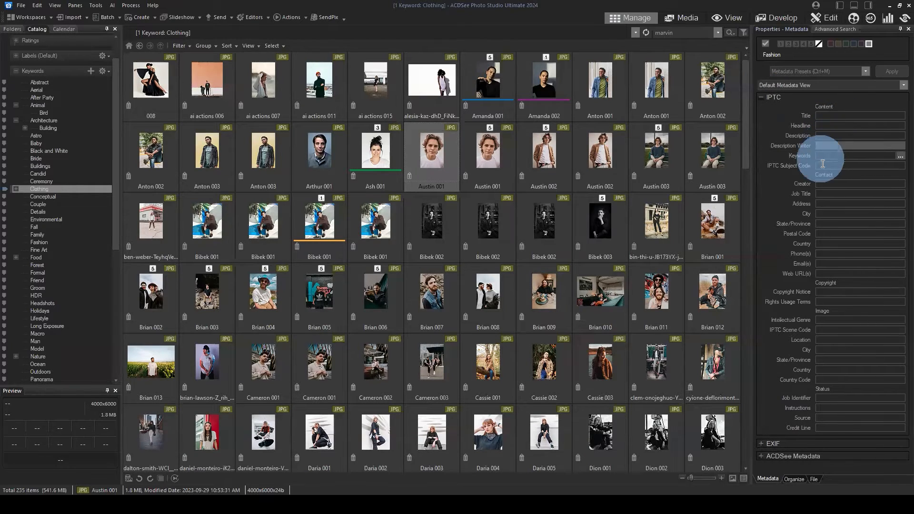
{"action": "left_click", "coordinate": [761, 97]}
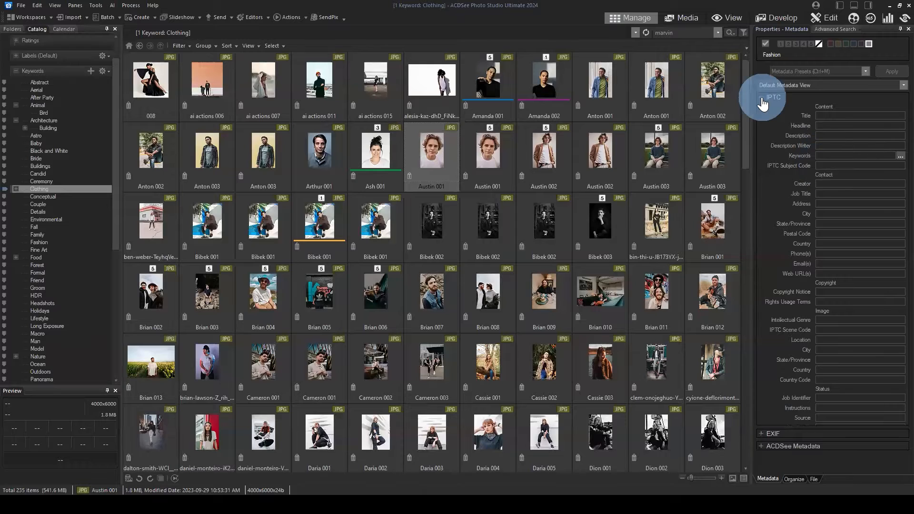
Return to the Organize properties and collapse the Keywords groups there and in the Catalog.
{"action": "left_click", "coordinate": [793, 479]}
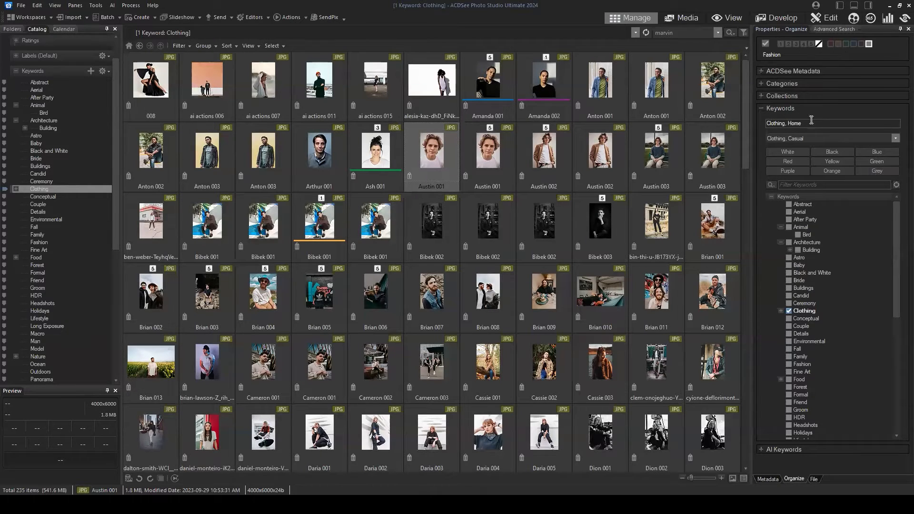
{"action": "left_click", "coordinate": [763, 108]}
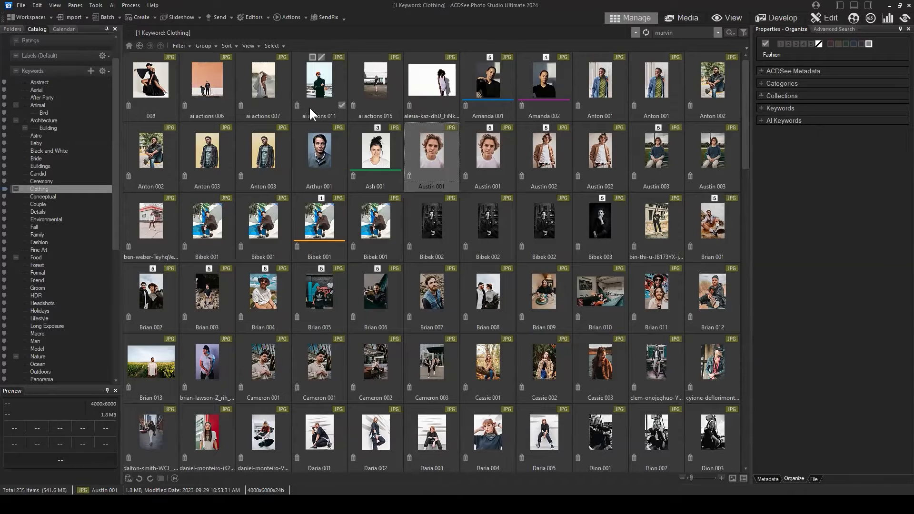
{"action": "left_click", "coordinate": [16, 70]}
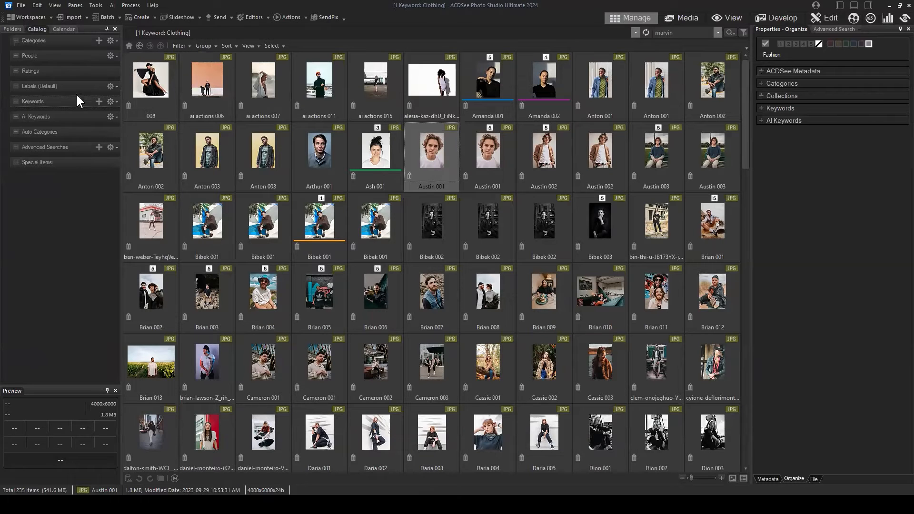
Review the available Filter, Group and Sort options for the photo list without applying any.
{"action": "left_click", "coordinate": [184, 45]}
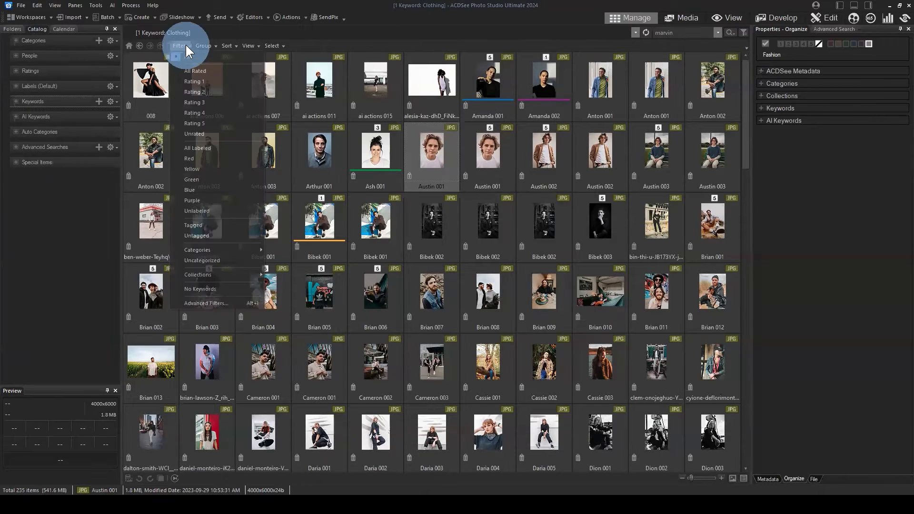
{"action": "left_click", "coordinate": [183, 46]}
{"action": "left_click", "coordinate": [217, 44]}
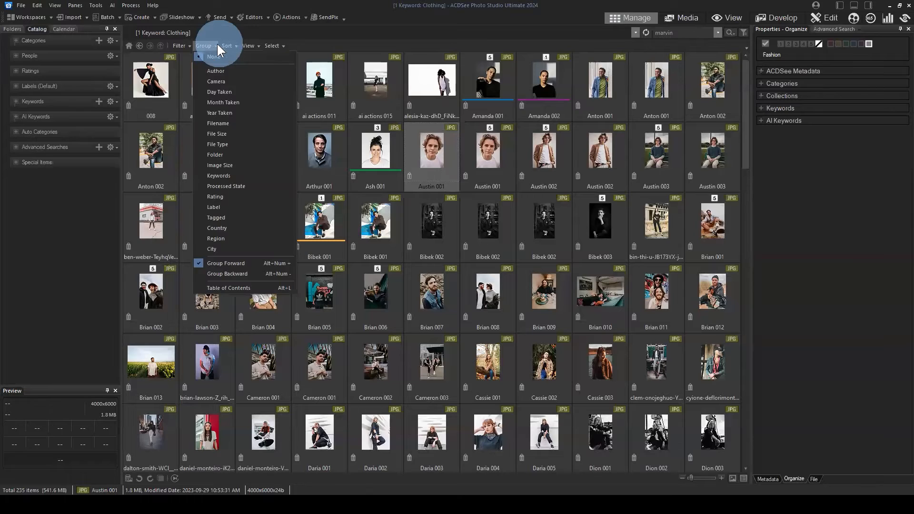
{"action": "mouse_move", "coordinate": [228, 45]}
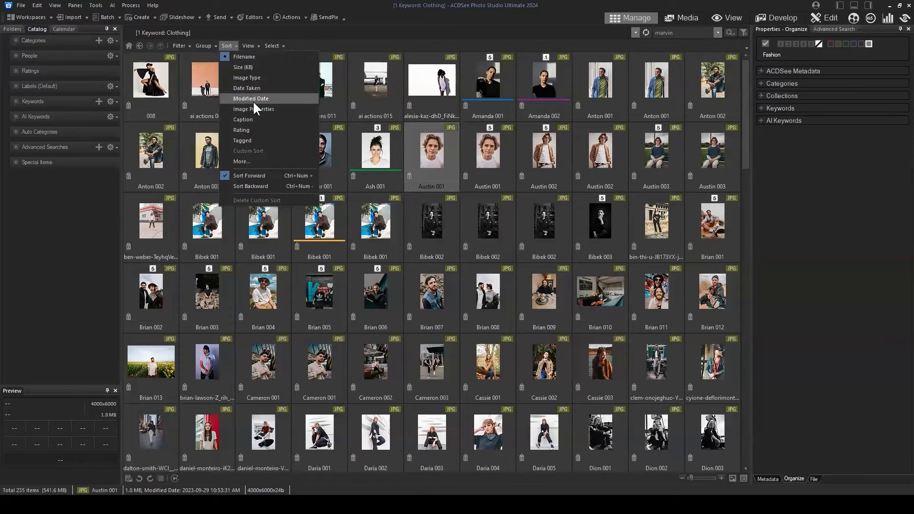
{"action": "left_click", "coordinate": [246, 44]}
{"action": "left_click", "coordinate": [210, 44]}
{"action": "left_click", "coordinate": [211, 44]}
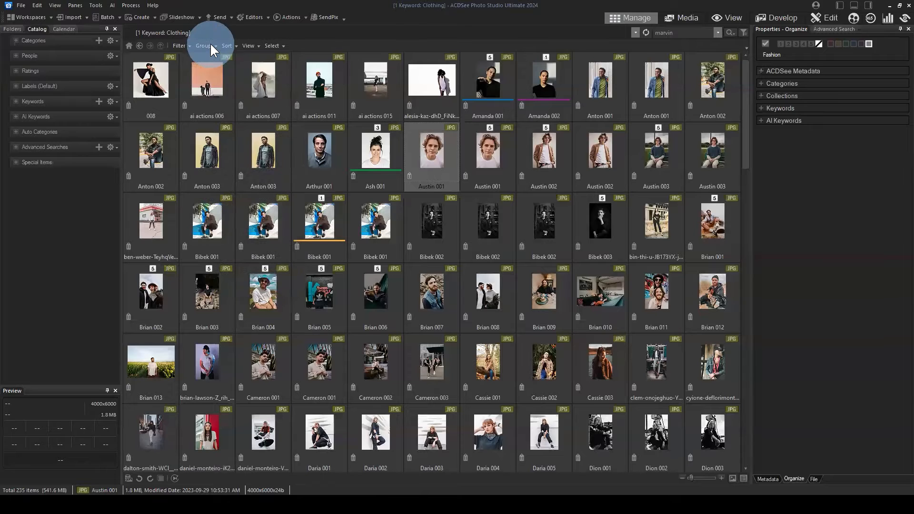
{"action": "left_click", "coordinate": [210, 44]}
{"action": "mouse_move", "coordinate": [248, 46]}
{"action": "key", "text": "Escape"}
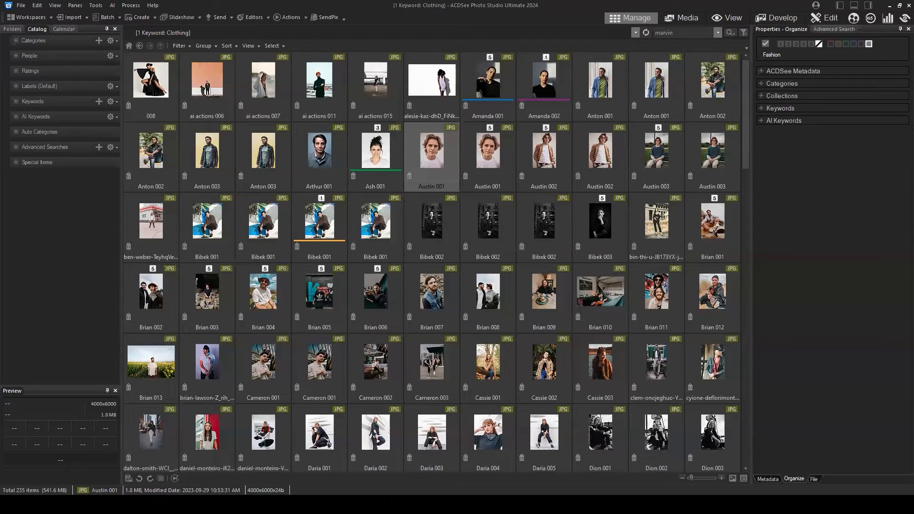
Compare the File, Organize and Metadata properties of photo Austin 001, finishing on the Organize properties.
{"action": "left_click", "coordinate": [799, 203]}
{"action": "left_click", "coordinate": [778, 31]}
{"action": "left_click", "coordinate": [814, 478]}
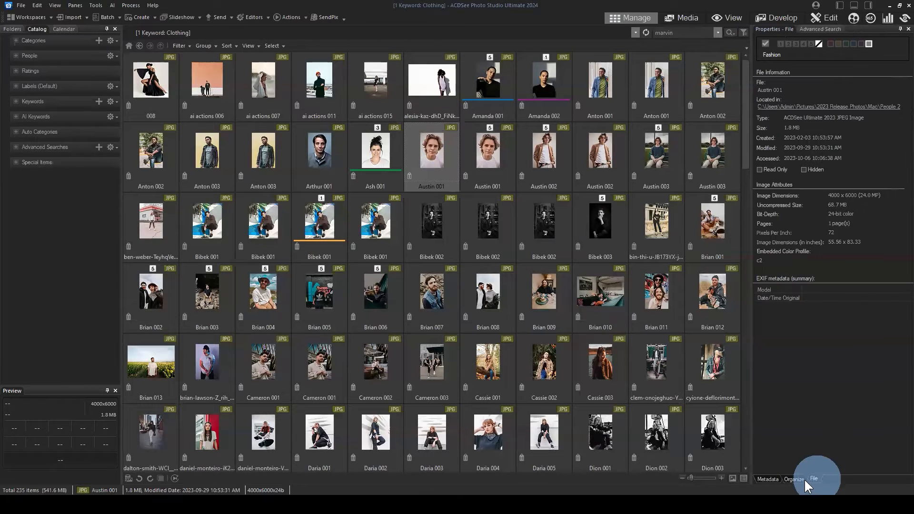
{"action": "left_click", "coordinate": [794, 479]}
{"action": "left_click", "coordinate": [766, 478]}
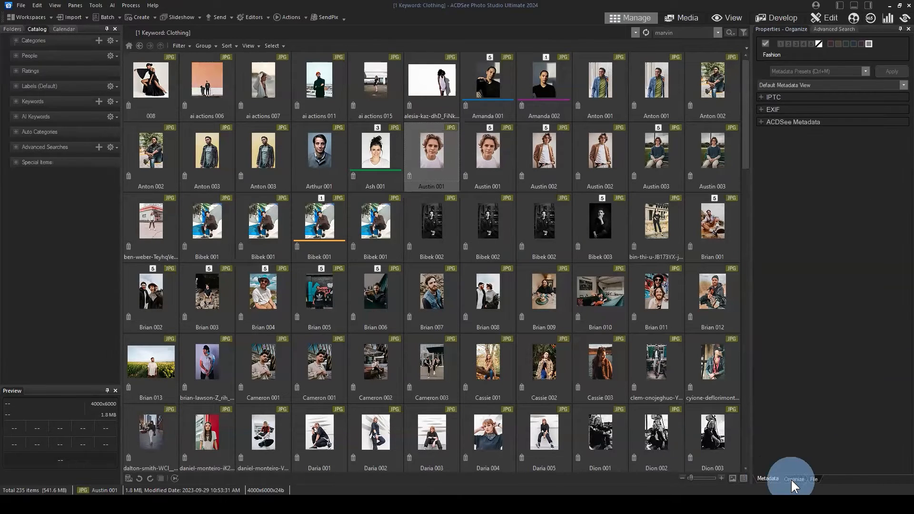
{"action": "left_click", "coordinate": [791, 479]}
{"action": "left_click", "coordinate": [766, 478]}
{"action": "left_click", "coordinate": [793, 478]}
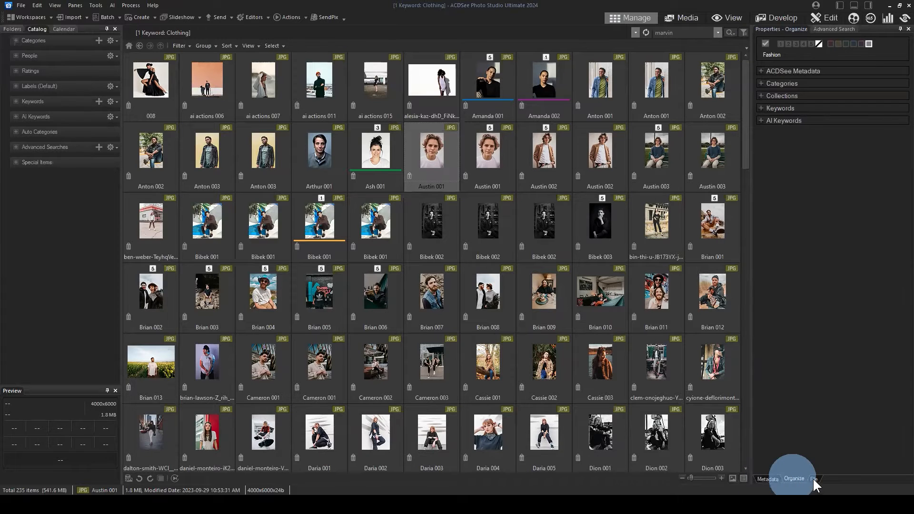
{"action": "left_click", "coordinate": [813, 479]}
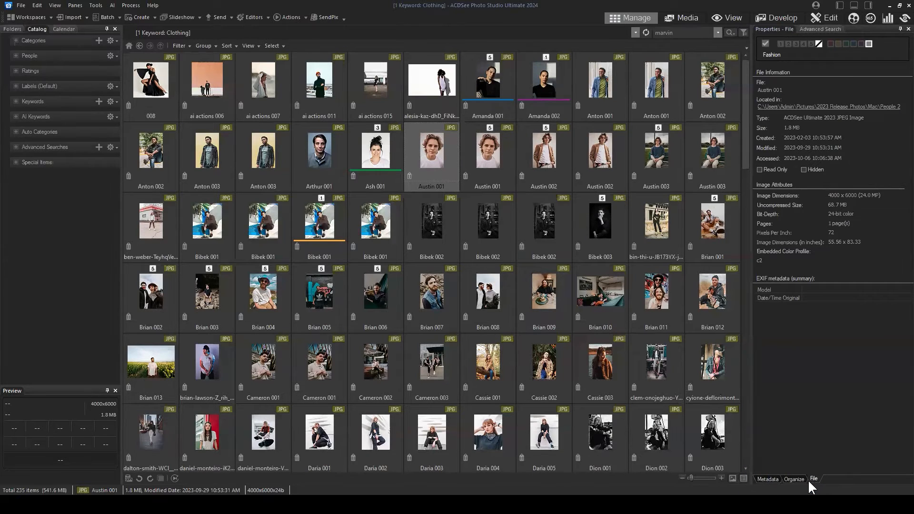
{"action": "left_click", "coordinate": [794, 479]}
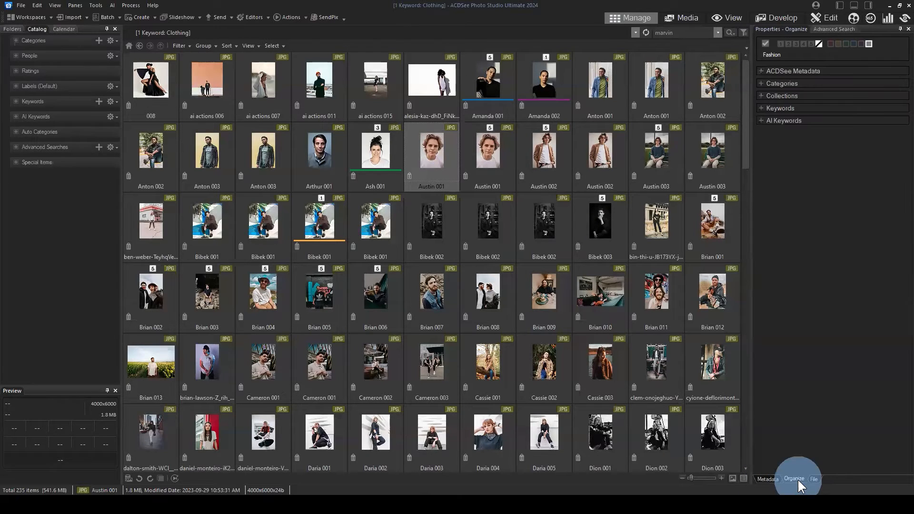
Compare the Metadata and Organize properties of photo Austin 001 again, leaving the Organize properties shown.
{"action": "left_click", "coordinate": [765, 478]}
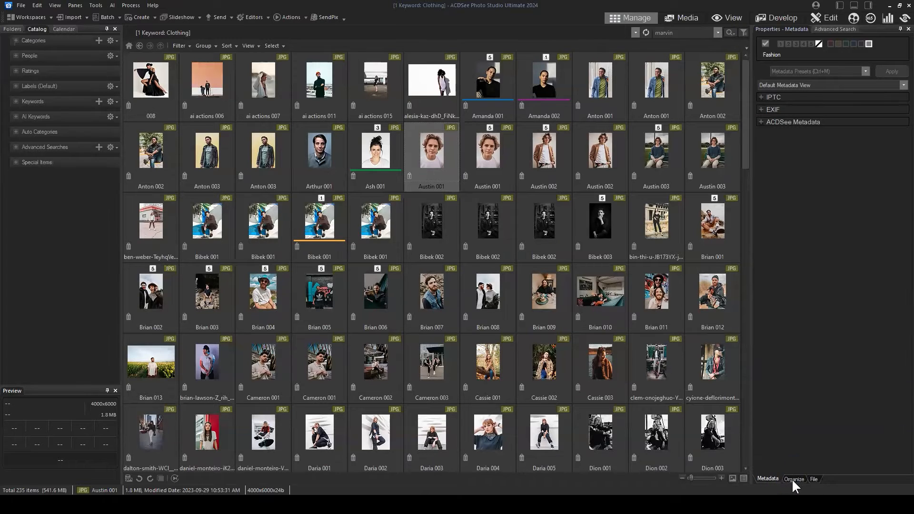
{"action": "left_click", "coordinate": [791, 478]}
{"action": "left_click", "coordinate": [767, 478]}
{"action": "left_click", "coordinate": [790, 479]}
{"action": "left_click", "coordinate": [773, 479]}
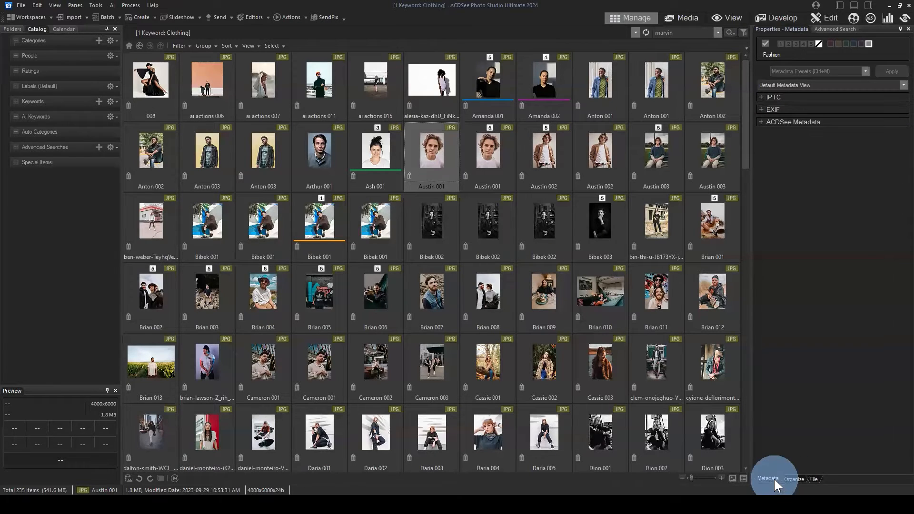
{"action": "left_click", "coordinate": [793, 478]}
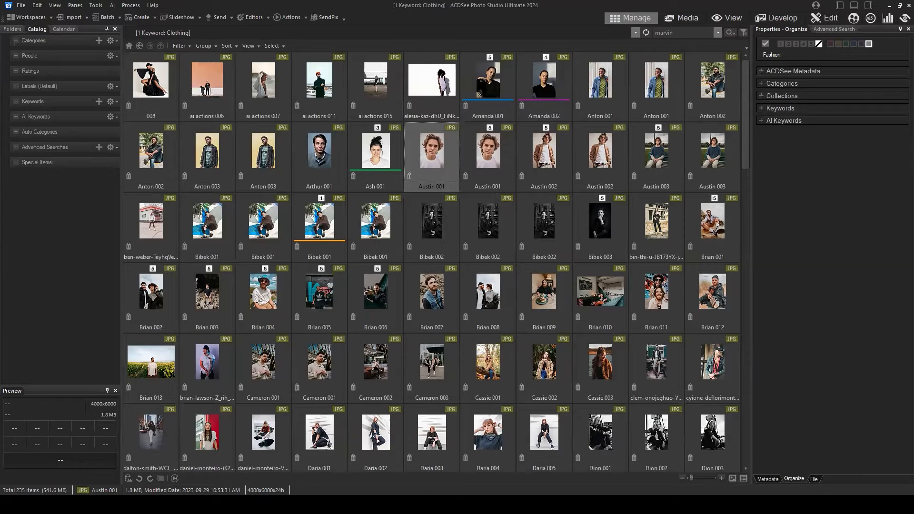
{"action": "left_click", "coordinate": [836, 206]}
Open the Birds folder from the Pictures folder tree with no photo selected.
{"action": "left_click", "coordinate": [13, 29]}
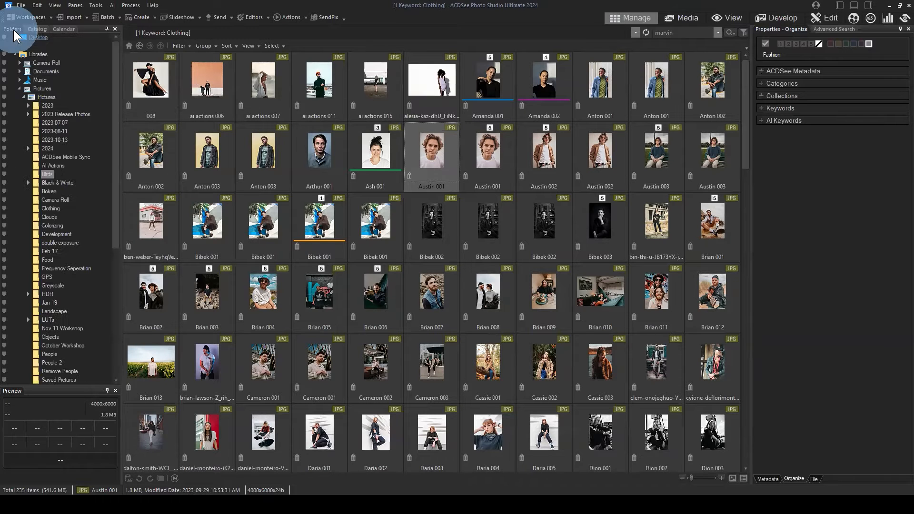
{"action": "left_click", "coordinate": [50, 174]}
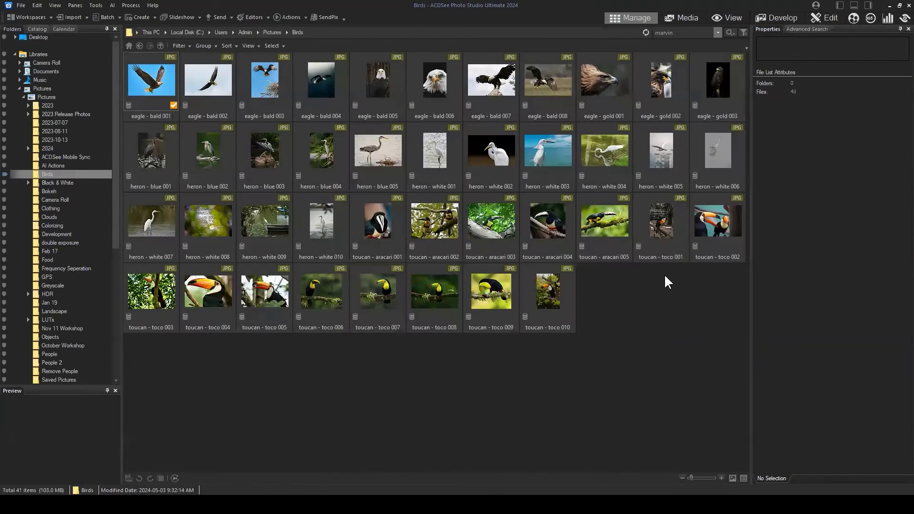
{"action": "left_click", "coordinate": [694, 330]}
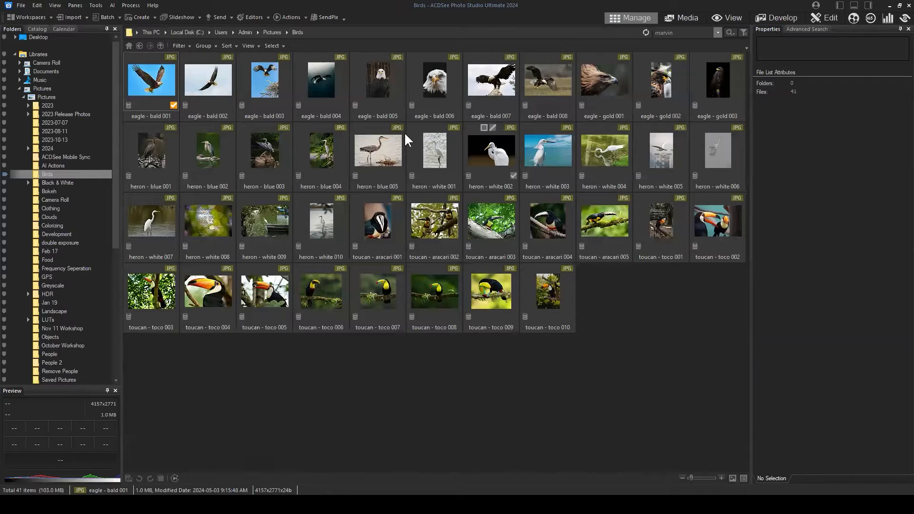
Expand the AI Keywords group and review the AI keywords of eagle - bald 005, toucan - aracari 005 and all Birds photos together.
{"action": "left_click", "coordinate": [377, 95]}
{"action": "left_click", "coordinate": [760, 122]}
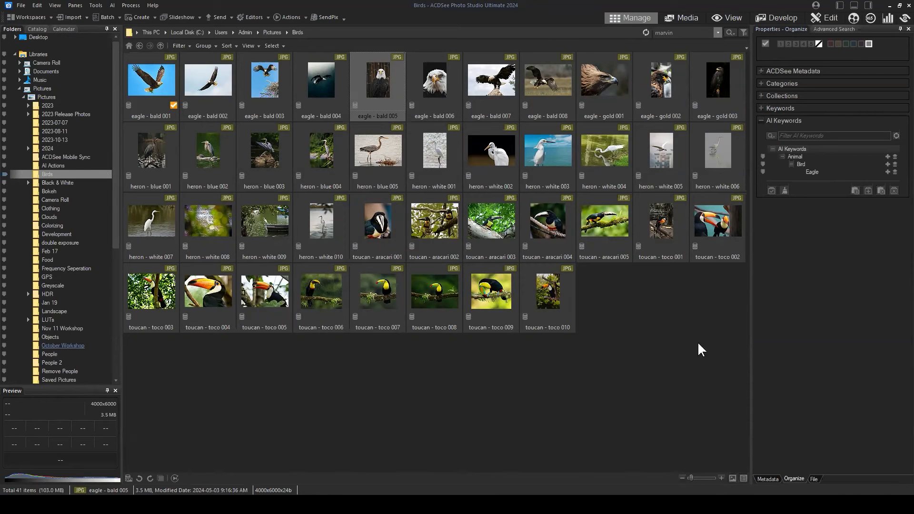
{"action": "left_click", "coordinate": [661, 306]}
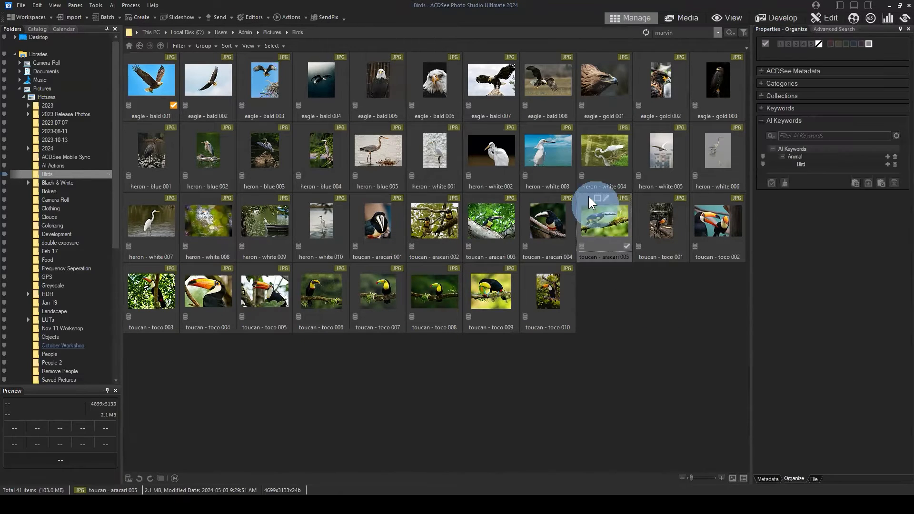
{"action": "key", "text": "ctrl+a"}
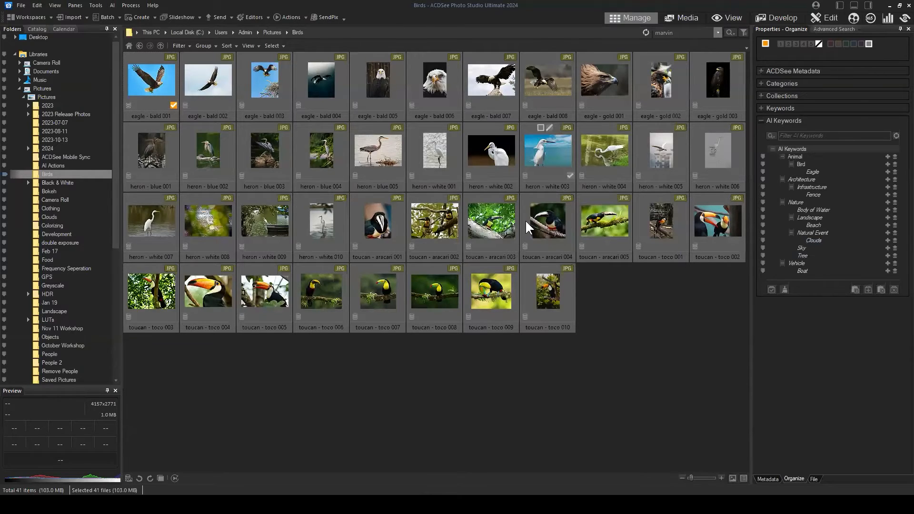
{"action": "left_click", "coordinate": [636, 307]}
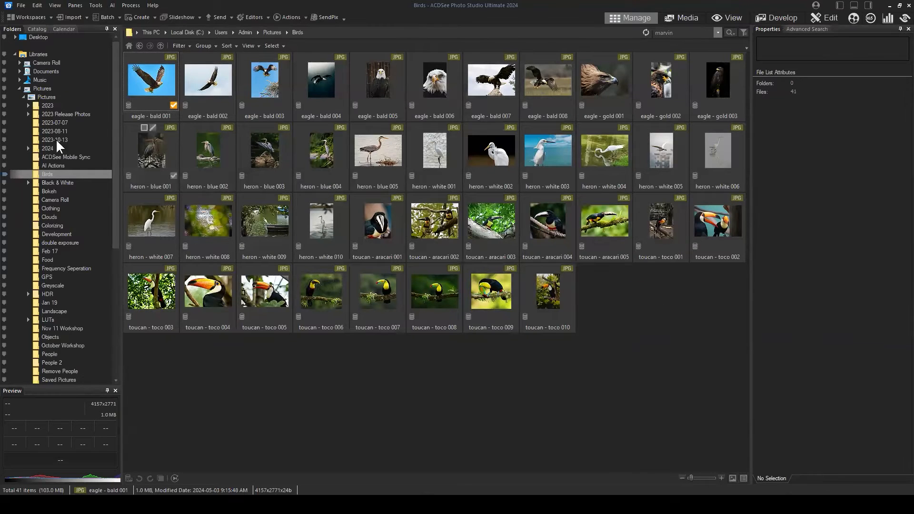
Collapse the Pictures library in the folder tree and expand the Catalog's AI Keywords group.
{"action": "left_click", "coordinate": [19, 88]}
{"action": "left_click", "coordinate": [598, 344]}
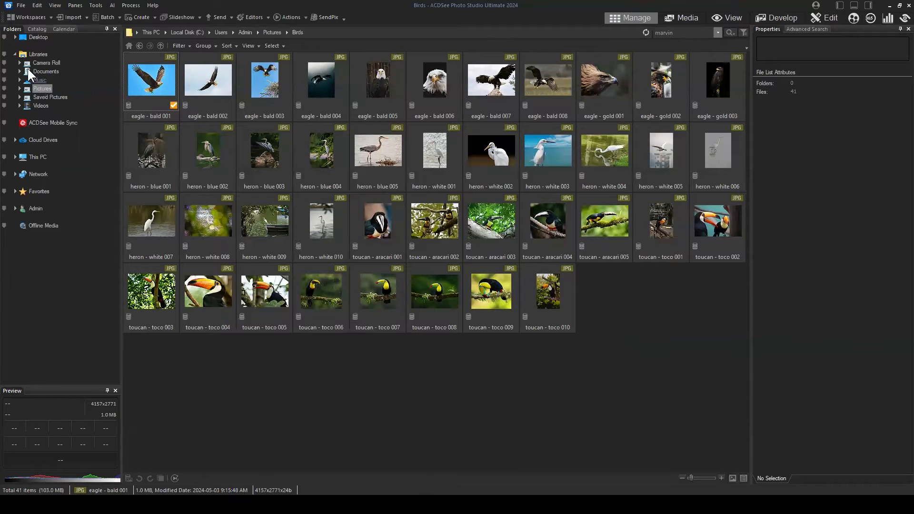
{"action": "left_click", "coordinate": [35, 29]}
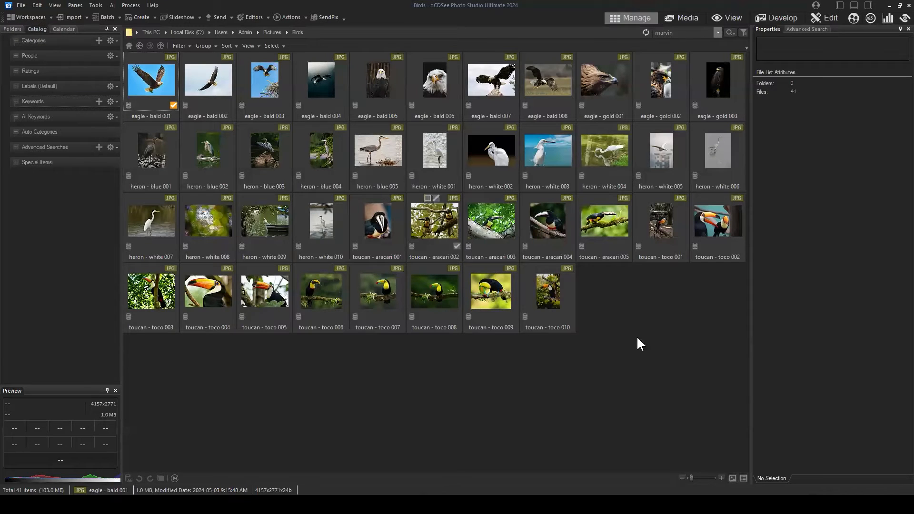
{"action": "left_click", "coordinate": [16, 117]}
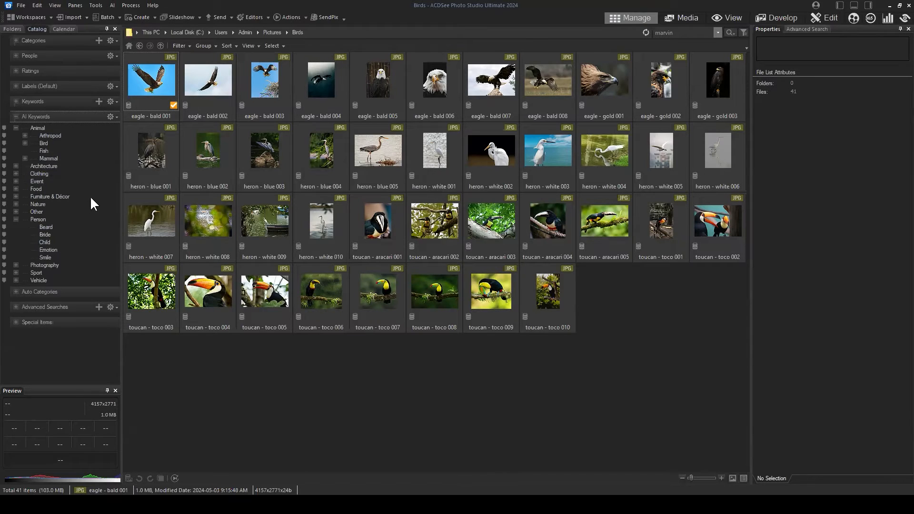
List all photos with the AI keyword Architecture and look through them.
{"action": "left_click", "coordinate": [42, 166]}
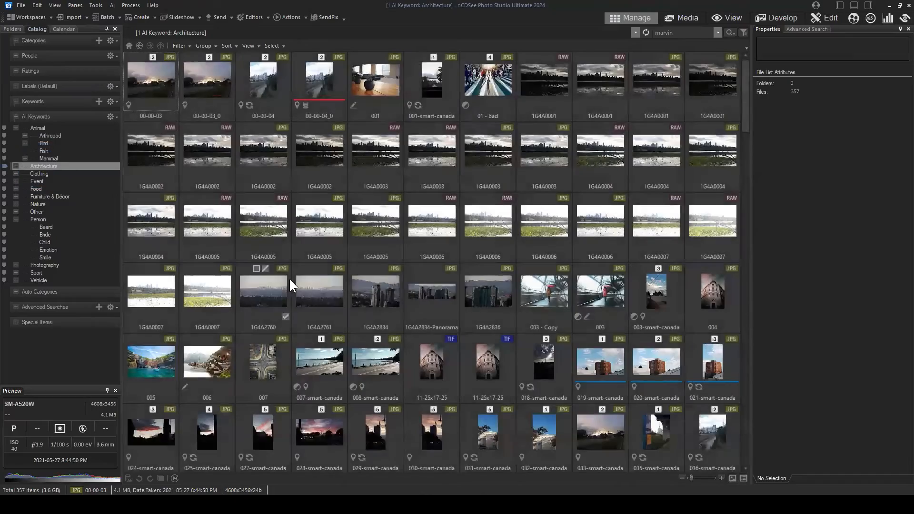
{"action": "scroll", "coordinate": [330, 191], "scroll_direction": "down", "scroll_amount": 10}
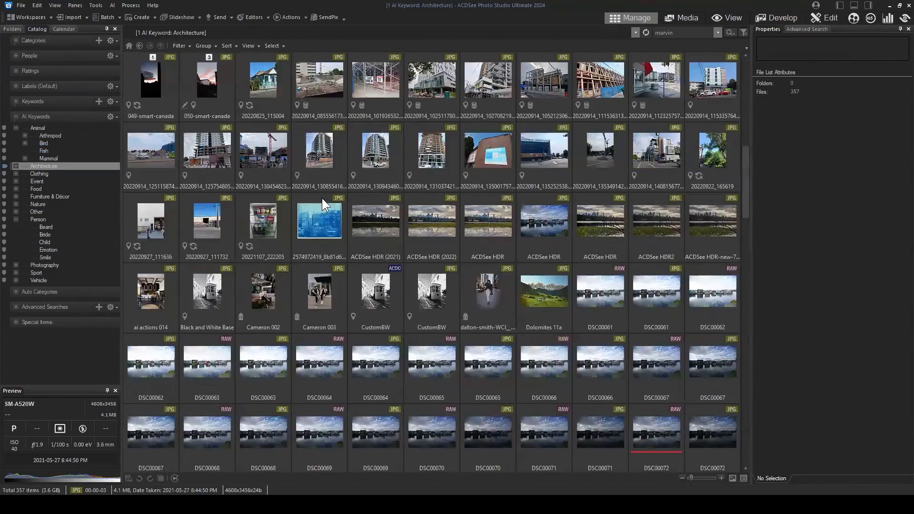
{"action": "scroll", "coordinate": [333, 209], "scroll_direction": "down", "scroll_amount": 10}
{"action": "scroll", "coordinate": [376, 233], "scroll_direction": "down", "scroll_amount": 10}
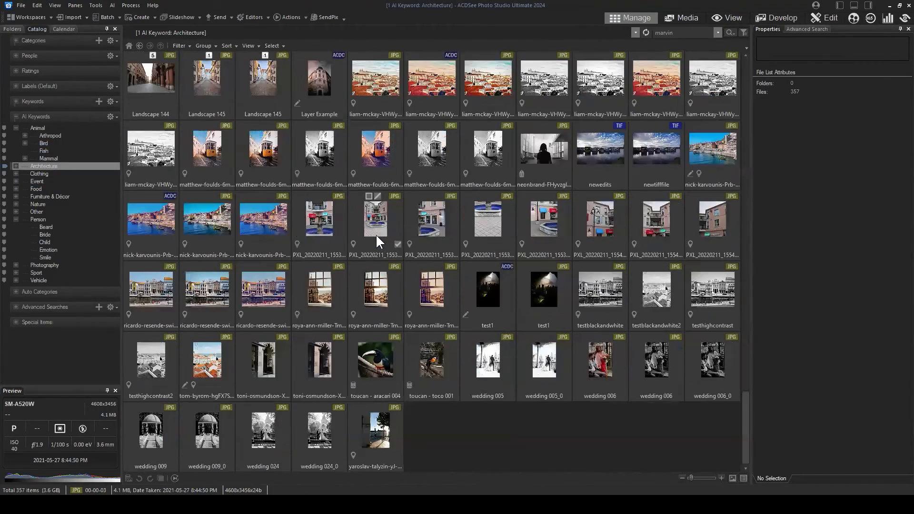
{"action": "scroll", "coordinate": [448, 333], "scroll_direction": "up", "scroll_amount": 20}
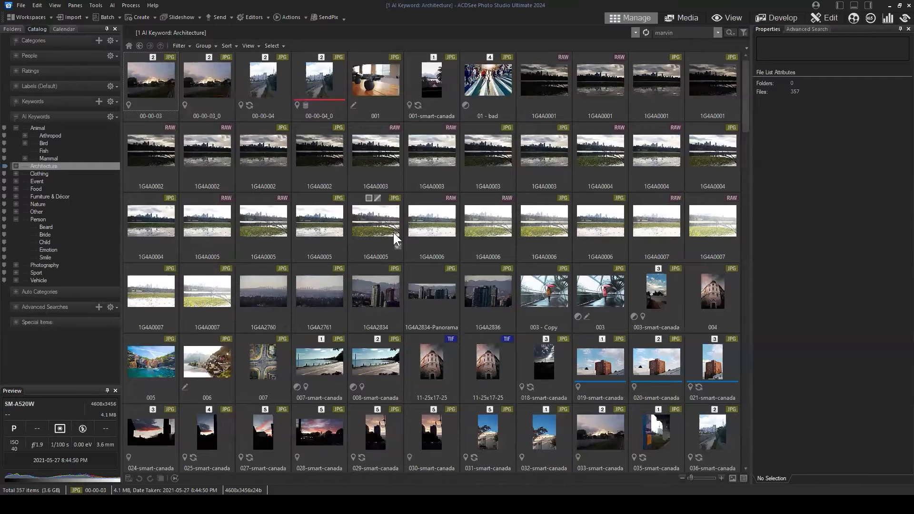
List all photos with the AI keyword Animal and look through them.
{"action": "left_click", "coordinate": [38, 128]}
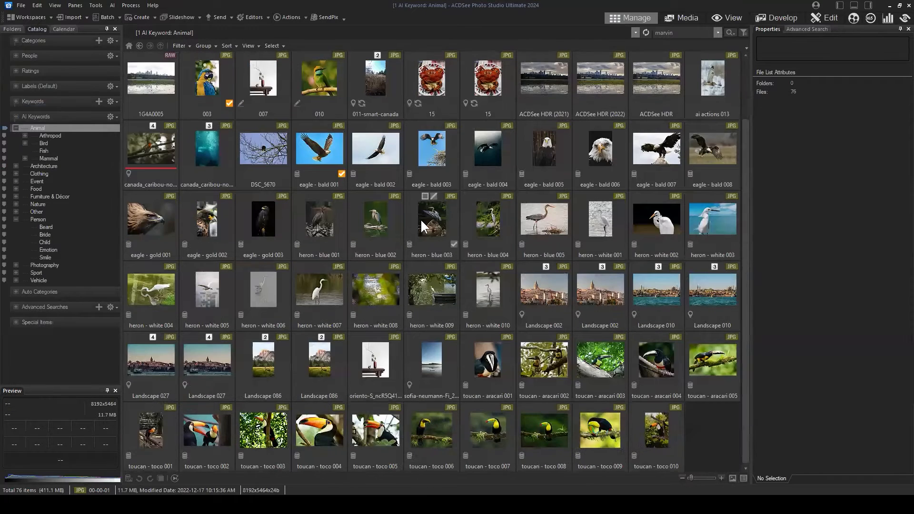
{"action": "scroll", "coordinate": [446, 327], "scroll_direction": "up", "scroll_amount": 1}
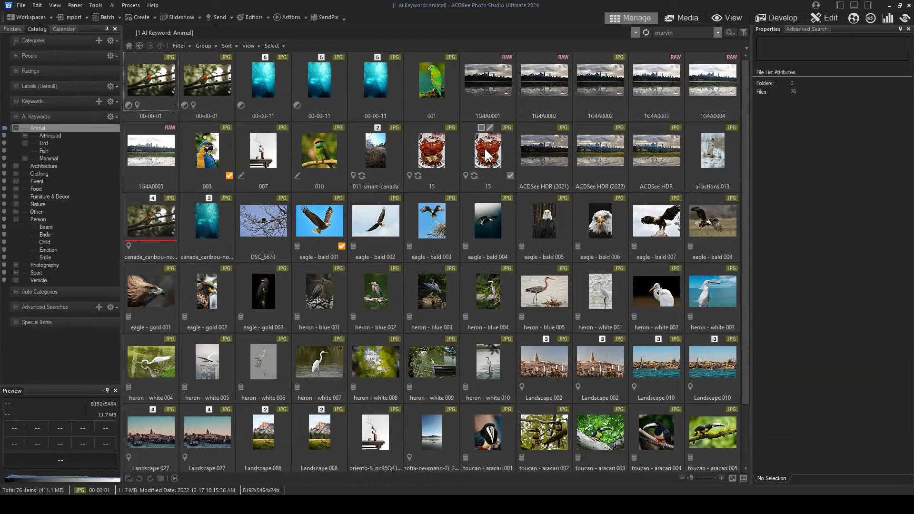
{"action": "scroll", "coordinate": [458, 316], "scroll_direction": "down", "scroll_amount": 1}
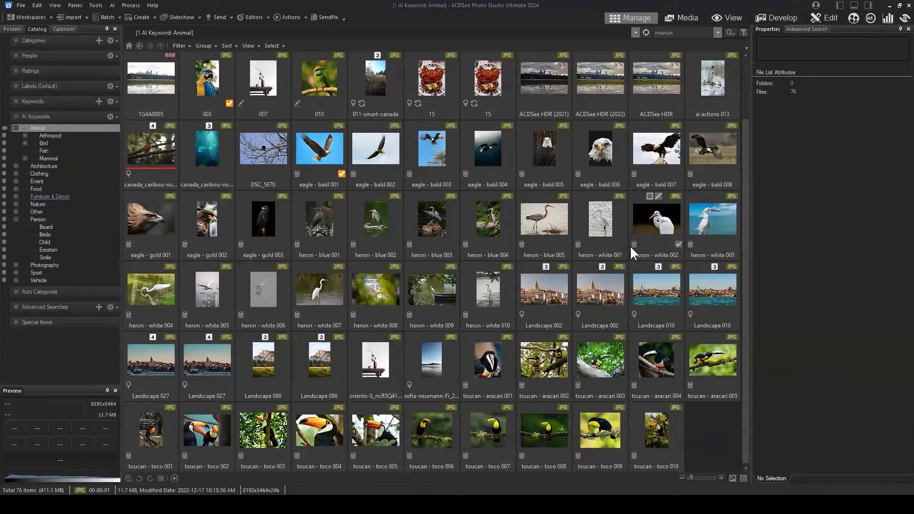
{"action": "scroll", "coordinate": [633, 252], "scroll_direction": "up", "scroll_amount": 1}
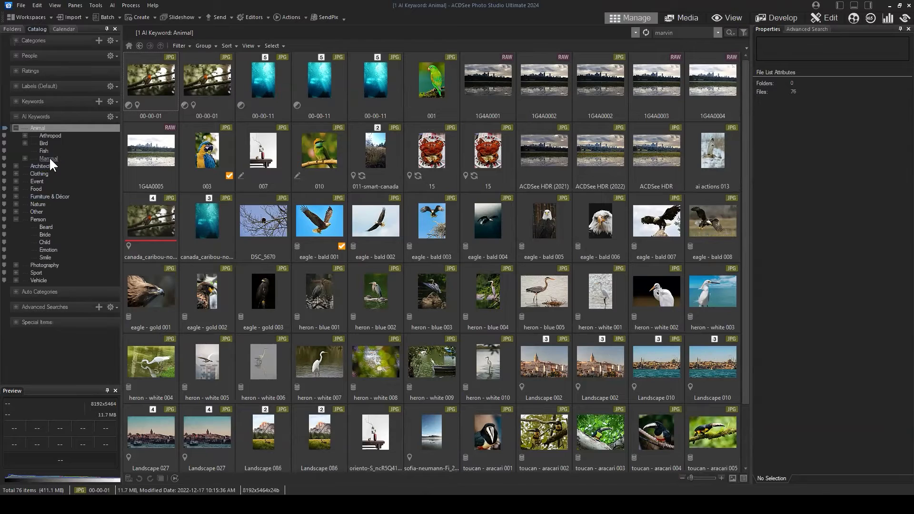
Narrow the listing to the AI keyword Bird under Animal and look through the photos.
{"action": "left_click", "coordinate": [43, 143]}
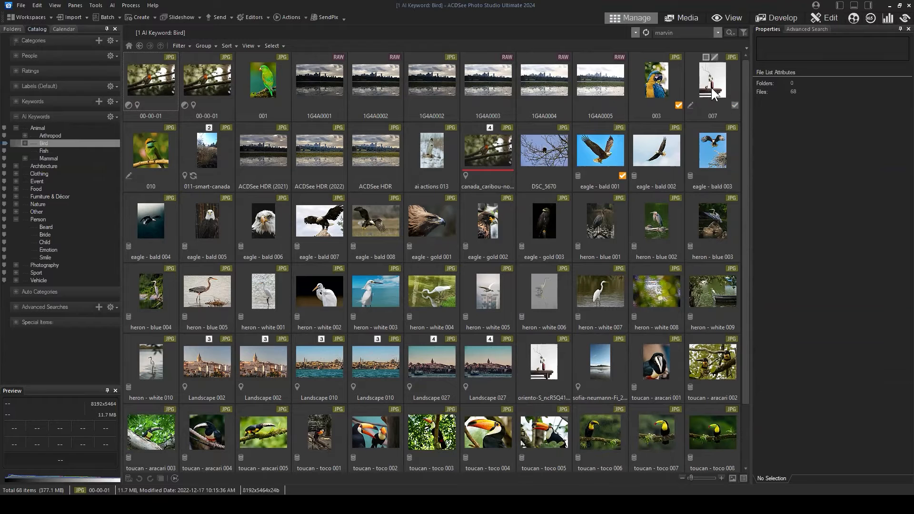
{"action": "scroll", "coordinate": [601, 223], "scroll_direction": "down", "scroll_amount": 1}
{"action": "scroll", "coordinate": [691, 82], "scroll_direction": "up", "scroll_amount": 1}
{"action": "scroll", "coordinate": [680, 147], "scroll_direction": "down", "scroll_amount": 1}
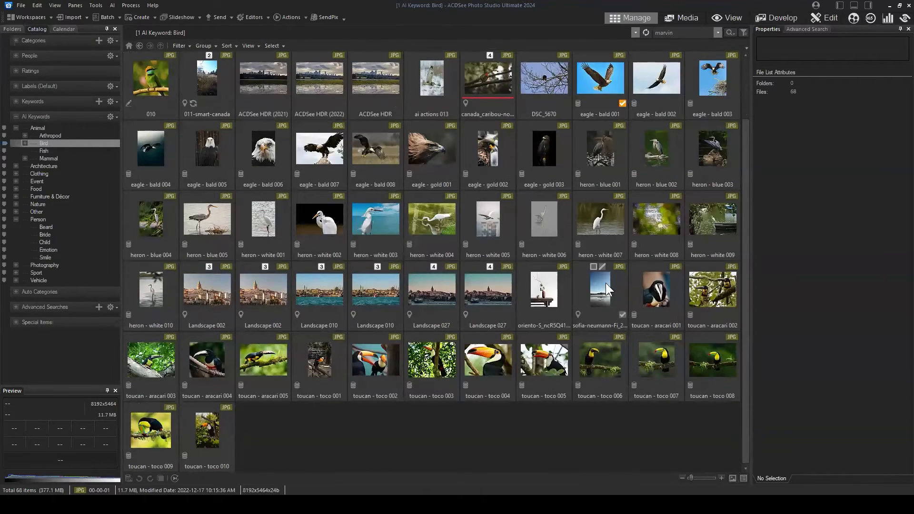
{"action": "scroll", "coordinate": [438, 343], "scroll_direction": "up", "scroll_amount": 1}
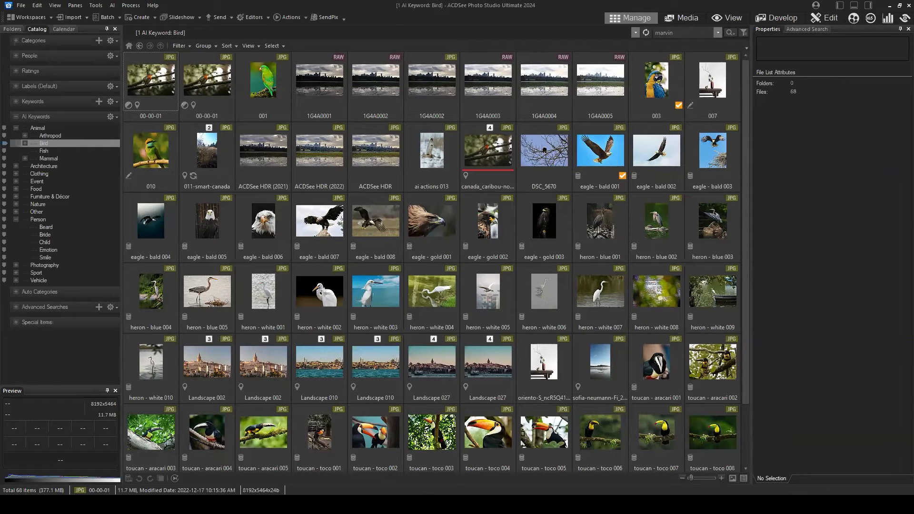
{"action": "left_click", "coordinate": [785, 167]}
{"action": "left_click_drag", "start_coordinate": [746, 108], "coordinate": [756, 175]}
{"action": "scroll", "coordinate": [709, 178], "scroll_direction": "up", "scroll_amount": 2}
{"action": "left_click", "coordinate": [823, 214]}
Return to the folder tree, open the Pictures library and go into its Birds folder.
{"action": "left_click", "coordinate": [12, 29]}
{"action": "left_click", "coordinate": [46, 88]}
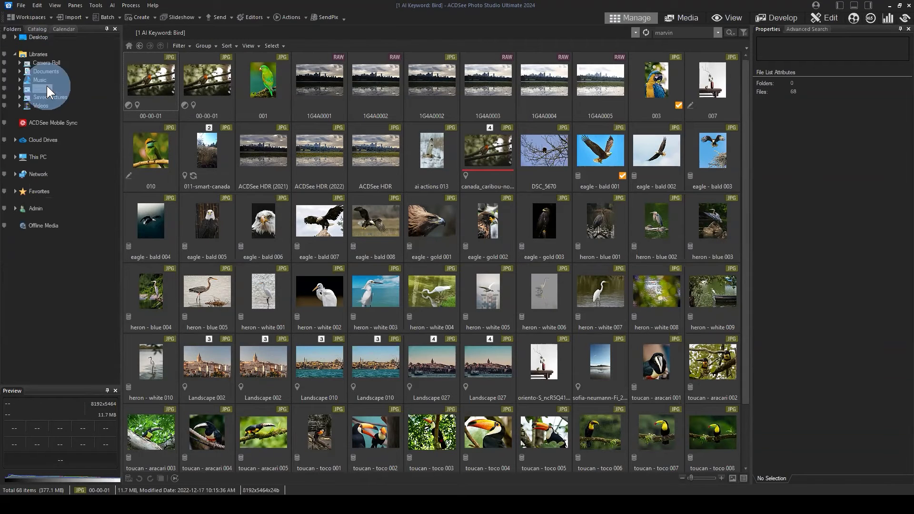
{"action": "double_click", "coordinate": [169, 78]}
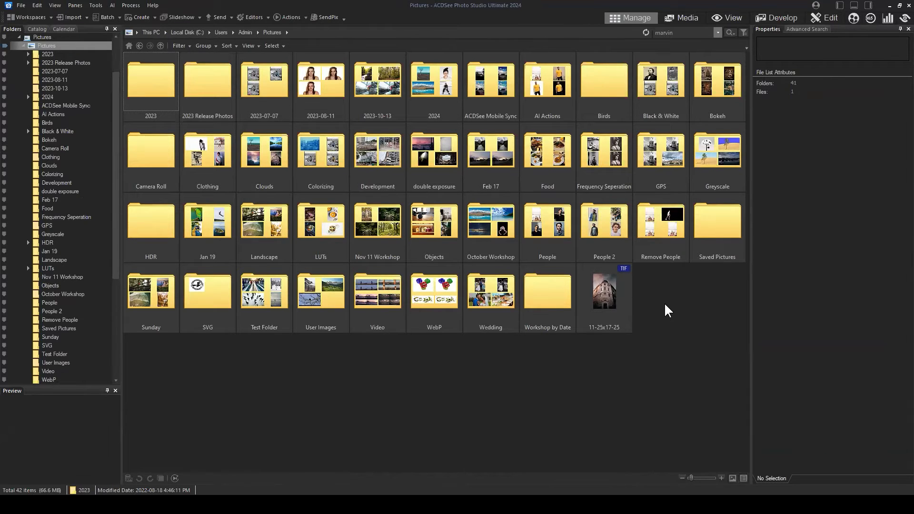
{"action": "double_click", "coordinate": [597, 81]}
{"action": "left_click", "coordinate": [672, 364]}
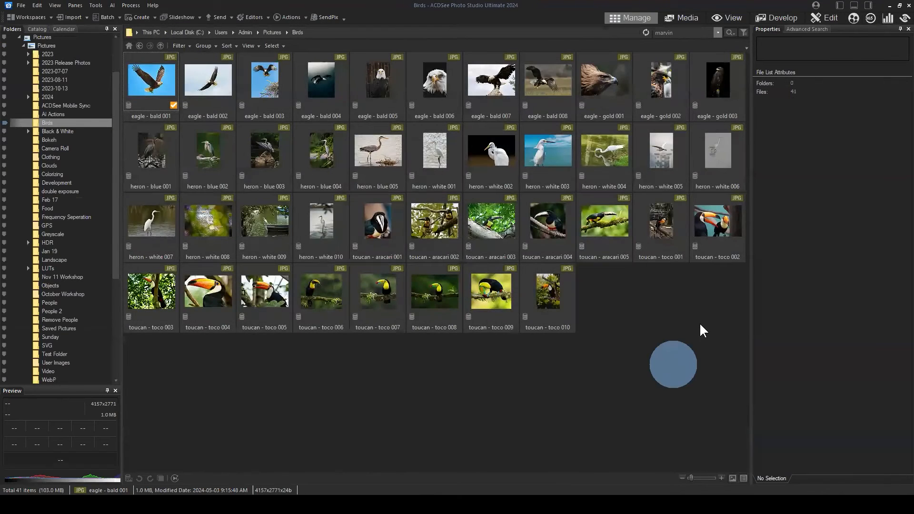
Try selecting all the photos in the Birds folder and clear the selection.
{"action": "left_click", "coordinate": [715, 310]}
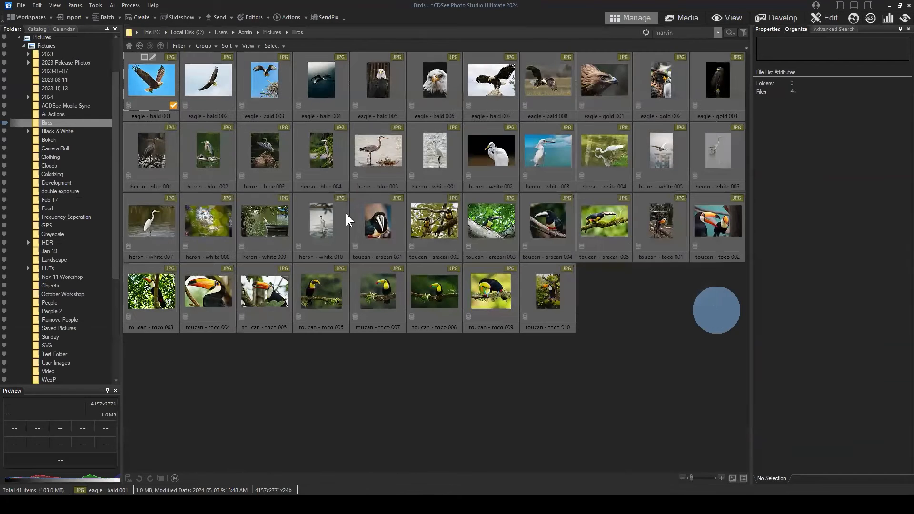
{"action": "left_click", "coordinate": [550, 296]}
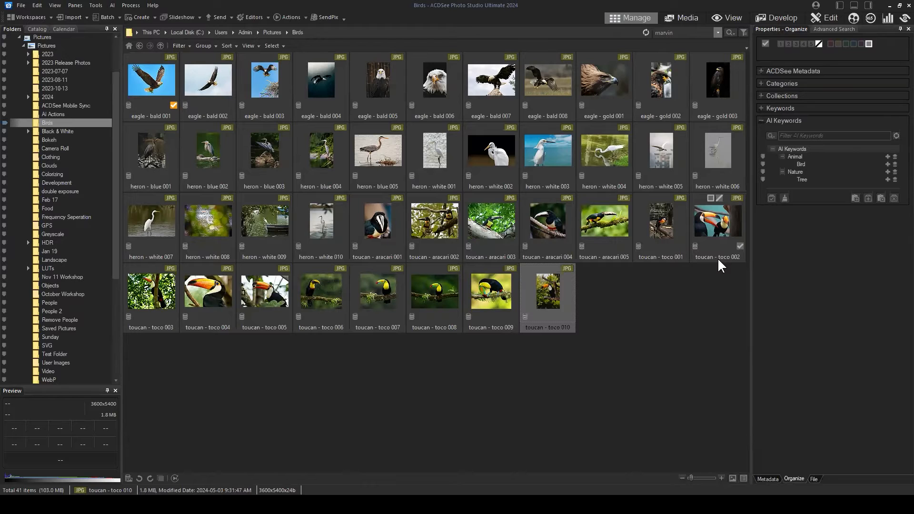
{"action": "left_click", "coordinate": [707, 300]}
{"action": "left_click_drag", "start_coordinate": [707, 299], "coordinate": [145, 75]}
{"action": "left_click", "coordinate": [640, 321]}
{"action": "left_click", "coordinate": [532, 295]}
{"action": "left_click", "coordinate": [616, 336]}
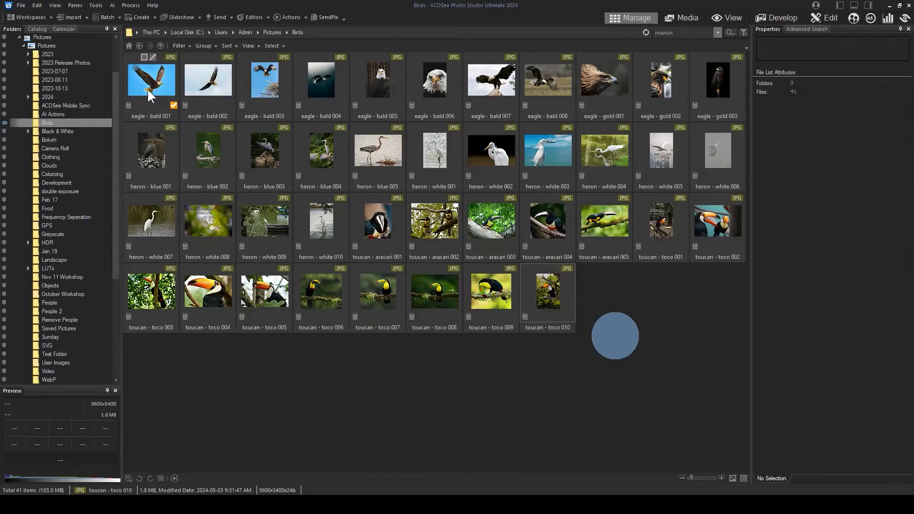
Select the photos from eagle - bald 001 to toucan - toco 010 and review the keywords available for them in the Keywords group.
{"action": "left_click", "coordinate": [143, 76]}
{"action": "left_click", "coordinate": [564, 294], "text": "shift"}
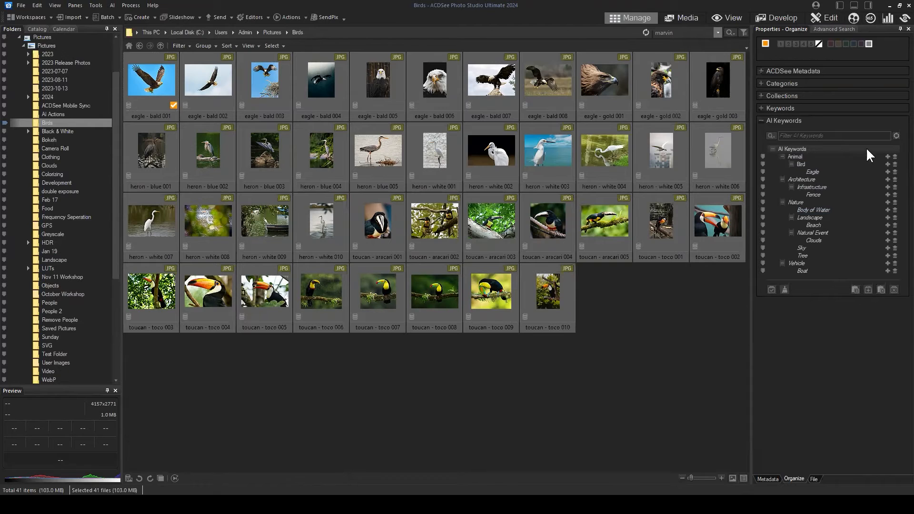
{"action": "left_click", "coordinate": [761, 110]}
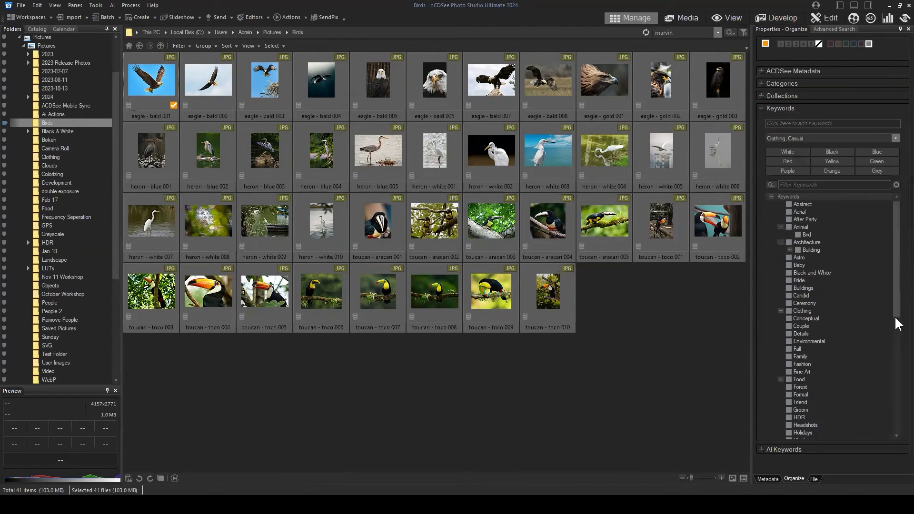
{"action": "scroll", "coordinate": [829, 247], "scroll_direction": "down", "scroll_amount": 10}
{"action": "scroll", "coordinate": [827, 264], "scroll_direction": "up", "scroll_amount": 10}
{"action": "scroll", "coordinate": [812, 320], "scroll_direction": "down", "scroll_amount": 5}
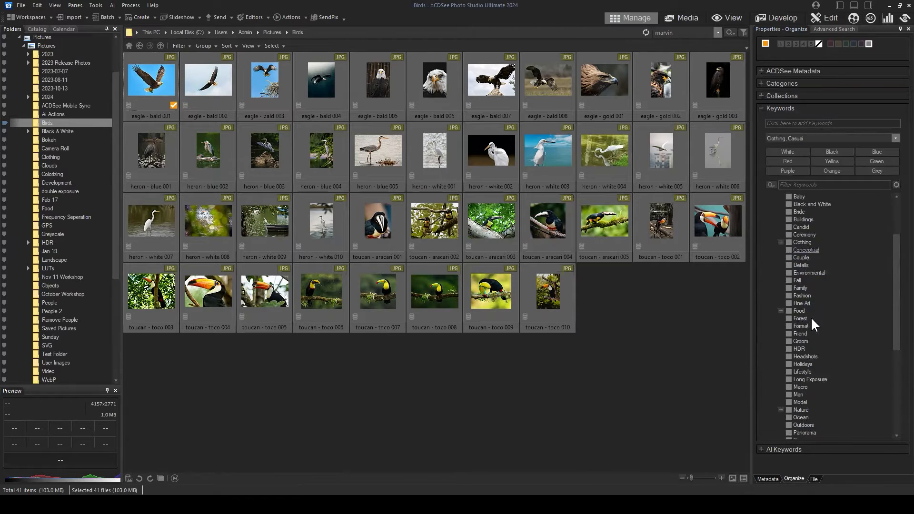
{"action": "scroll", "coordinate": [821, 338], "scroll_direction": "up", "scroll_amount": 5}
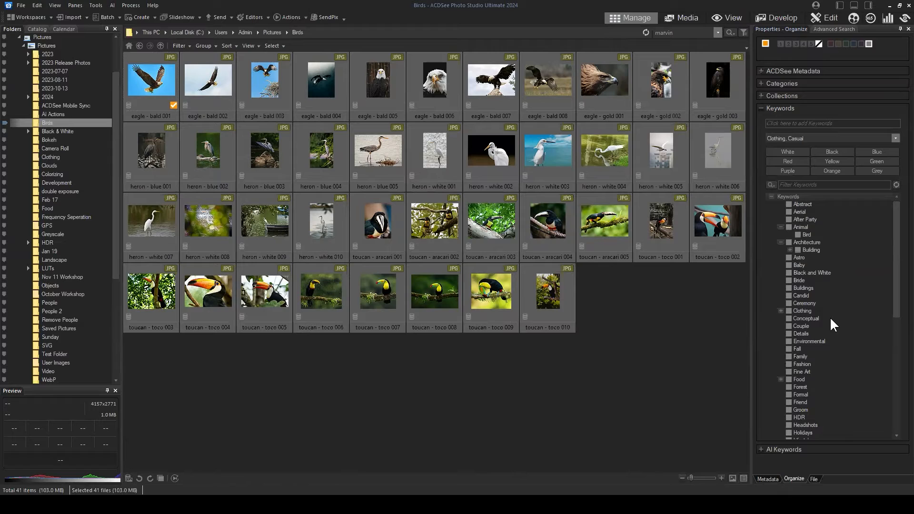
Compare the keyword hierarchies listed under AI Keywords and Keywords in the Catalog.
{"action": "left_click", "coordinate": [36, 29]}
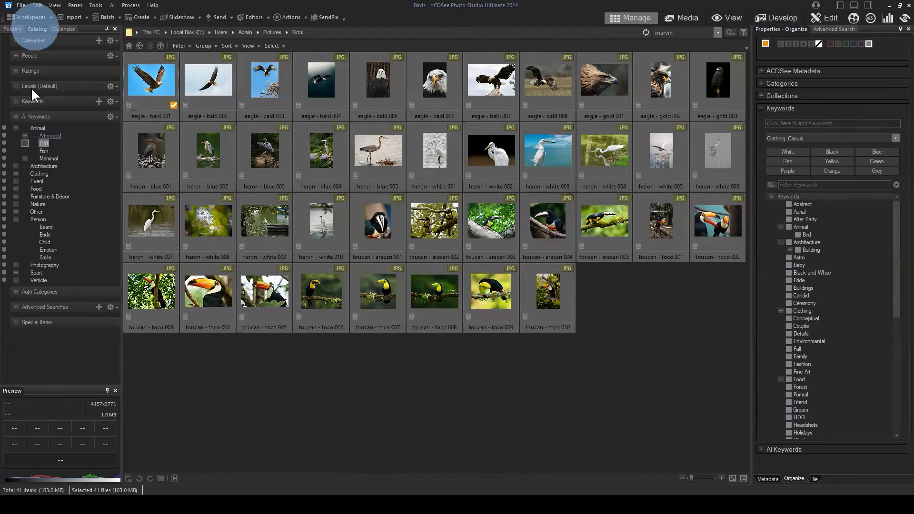
{"action": "left_click", "coordinate": [16, 116]}
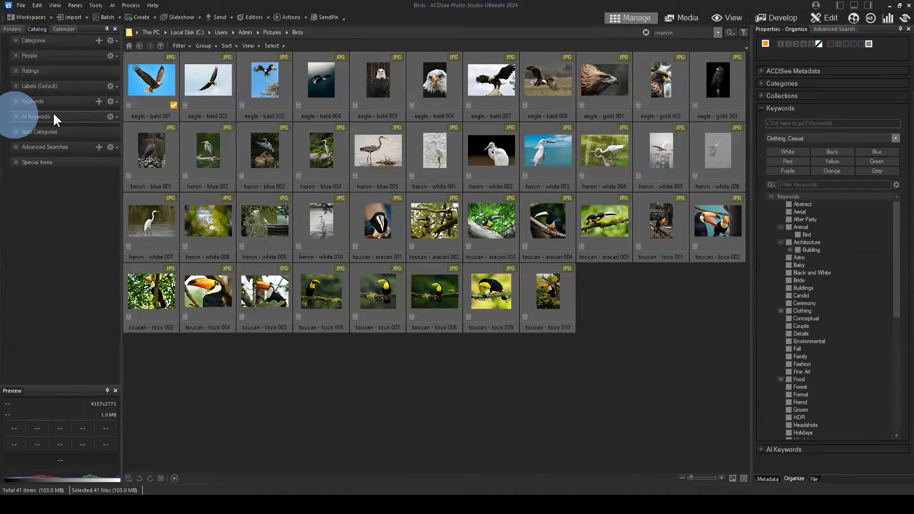
{"action": "left_click", "coordinate": [16, 116]}
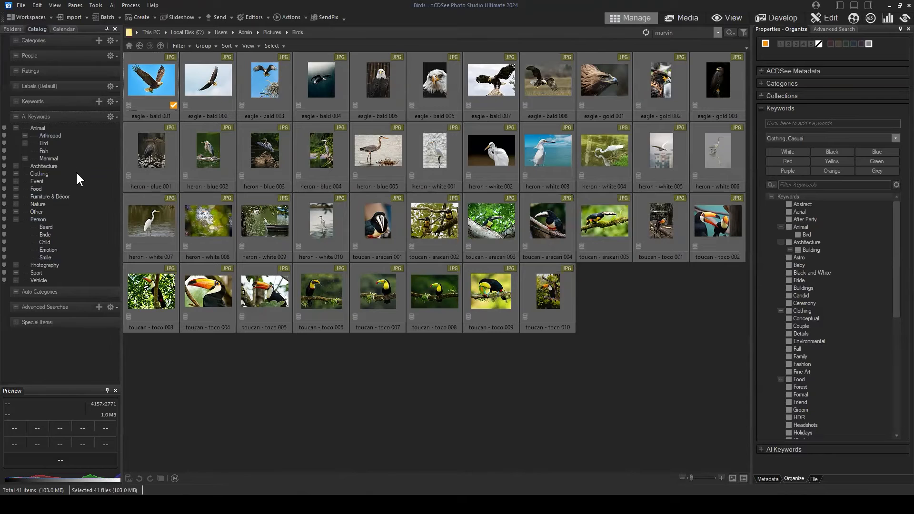
{"action": "left_click", "coordinate": [17, 102]}
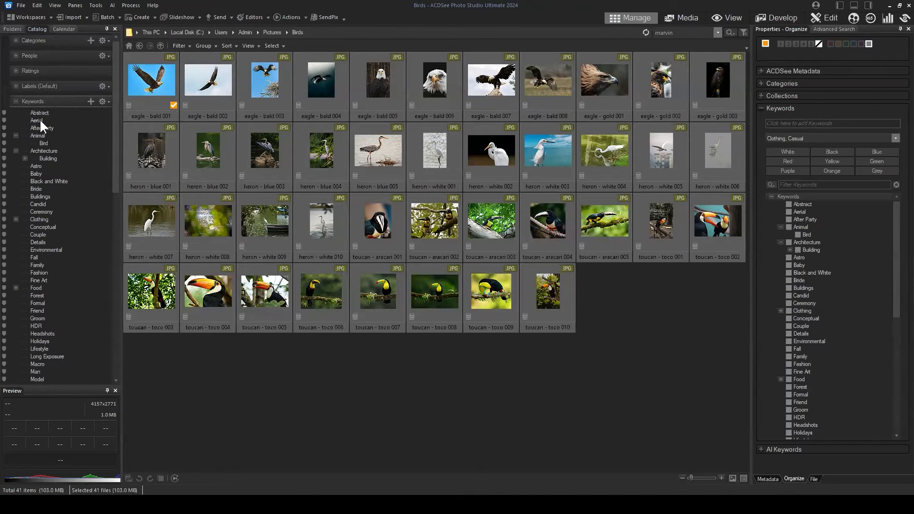
{"action": "scroll", "coordinate": [41, 253], "scroll_direction": "down", "scroll_amount": 13}
{"action": "scroll", "coordinate": [52, 286], "scroll_direction": "up", "scroll_amount": 13}
Clear the photo selection, list the photos tagged with the regular keyword Clothing and look through them.
{"action": "left_click", "coordinate": [638, 301]}
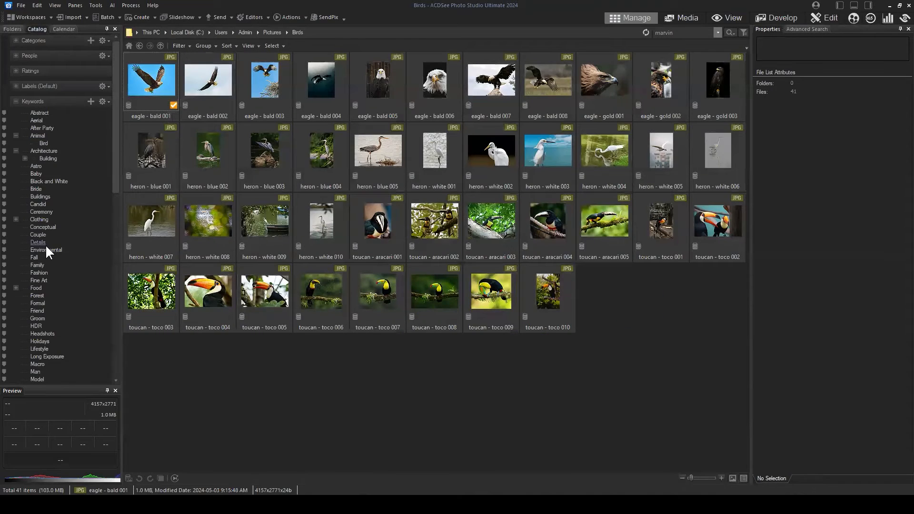
{"action": "left_click", "coordinate": [39, 219]}
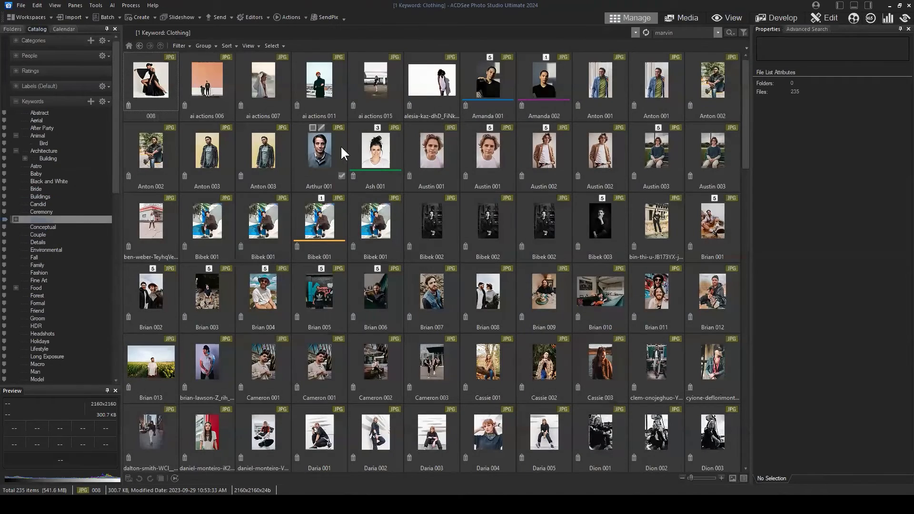
{"action": "scroll", "coordinate": [510, 193], "scroll_direction": "down", "scroll_amount": 15}
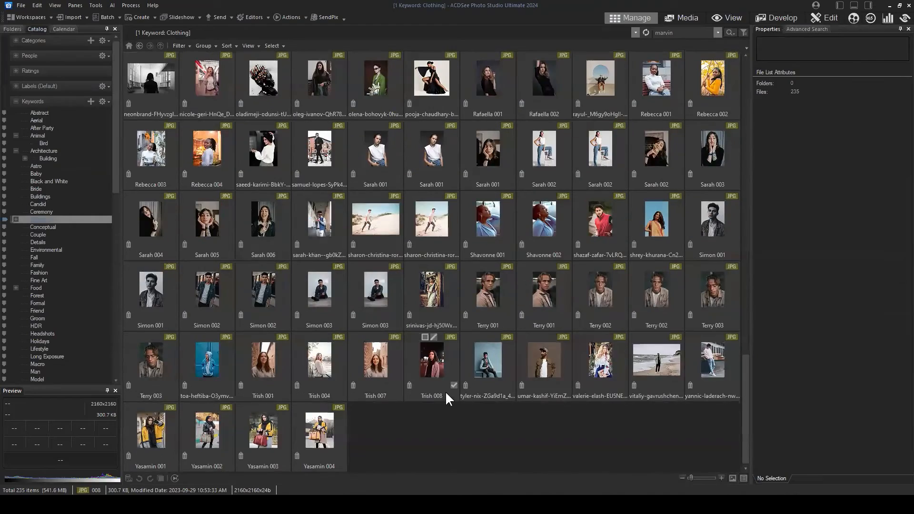
{"action": "scroll", "coordinate": [444, 390], "scroll_direction": "up", "scroll_amount": 11}
{"action": "scroll", "coordinate": [441, 342], "scroll_direction": "up", "scroll_amount": 10}
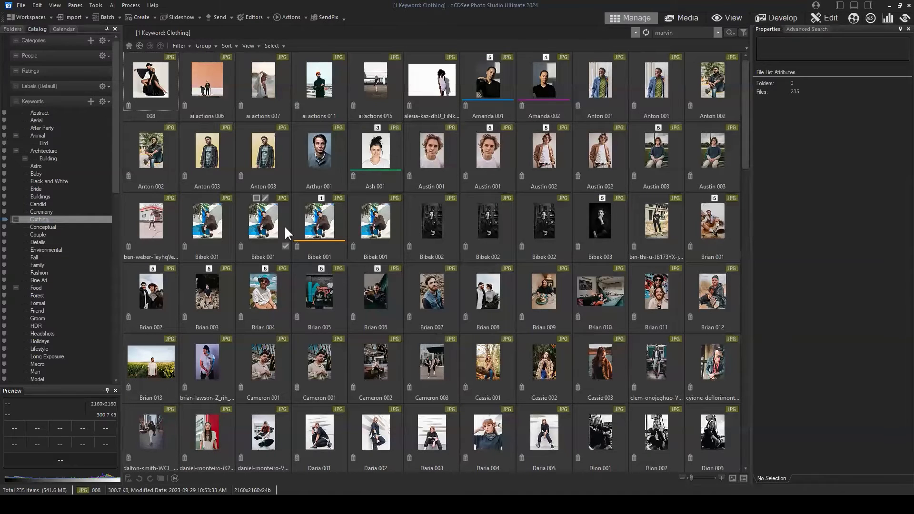
Collapse the regular keywords and list the photos carrying the AI keyword Clothing.
{"action": "left_click", "coordinate": [11, 102]}
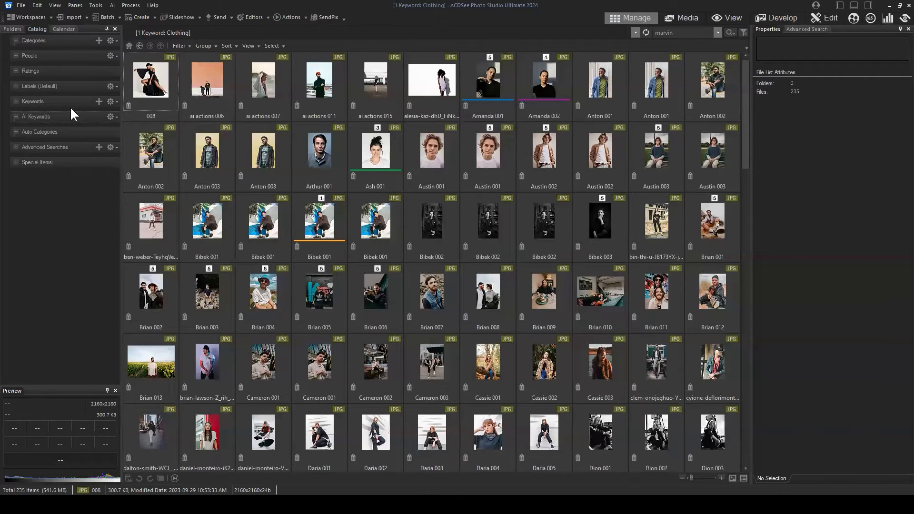
{"action": "left_click", "coordinate": [40, 117]}
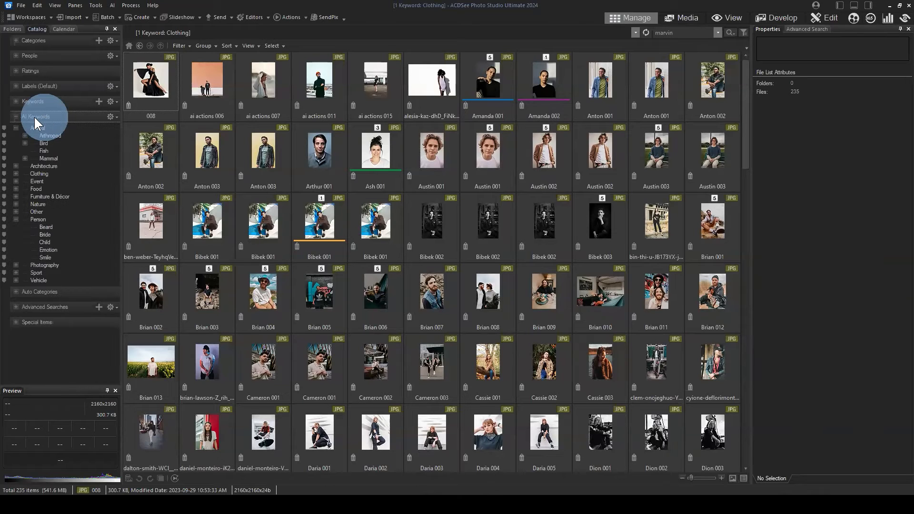
{"action": "left_click", "coordinate": [40, 174]}
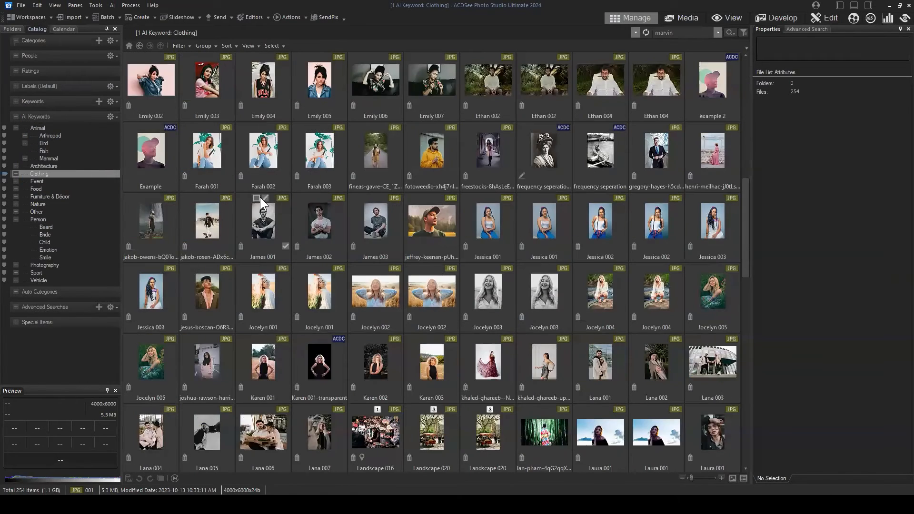
Go back to the photos under the regular keyword Clothing for comparison, and collapse the keyword groups.
{"action": "left_click", "coordinate": [15, 116]}
{"action": "left_click", "coordinate": [16, 100]}
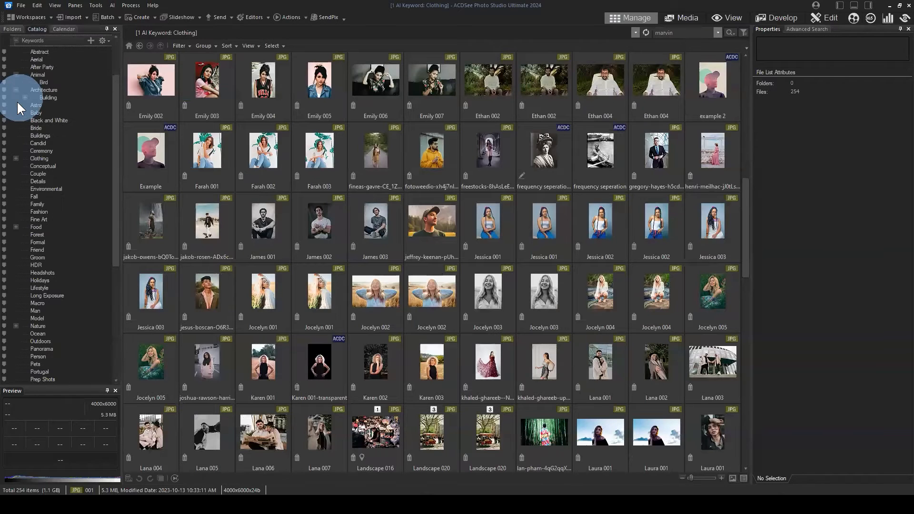
{"action": "left_click", "coordinate": [43, 160]}
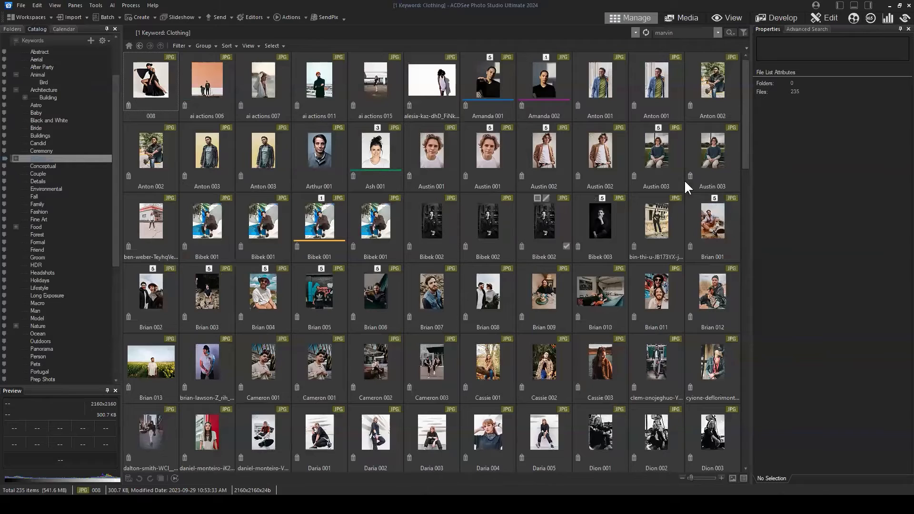
{"action": "scroll", "coordinate": [47, 62], "scroll_direction": "up", "scroll_amount": 3}
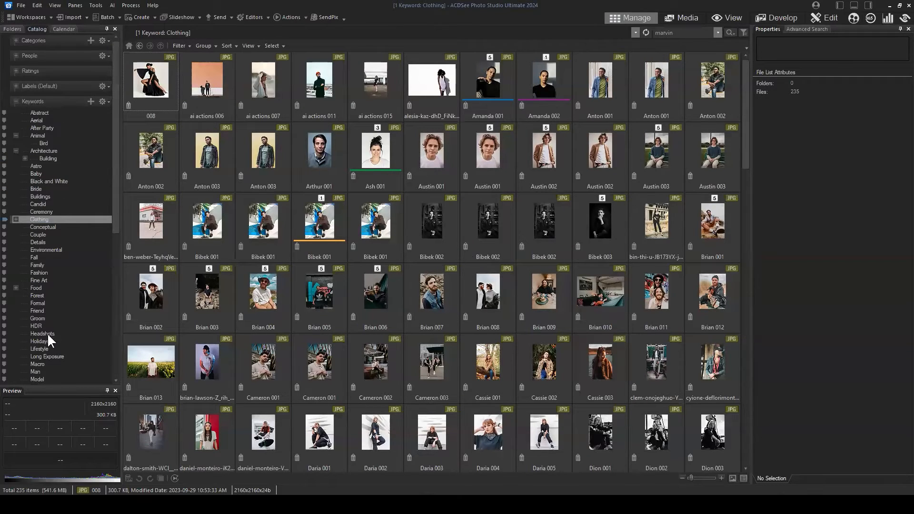
{"action": "left_click", "coordinate": [19, 99]}
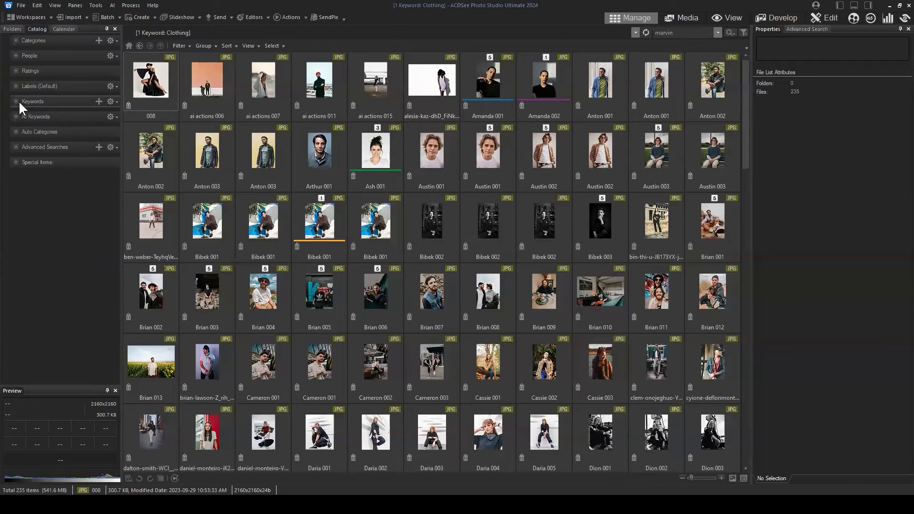
Return to the Birds folder in the folder tree and select all of its photos.
{"action": "left_click", "coordinate": [15, 29]}
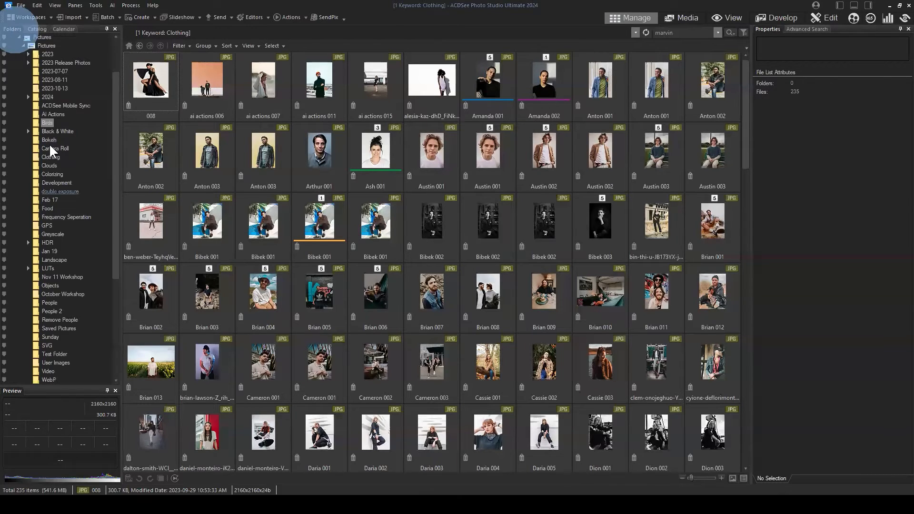
{"action": "left_click", "coordinate": [54, 123]}
{"action": "left_click", "coordinate": [642, 314]}
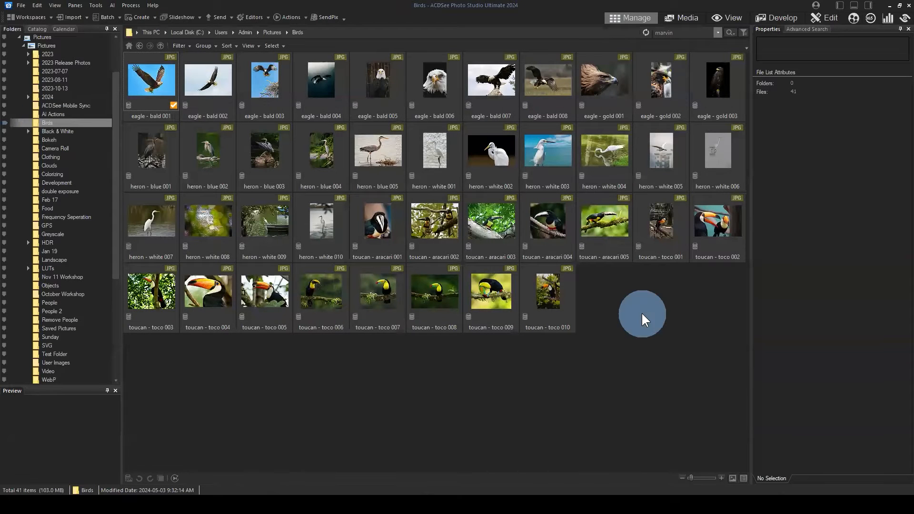
{"action": "left_click_drag", "start_coordinate": [703, 321], "coordinate": [193, 108]}
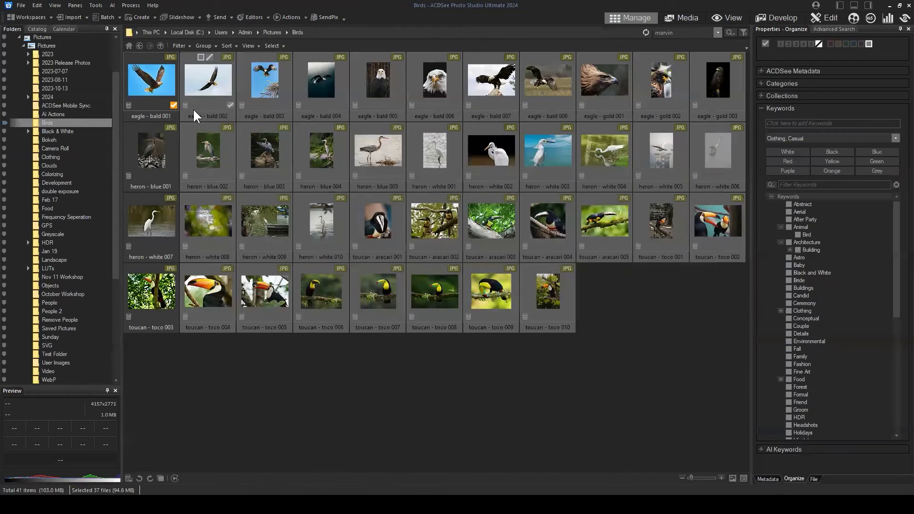
{"action": "left_click", "coordinate": [631, 280]}
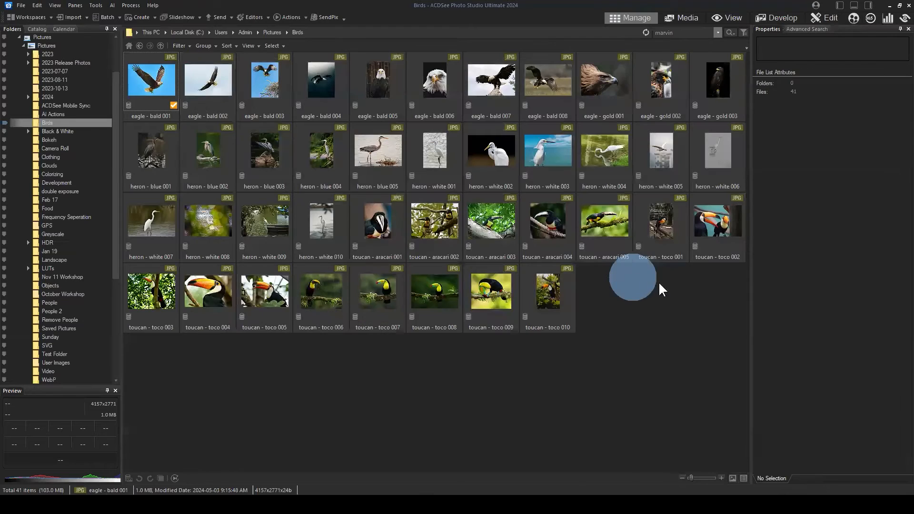
{"action": "left_click_drag", "start_coordinate": [726, 312], "coordinate": [98, 154]}
{"action": "key", "text": "ctrl+a"}
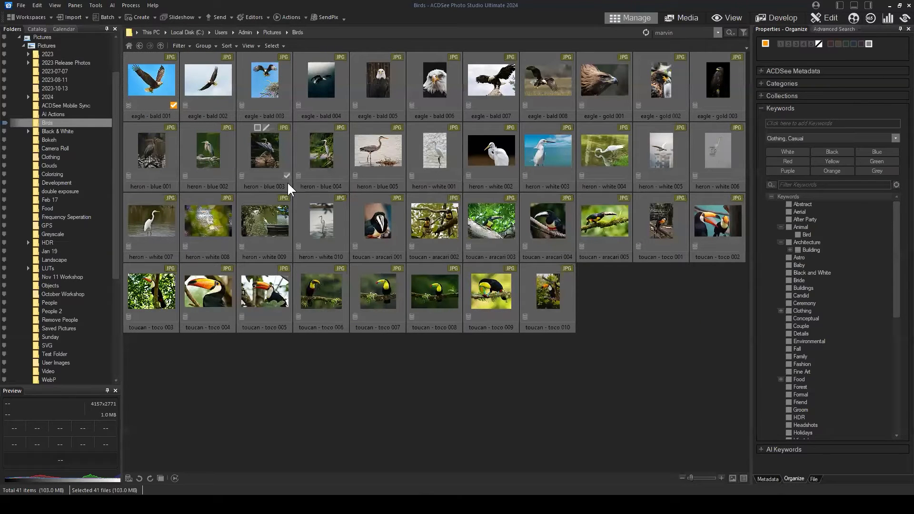
Add the AI keywords Animal and Bird to the selected photos as regular keywords and check them in the Keywords group.
{"action": "left_click", "coordinate": [762, 109]}
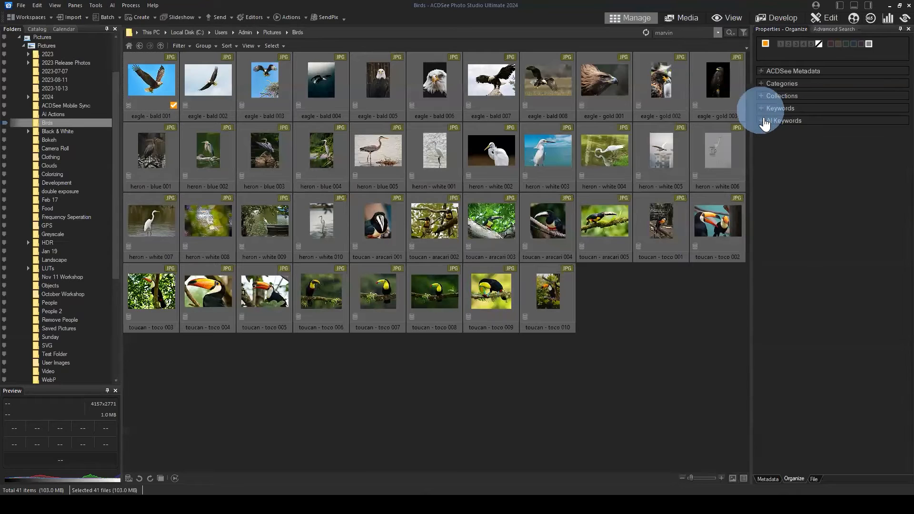
{"action": "left_click", "coordinate": [764, 121]}
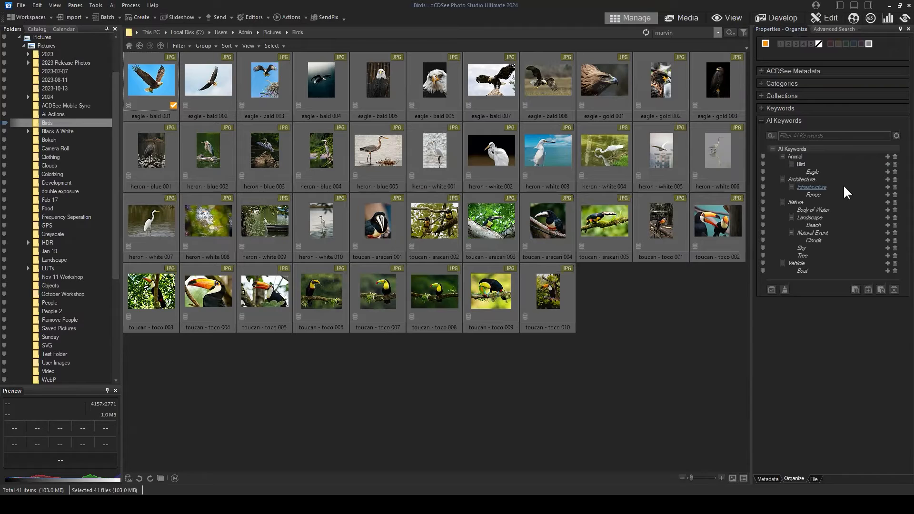
{"action": "left_click", "coordinate": [887, 156]}
{"action": "left_click", "coordinate": [887, 164]}
{"action": "left_click", "coordinate": [760, 121]}
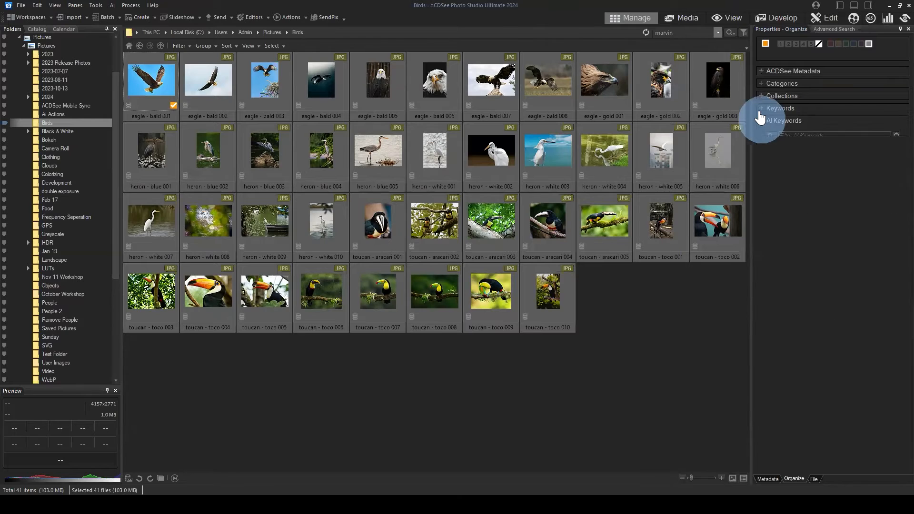
{"action": "left_click", "coordinate": [758, 109]}
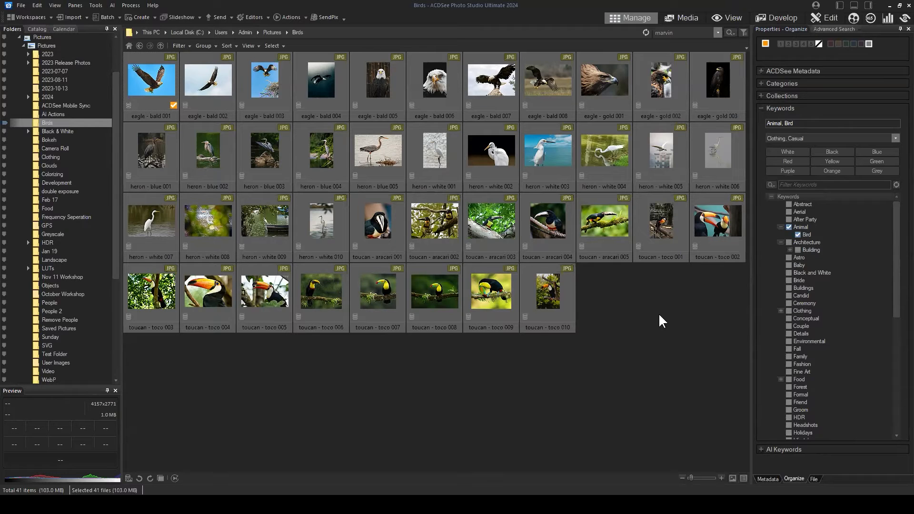
Reselect all the bird photos to check their assigned keywords, and clear the selection.
{"action": "left_click", "coordinate": [685, 304]}
{"action": "key", "text": "ctrl+a"}
{"action": "left_click", "coordinate": [714, 307]}
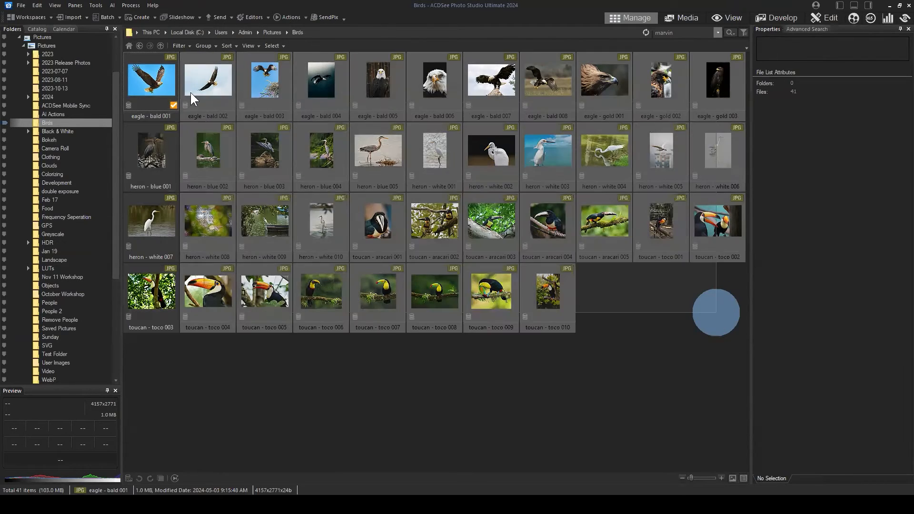
{"action": "key", "text": "ctrl+a"}
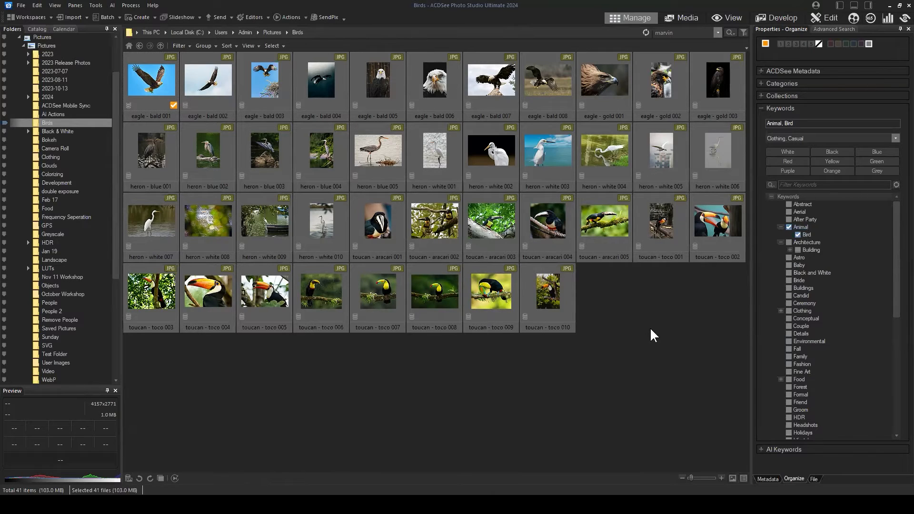
{"action": "left_click", "coordinate": [684, 301]}
{"action": "left_click_drag", "start_coordinate": [719, 299], "coordinate": [157, 78]}
{"action": "left_click", "coordinate": [620, 283]}
View the Clothing keyword in the Catalog and switch the listing to the keyword Bird under Animal.
{"action": "left_click", "coordinate": [41, 28]}
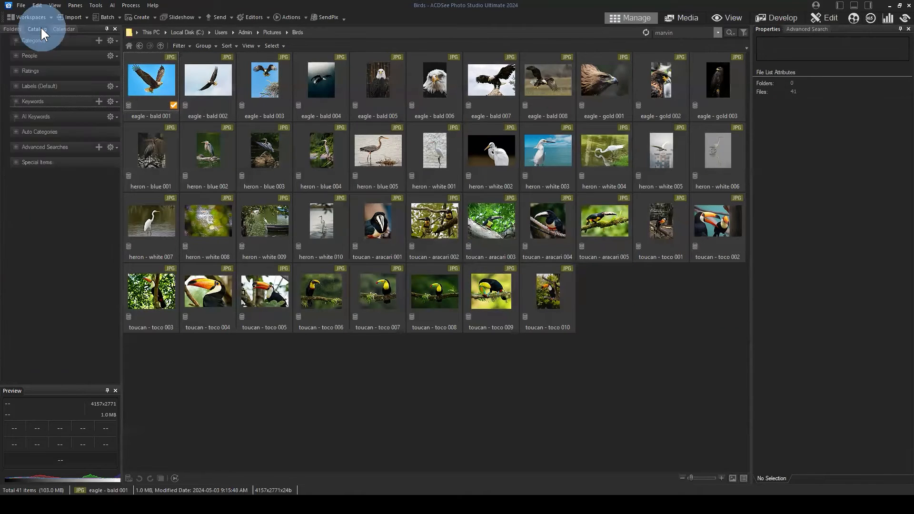
{"action": "left_click", "coordinate": [15, 101]}
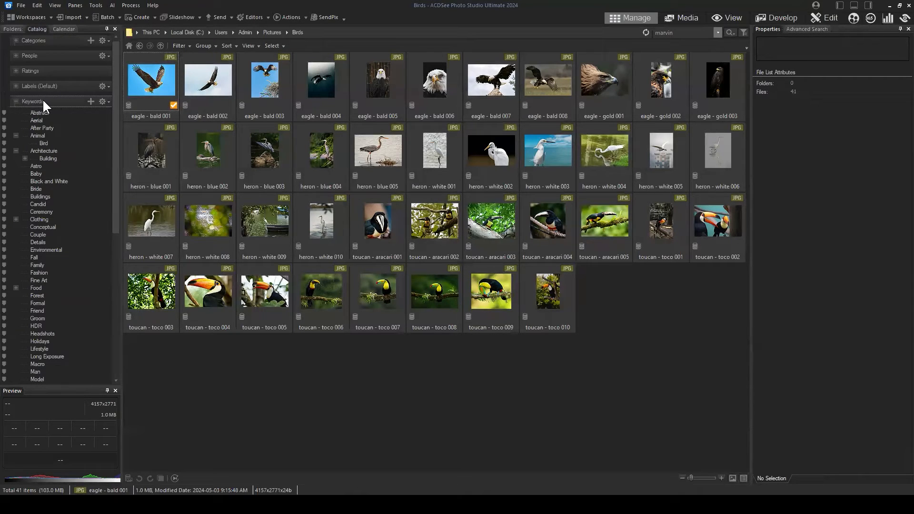
{"action": "left_click", "coordinate": [40, 219]}
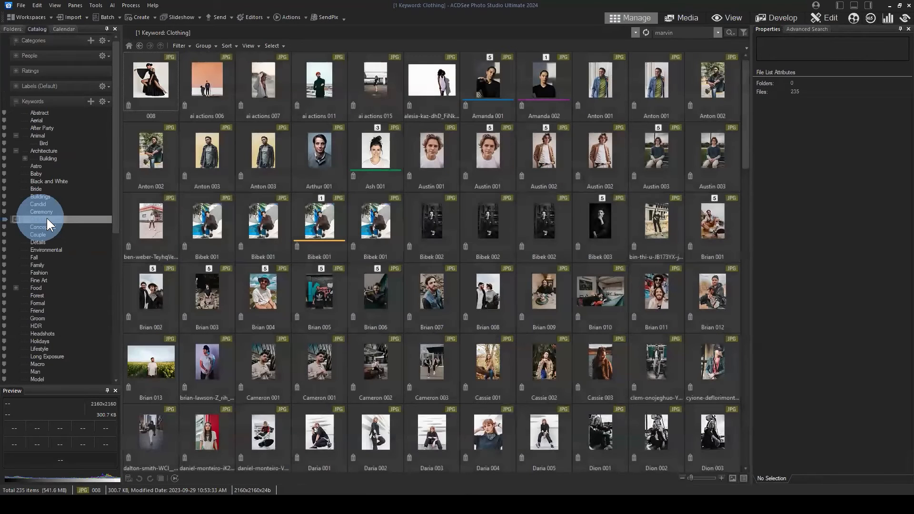
{"action": "left_click", "coordinate": [43, 143]}
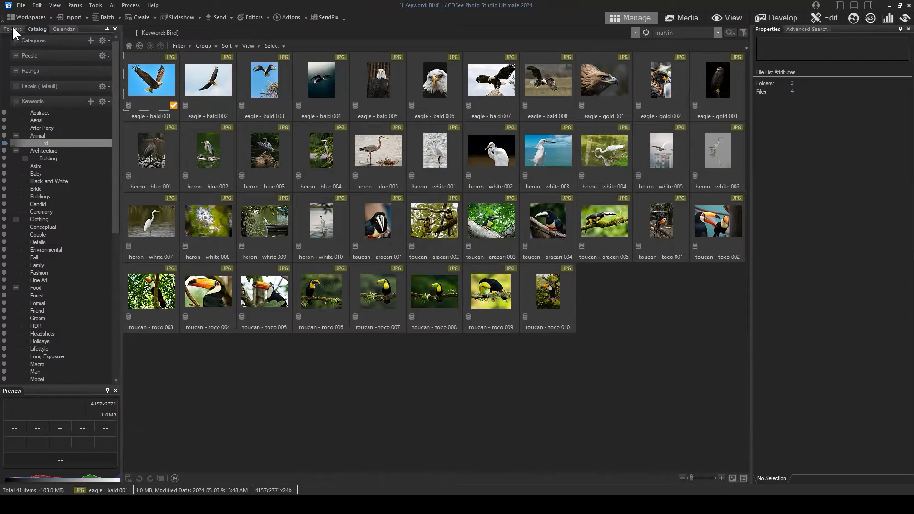
Select the listed photos from eagle - bald 001 to toucan - toco 010 and show their regular keywords.
{"action": "left_click", "coordinate": [150, 78]}
{"action": "left_click", "coordinate": [538, 289], "text": "shift"}
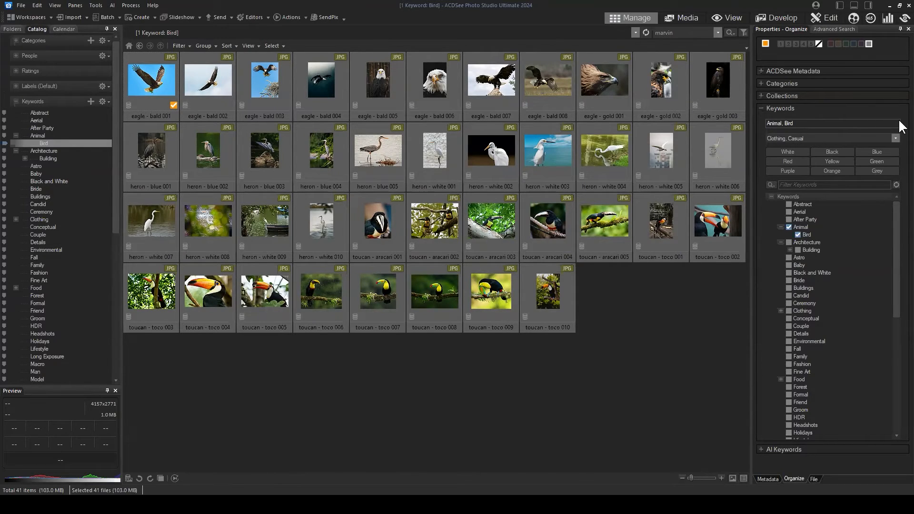
{"action": "left_click", "coordinate": [770, 111]}
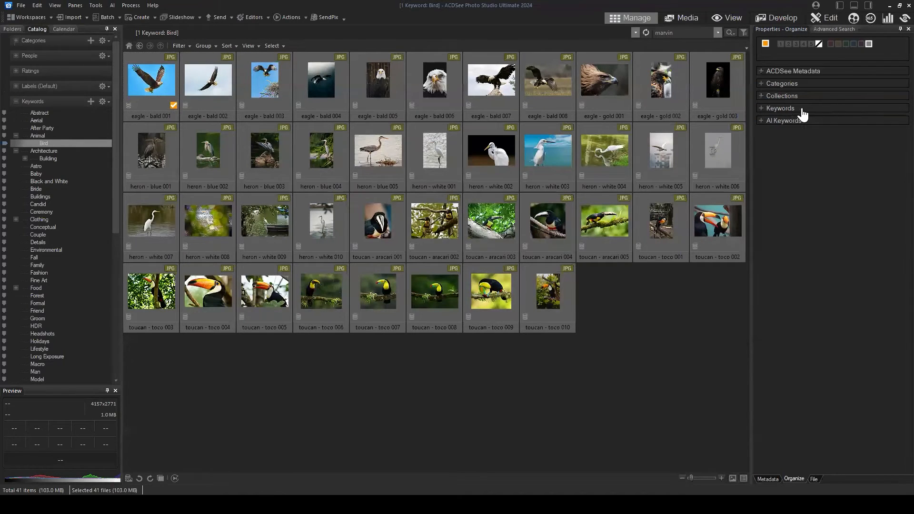
{"action": "left_click", "coordinate": [761, 108]}
Create a new quick keywords set with the entries Toucan, Heron and Eagles in its first row.
{"action": "left_click", "coordinate": [895, 139]}
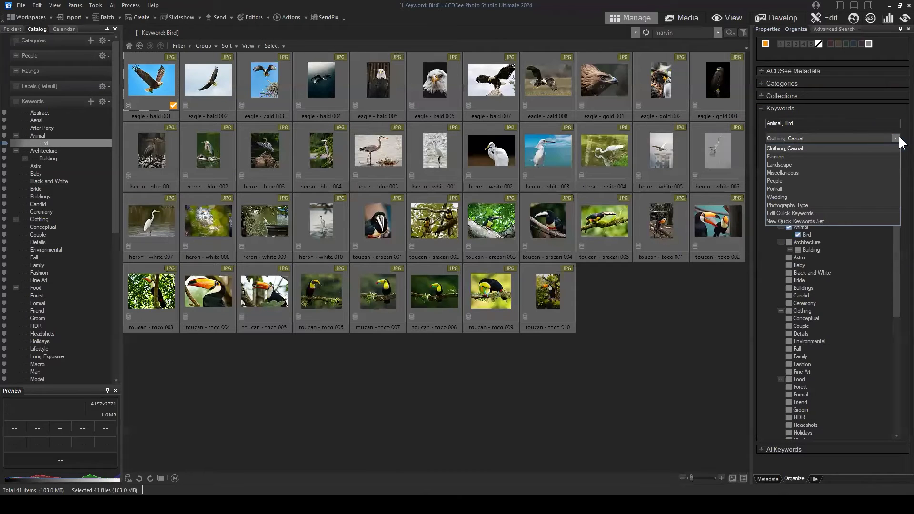
{"action": "left_click", "coordinate": [811, 222]}
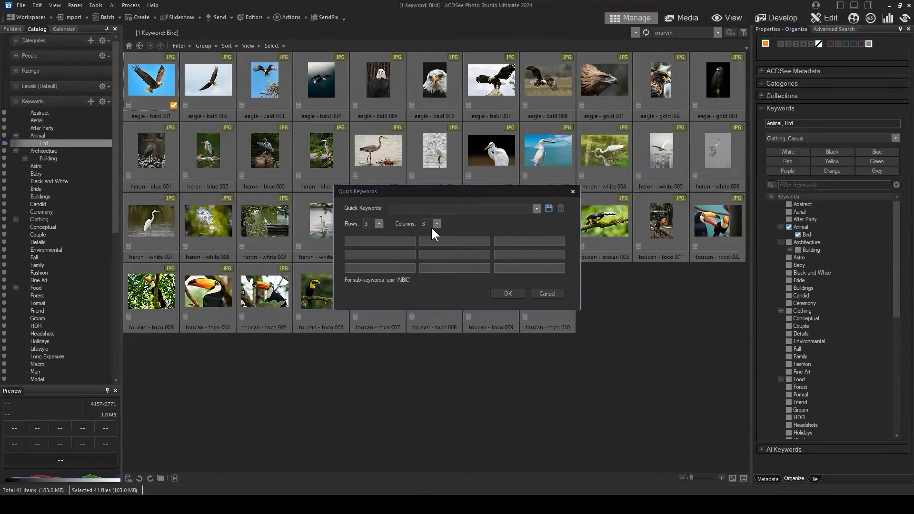
{"action": "left_click_drag", "start_coordinate": [415, 190], "coordinate": [516, 188]}
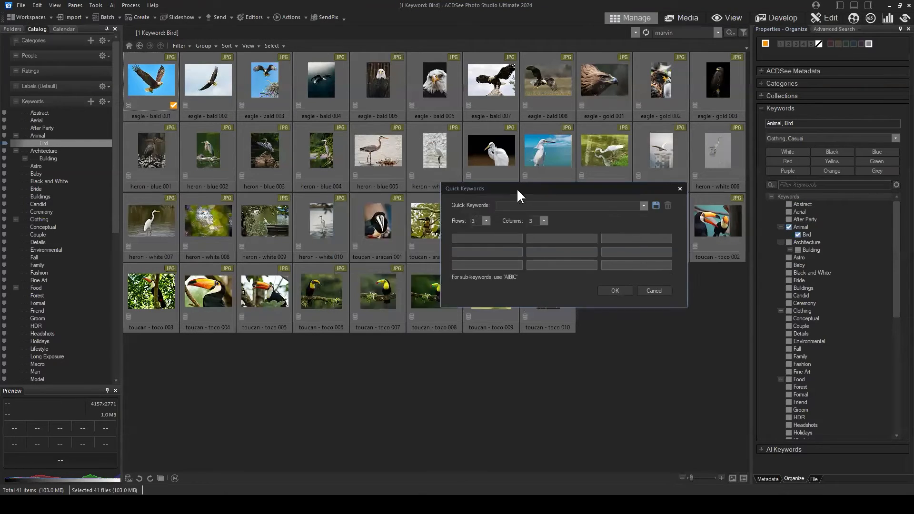
{"action": "left_click", "coordinate": [484, 238]}
{"action": "type", "text": "Toucan"}
{"action": "type", "text": "He"}
{"action": "type", "text": "ro"}
{"action": "type", "text": "Eagles"}
{"action": "left_click_drag", "start_coordinate": [607, 188], "coordinate": [638, 145]}
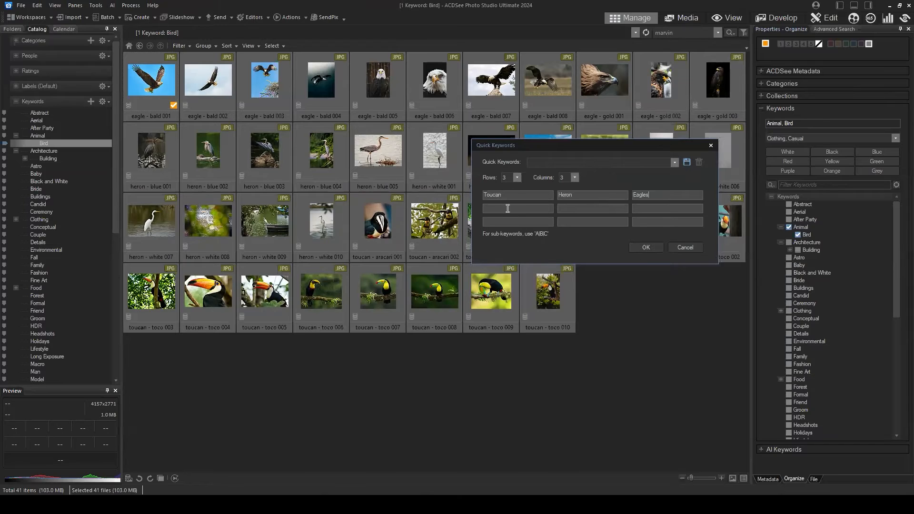
Save the quick keywords set as the preset "birds - test" and accept it as the active set.
{"action": "left_click", "coordinate": [686, 162]}
{"action": "type", "text": "b"}
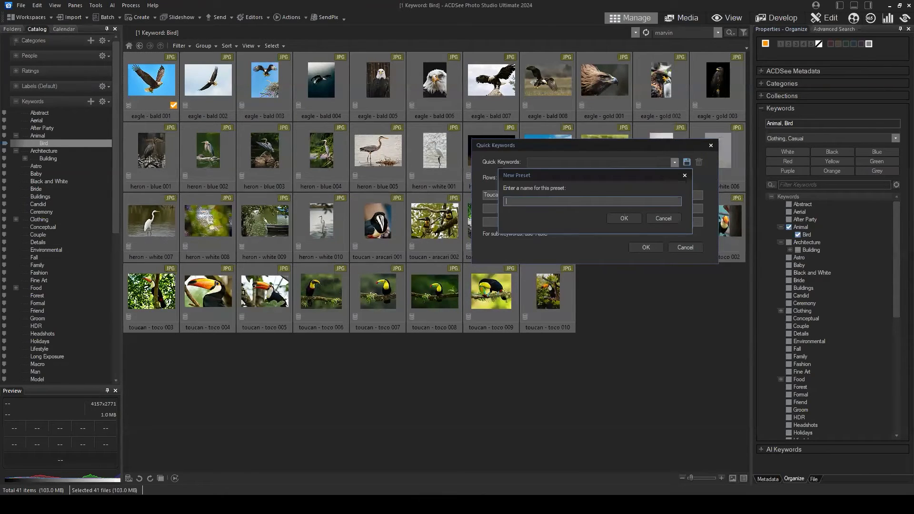
{"action": "type", "text": "irds - test"}
{"action": "left_click", "coordinate": [632, 217]}
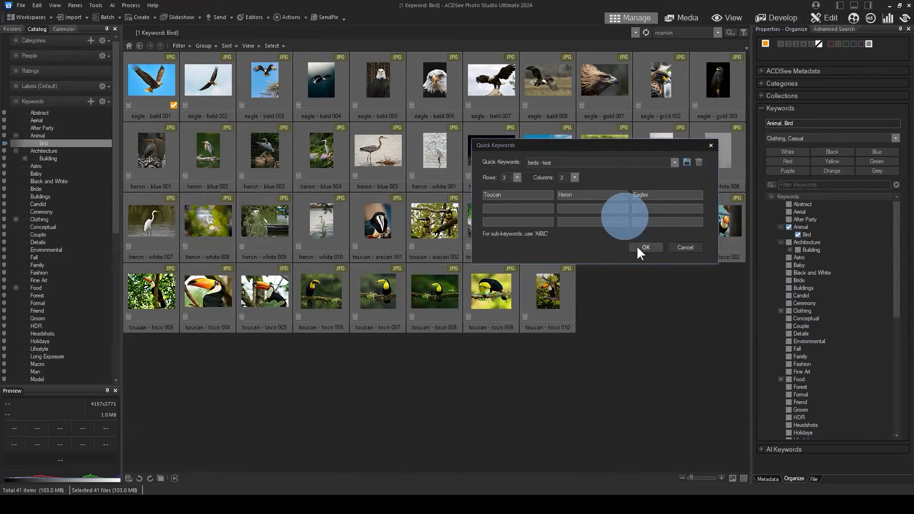
{"action": "left_click", "coordinate": [641, 245]}
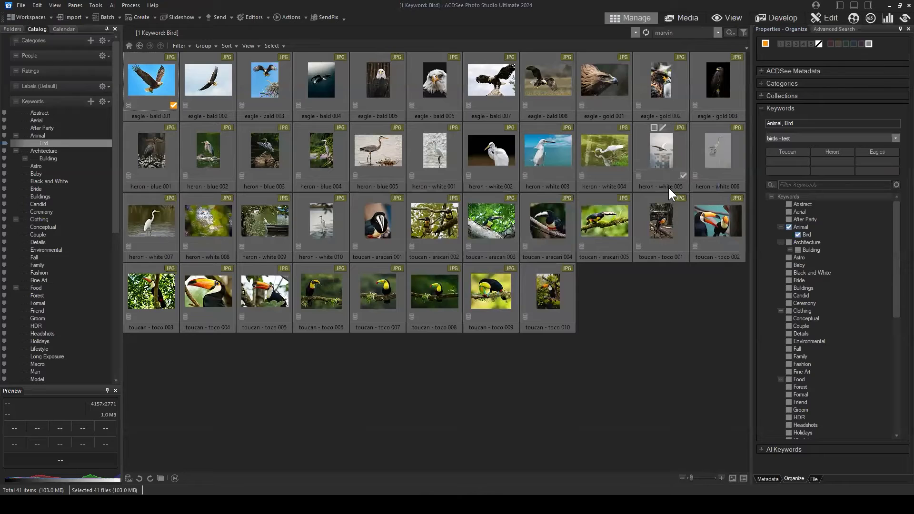
Clear the photo selection and assign the quick keyword Eagles to the photo eagle - gold 003.
{"action": "left_click", "coordinate": [709, 91]}
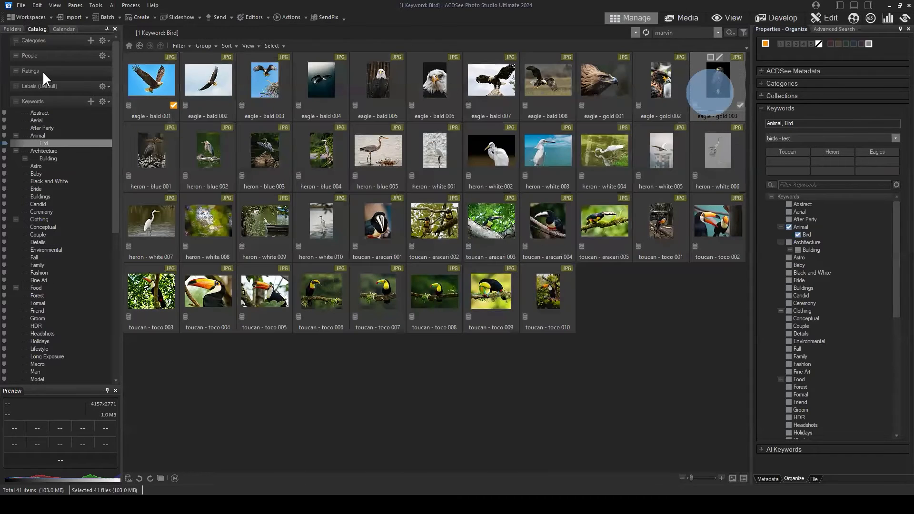
{"action": "left_click", "coordinate": [151, 79]}
{"action": "left_click", "coordinate": [547, 305], "text": "shift"}
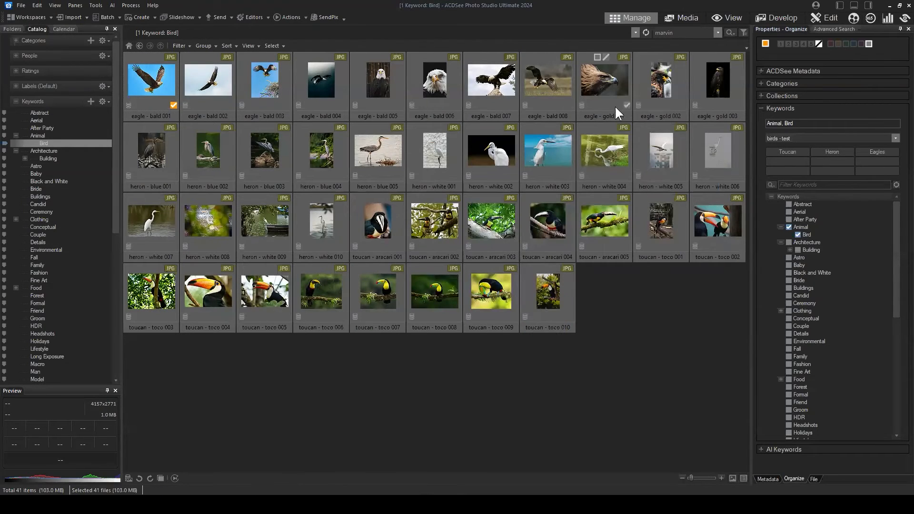
{"action": "left_click", "coordinate": [595, 307]}
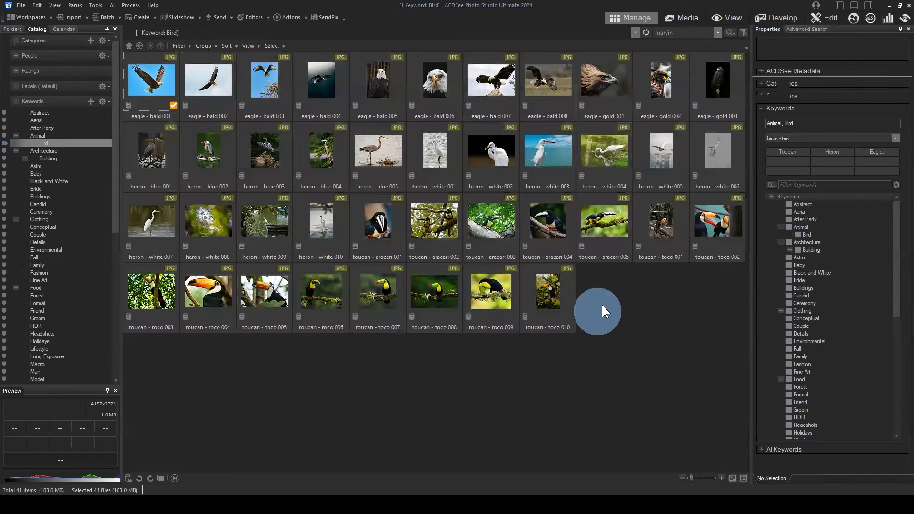
{"action": "left_click", "coordinate": [709, 92]}
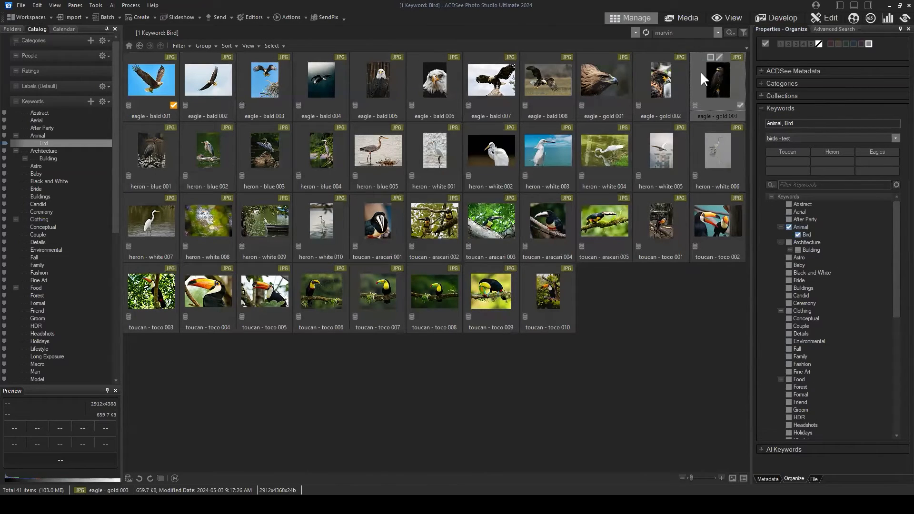
{"action": "left_click", "coordinate": [877, 152]}
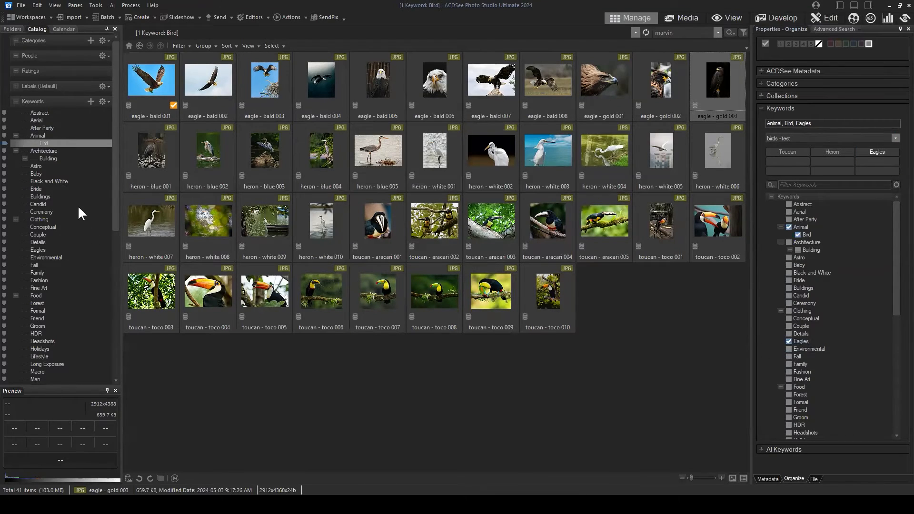
List the photos tagged Eagles in the Catalog and return to the listing for the keyword Bird.
{"action": "left_click", "coordinate": [40, 249]}
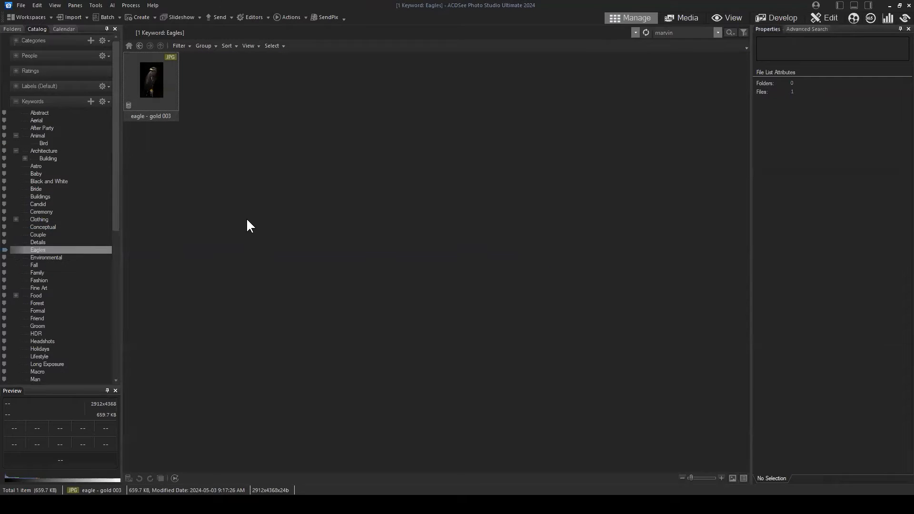
{"action": "left_click", "coordinate": [45, 143]}
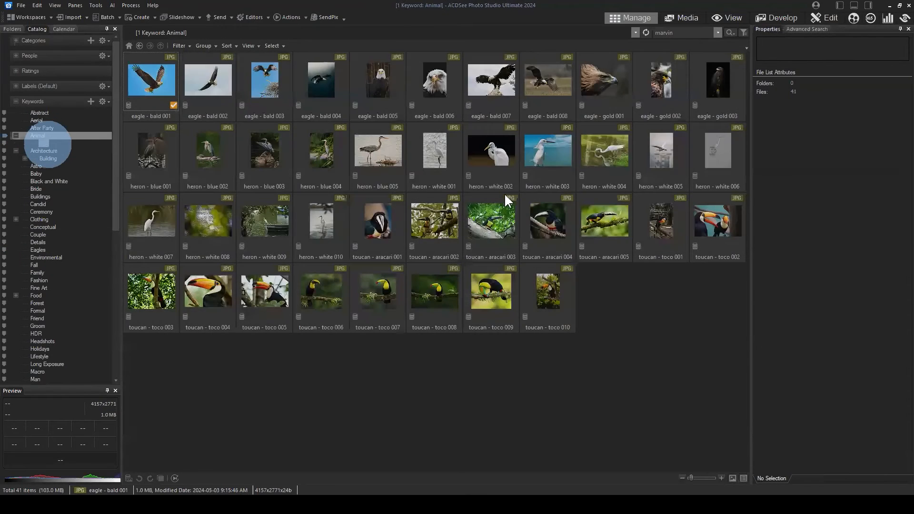
{"action": "left_click", "coordinate": [660, 293]}
Compare the assigned keywords of the photos eagle - gold 003, eagle - bald 001 and eagle - bald 008.
{"action": "left_click", "coordinate": [716, 78]}
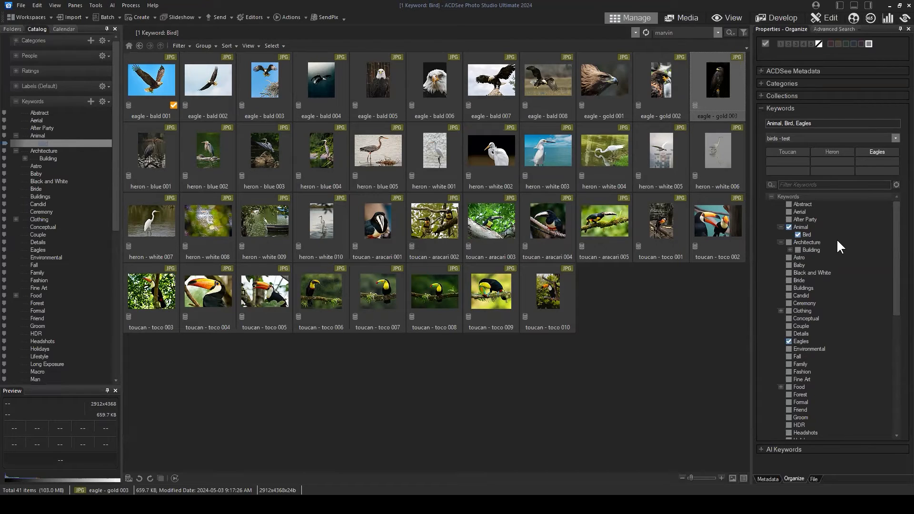
{"action": "left_click", "coordinate": [164, 81]}
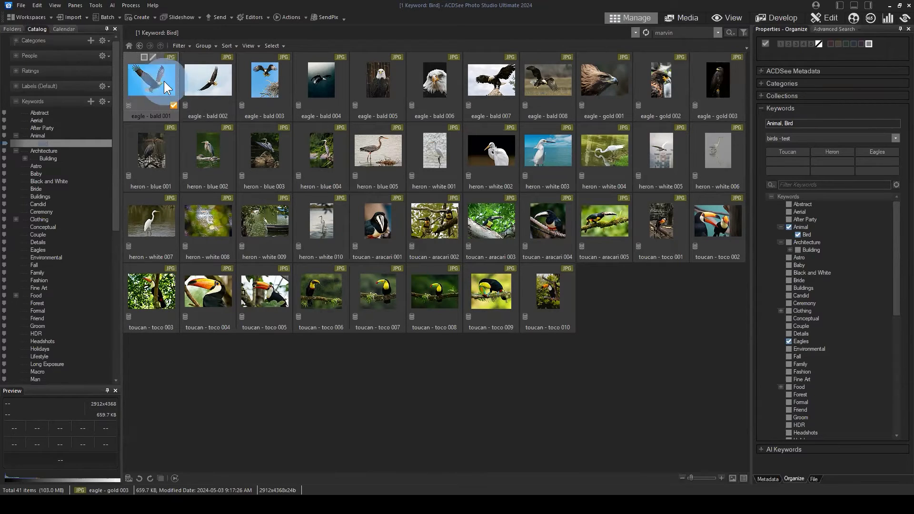
{"action": "left_click", "coordinate": [652, 320]}
{"action": "left_click", "coordinate": [570, 85]}
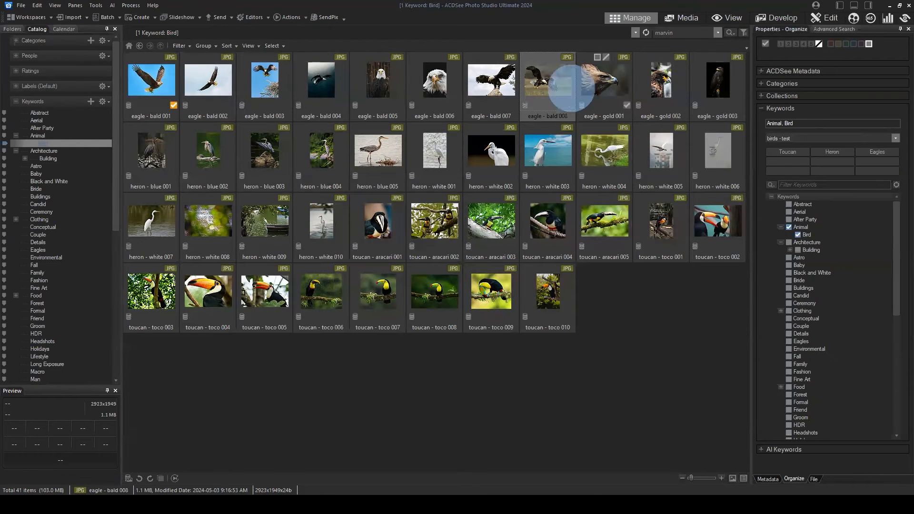
Start another new quick keywords set and enter the nested keyword Animal|Bird|Eagle in its first cell.
{"action": "left_click", "coordinate": [897, 138]}
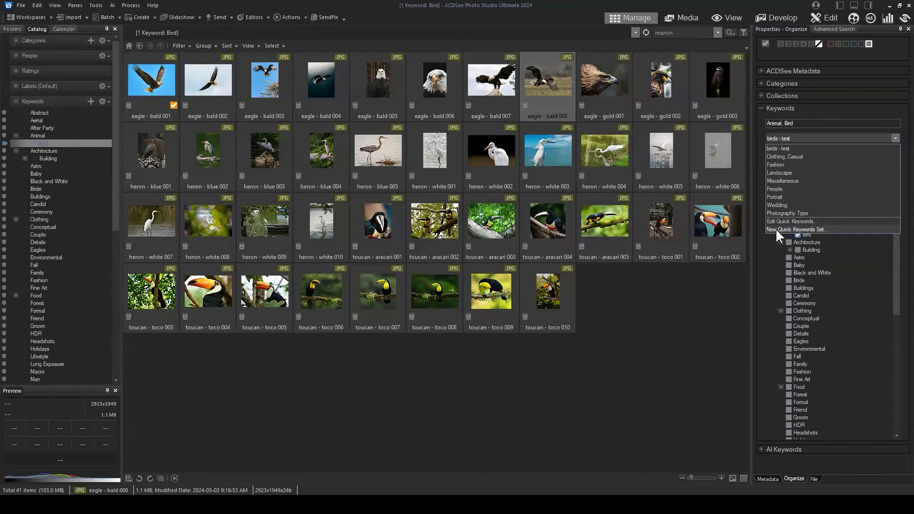
{"action": "left_click", "coordinate": [796, 230]}
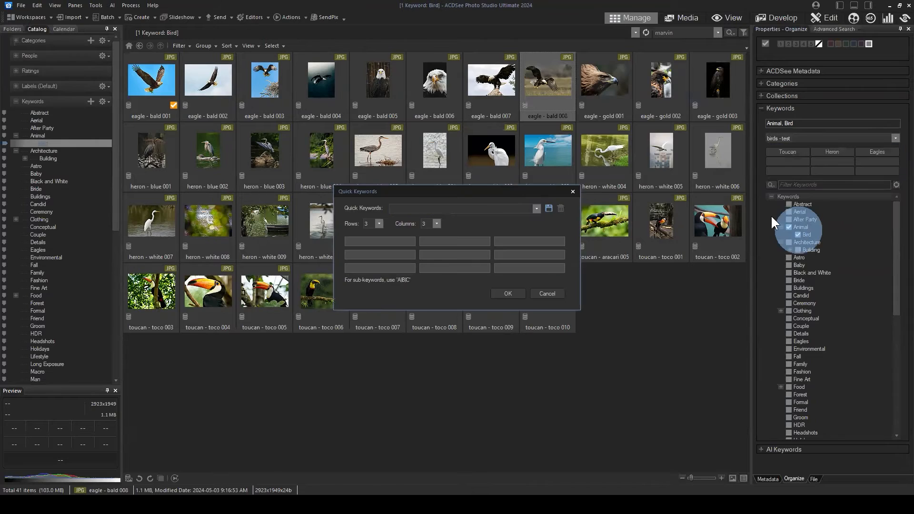
{"action": "left_click_drag", "start_coordinate": [479, 192], "coordinate": [630, 117]}
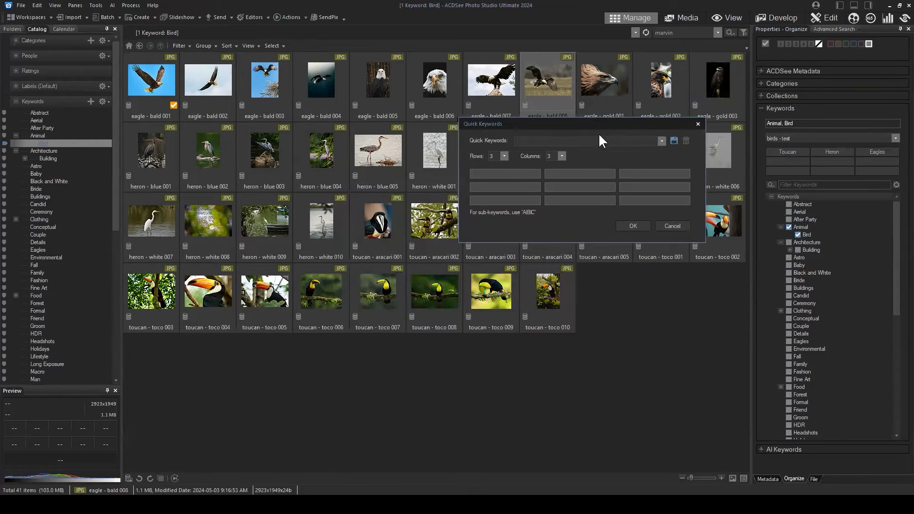
{"action": "left_click", "coordinate": [497, 174]}
{"action": "left_click", "coordinate": [481, 174]}
{"action": "type", "text": "Animal|Bird"}
{"action": "type", "text": "|Eagle"}
Copy the Eagle entry to the cell below and extend it to Animal|Bird|Eagle|Gold.
{"action": "left_click", "coordinate": [520, 177]}
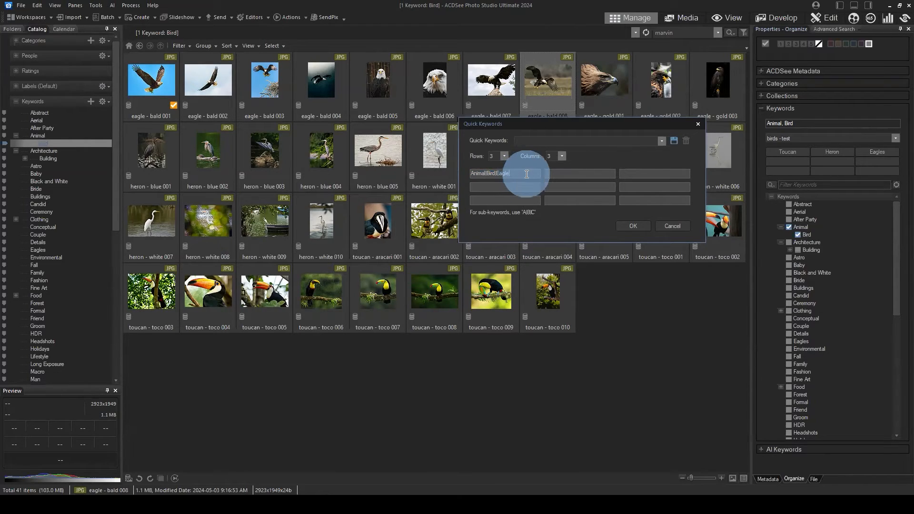
{"action": "left_click_drag", "start_coordinate": [520, 178], "coordinate": [454, 172]}
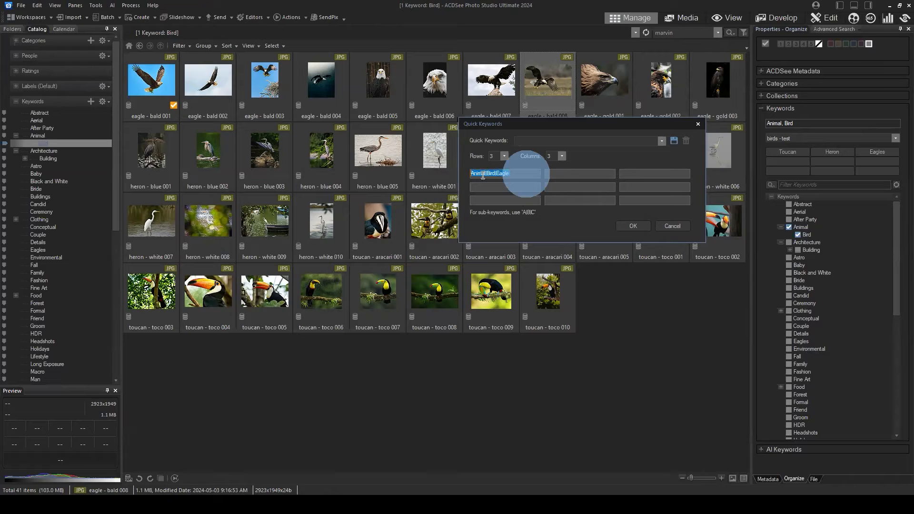
{"action": "left_click", "coordinate": [507, 173]}
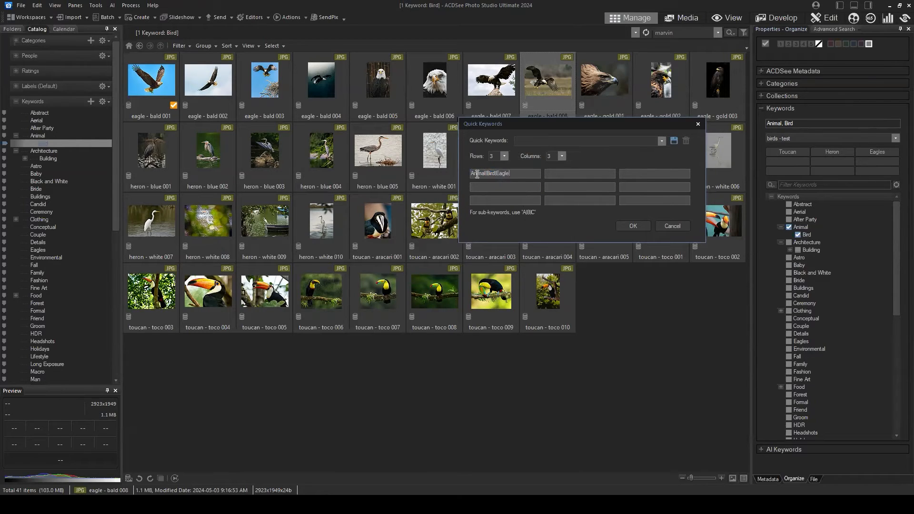
{"action": "left_click_drag", "start_coordinate": [520, 173], "coordinate": [460, 176]}
{"action": "key", "text": "ctrl+v"}
{"action": "key", "text": "ctrl+z"}
{"action": "key", "text": "ctrl+c"}
{"action": "left_click", "coordinate": [498, 187]}
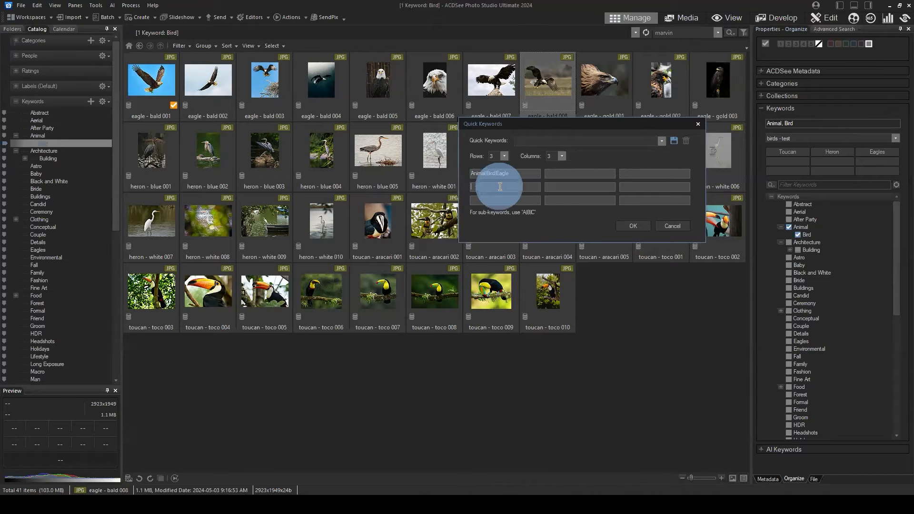
{"action": "key", "text": "ctrl+v"}
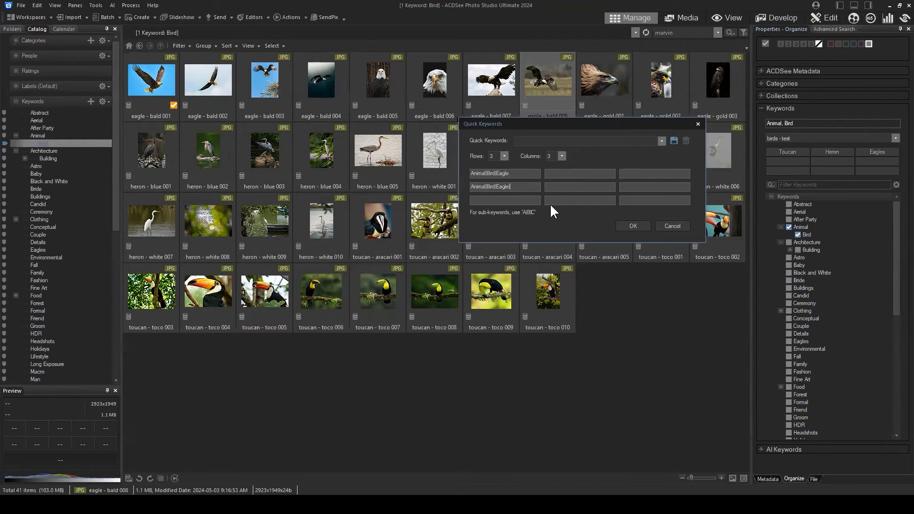
{"action": "type", "text": "Gold"}
Enter the nested keyword Animal|Bird|Heron in the first row of the set's second column.
{"action": "double_click", "coordinate": [519, 174]}
{"action": "left_click", "coordinate": [519, 175]}
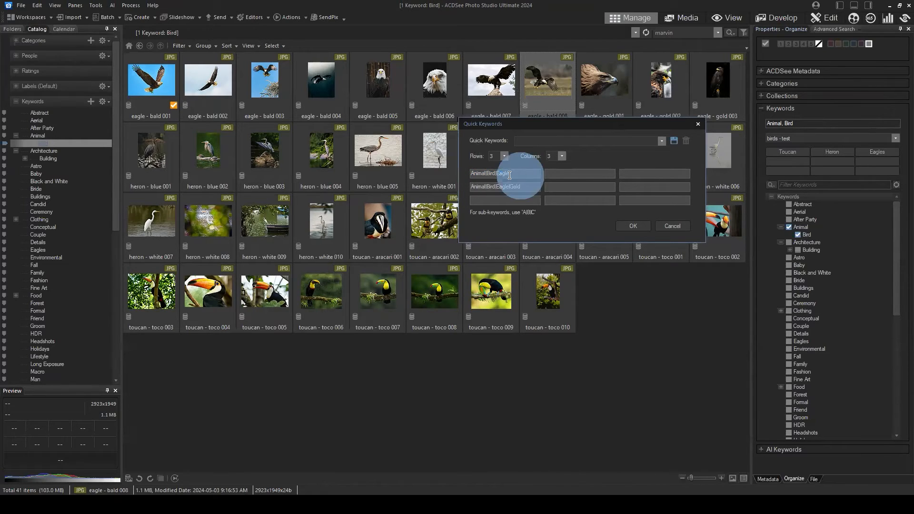
{"action": "left_click_drag", "start_coordinate": [471, 173], "coordinate": [487, 179]}
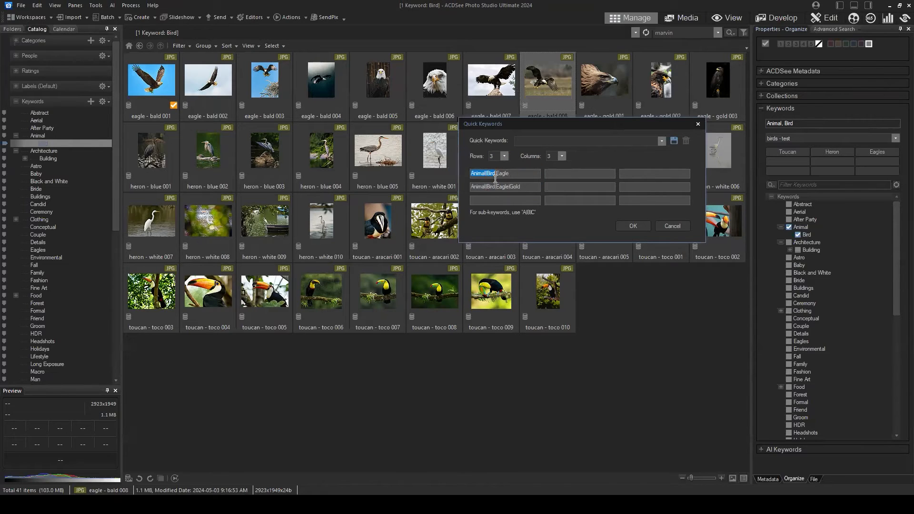
{"action": "left_click", "coordinate": [517, 171]}
{"action": "left_click", "coordinate": [563, 173]}
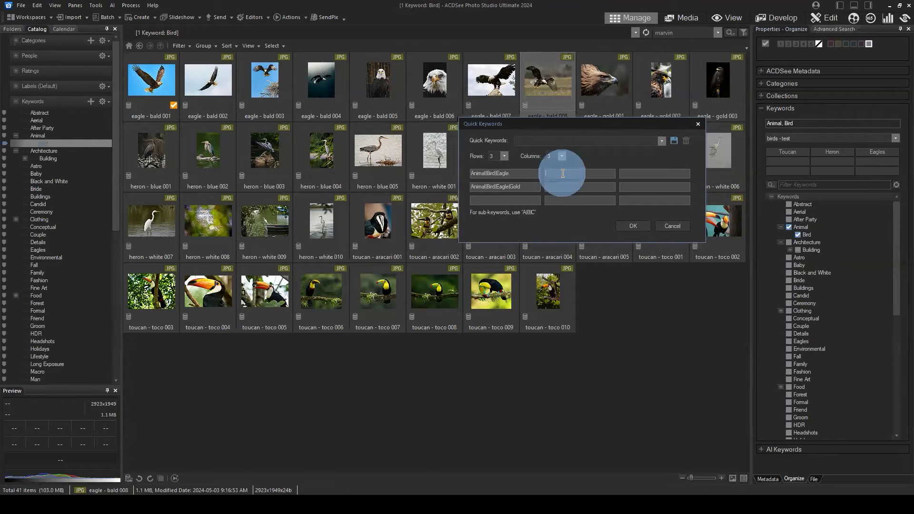
{"action": "left_click_drag", "start_coordinate": [557, 123], "coordinate": [506, 194]}
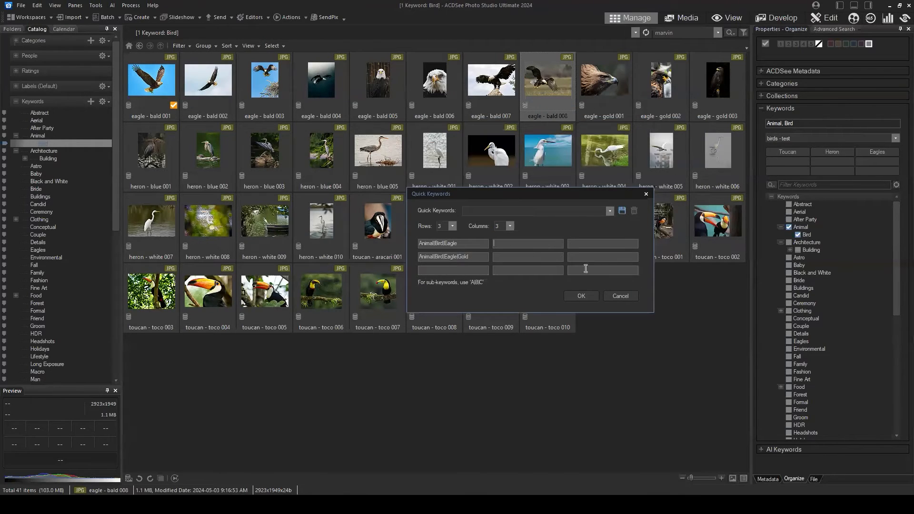
{"action": "type", "text": "Animal|Bird|Heron"}
Copy the Heron entry to the cell below and extend it to Animal|Bird|Heron|Blue.
{"action": "double_click", "coordinate": [539, 245]}
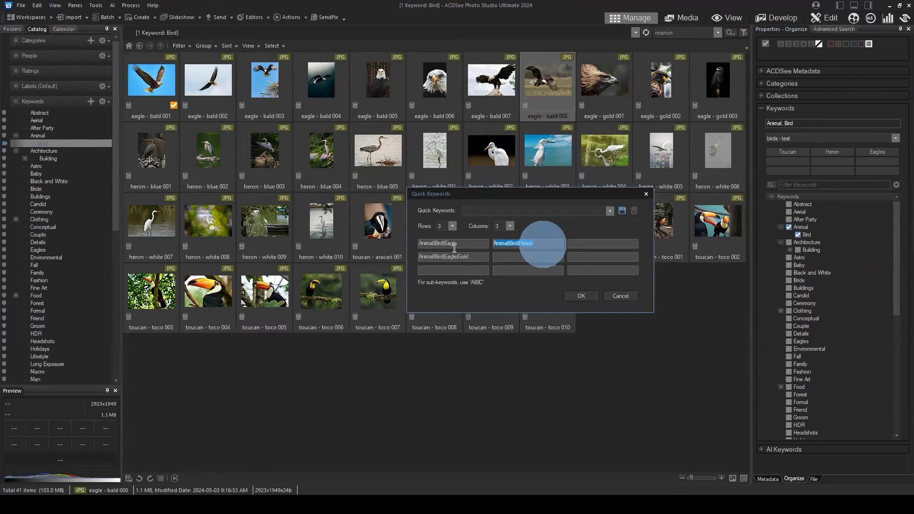
{"action": "left_click", "coordinate": [516, 256]}
{"action": "key", "text": "ctrl+v"}
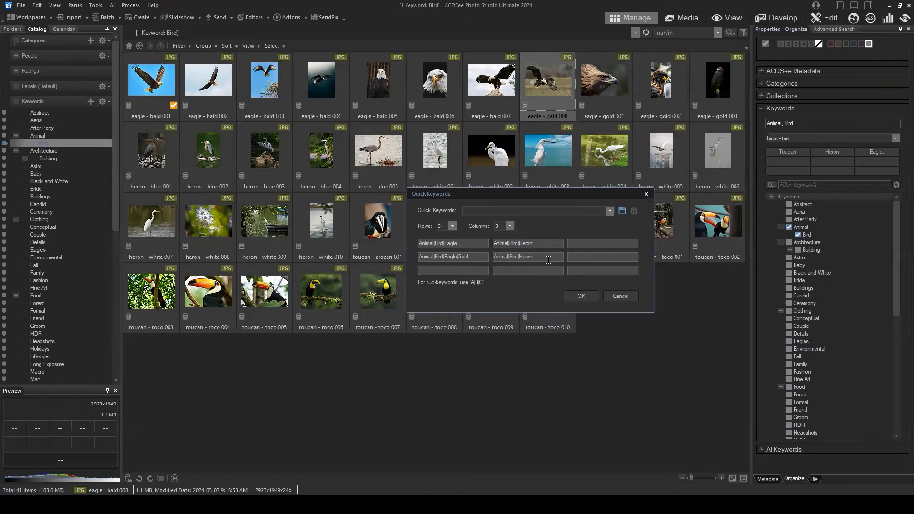
{"action": "type", "text": "|Blue"}
Add Animal|Bird|Toucan in the first row of the third column, reusing the copied Heron entry.
{"action": "left_click", "coordinate": [589, 243]}
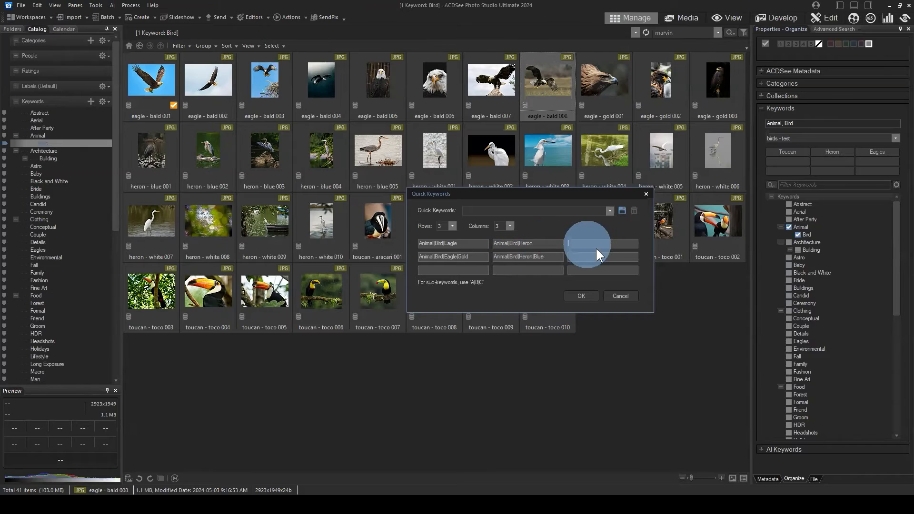
{"action": "key", "text": "ctrl+v"}
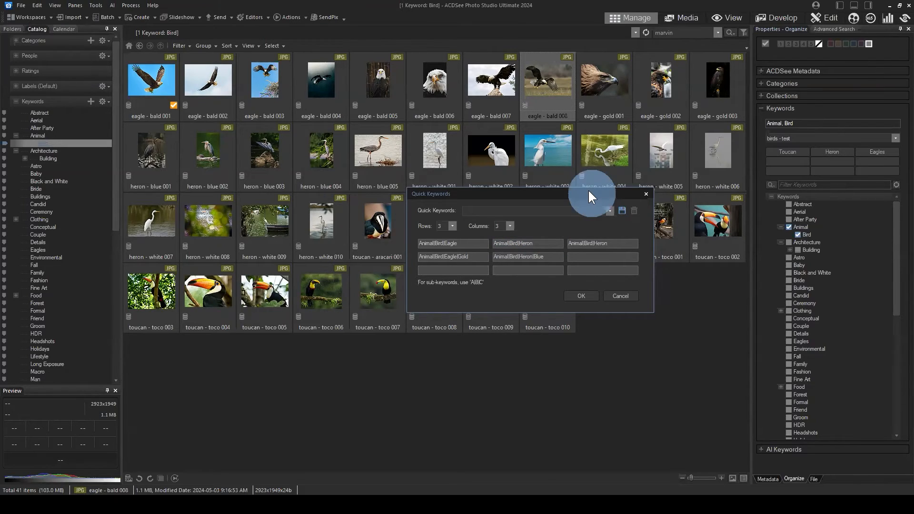
{"action": "left_click_drag", "start_coordinate": [588, 189], "coordinate": [577, 284]}
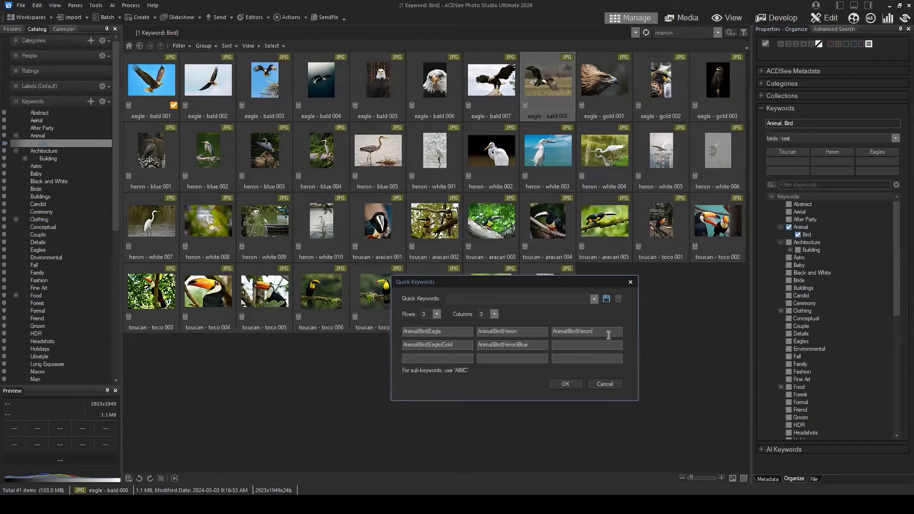
{"action": "left_click_drag", "start_coordinate": [608, 334], "coordinate": [577, 332]}
{"action": "type", "text": "Toucan"}
Add the nested keyword Animal|Bird|Toucan|Aracari in the cell below the Toucan entry.
{"action": "left_click_drag", "start_coordinate": [609, 333], "coordinate": [541, 335]}
{"action": "key", "text": "ctrl+c"}
{"action": "left_click", "coordinate": [564, 343]}
{"action": "key", "text": "ctrl+v"}
{"action": "key", "text": "BackSpace"}
{"action": "key", "text": "BackSpace"}
{"action": "key", "text": "BackSpace"}
{"action": "key", "text": "BackSpace"}
{"action": "key", "text": "BackSpace"}
{"action": "key", "text": "BackSpace"}
{"action": "type", "text": "Toucan|Aracar"}
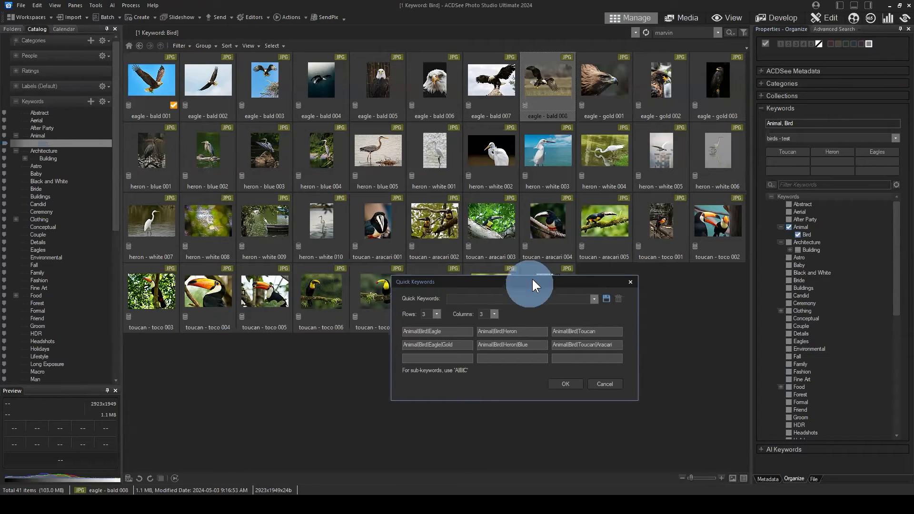
Try a five-column grid for the quick keyword set and return it to three columns.
{"action": "left_click_drag", "start_coordinate": [532, 281], "coordinate": [555, 170]}
{"action": "left_click", "coordinate": [517, 204]}
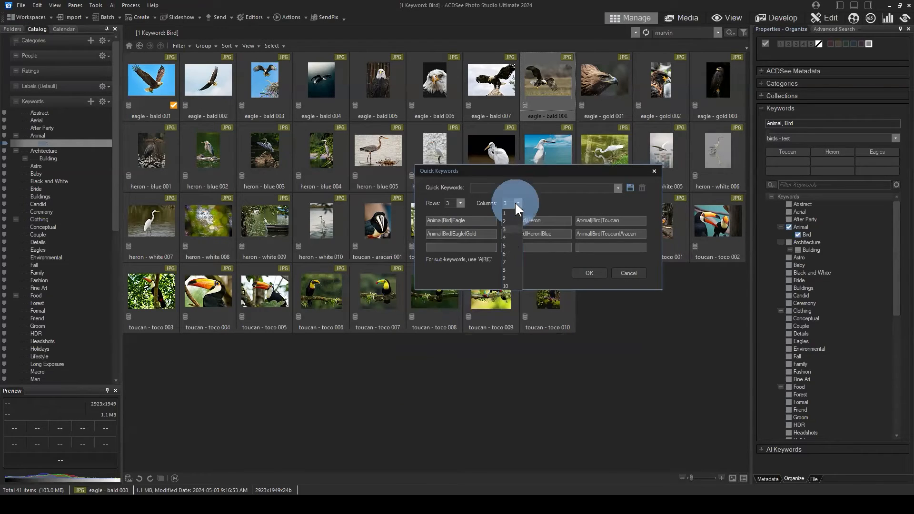
{"action": "left_click", "coordinate": [507, 244]}
{"action": "left_click", "coordinate": [521, 202]}
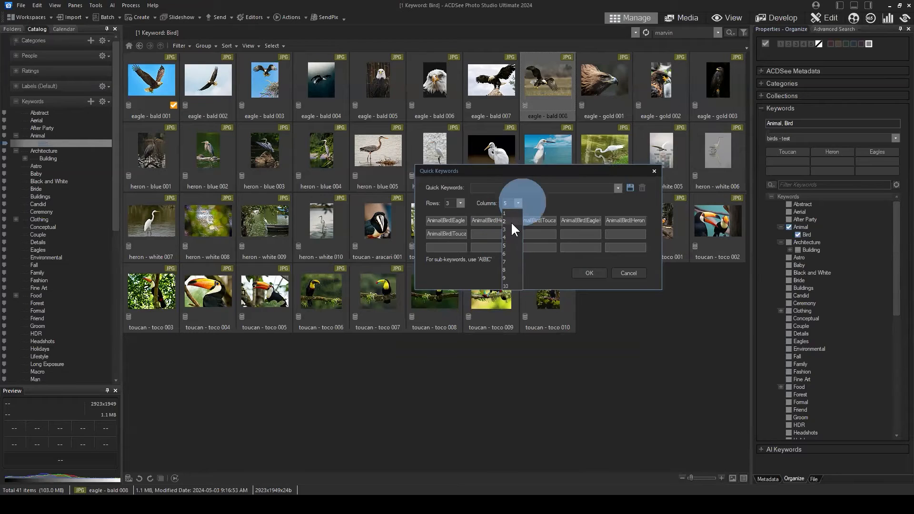
{"action": "left_click", "coordinate": [509, 231]}
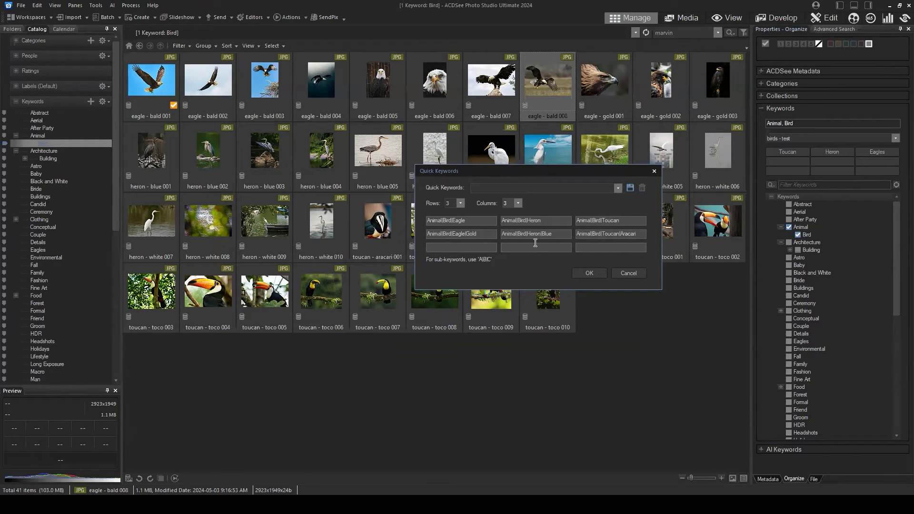
Try a 19-row grid for the quick keyword set and return it to three rows.
{"action": "left_click", "coordinate": [460, 203]}
{"action": "left_click", "coordinate": [458, 358]}
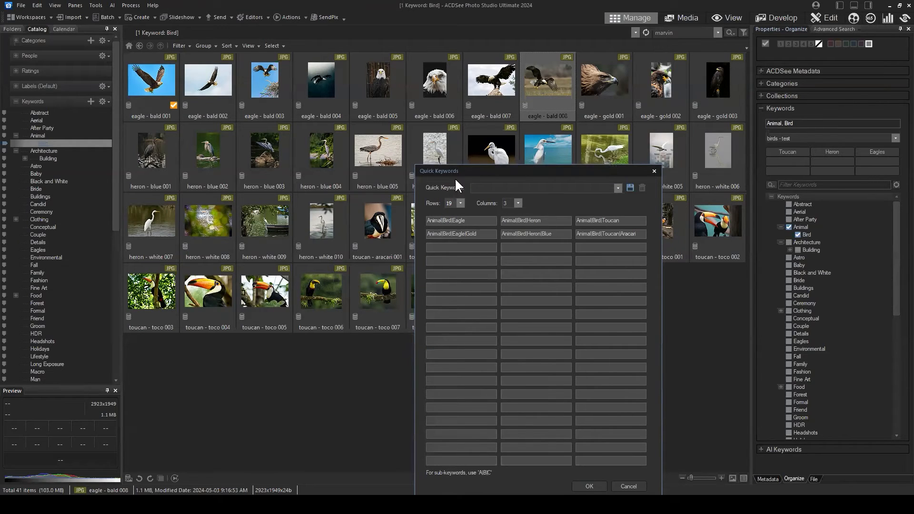
{"action": "left_click_drag", "start_coordinate": [496, 168], "coordinate": [489, 60]}
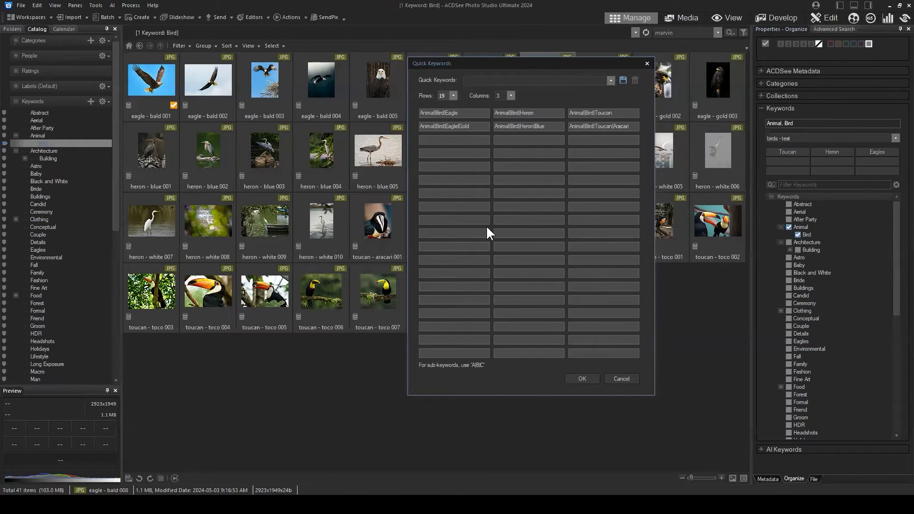
{"action": "left_click", "coordinate": [454, 95]}
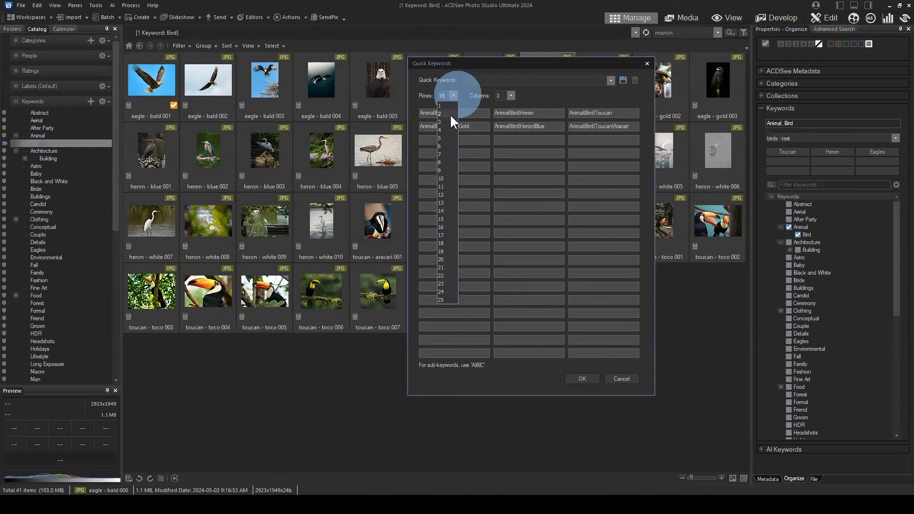
{"action": "left_click", "coordinate": [445, 121]}
{"action": "left_click_drag", "start_coordinate": [523, 62], "coordinate": [506, 154]}
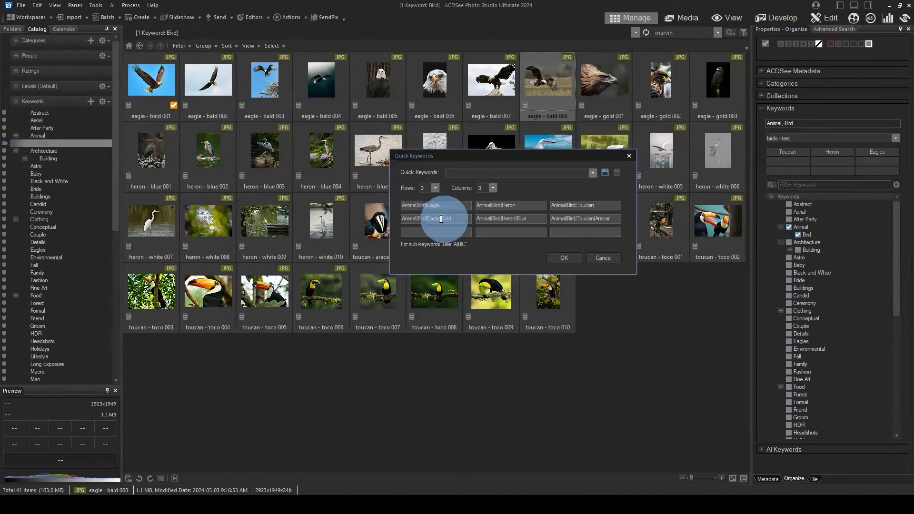
{"action": "left_click_drag", "start_coordinate": [457, 219], "coordinate": [401, 218]}
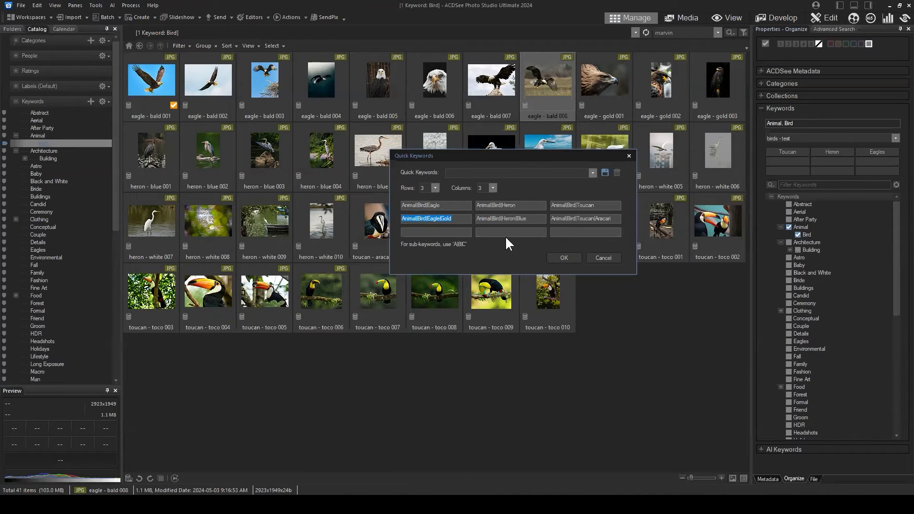
{"action": "left_click", "coordinate": [455, 217]}
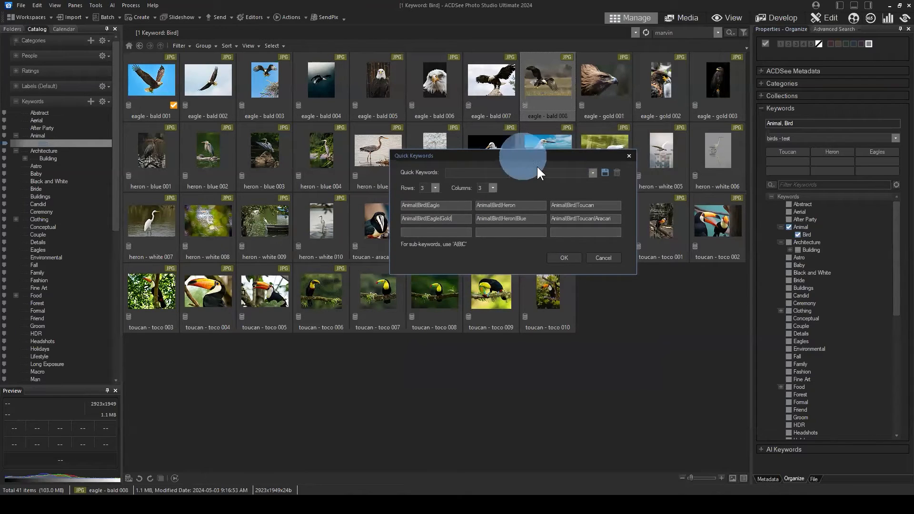
{"action": "left_click_drag", "start_coordinate": [523, 156], "coordinate": [459, 344]}
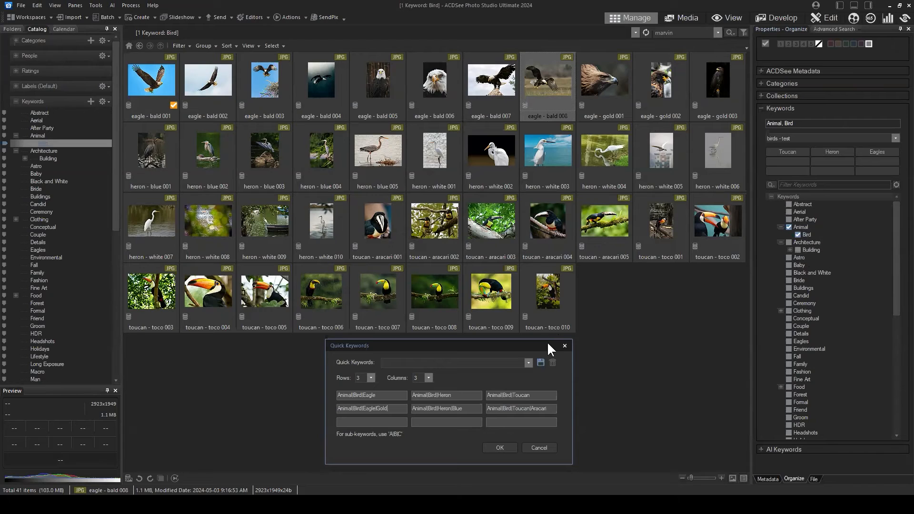
{"action": "left_click_drag", "start_coordinate": [521, 340], "coordinate": [609, 202]}
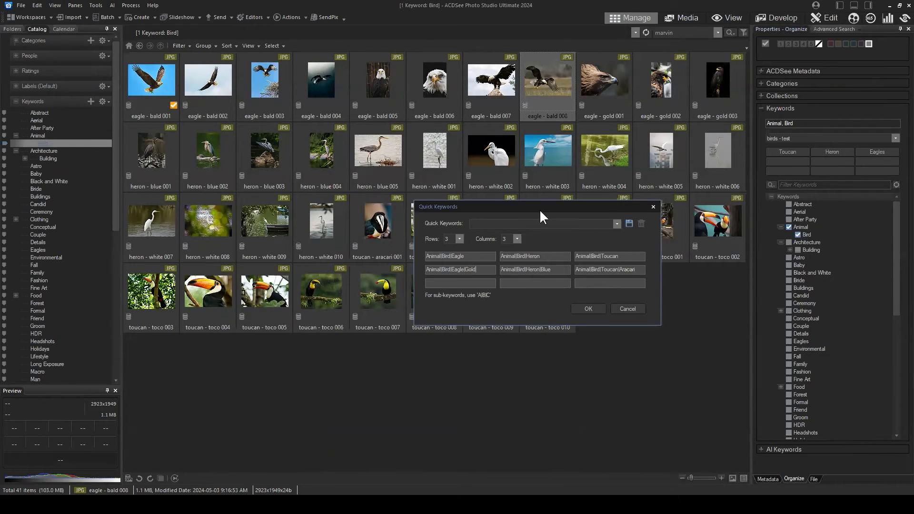
{"action": "left_click_drag", "start_coordinate": [536, 209], "coordinate": [517, 336]}
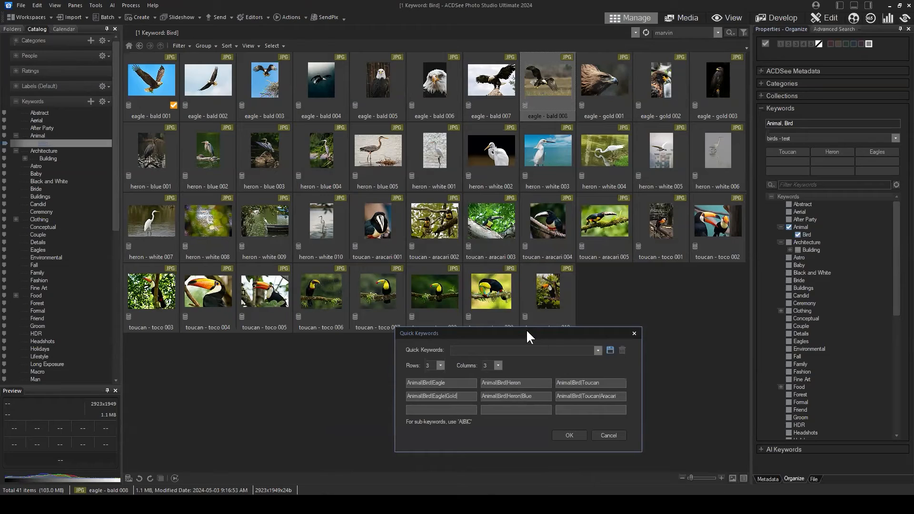
{"action": "left_click_drag", "start_coordinate": [530, 330], "coordinate": [487, 310]}
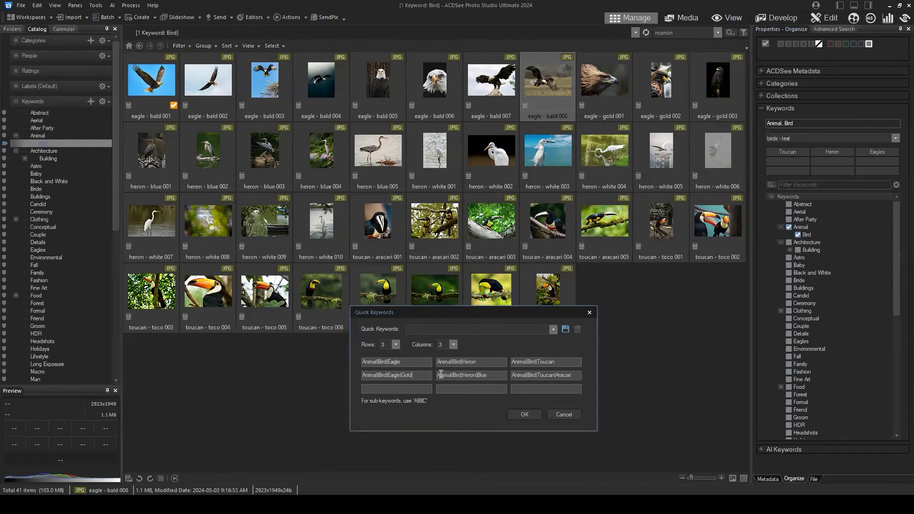
Select the whole Animal|Bird|Eagle entry in the first row of the set's first column.
{"action": "double_click", "coordinate": [407, 362]}
{"action": "left_click", "coordinate": [408, 363]}
{"action": "left_click_drag", "start_coordinate": [414, 366], "coordinate": [362, 362]}
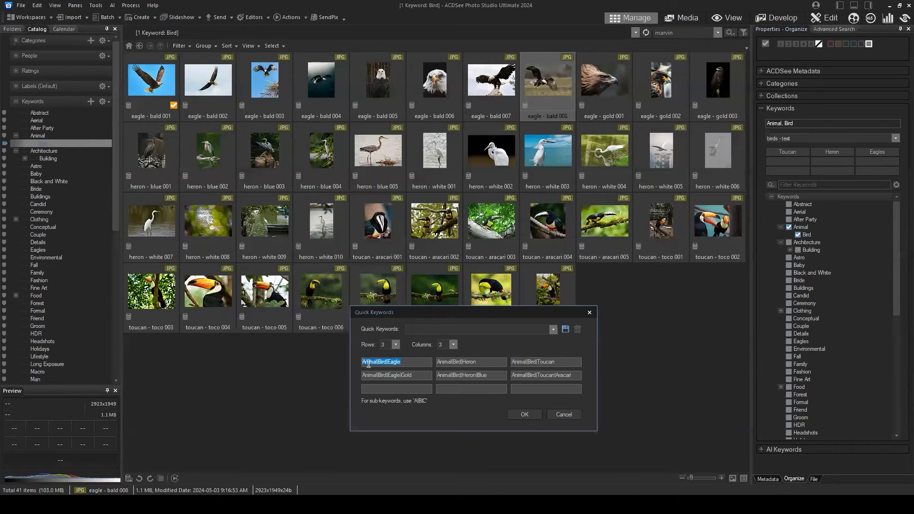
Examine the keyword paths entered for Eagle, Gold, Heron, Toucan and Aracari in the Quick Keywords grid.
{"action": "double_click", "coordinate": [413, 376]}
{"action": "left_click", "coordinate": [422, 377]}
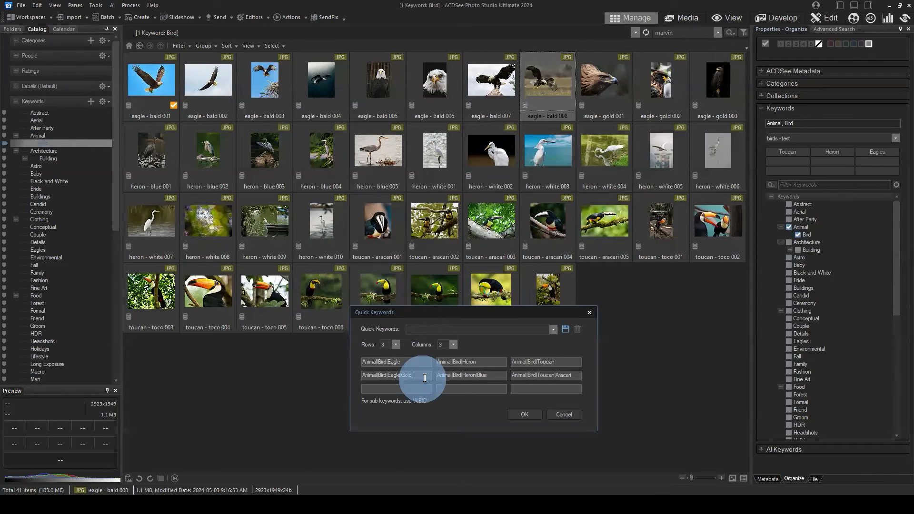
{"action": "left_click_drag", "start_coordinate": [425, 378], "coordinate": [386, 375]}
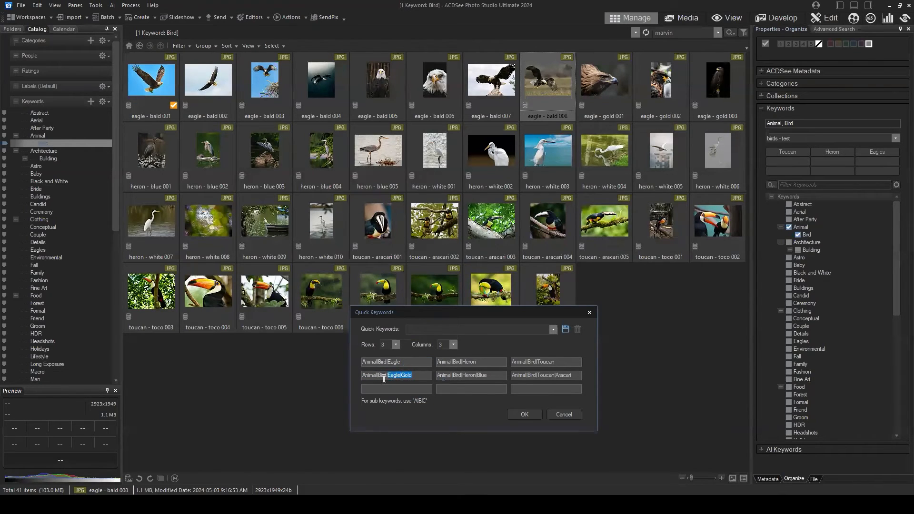
{"action": "left_click", "coordinate": [417, 377]}
{"action": "left_click", "coordinate": [489, 364]}
{"action": "left_click", "coordinate": [568, 362]}
{"action": "left_click", "coordinate": [574, 377]}
{"action": "left_click_drag", "start_coordinate": [575, 377], "coordinate": [504, 376]}
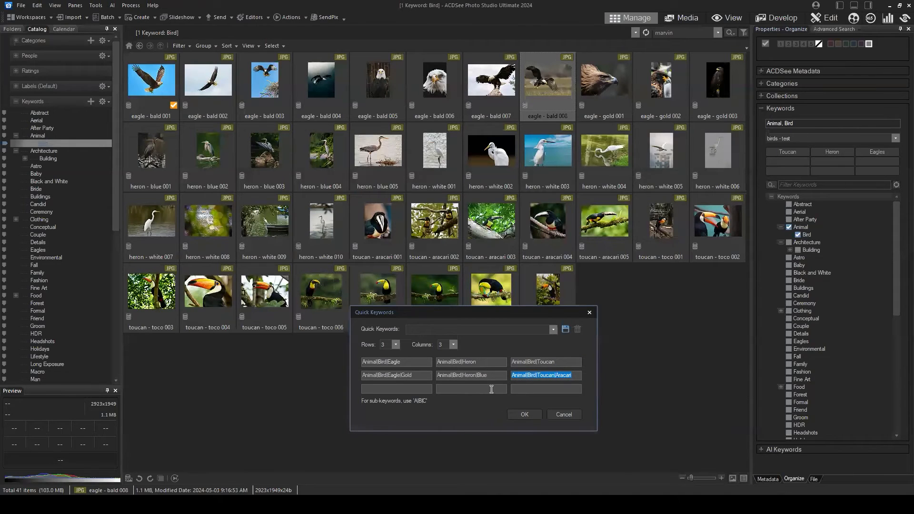
Save the current quick keywords grid as a new preset named Birds.
{"action": "left_click_drag", "start_coordinate": [483, 307], "coordinate": [478, 287]}
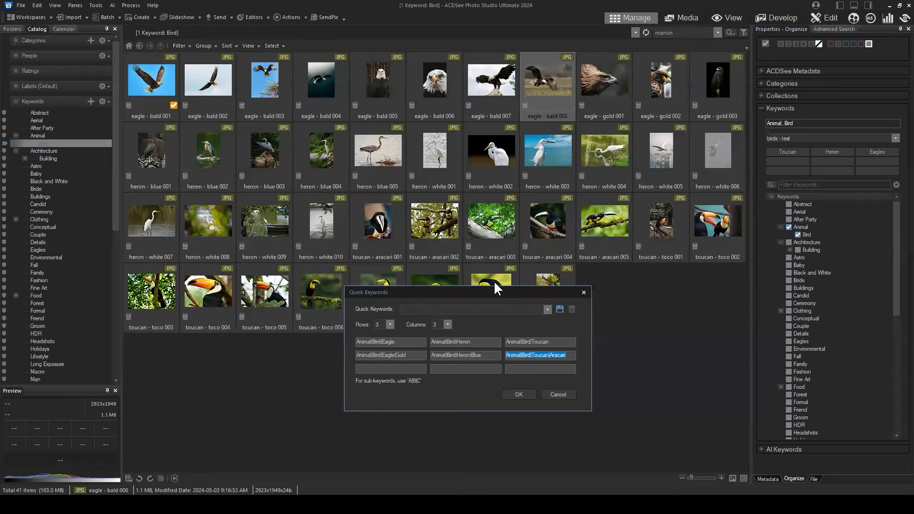
{"action": "left_click", "coordinate": [559, 309]}
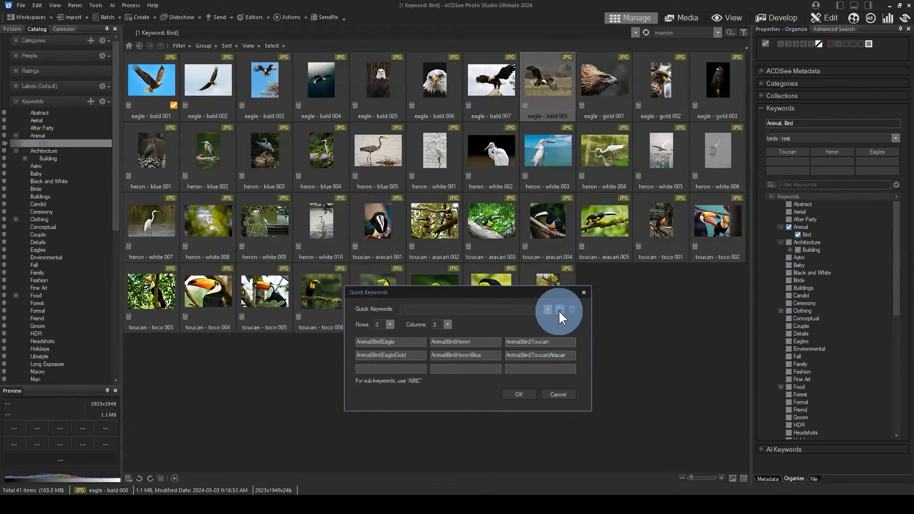
{"action": "type", "text": "Birds"}
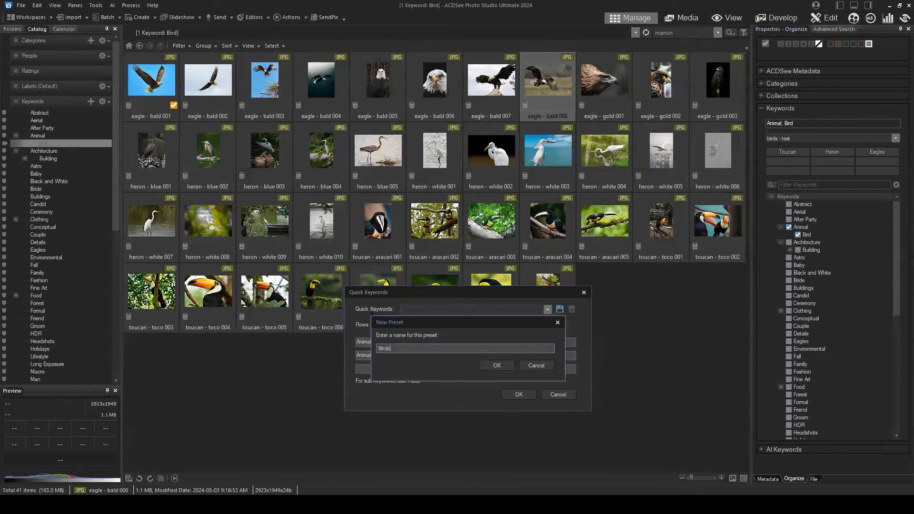
{"action": "left_click", "coordinate": [497, 365]}
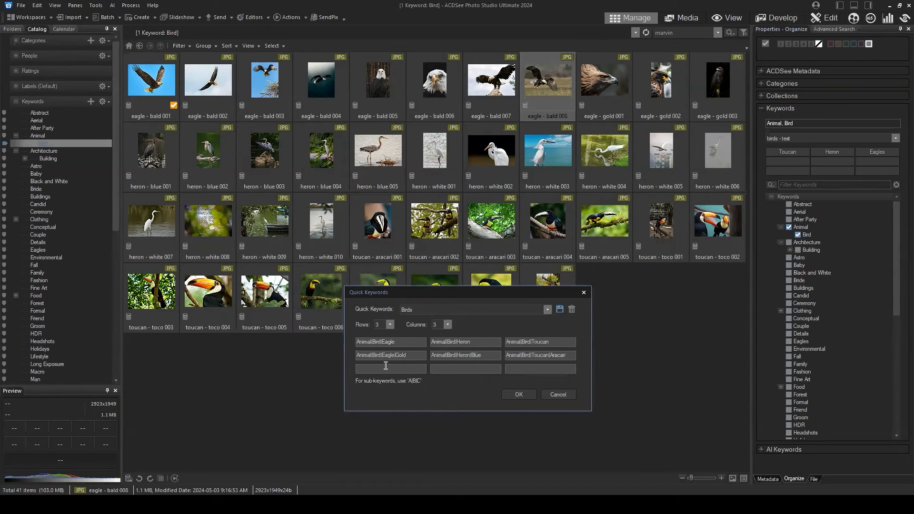
Examine the empty third-row slot and the Animal, Bird, Eagle and Heron levels in the first-row keyword paths.
{"action": "left_click", "coordinate": [414, 369]}
{"action": "left_click", "coordinate": [369, 369]}
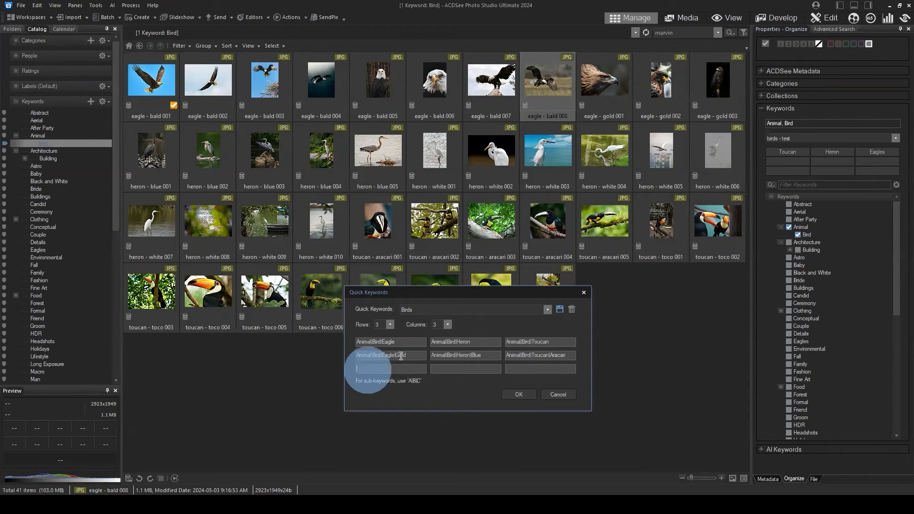
{"action": "left_click_drag", "start_coordinate": [406, 342], "coordinate": [356, 339]}
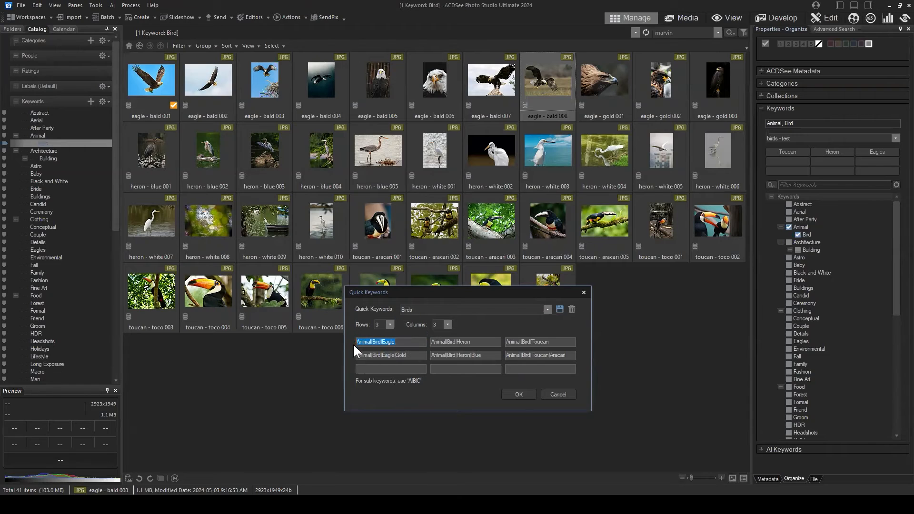
{"action": "left_click", "coordinate": [395, 346]}
{"action": "double_click", "coordinate": [373, 340]}
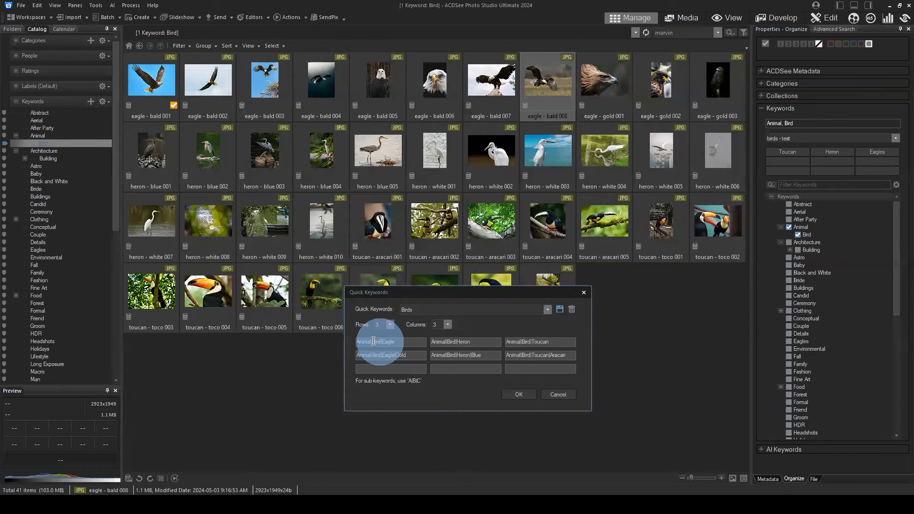
{"action": "left_click_drag", "start_coordinate": [373, 341], "coordinate": [379, 342]}
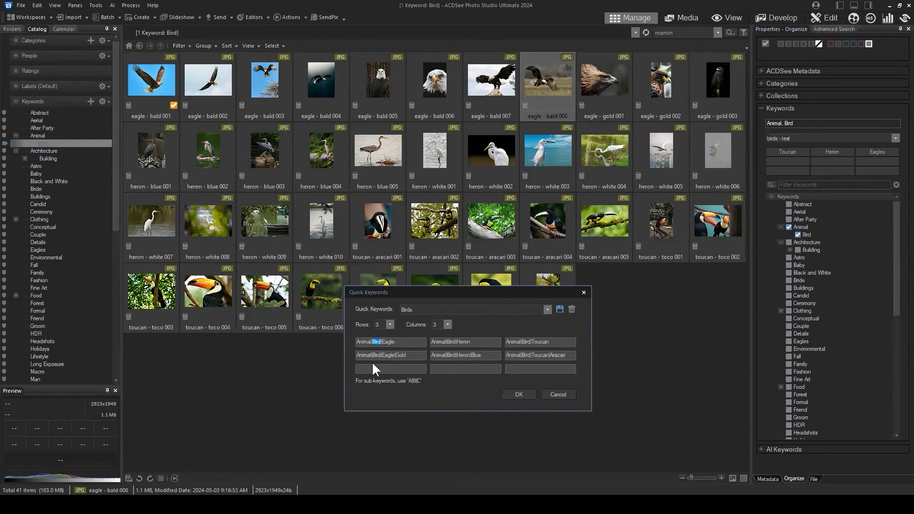
{"action": "left_click", "coordinate": [381, 341]}
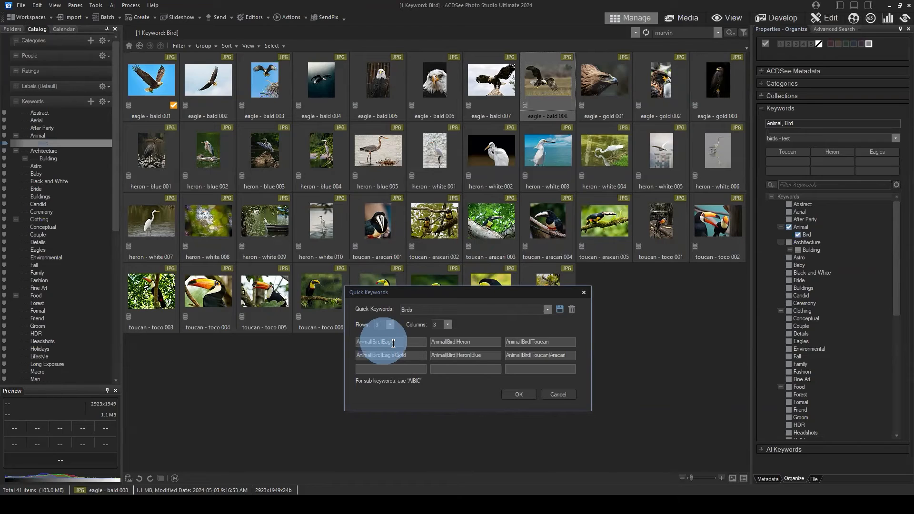
{"action": "double_click", "coordinate": [394, 342]}
{"action": "left_click", "coordinate": [400, 341]}
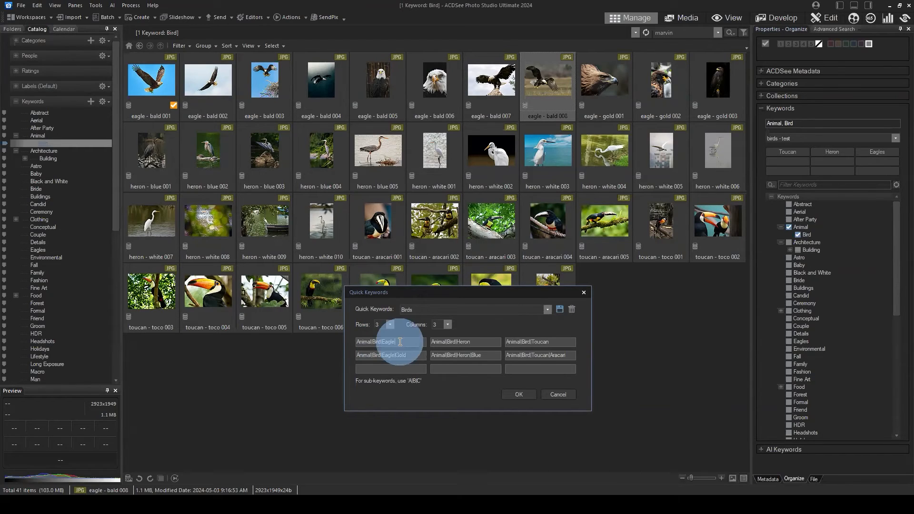
{"action": "left_click_drag", "start_coordinate": [403, 343], "coordinate": [382, 342]}
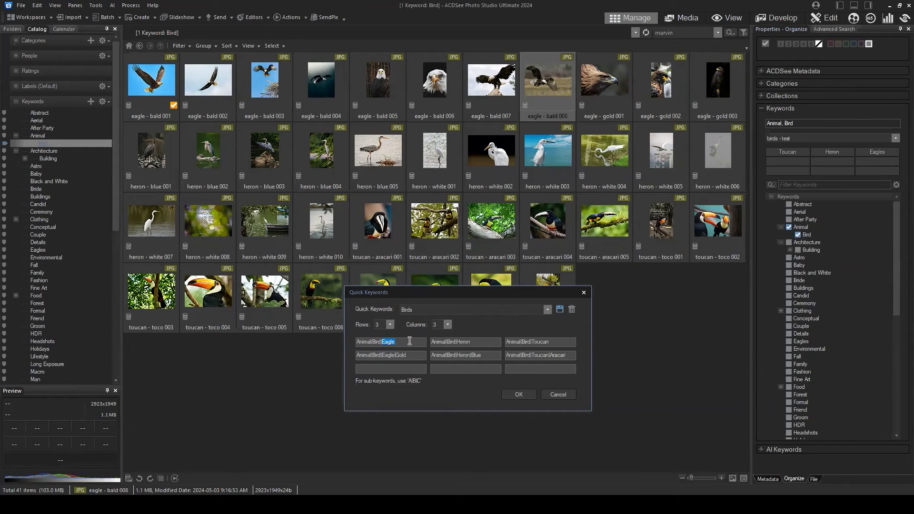
{"action": "left_click_drag", "start_coordinate": [486, 342], "coordinate": [451, 342]}
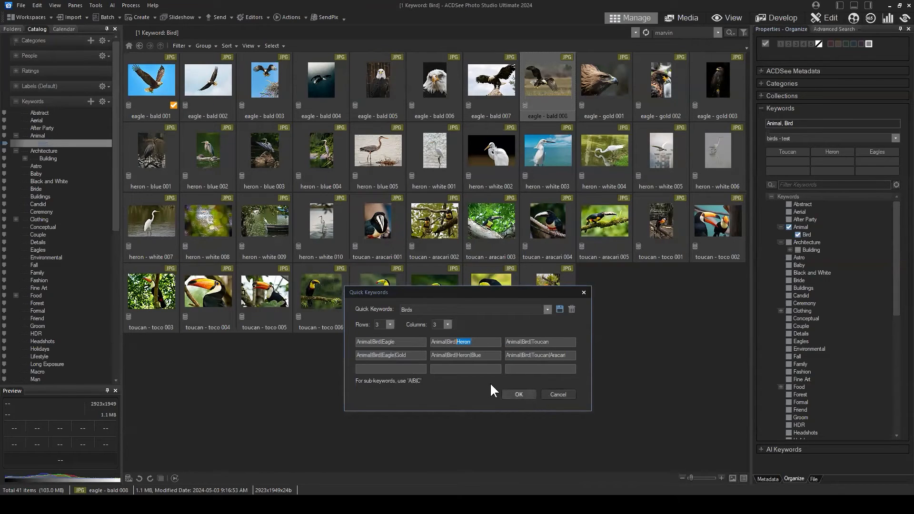
{"action": "left_click", "coordinate": [481, 342]}
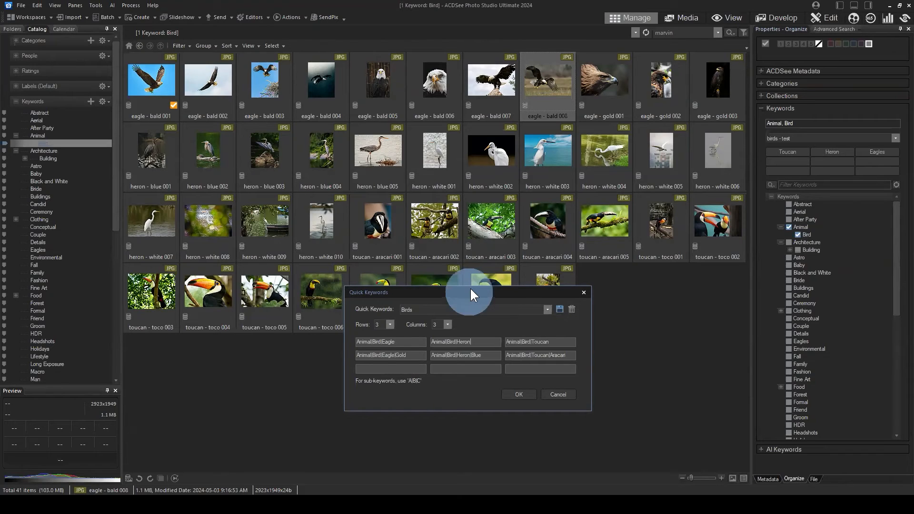
{"action": "left_click_drag", "start_coordinate": [469, 288], "coordinate": [456, 167]}
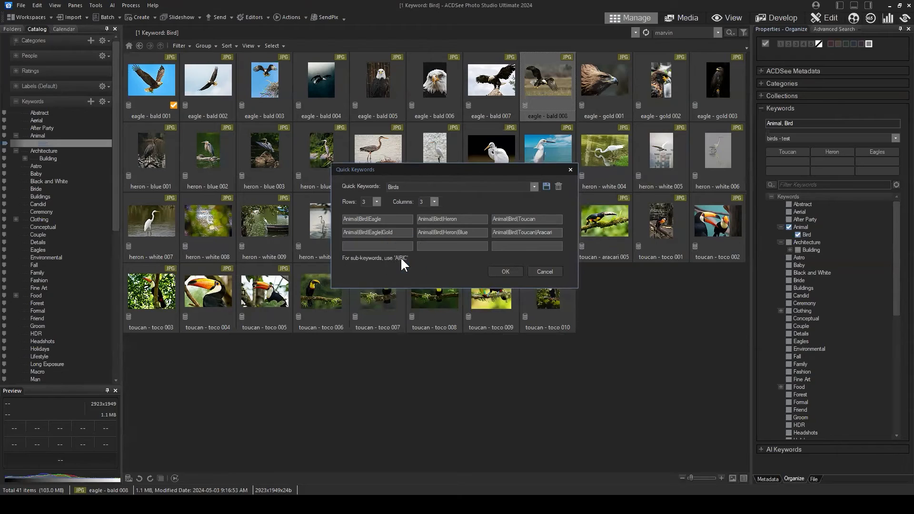
{"action": "left_click", "coordinate": [412, 189]}
{"action": "left_click", "coordinate": [419, 189]}
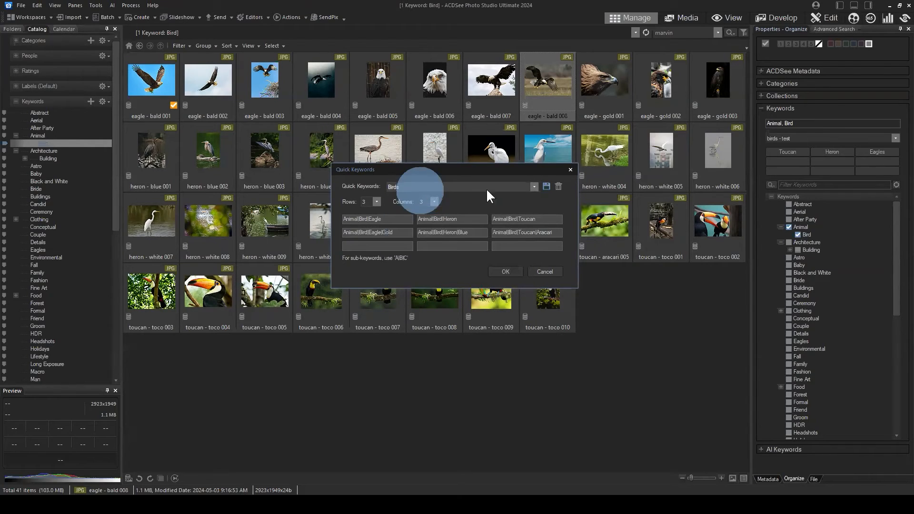
{"action": "left_click", "coordinate": [547, 187]}
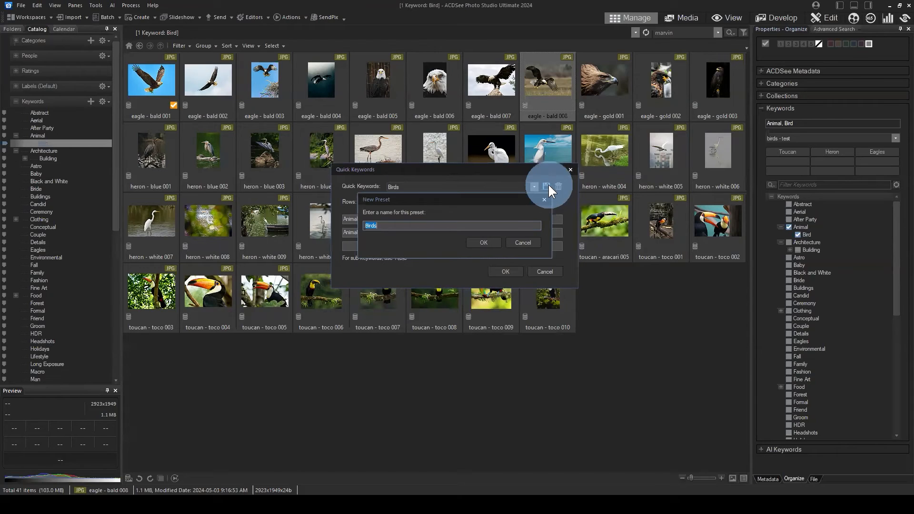
{"action": "left_click", "coordinate": [526, 242]}
{"action": "left_click", "coordinate": [413, 186]}
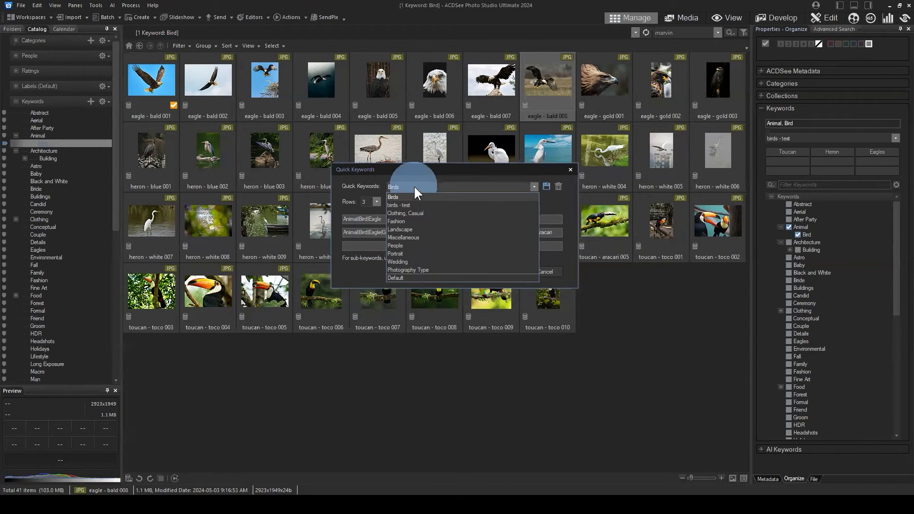
{"action": "left_click", "coordinate": [409, 185]}
Save the quick keywords grid as another preset named Birds 2 and apply it as the active set.
{"action": "left_click", "coordinate": [546, 187]}
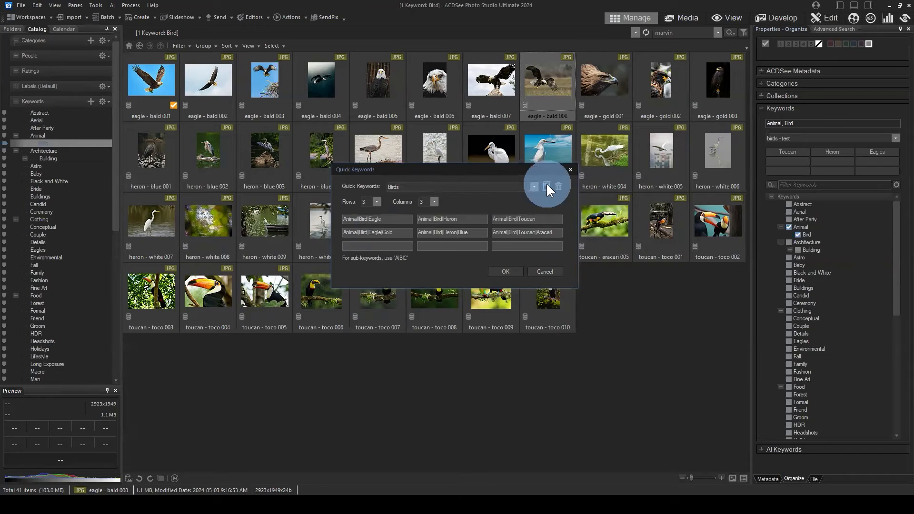
{"action": "left_click", "coordinate": [388, 224]}
{"action": "type", "text": "2"}
{"action": "left_click", "coordinate": [481, 241]}
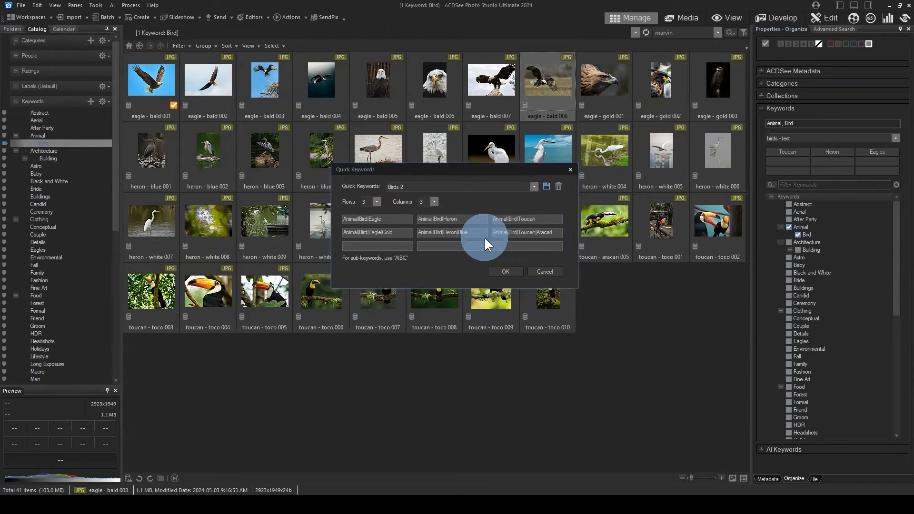
{"action": "left_click", "coordinate": [502, 272]}
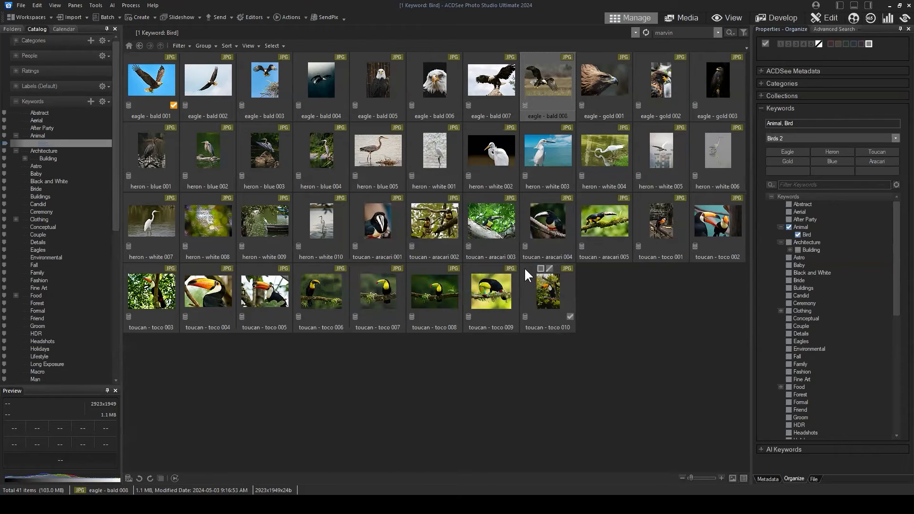
With the toucan - toco 001 photo selected, switch the quick keyword set to Clothing, Casual and back to Birds 2.
{"action": "left_click_drag", "start_coordinate": [712, 306], "coordinate": [656, 274]}
{"action": "left_click", "coordinate": [649, 216]}
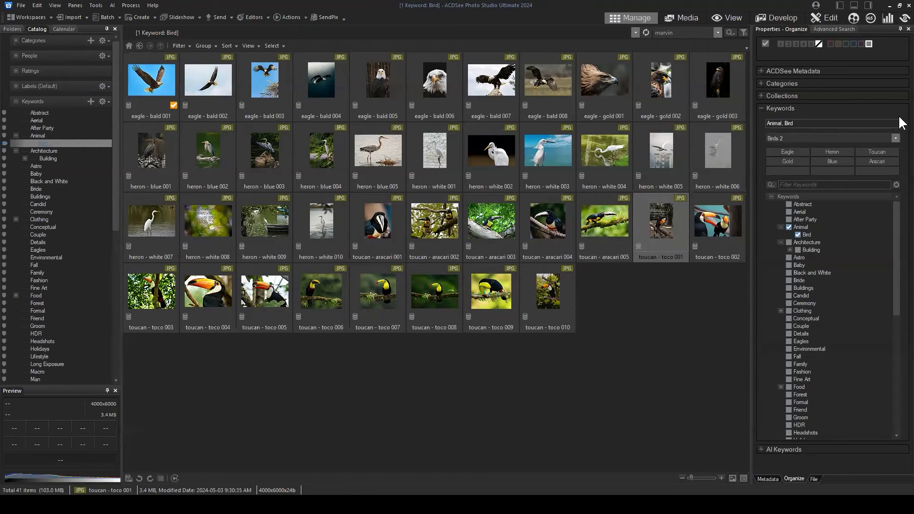
{"action": "left_click", "coordinate": [895, 138]}
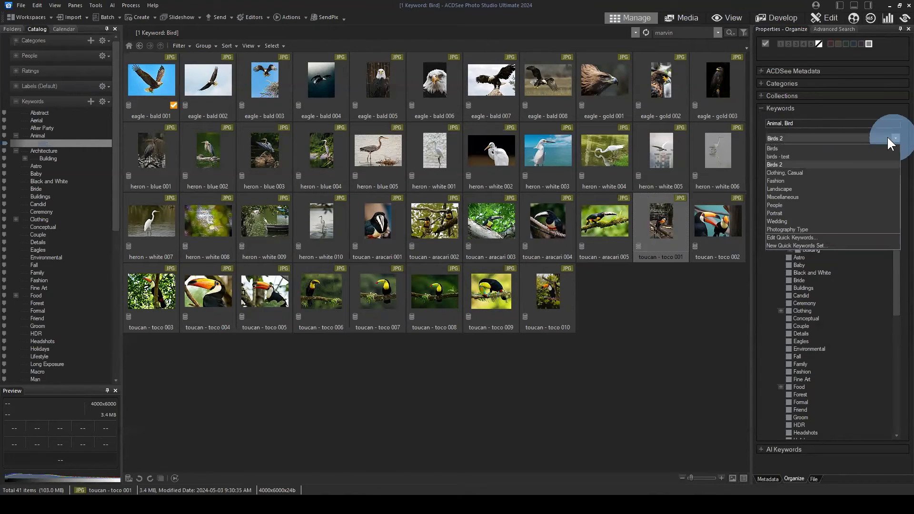
{"action": "left_click", "coordinate": [782, 172]}
{"action": "left_click", "coordinate": [895, 138]}
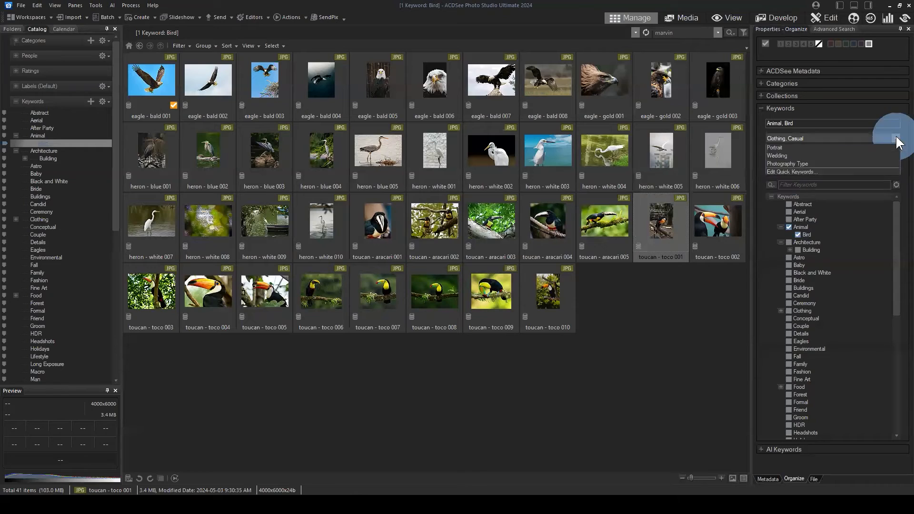
{"action": "left_click", "coordinate": [783, 164]}
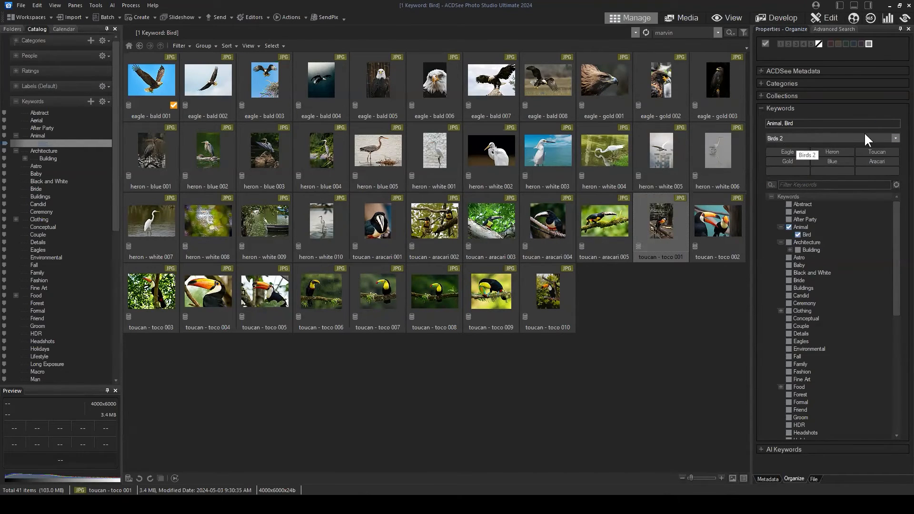
{"action": "left_click", "coordinate": [895, 136]}
{"action": "left_click", "coordinate": [782, 171]}
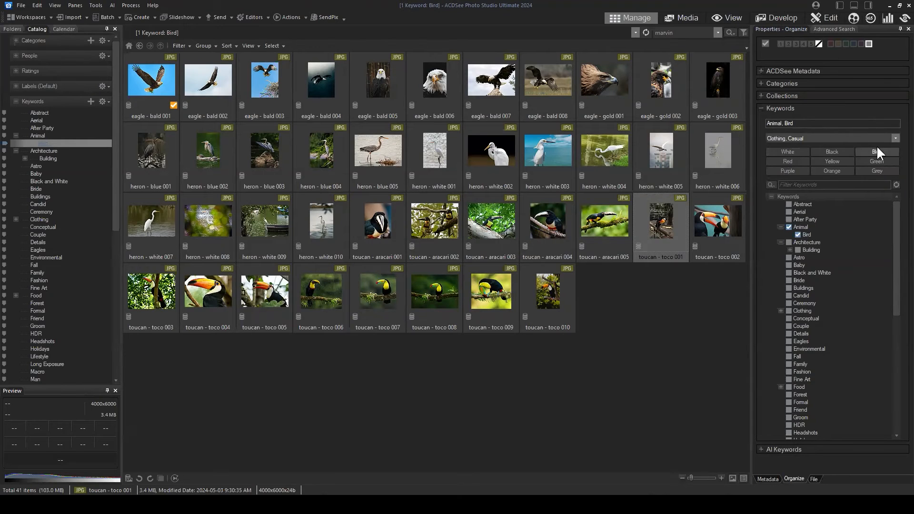
{"action": "left_click", "coordinate": [887, 137]}
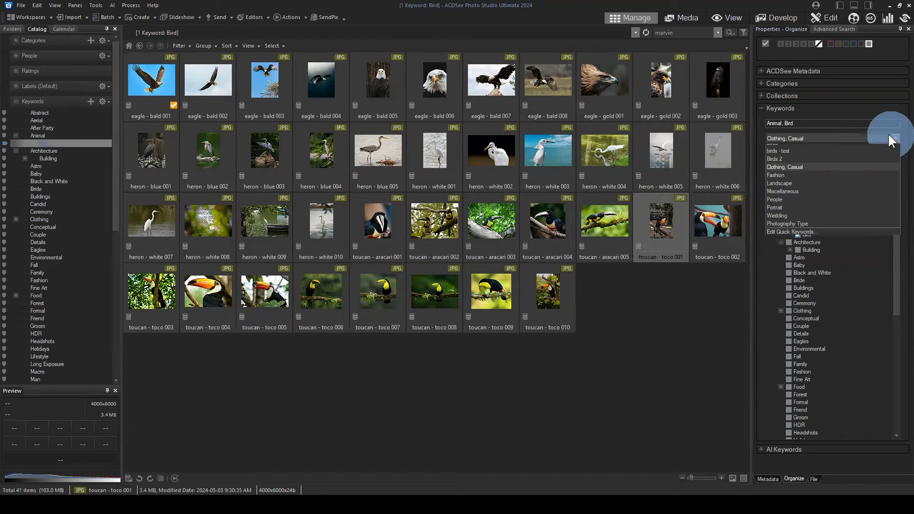
{"action": "left_click", "coordinate": [787, 167]}
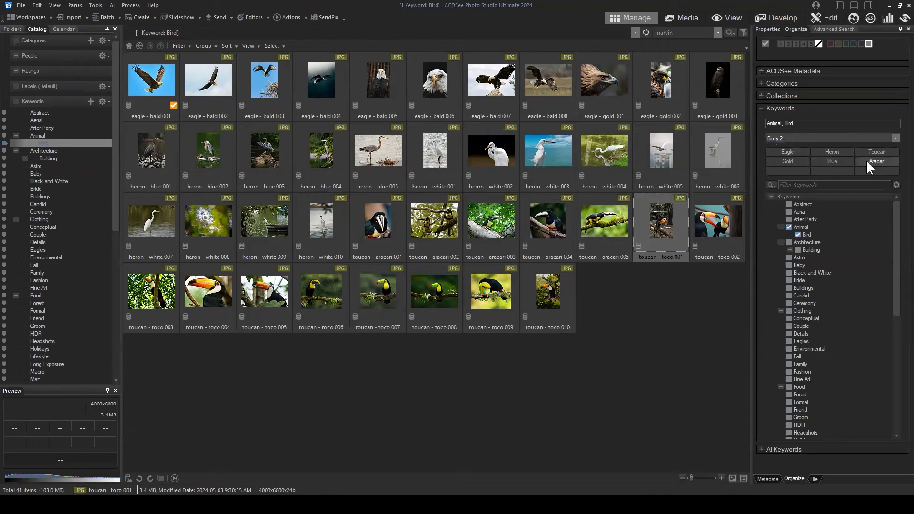
Assign the Eagle quick keyword to photos eagle - bald 001 through 008 and expand Bird in the keyword tree.
{"action": "left_click", "coordinate": [657, 314]}
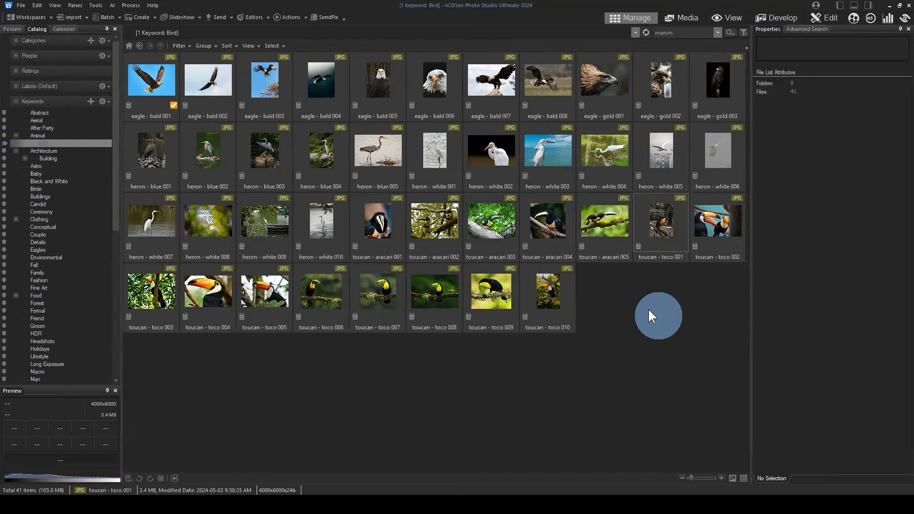
{"action": "left_click", "coordinate": [142, 91]}
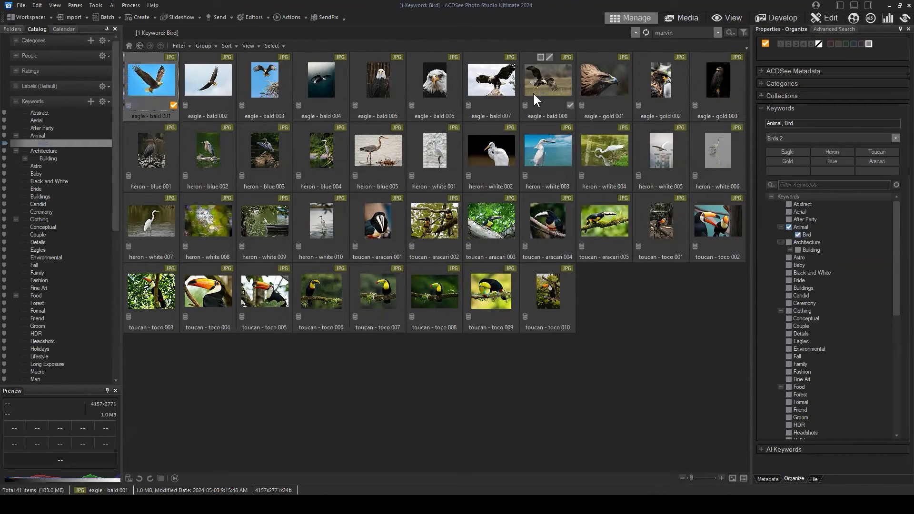
{"action": "left_click", "coordinate": [559, 81], "text": "shift"}
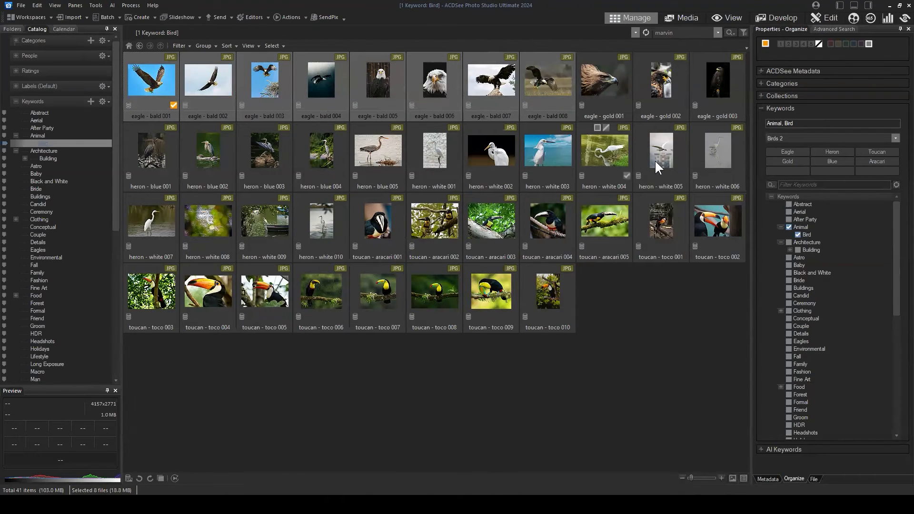
{"action": "left_click", "coordinate": [800, 151]}
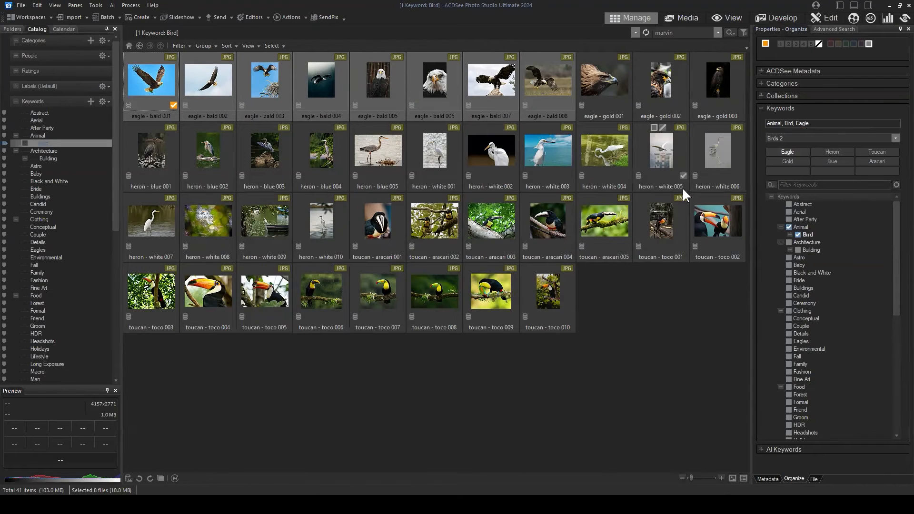
{"action": "left_click", "coordinate": [789, 233]}
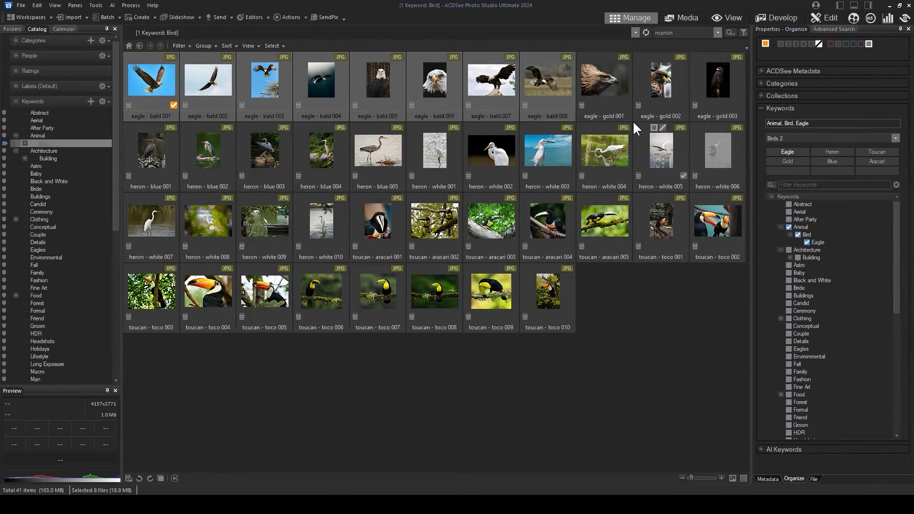
Assign the Gold quick keyword to photos eagle - gold 001 through 003 and expand Eagle in the keyword tree.
{"action": "left_click", "coordinate": [597, 76]}
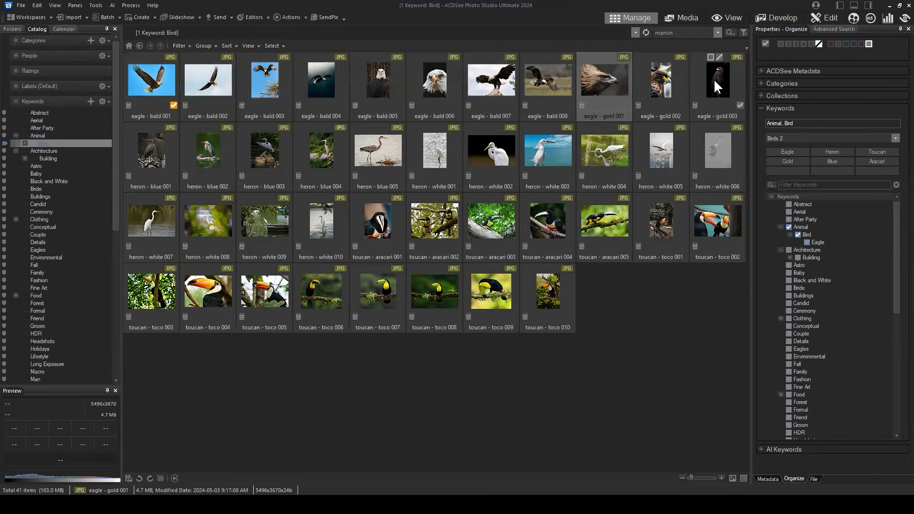
{"action": "left_click", "coordinate": [713, 79], "text": "shift"}
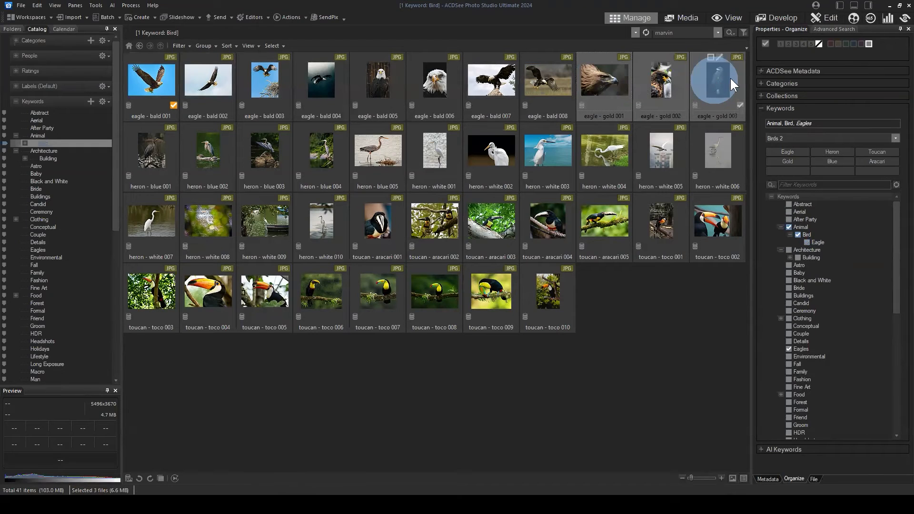
{"action": "left_click", "coordinate": [790, 162]}
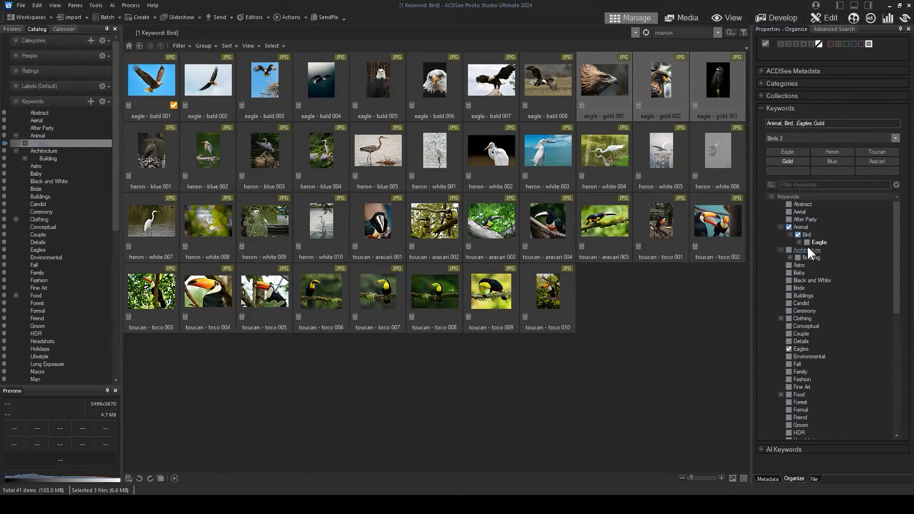
{"action": "left_click", "coordinate": [799, 242]}
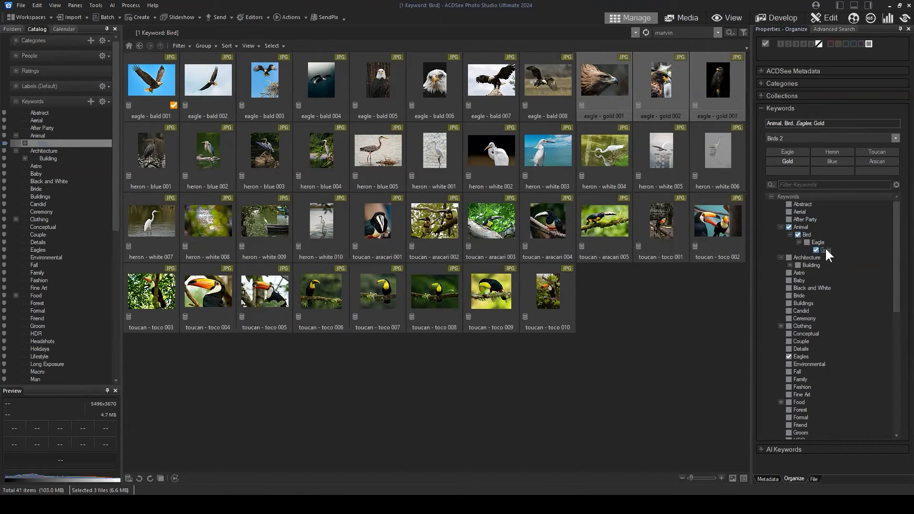
{"action": "left_click", "coordinate": [667, 328]}
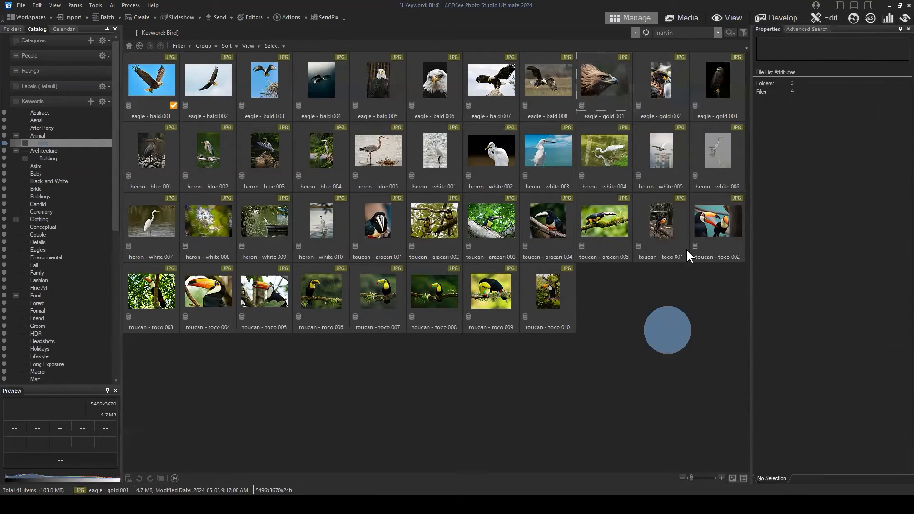
Assign the Heron quick keyword to photos heron - white 001 through 010.
{"action": "left_click", "coordinate": [150, 156]}
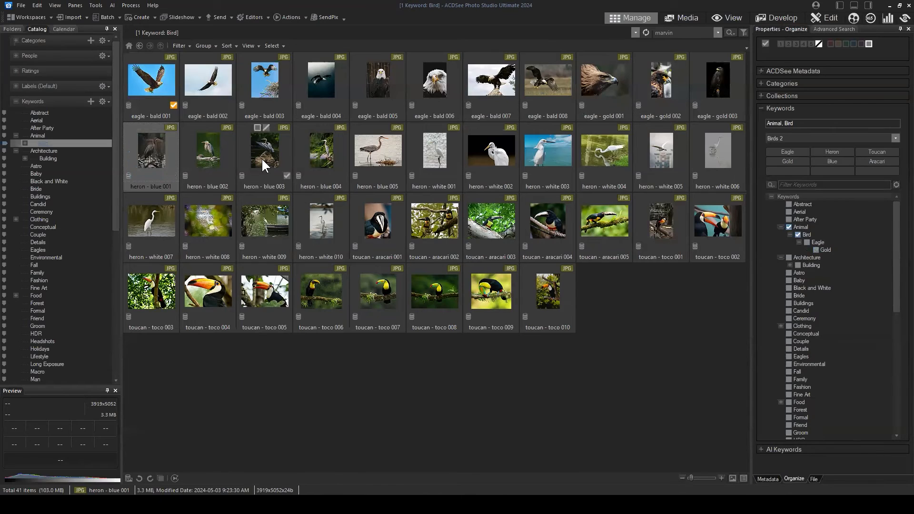
{"action": "left_click", "coordinate": [437, 149]}
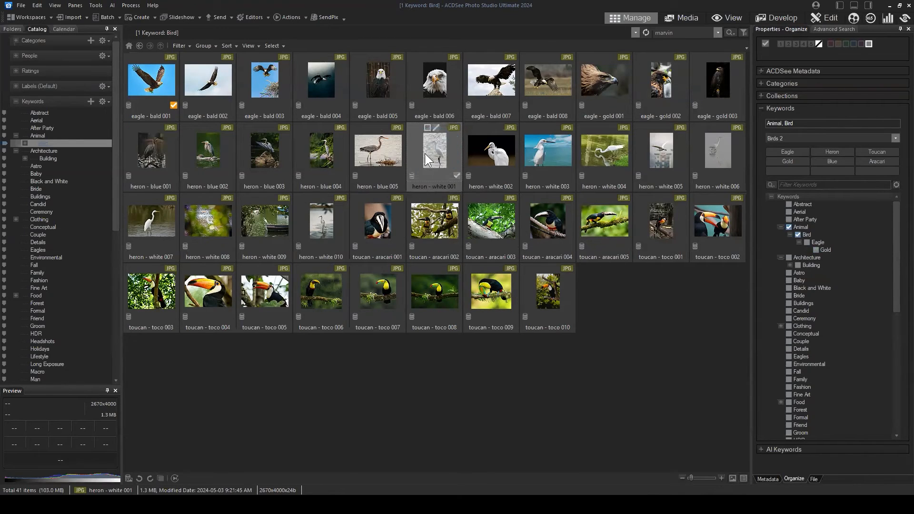
{"action": "left_click", "coordinate": [316, 222], "text": "shift"}
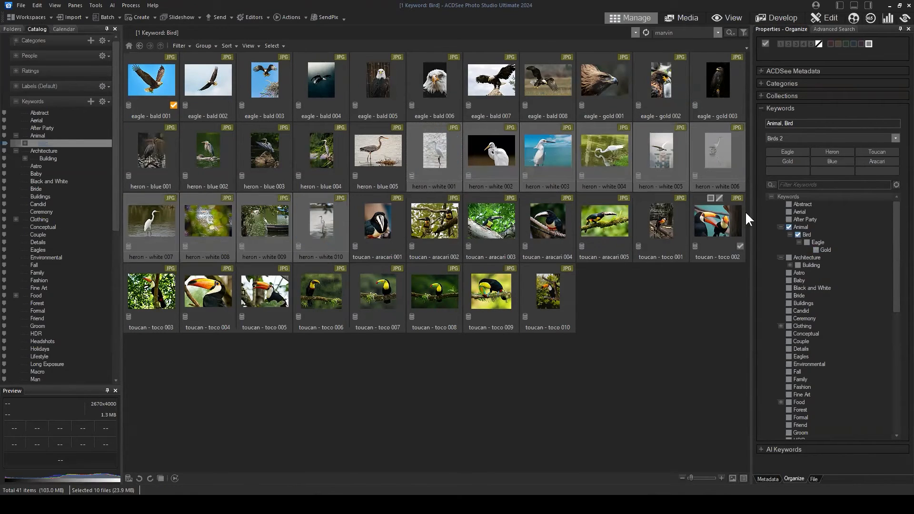
{"action": "left_click", "coordinate": [832, 150]}
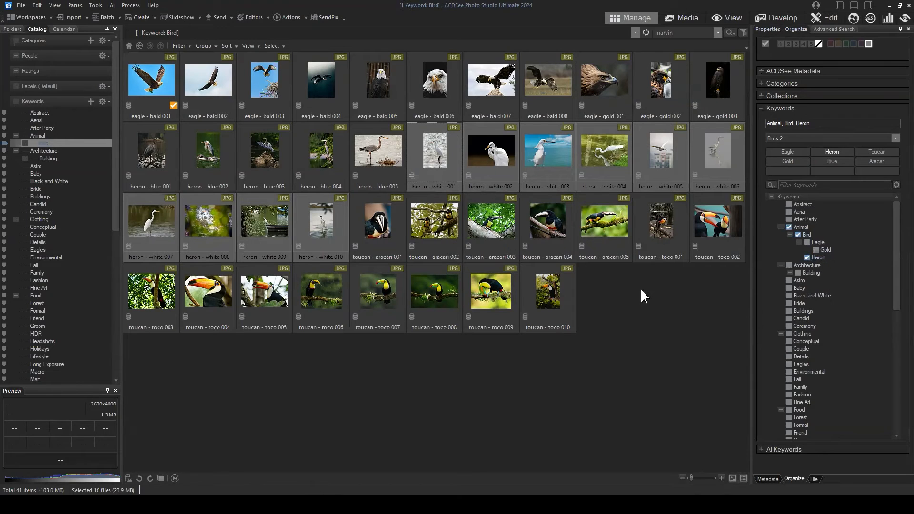
Assign the Blue quick keyword to photos heron - blue 001 through 005.
{"action": "left_click", "coordinate": [152, 148]}
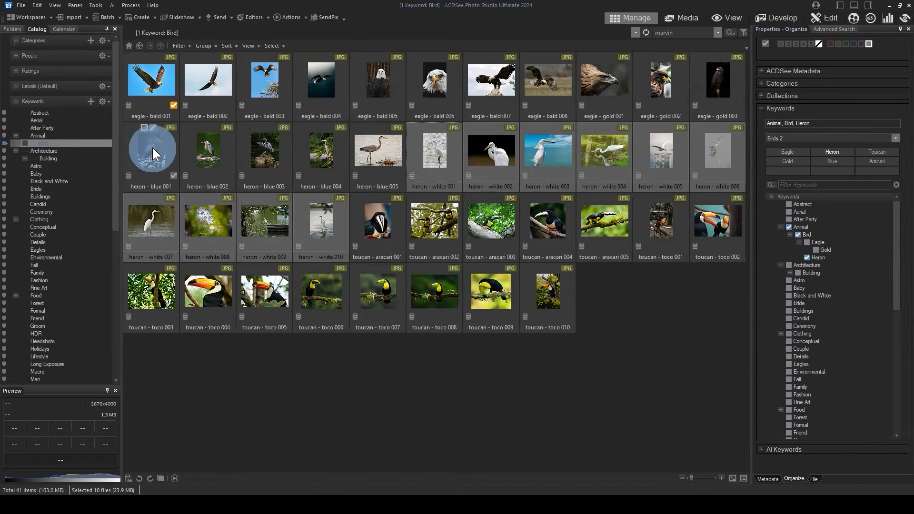
{"action": "left_click", "coordinate": [381, 161], "text": "shift"}
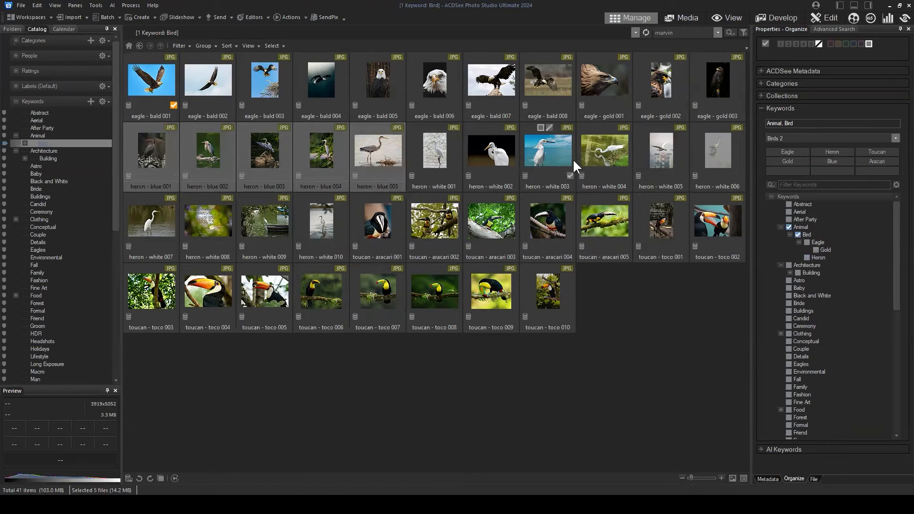
{"action": "left_click", "coordinate": [828, 161]}
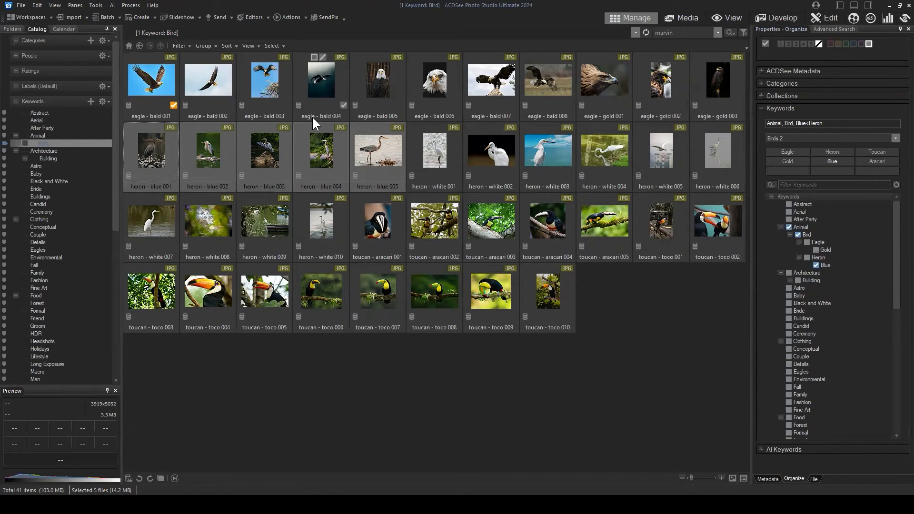
Compare the keywords assigned to the eagle - bald photos with those on eagle - gold 001 and 003.
{"action": "left_click", "coordinate": [148, 83]}
{"action": "left_click", "coordinate": [547, 81], "text": "shift"}
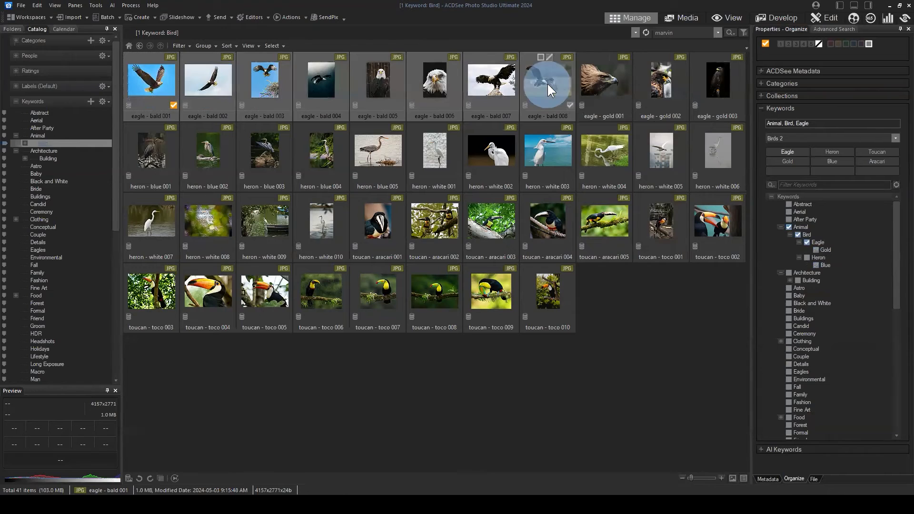
{"action": "left_click", "coordinate": [623, 72]}
{"action": "left_click", "coordinate": [816, 249]}
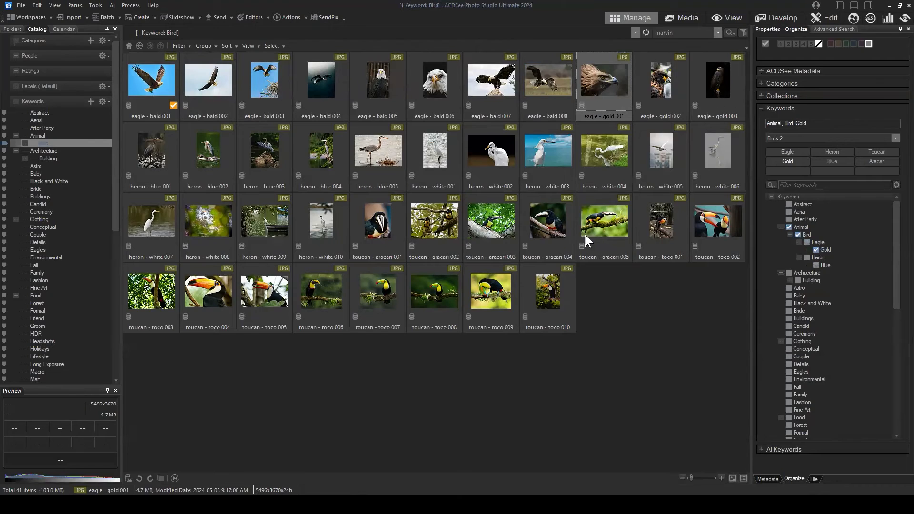
{"action": "left_click", "coordinate": [711, 94]}
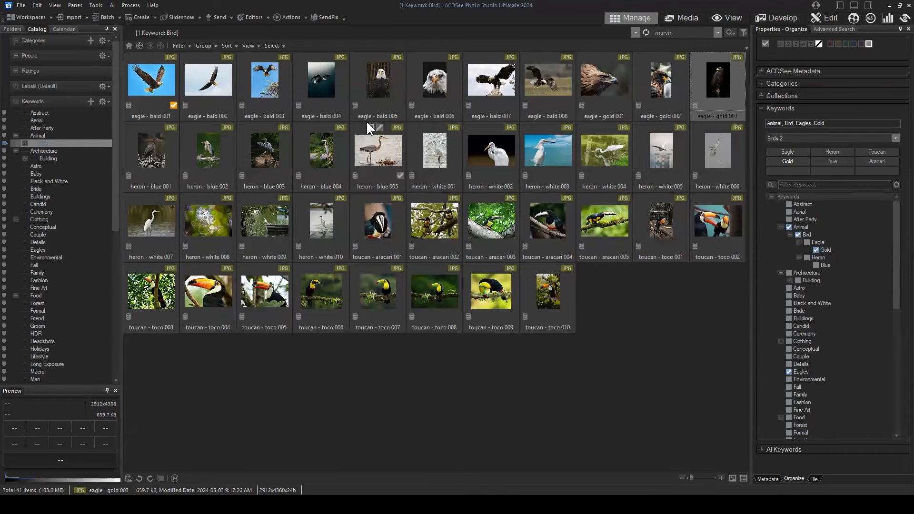
Add the parent keyword Eagle to photos eagle - gold 001 through 003 and reselect them to check their keywords.
{"action": "left_click", "coordinate": [605, 74]}
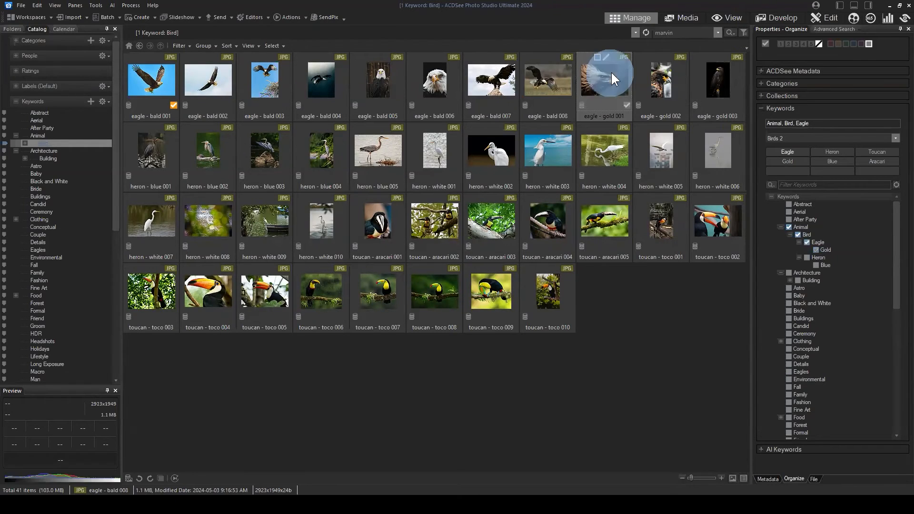
{"action": "left_click", "coordinate": [719, 70], "text": "shift"}
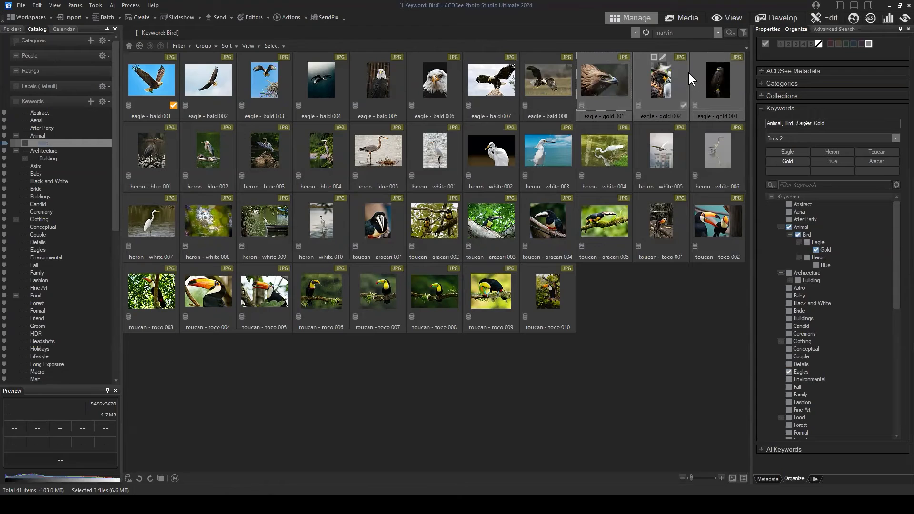
{"action": "left_click", "coordinate": [807, 242]}
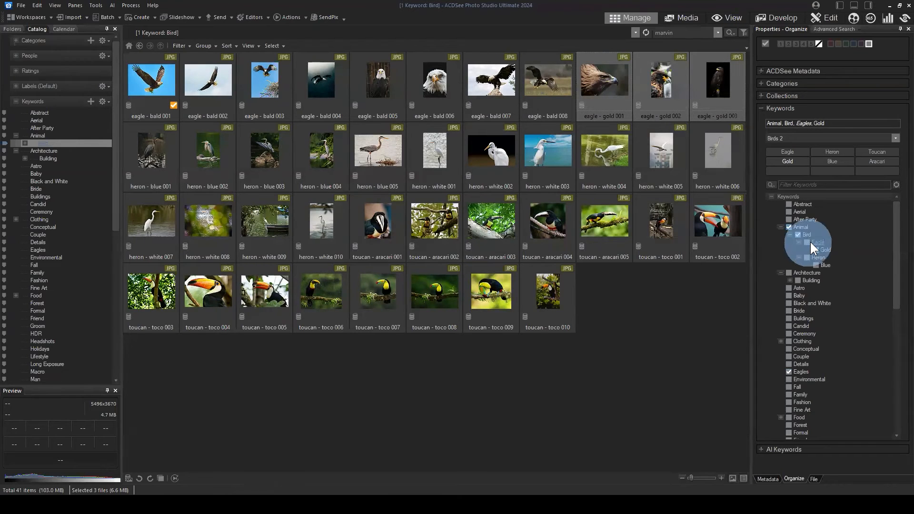
{"action": "left_click", "coordinate": [715, 287]}
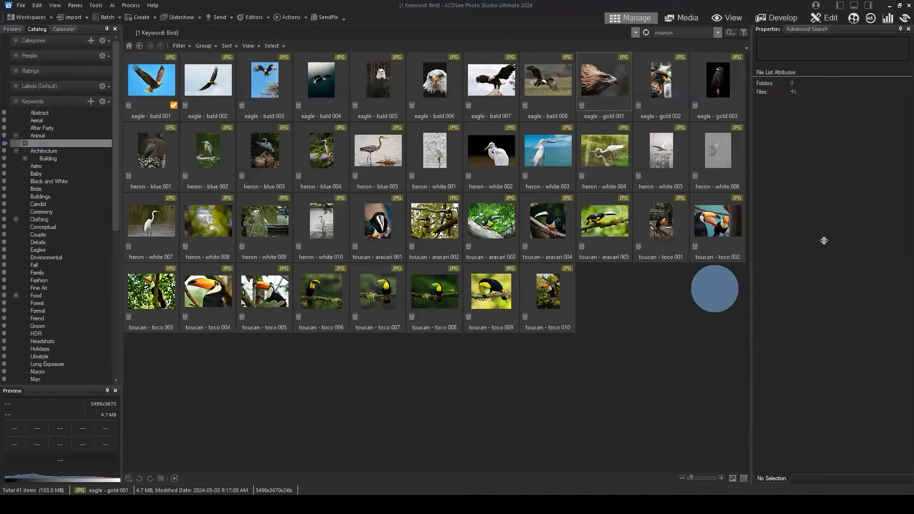
{"action": "left_click", "coordinate": [614, 91]}
{"action": "left_click", "coordinate": [716, 78], "text": "shift"}
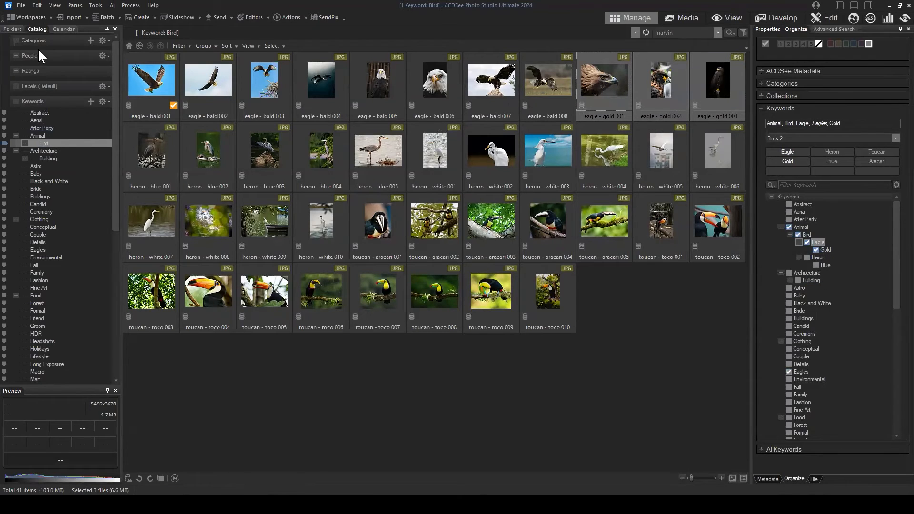
Expand Bird in the catalog keywords and browse the photos tagged Gold and Eagle.
{"action": "left_click", "coordinate": [25, 143]}
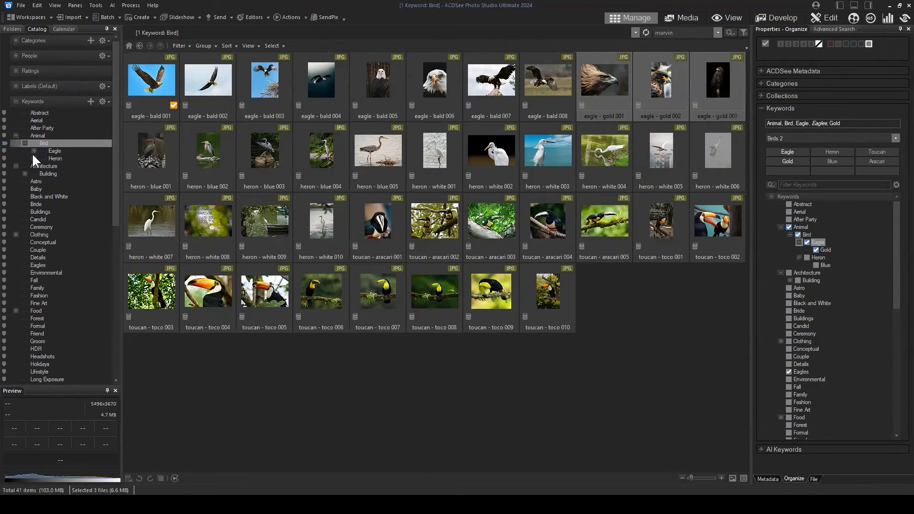
{"action": "left_click", "coordinate": [62, 158]}
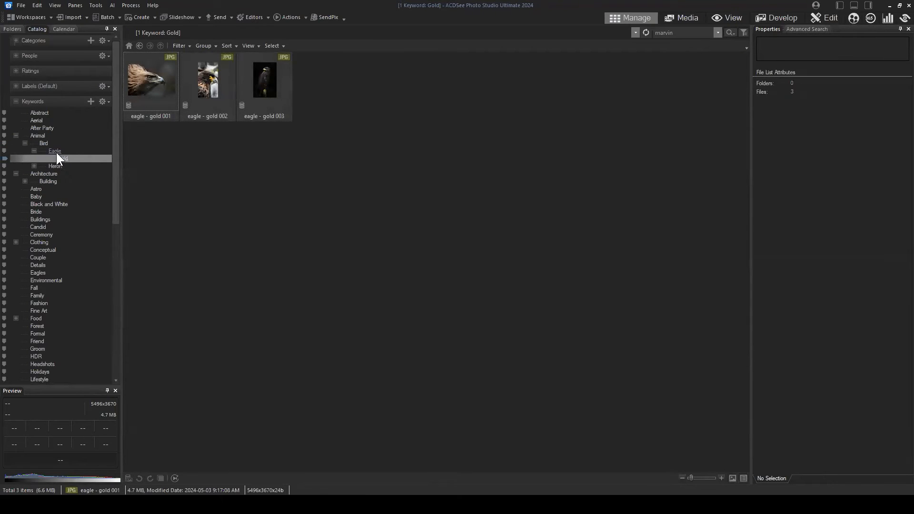
{"action": "left_click", "coordinate": [55, 150]}
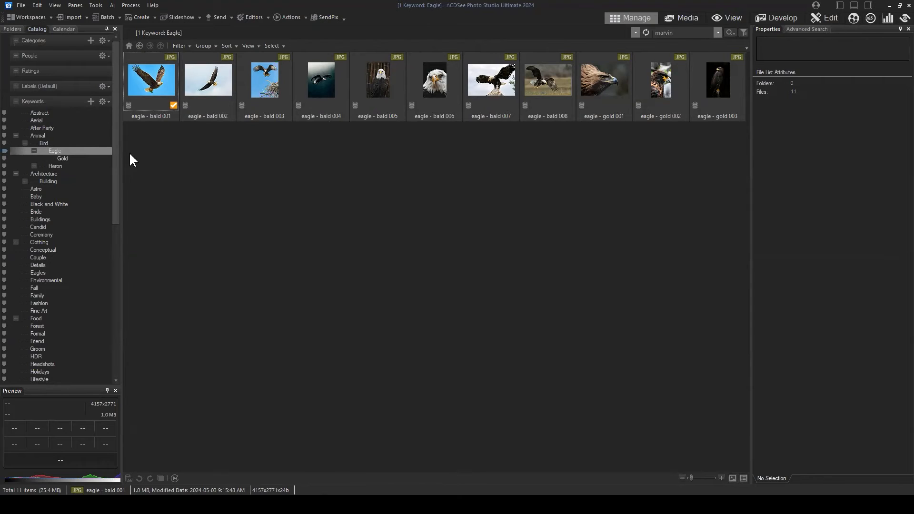
{"action": "left_click", "coordinate": [13, 28]}
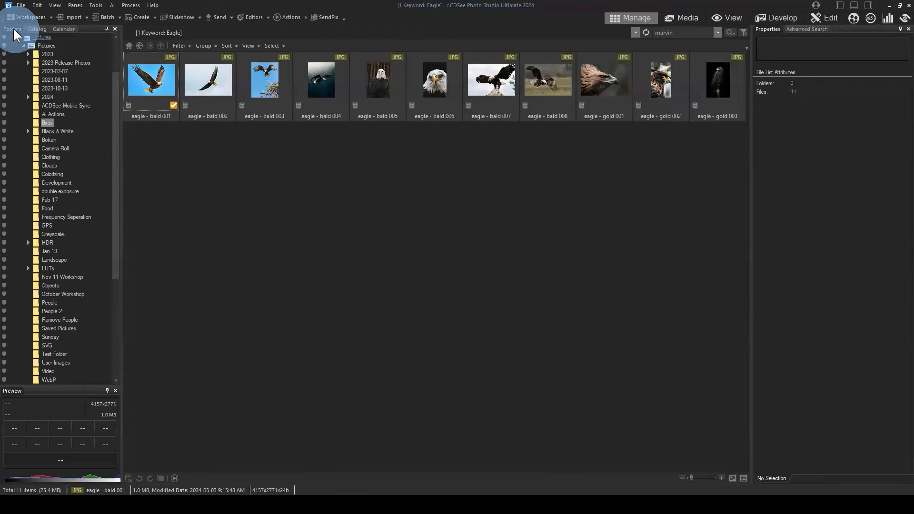
{"action": "left_click", "coordinate": [39, 29]}
Add Animal|Bird|Eagle|Bald to the first third-row slot of the Birds 2 quick keyword set and save the set.
{"action": "left_click", "coordinate": [410, 72]}
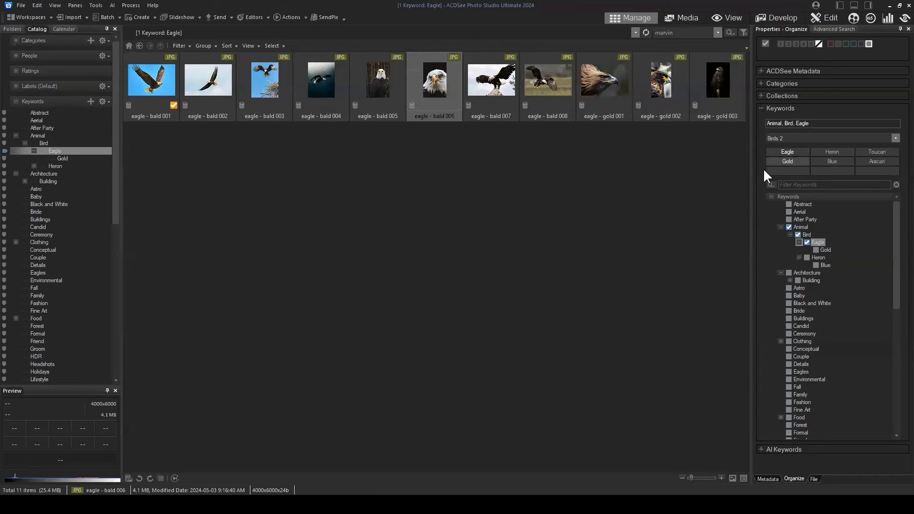
{"action": "left_click", "coordinate": [894, 138]}
{"action": "left_click", "coordinate": [799, 236]}
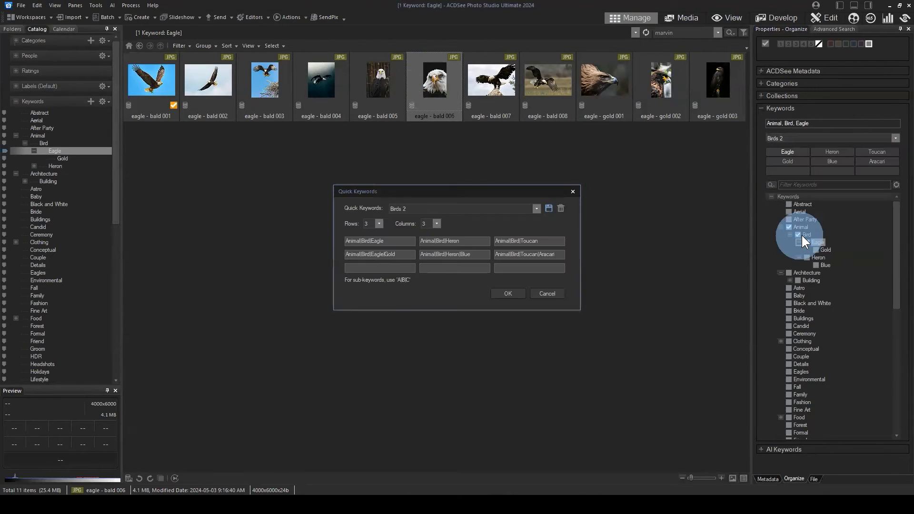
{"action": "left_click", "coordinate": [389, 267]}
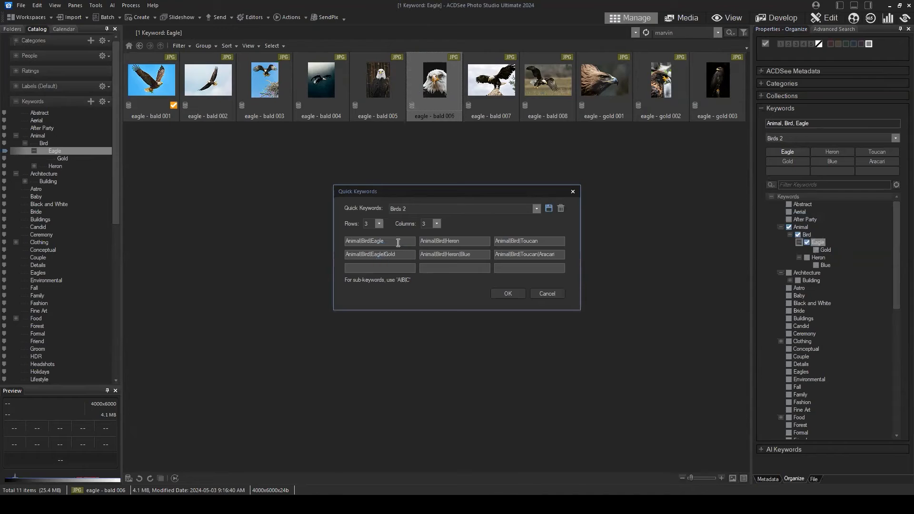
{"action": "left_click_drag", "start_coordinate": [387, 241], "coordinate": [338, 242]}
{"action": "key", "text": "ctrl+c"}
{"action": "left_click", "coordinate": [391, 267]}
{"action": "key", "text": "ctrl+v"}
{"action": "type", "text": "|Bald"}
{"action": "left_click_drag", "start_coordinate": [406, 268], "coordinate": [384, 267]}
{"action": "left_click", "coordinate": [402, 267]}
{"action": "left_click", "coordinate": [498, 293]}
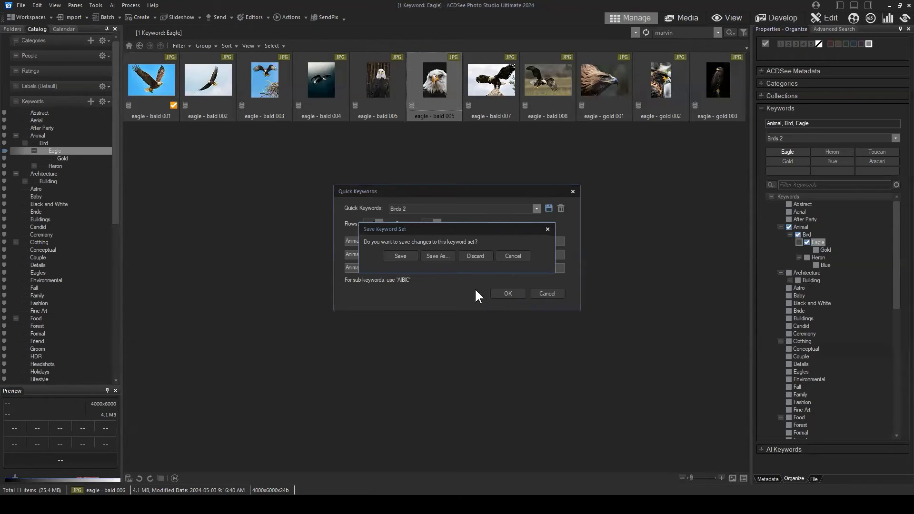
{"action": "left_click", "coordinate": [404, 255]}
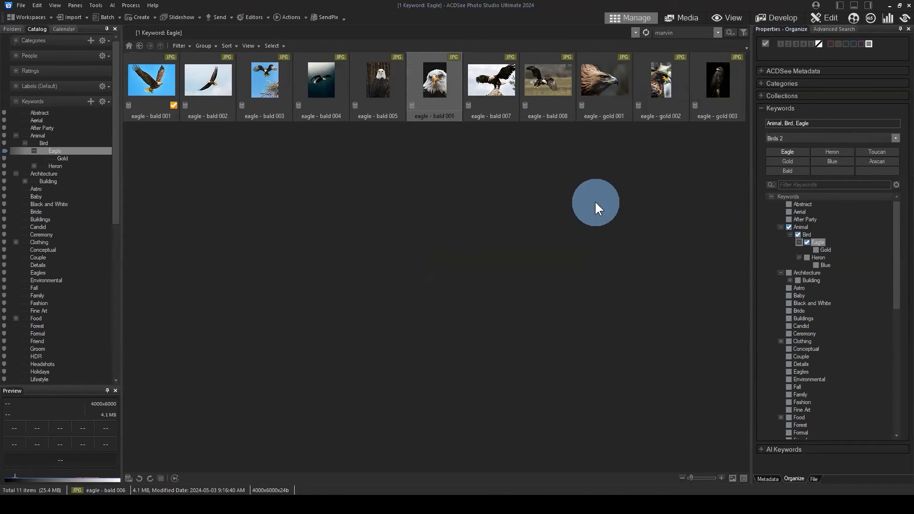
Assign the Bald quick keyword to photos eagle - bald 001 through 008.
{"action": "left_click", "coordinate": [153, 83]}
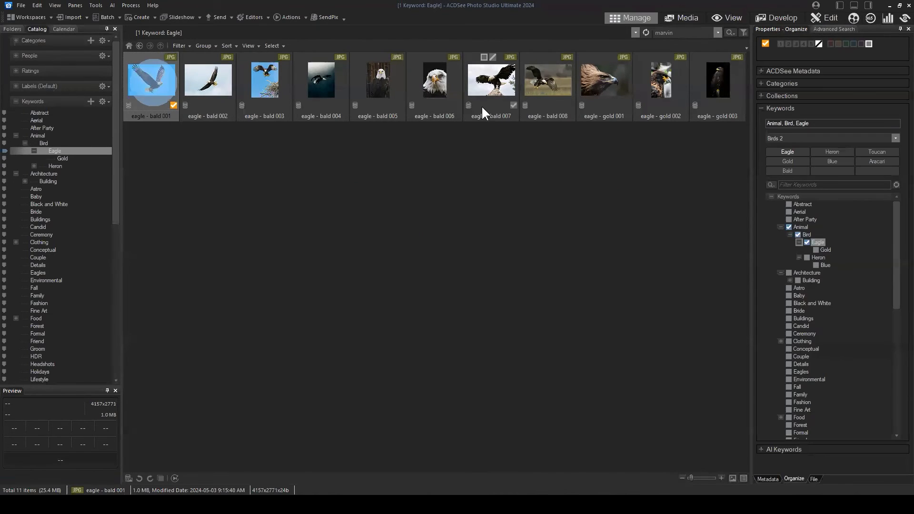
{"action": "left_click", "coordinate": [552, 83], "text": "shift"}
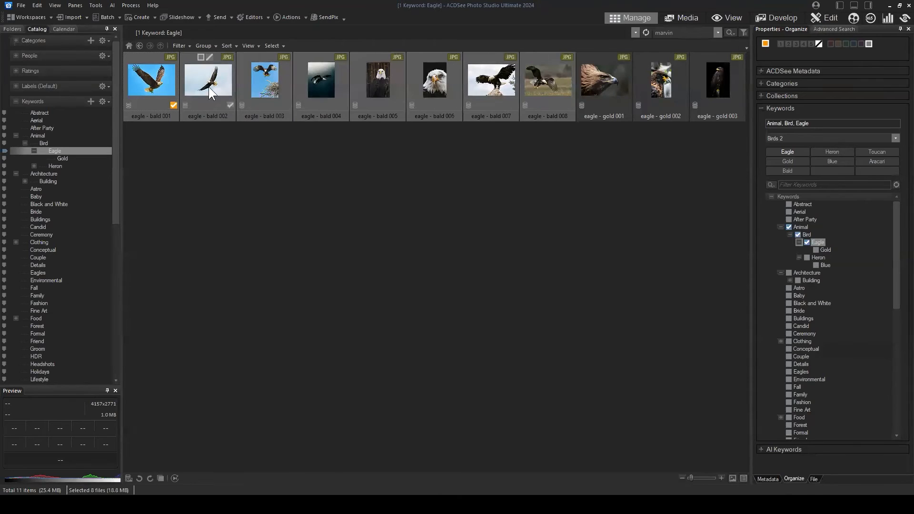
{"action": "left_click", "coordinate": [785, 170]}
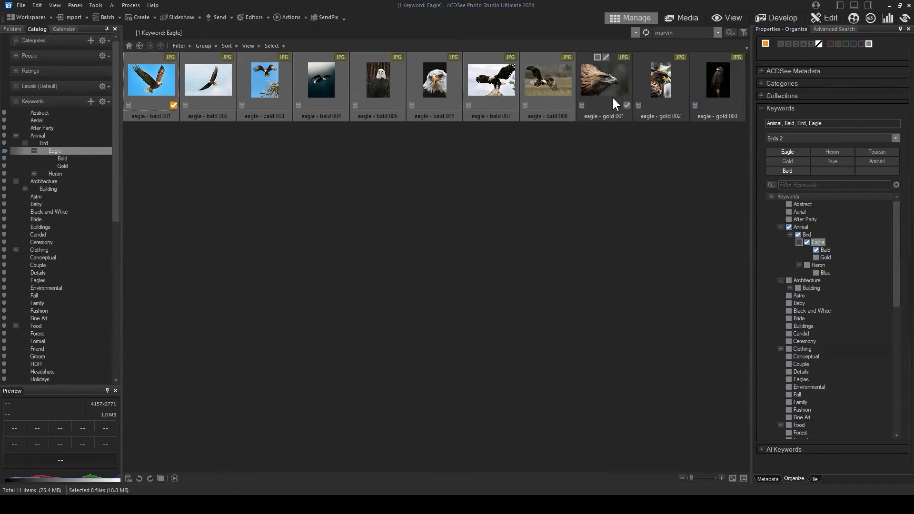
Clear the photo selection and browse the catalog by the Animal and Bird keywords.
{"action": "left_click", "coordinate": [550, 182]}
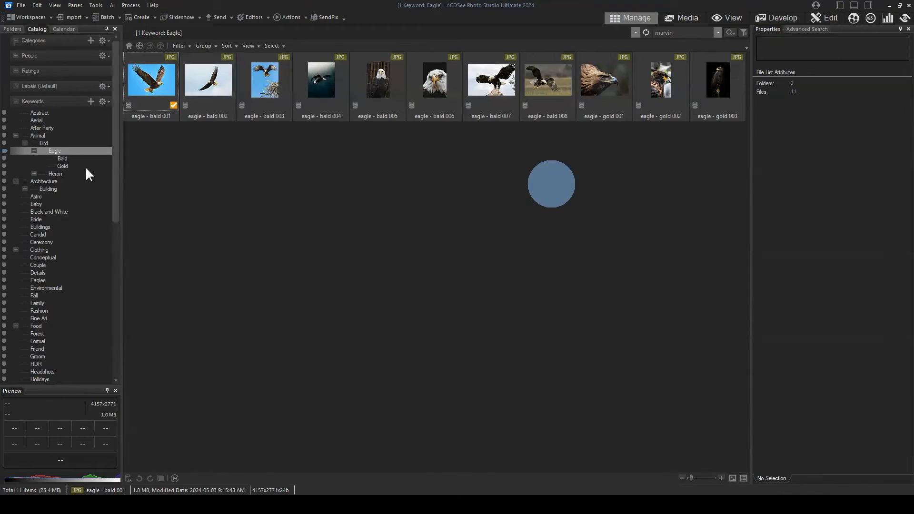
{"action": "left_click", "coordinate": [38, 136]}
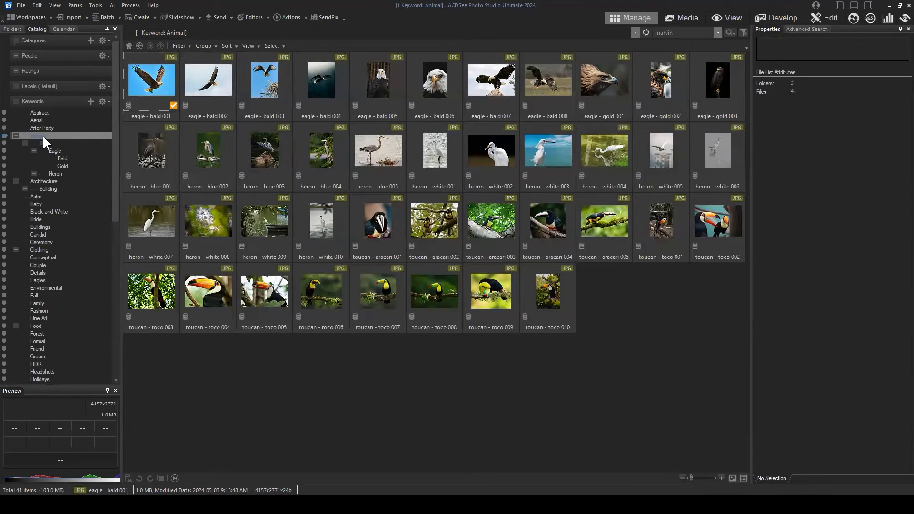
{"action": "left_click", "coordinate": [47, 143]}
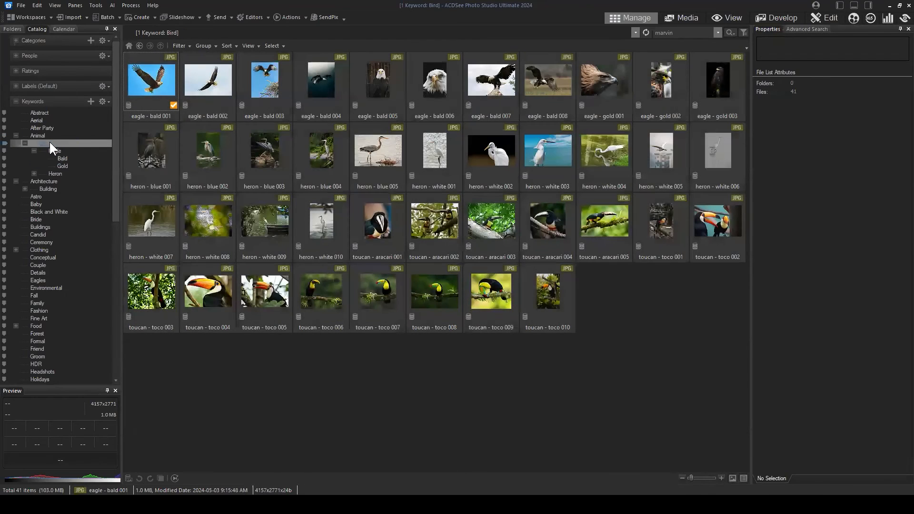
Browse the catalog photos by the Eagle, Bald and Gold keywords.
{"action": "left_click", "coordinate": [56, 152]}
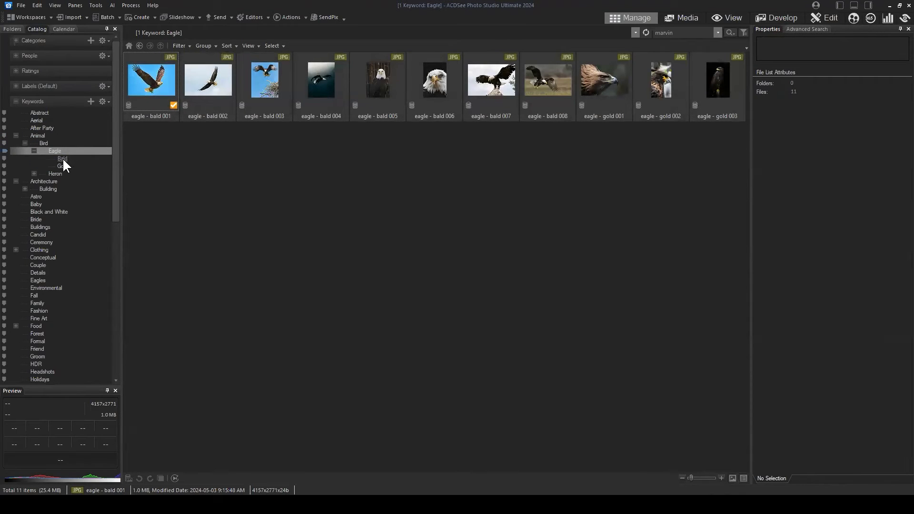
{"action": "left_click", "coordinate": [62, 159]}
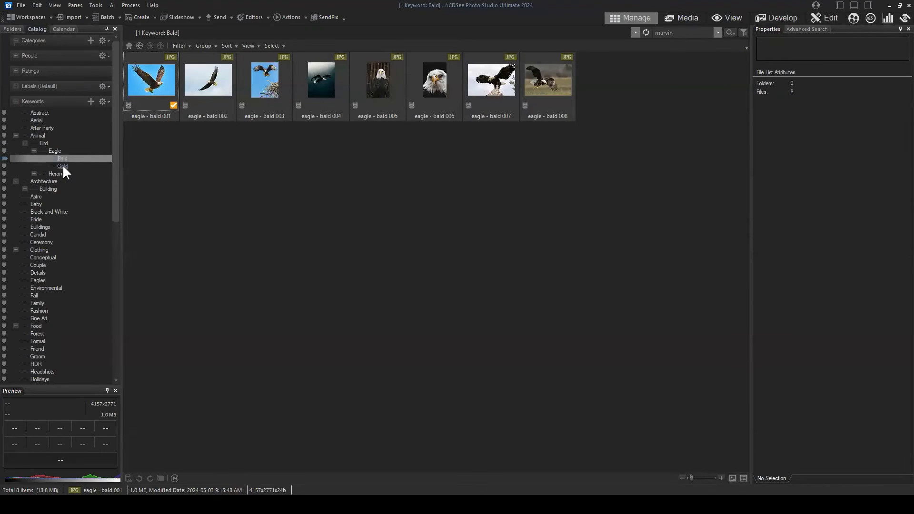
{"action": "left_click", "coordinate": [63, 166]}
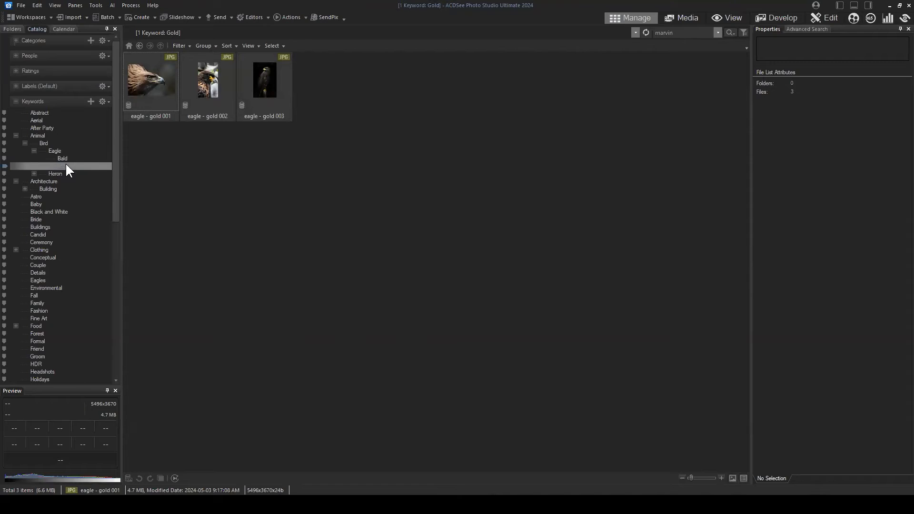
Select photo eagle - gold 001 and compare its assigned keywords with its AI keywords.
{"action": "left_click", "coordinate": [157, 81]}
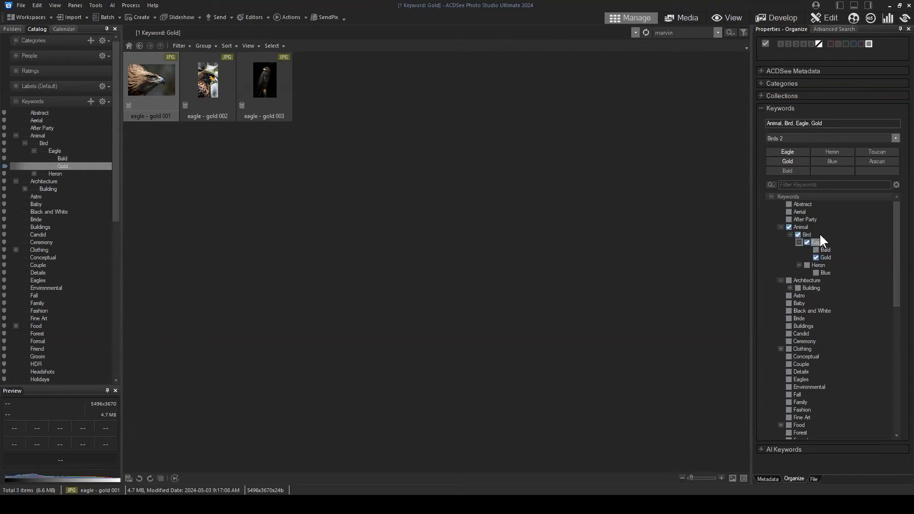
{"action": "left_click", "coordinate": [760, 108]}
{"action": "left_click", "coordinate": [760, 122]}
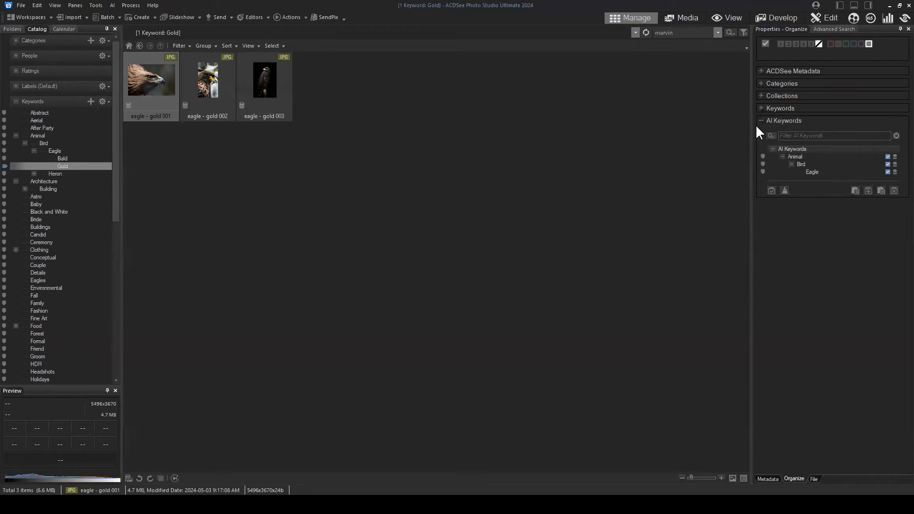
{"action": "left_click", "coordinate": [761, 108]}
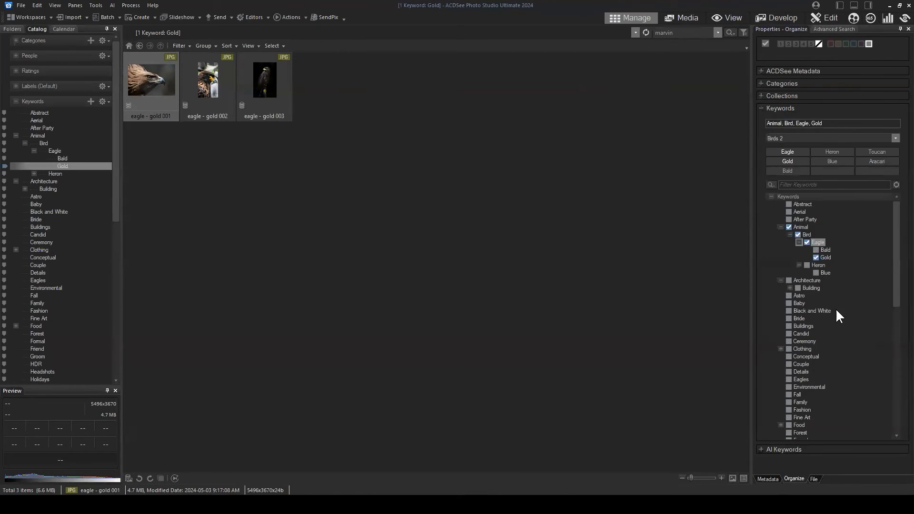
{"action": "left_click", "coordinate": [760, 449]}
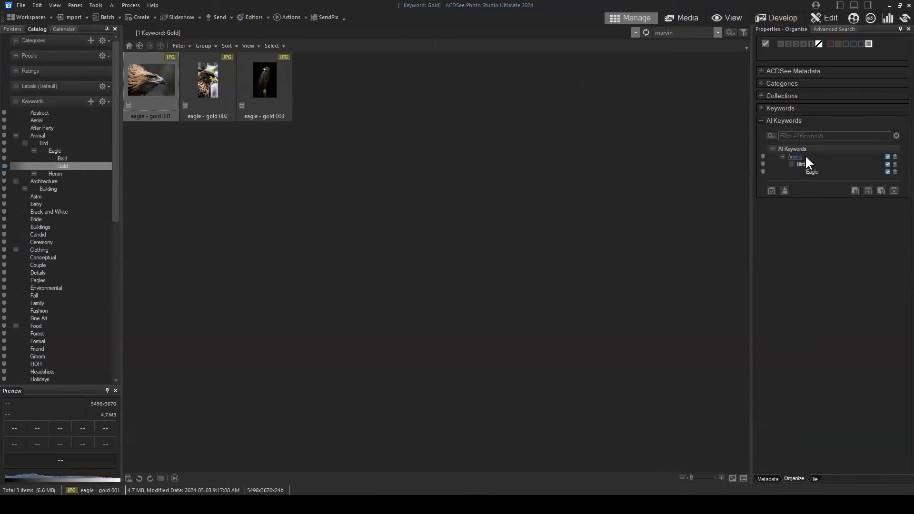
Browse the catalog by the Animal AI keyword and by the regular Animal keyword to compare the two.
{"action": "left_click", "coordinate": [16, 101]}
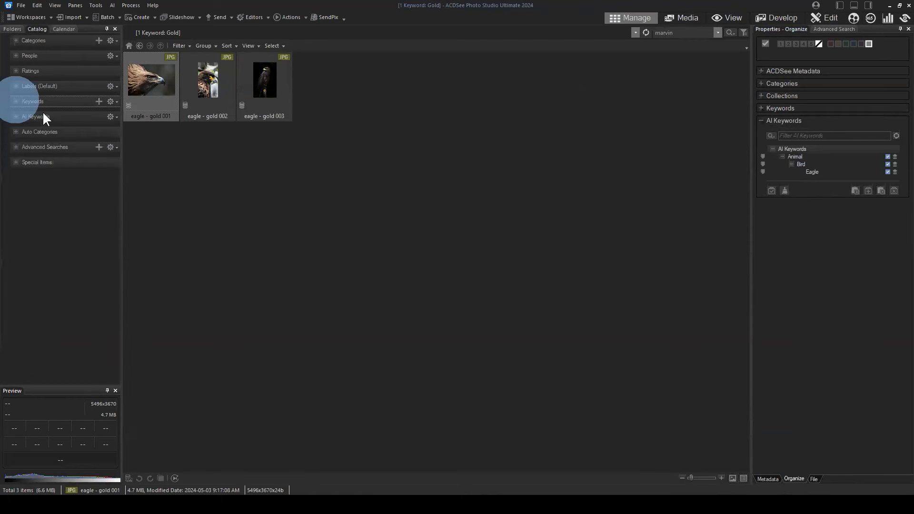
{"action": "left_click", "coordinate": [41, 116]}
{"action": "left_click", "coordinate": [37, 128]}
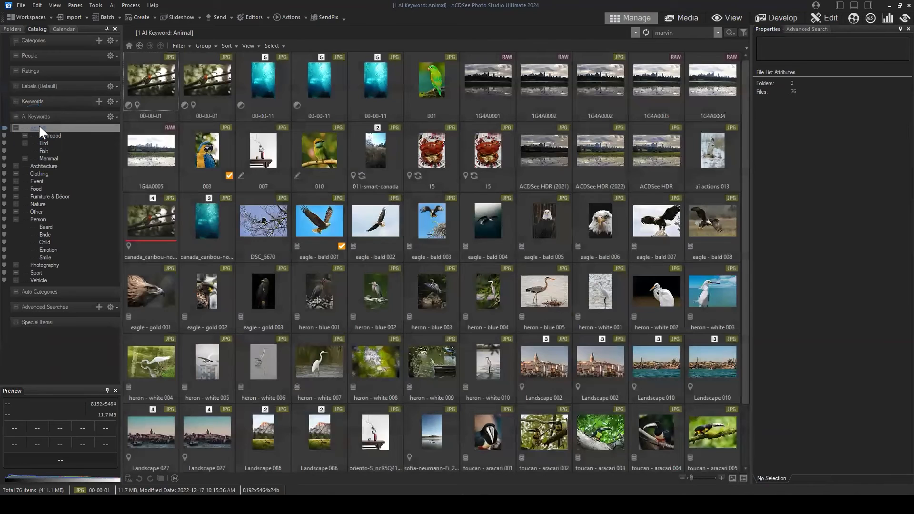
{"action": "left_click", "coordinate": [17, 99]}
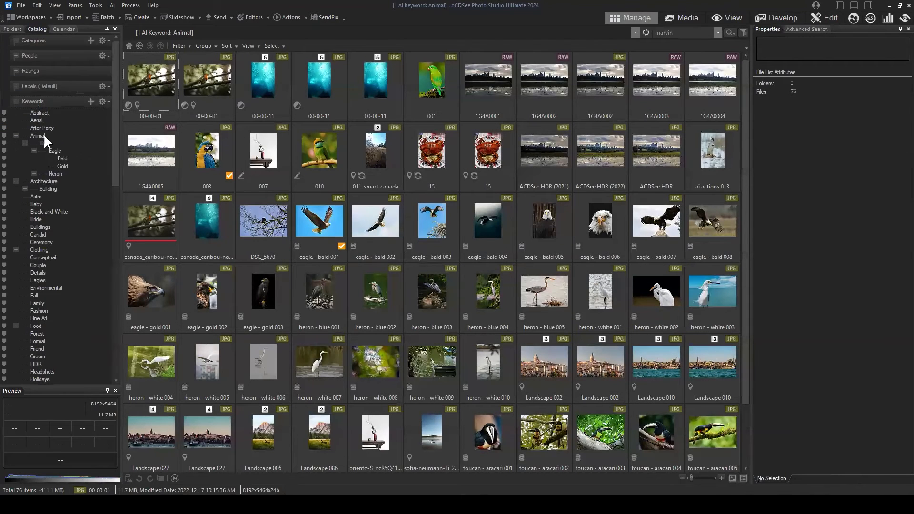
{"action": "left_click", "coordinate": [38, 135]}
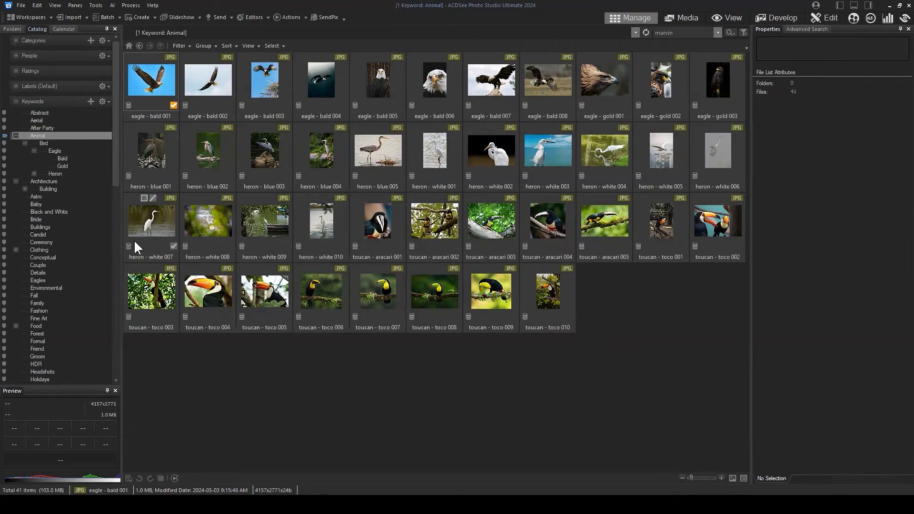
Switch the catalog view repeatedly between the Eagle keyword and its Gold and Bald sub-keywords.
{"action": "left_click", "coordinate": [57, 151]}
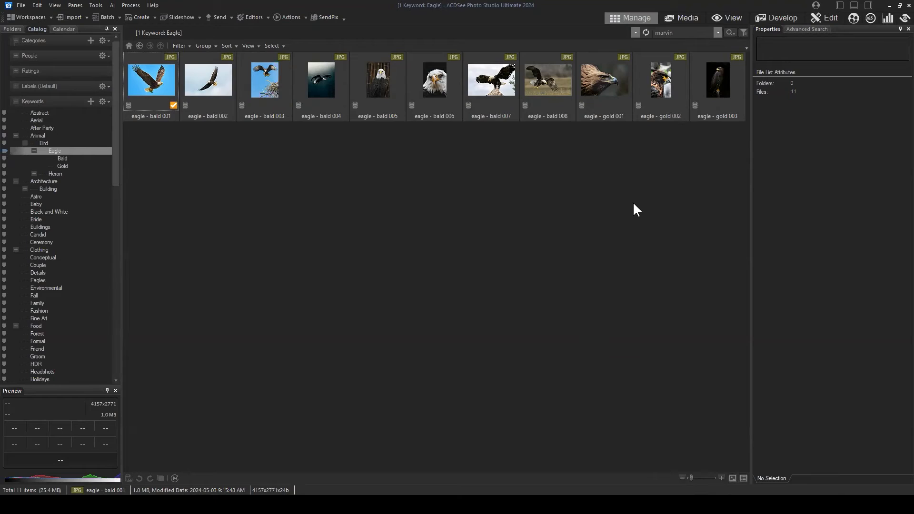
{"action": "left_click", "coordinate": [63, 166]}
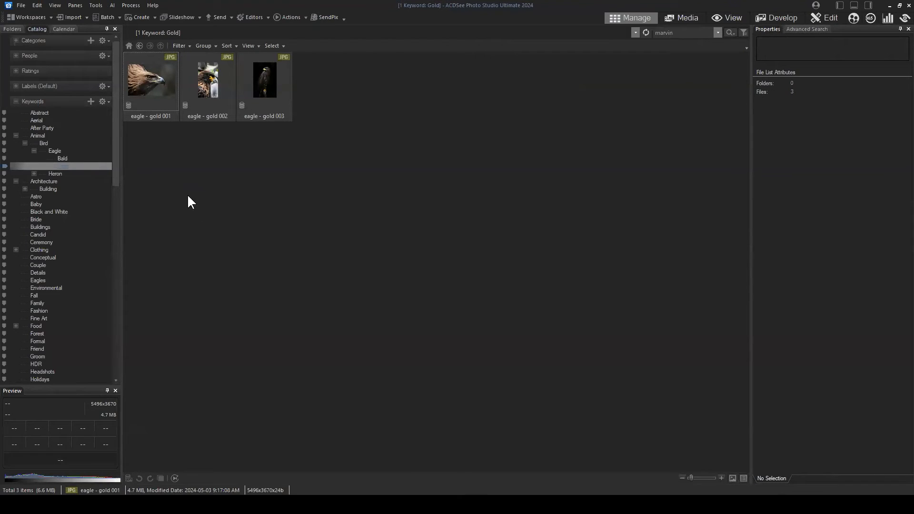
{"action": "left_click", "coordinate": [63, 158]}
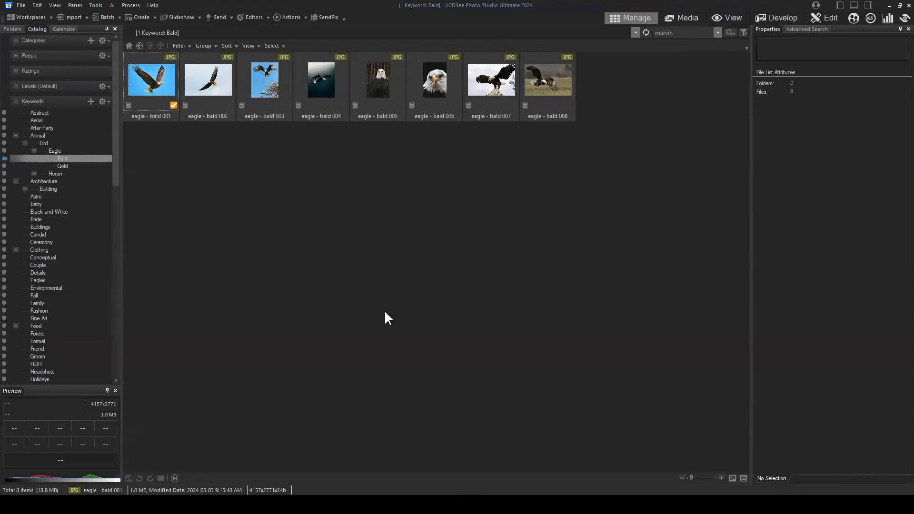
{"action": "left_click", "coordinate": [53, 150]}
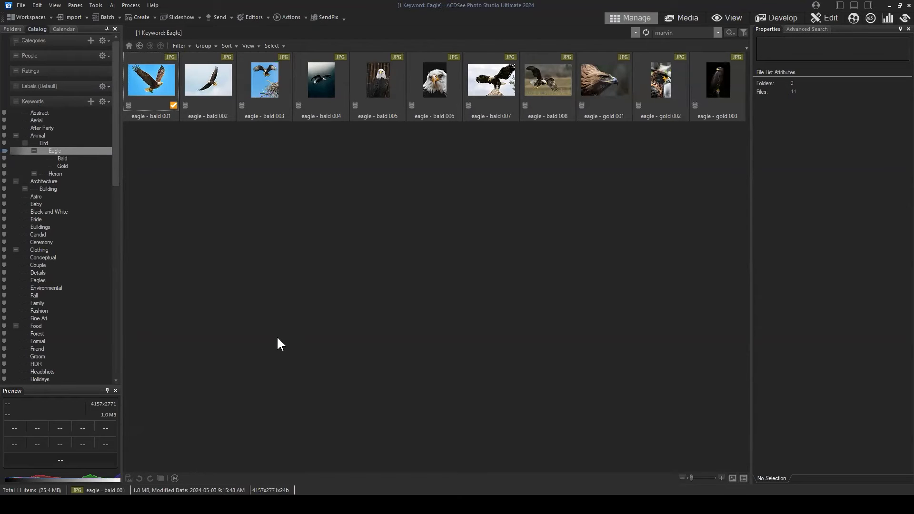
{"action": "left_click", "coordinate": [62, 158]}
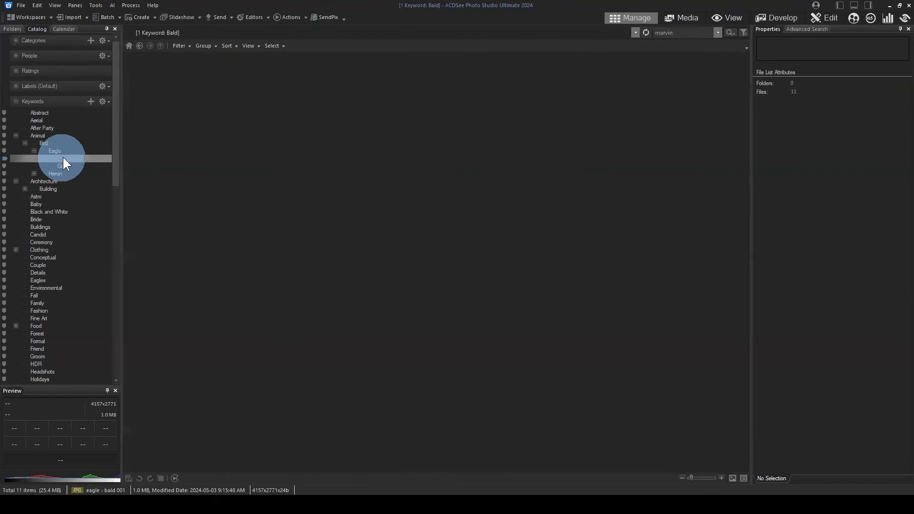
{"action": "left_click", "coordinate": [62, 166]}
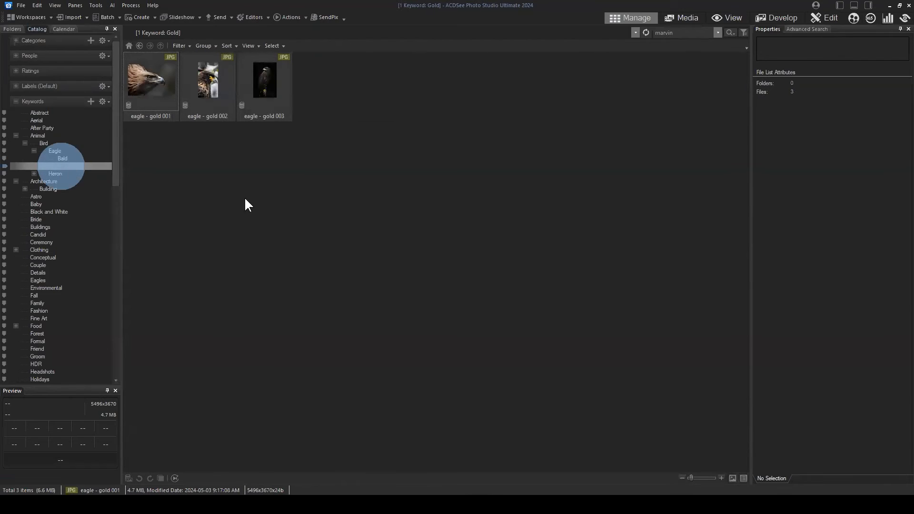
Show the Bird keyword's photos, select heron - white 001 through 010 and inspect their assigned keywords.
{"action": "left_click", "coordinate": [42, 142]}
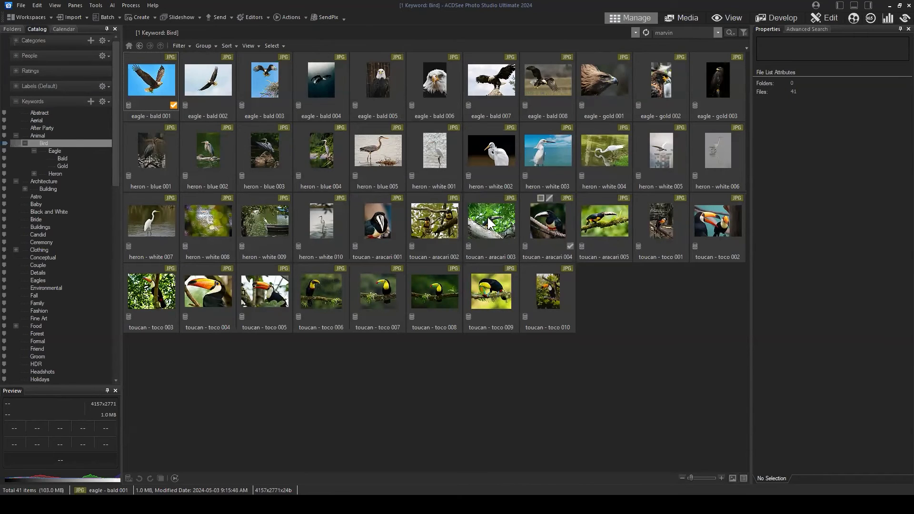
{"action": "left_click", "coordinate": [427, 152]}
{"action": "left_click", "coordinate": [330, 221], "text": "shift"}
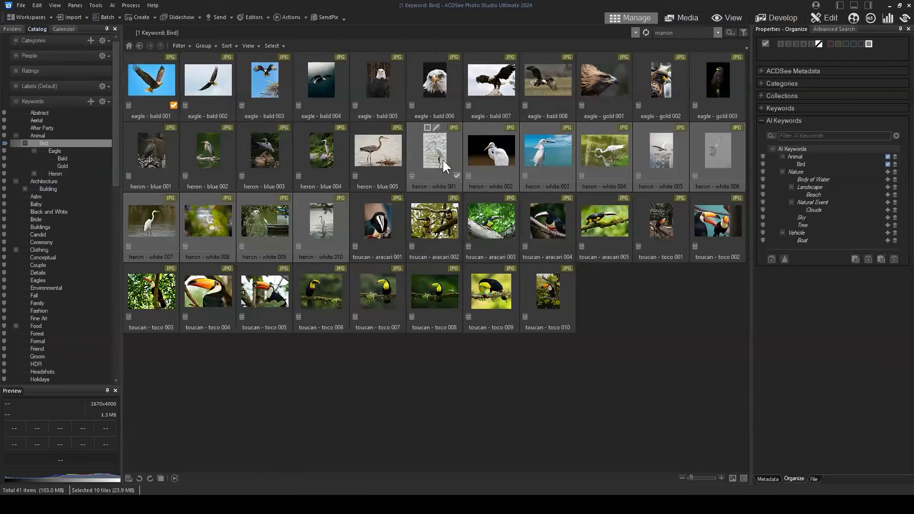
{"action": "left_click", "coordinate": [773, 121]}
{"action": "left_click", "coordinate": [773, 108]}
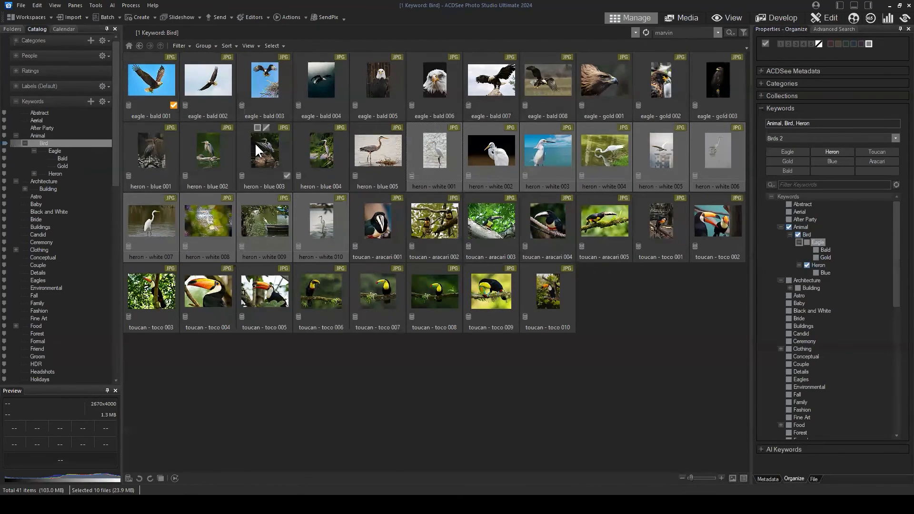
Assign the Heron keyword to photos heron - blue 001 through 005.
{"action": "left_click", "coordinate": [152, 142]}
{"action": "left_click", "coordinate": [384, 155], "text": "shift"}
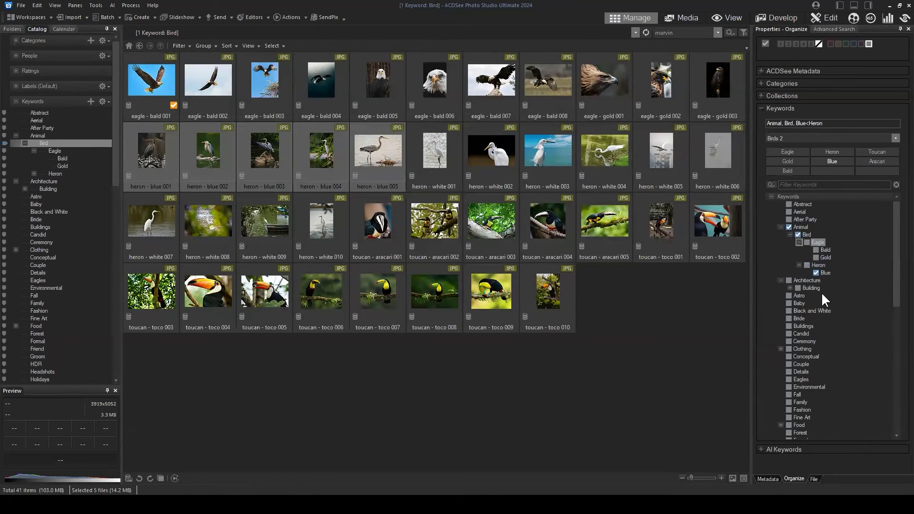
{"action": "left_click", "coordinate": [807, 264]}
Add Animal|Bird|Heron|White to the middle third-row slot of the Birds 2 quick keyword set.
{"action": "left_click", "coordinate": [895, 138]}
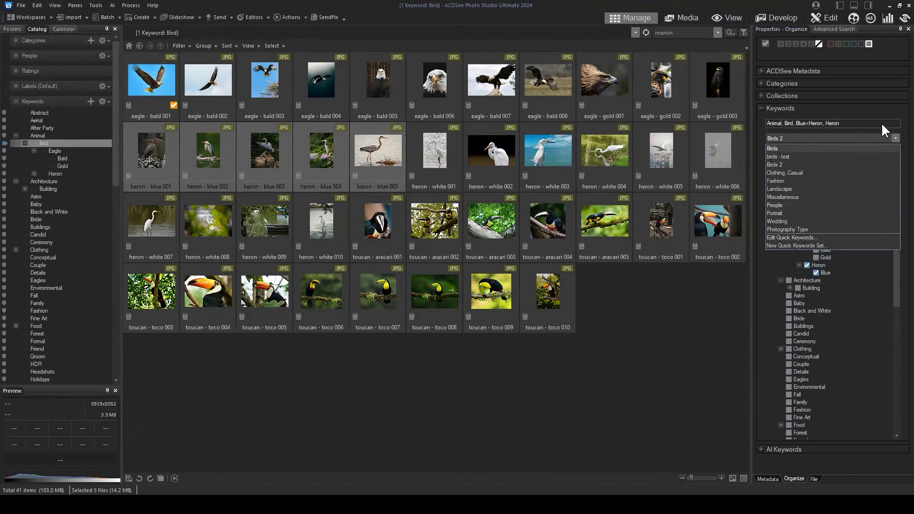
{"action": "left_click", "coordinate": [792, 236]}
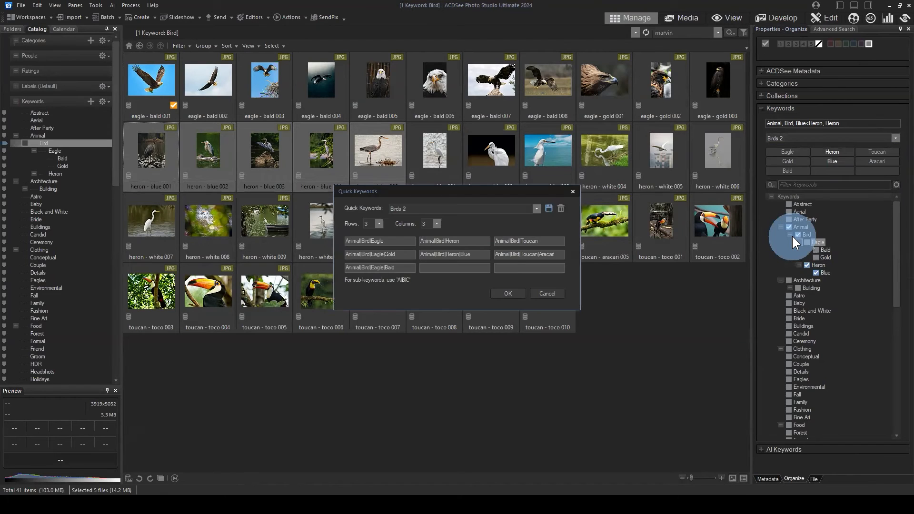
{"action": "left_click", "coordinate": [443, 268]}
{"action": "left_click_drag", "start_coordinate": [481, 256], "coordinate": [381, 256]}
{"action": "key", "text": "ctrl+c"}
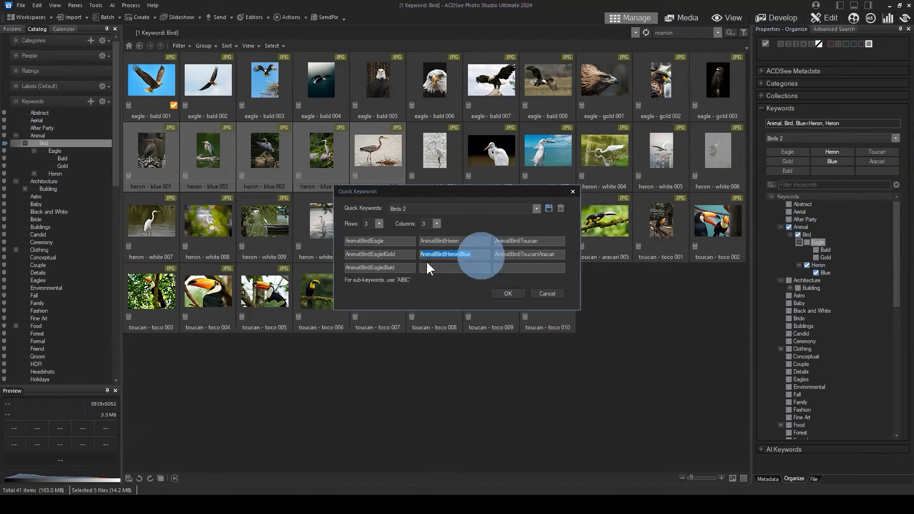
{"action": "left_click", "coordinate": [438, 269]}
{"action": "key", "text": "ctrl+v"}
{"action": "double_click", "coordinate": [476, 269]}
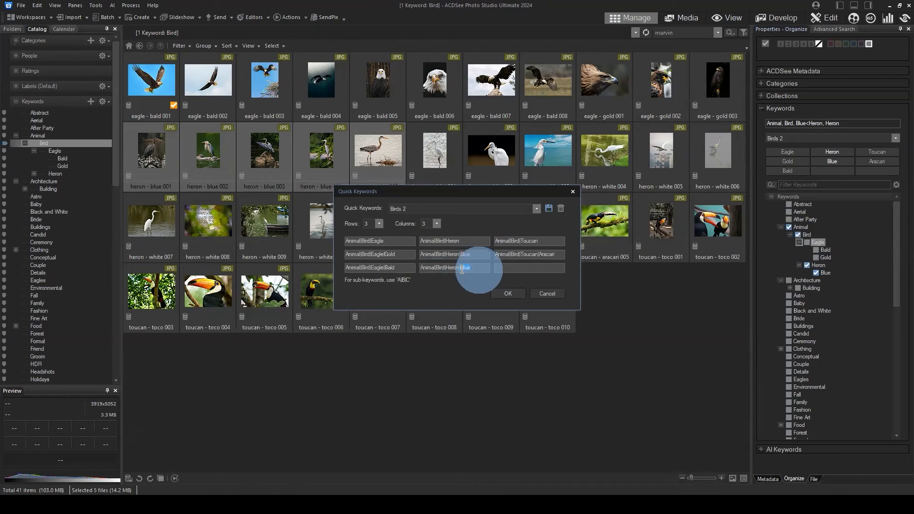
{"action": "type", "text": "White"}
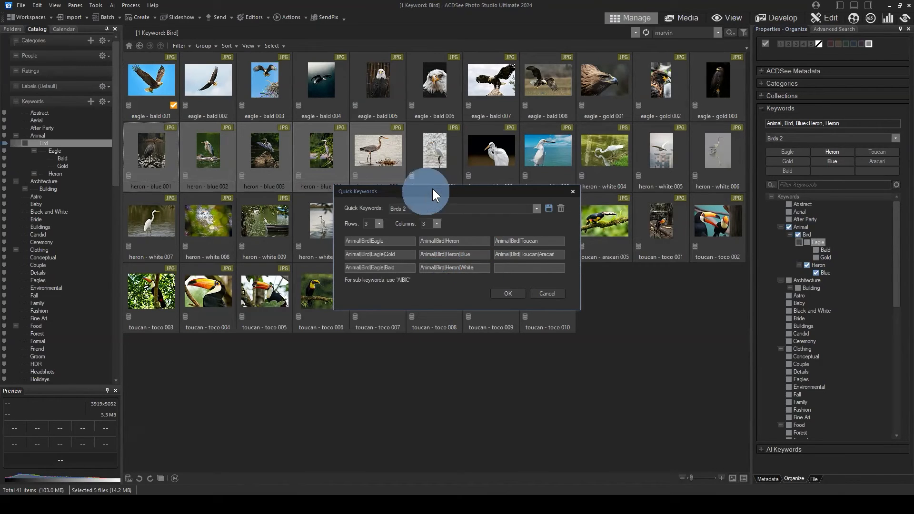
Review the three heron entries, save the changes to the Birds 2 set and clear the photo selection.
{"action": "left_click_drag", "start_coordinate": [433, 188], "coordinate": [442, 178]}
{"action": "triple_click", "coordinate": [486, 233]}
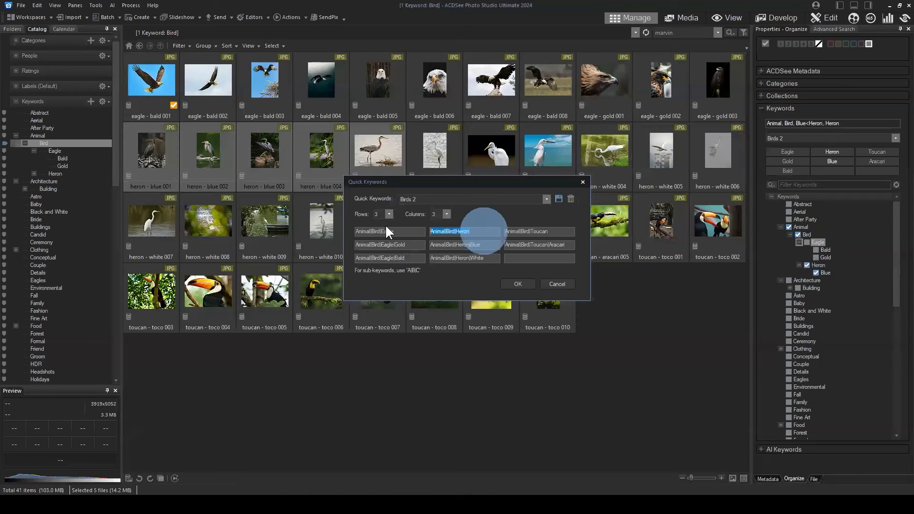
{"action": "triple_click", "coordinate": [489, 246]}
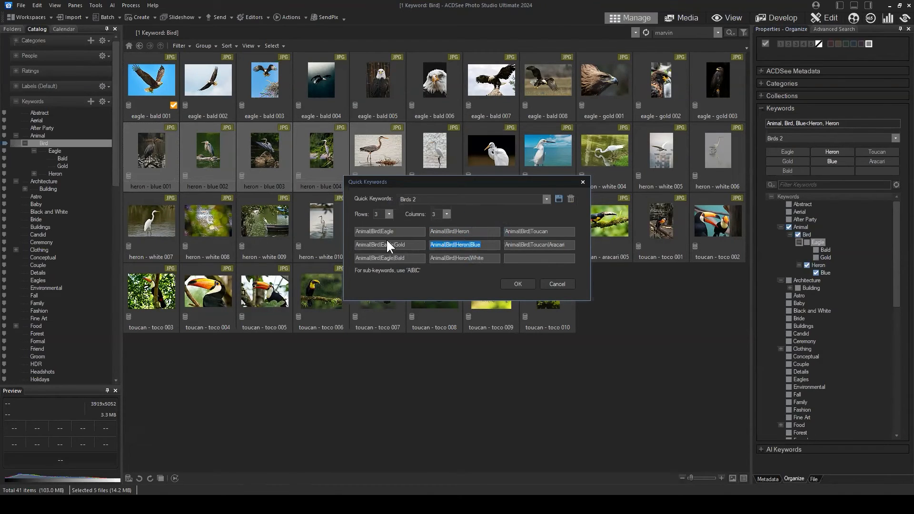
{"action": "triple_click", "coordinate": [494, 258]}
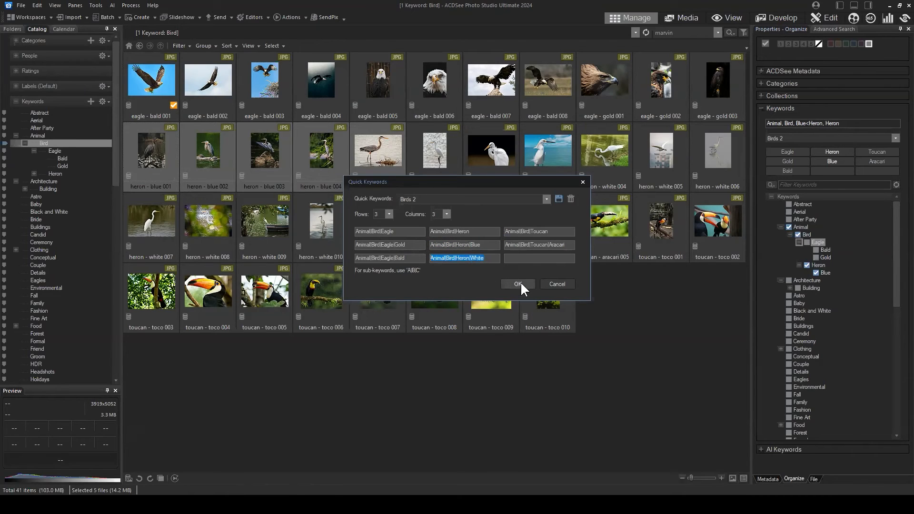
{"action": "left_click", "coordinate": [519, 284]}
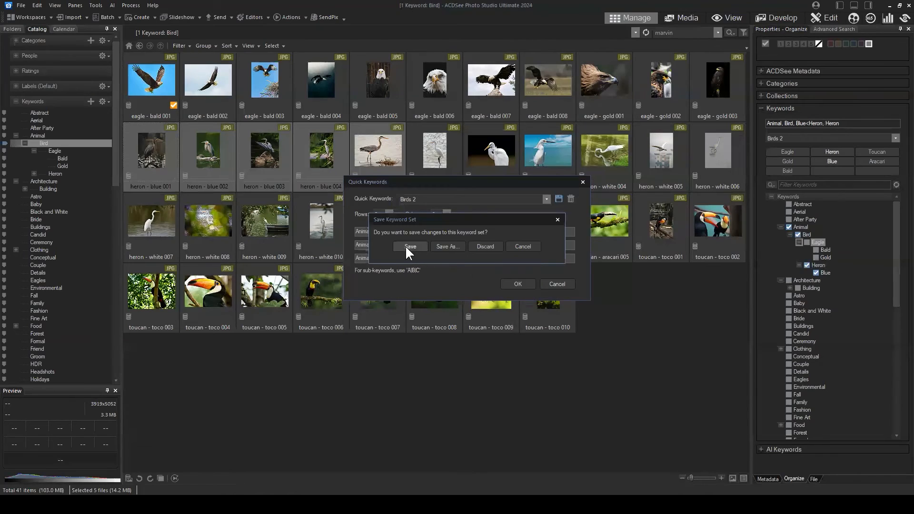
{"action": "left_click", "coordinate": [408, 245]}
{"action": "left_click", "coordinate": [626, 327]}
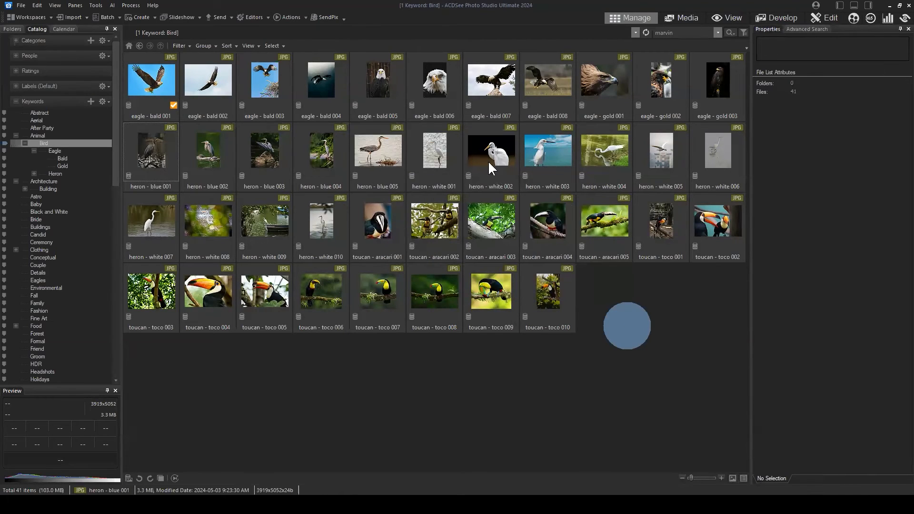
Assign the White keyword under Heron to photos heron - white 001 through 010 and clear the selection.
{"action": "left_click", "coordinate": [436, 149]}
{"action": "left_click", "coordinate": [319, 226], "text": "shift"}
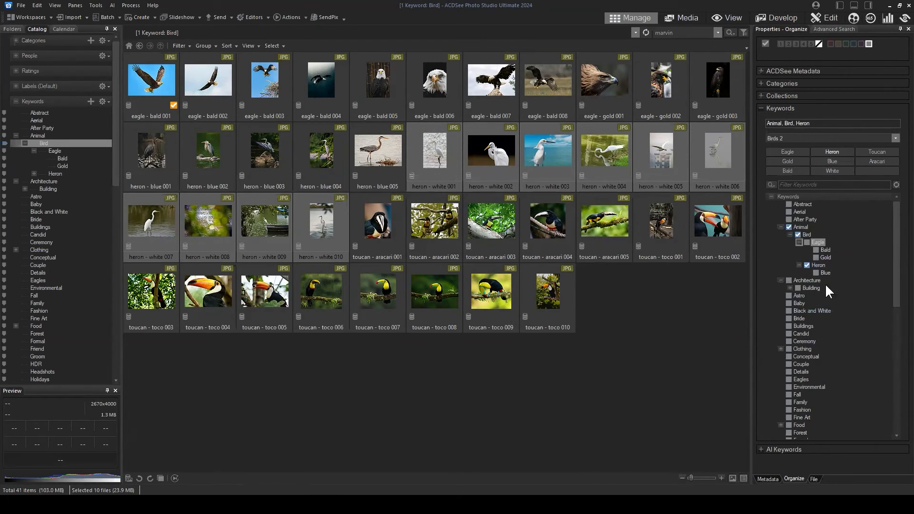
{"action": "left_click", "coordinate": [660, 347]}
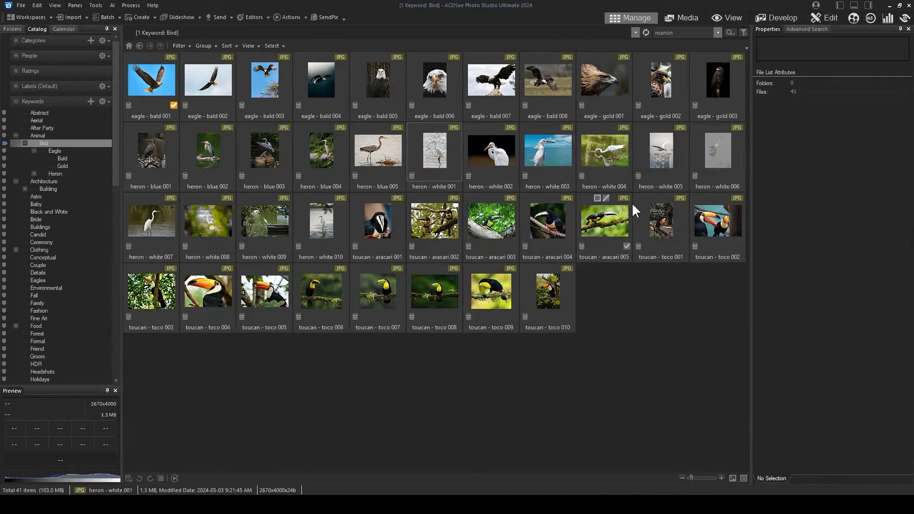
{"action": "left_click", "coordinate": [598, 157]}
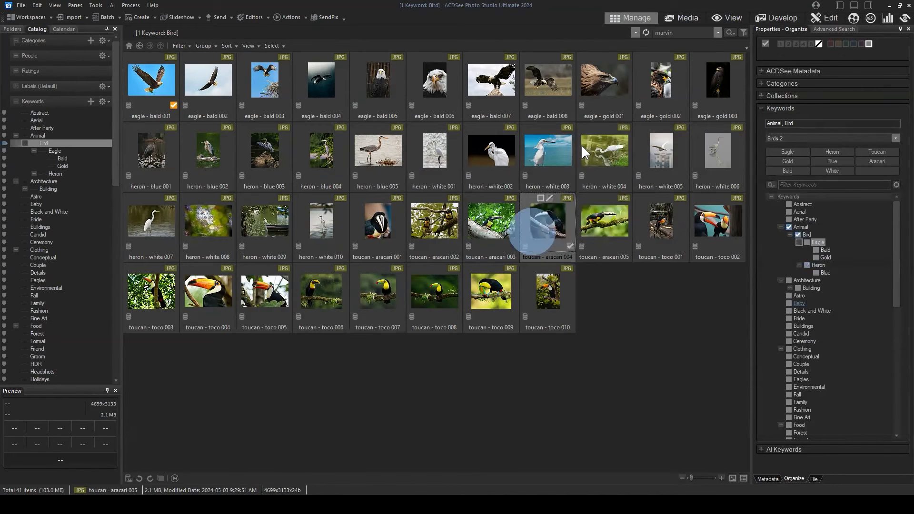
{"action": "left_click", "coordinate": [440, 150]}
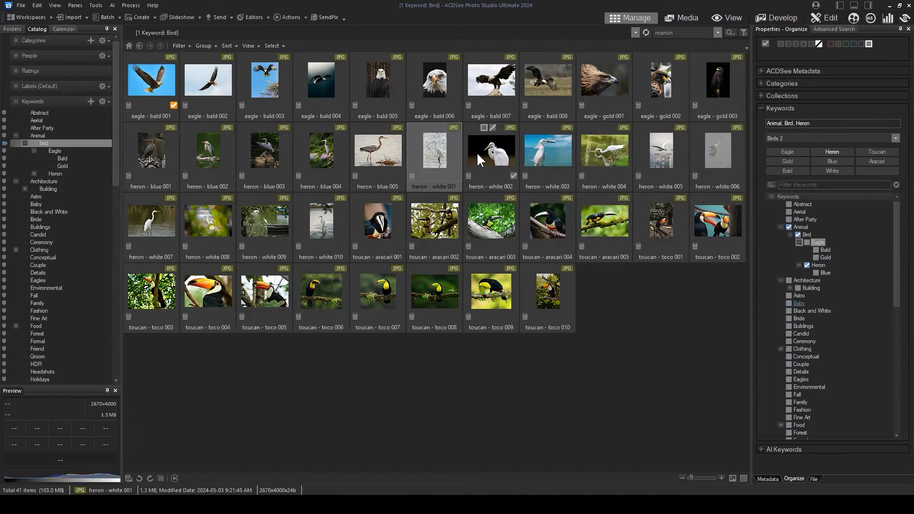
{"action": "left_click", "coordinate": [436, 150]}
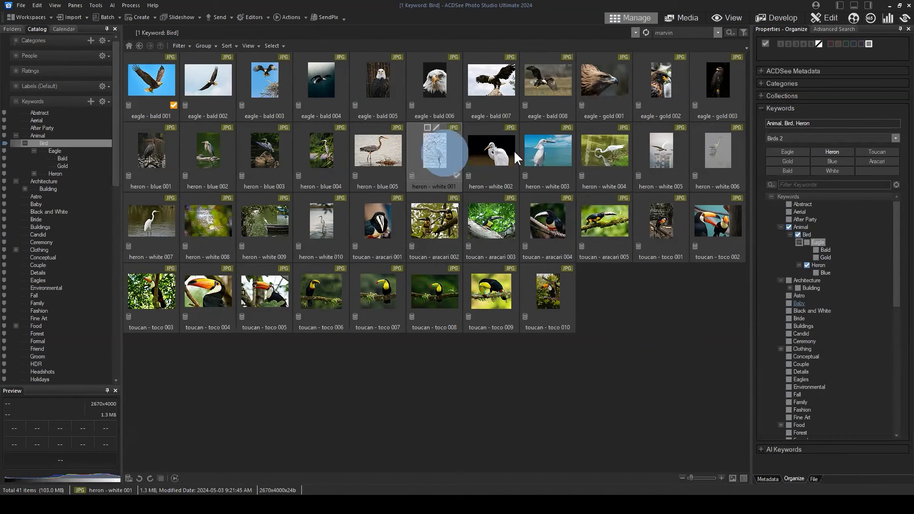
{"action": "left_click", "coordinate": [320, 224], "text": "shift"}
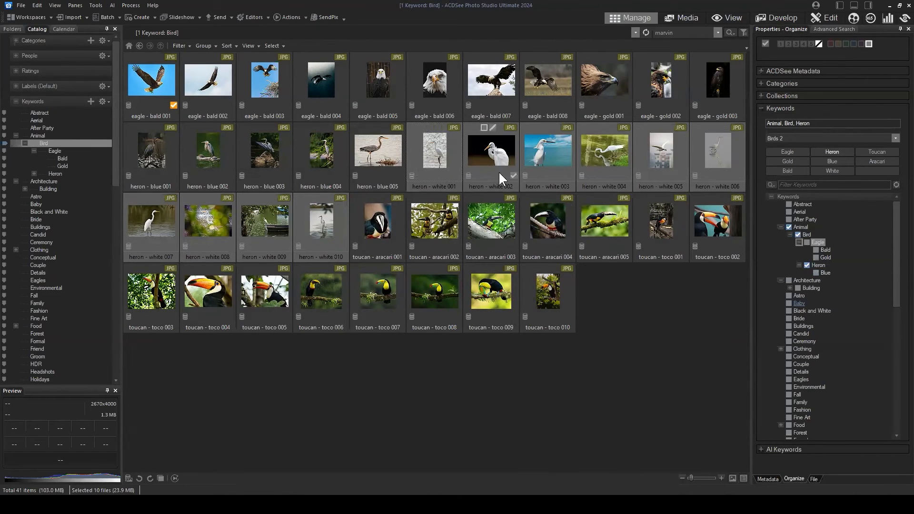
{"action": "left_click", "coordinate": [832, 169]}
{"action": "left_click", "coordinate": [656, 301]}
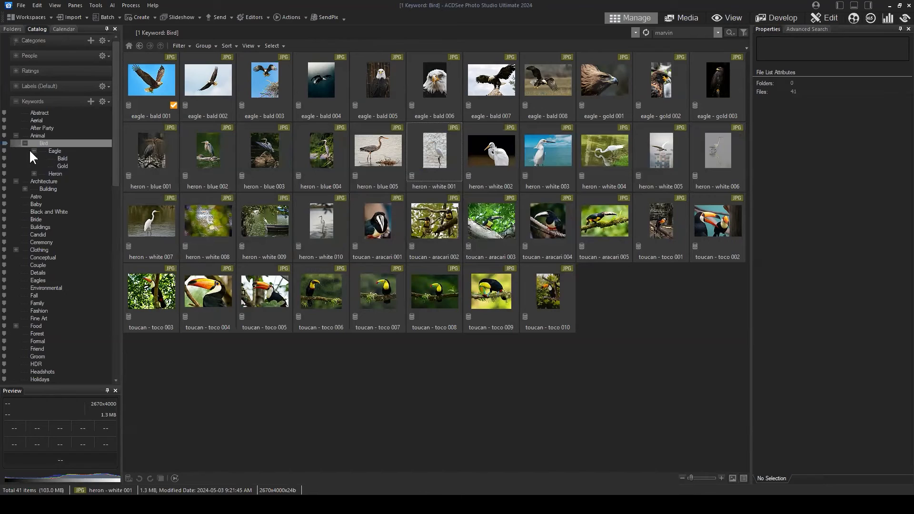
Expand the Heron keyword, show the photos tagged White and dismiss the Malwarebytes notification.
{"action": "left_click", "coordinate": [34, 173]}
{"action": "left_click", "coordinate": [63, 188]}
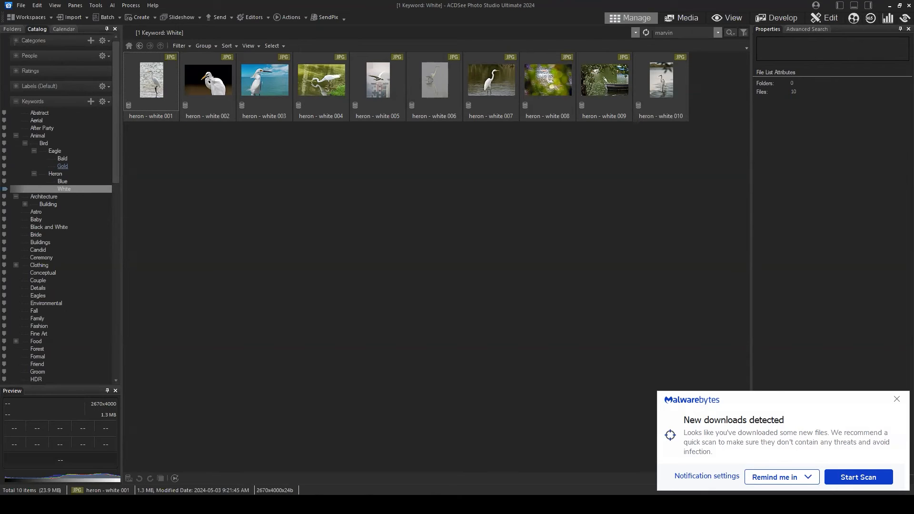
{"action": "left_click", "coordinate": [896, 399]}
{"action": "left_click", "coordinate": [572, 285]}
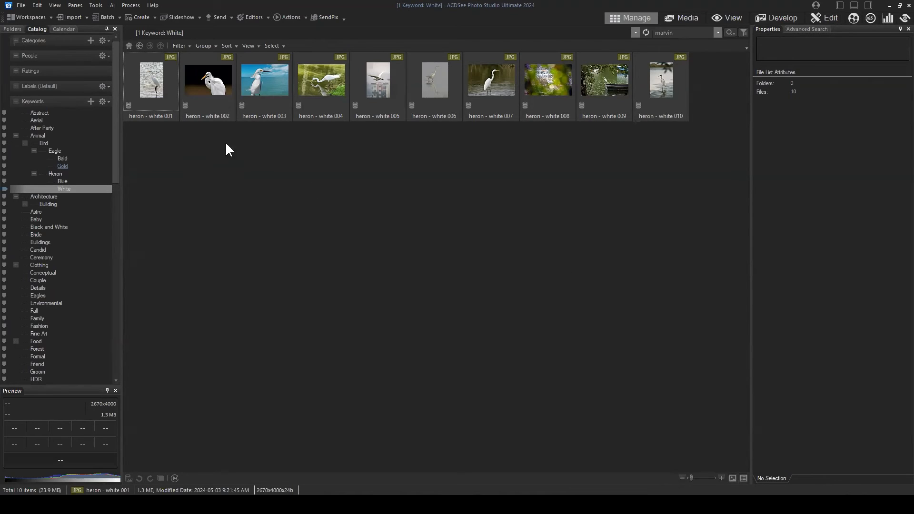
Show the contents of the Birds folder, select all of its photos and clear the selection.
{"action": "left_click", "coordinate": [12, 29]}
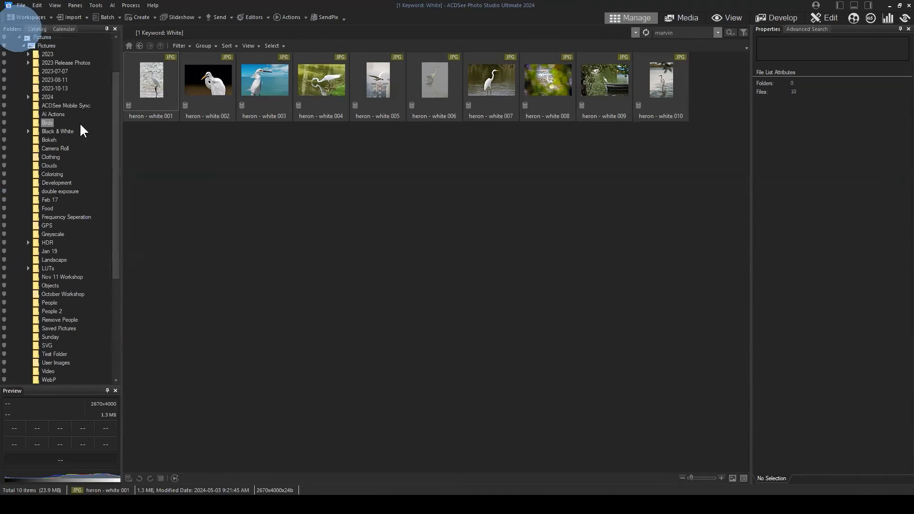
{"action": "left_click", "coordinate": [47, 123]}
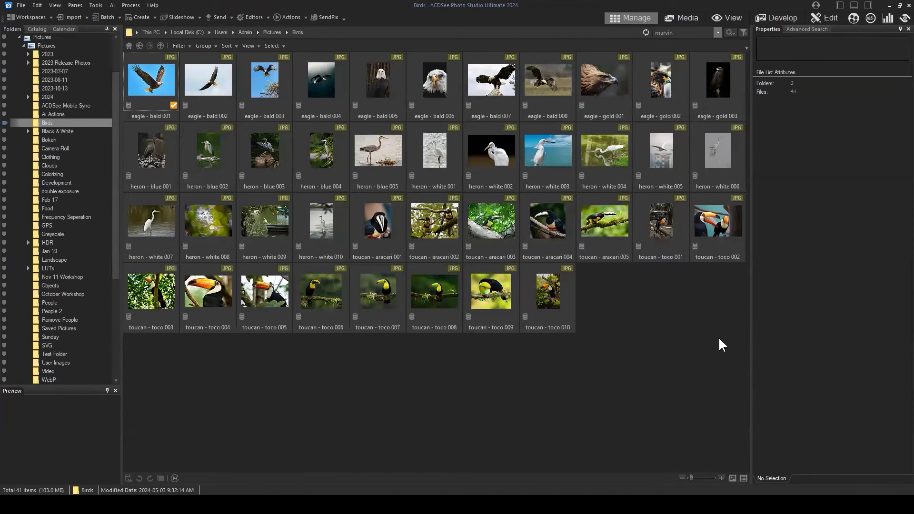
{"action": "left_click_drag", "start_coordinate": [732, 323], "coordinate": [146, 85]}
{"action": "left_click", "coordinate": [673, 328]}
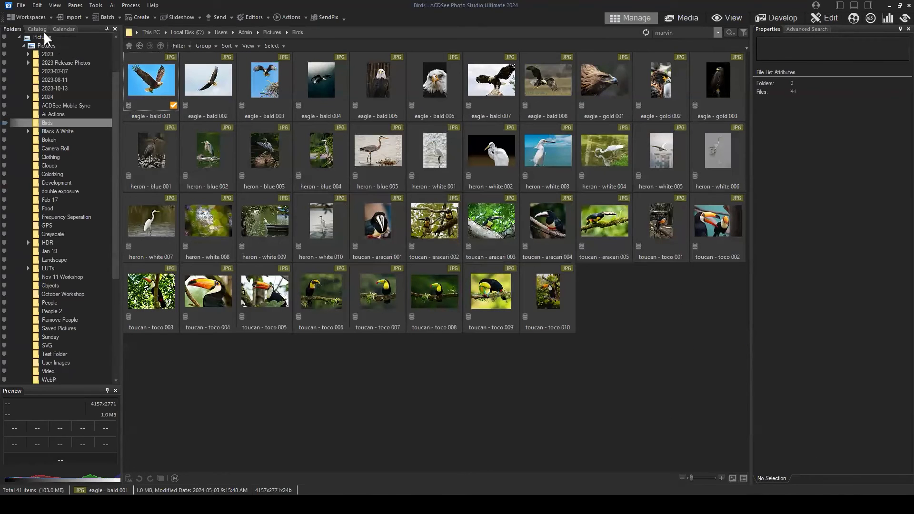
Browse the photos by keyword through Bird, Eagle, Bald, Gold, Heron, Blue and White.
{"action": "left_click", "coordinate": [37, 29]}
{"action": "left_click", "coordinate": [43, 143]}
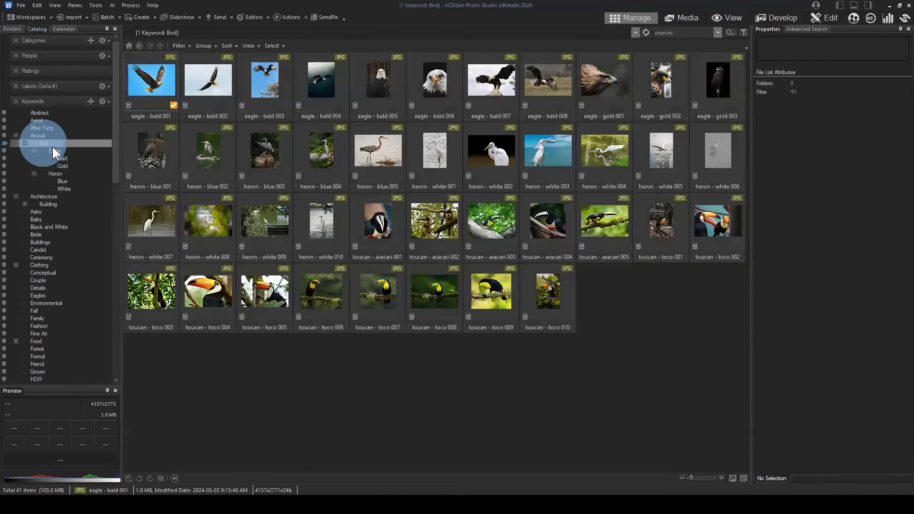
{"action": "left_click", "coordinate": [55, 151]}
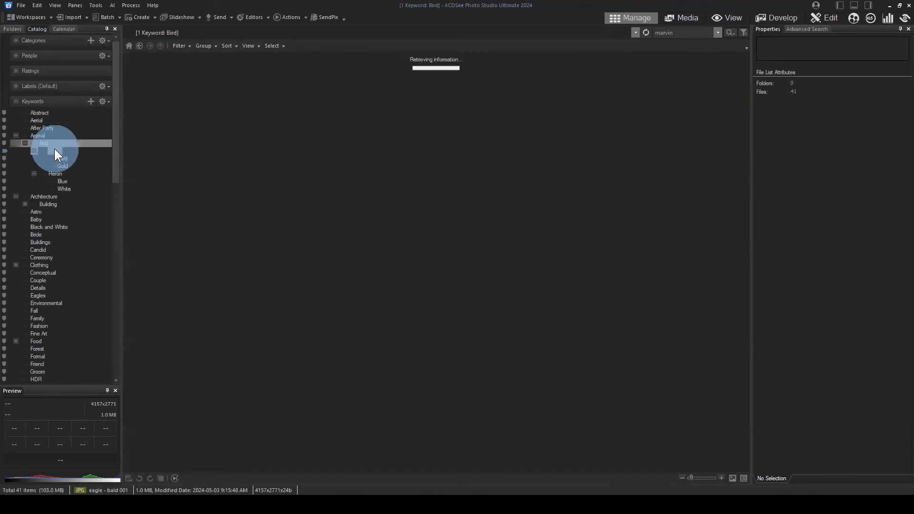
{"action": "left_click", "coordinate": [64, 159]}
{"action": "left_click", "coordinate": [66, 165]}
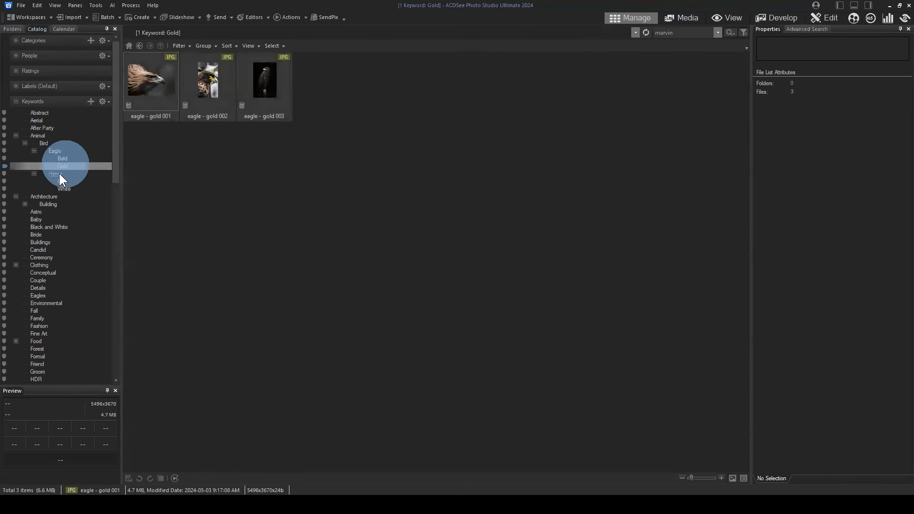
{"action": "left_click", "coordinate": [61, 173]}
{"action": "left_click", "coordinate": [64, 182]}
{"action": "left_click", "coordinate": [67, 188]}
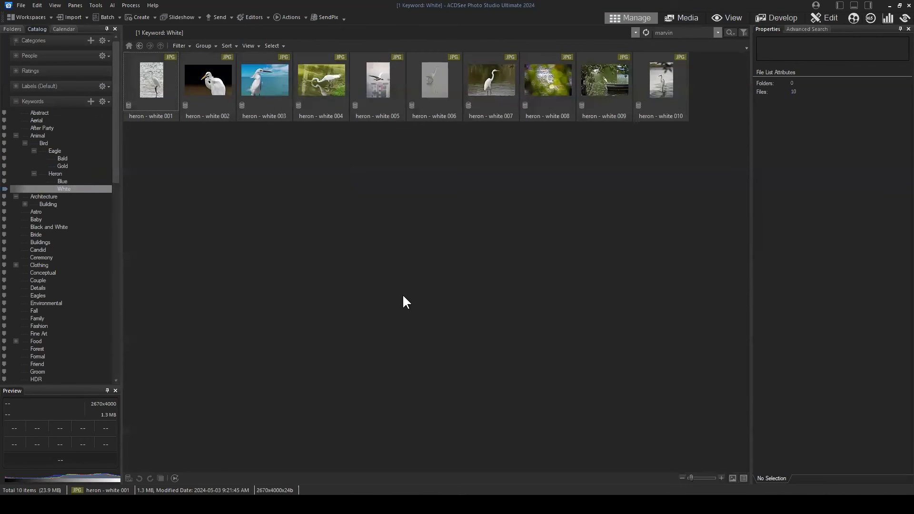
Inspect the assigned keywords and file information of heron - white 005.
{"action": "left_click", "coordinate": [368, 80]}
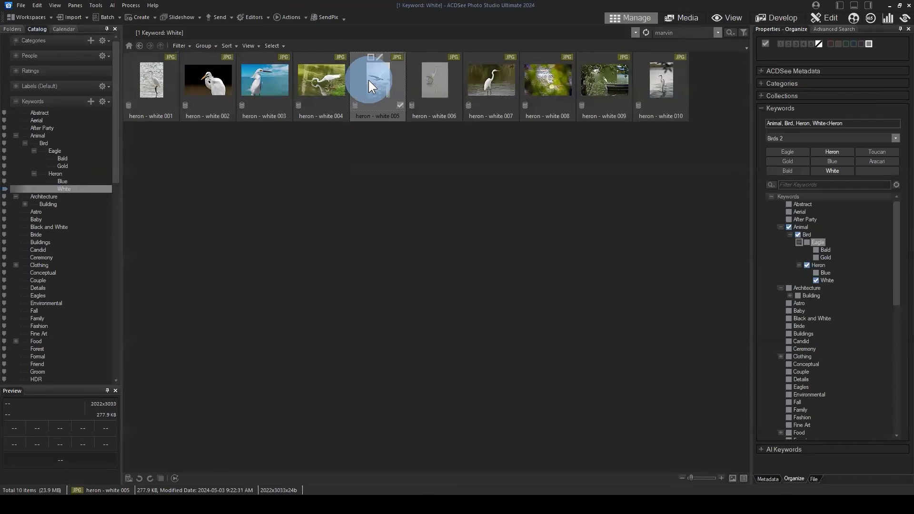
{"action": "left_click", "coordinate": [815, 479]}
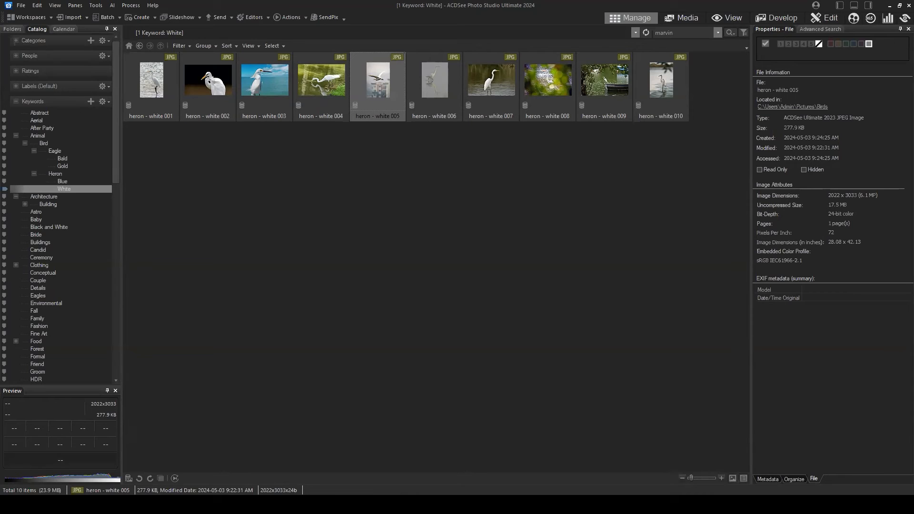
{"action": "left_click", "coordinate": [307, 271]}
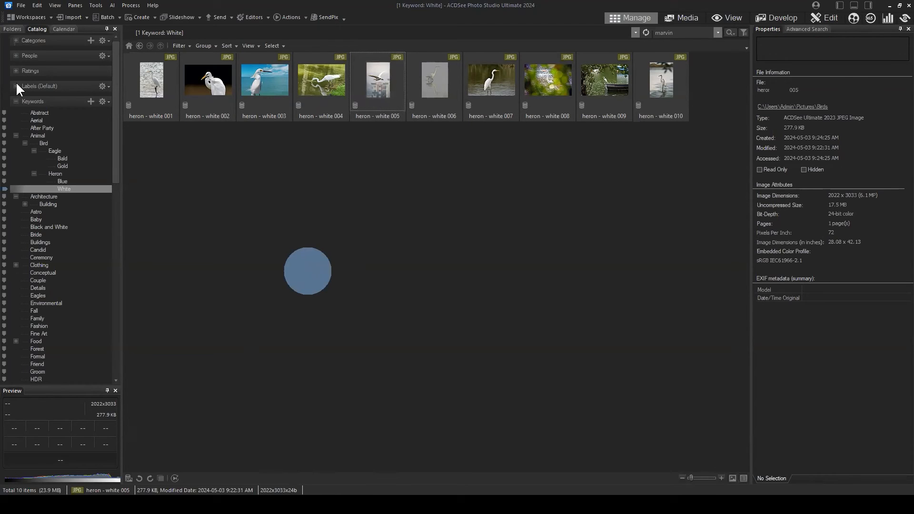
Return to the Birds folder and show all of its photos with nothing selected.
{"action": "left_click", "coordinate": [13, 29]}
{"action": "left_click", "coordinate": [153, 77]}
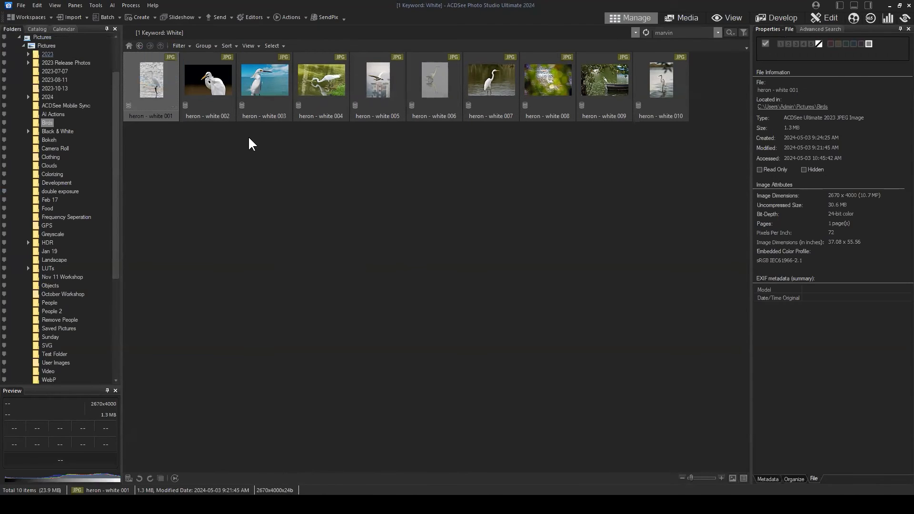
{"action": "left_click", "coordinate": [47, 122]}
{"action": "left_click", "coordinate": [618, 333]}
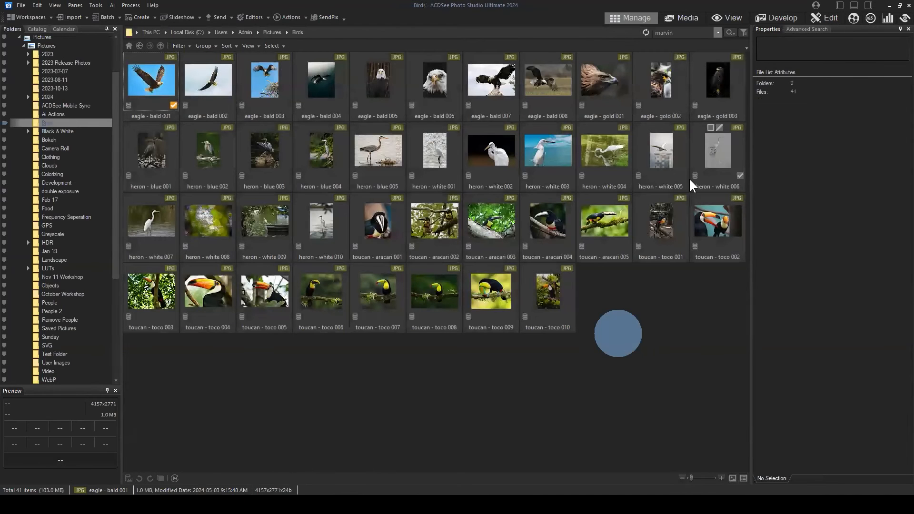
Select toucan - aracari 001 through toucan - toco 010, review the Birds 2 quick keyword entries and assign the Toucan keyword.
{"action": "left_click", "coordinate": [392, 227]}
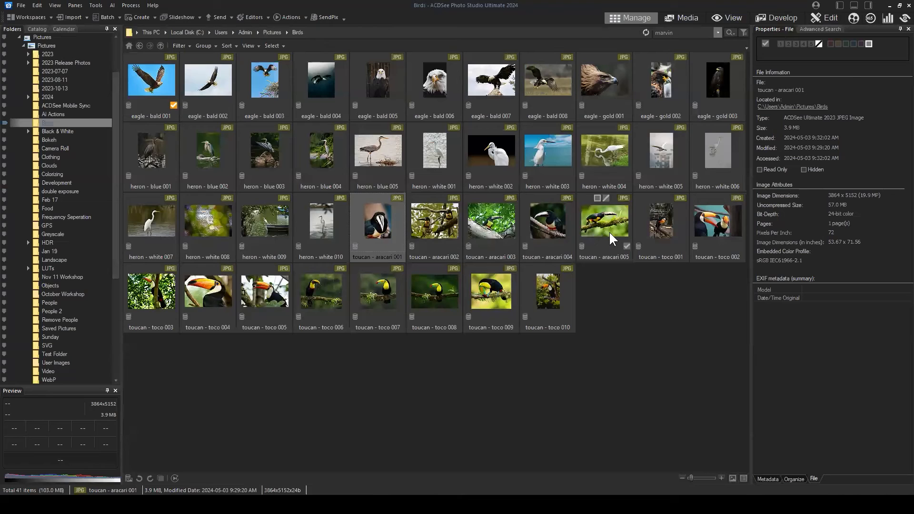
{"action": "left_click", "coordinate": [793, 479]}
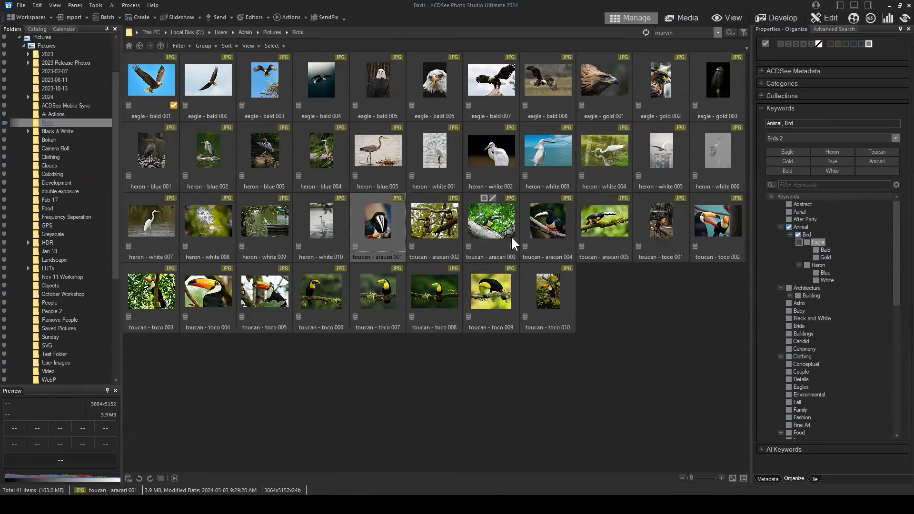
{"action": "left_click", "coordinate": [375, 220]}
{"action": "left_click", "coordinate": [536, 300], "text": "shift"}
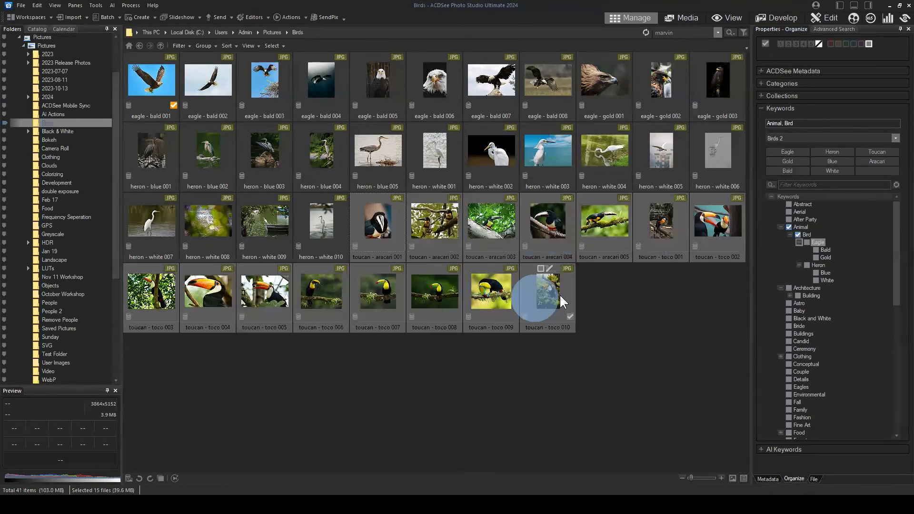
{"action": "left_click", "coordinate": [895, 138]}
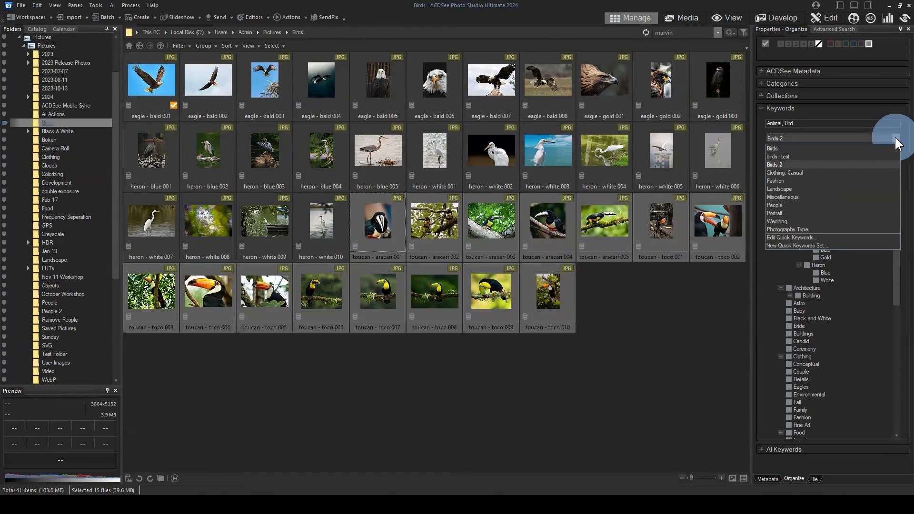
{"action": "left_click", "coordinate": [786, 236]}
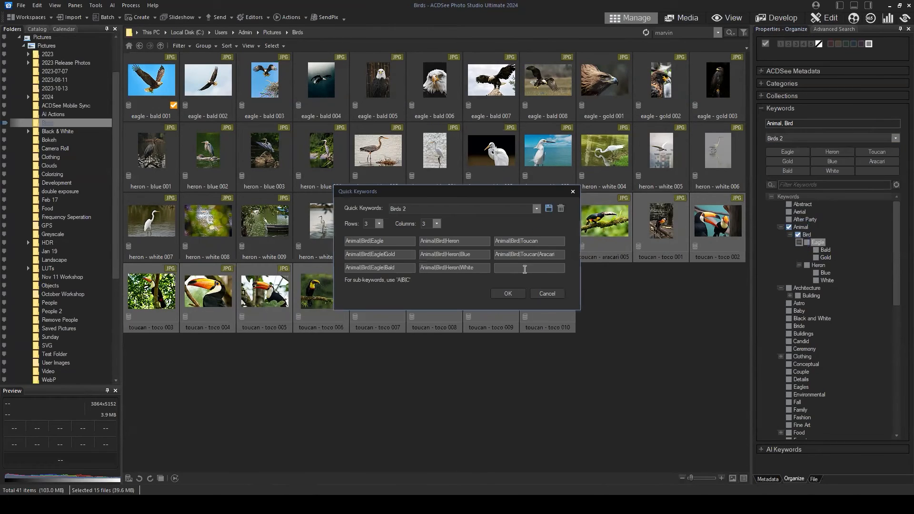
{"action": "left_click", "coordinate": [544, 295]}
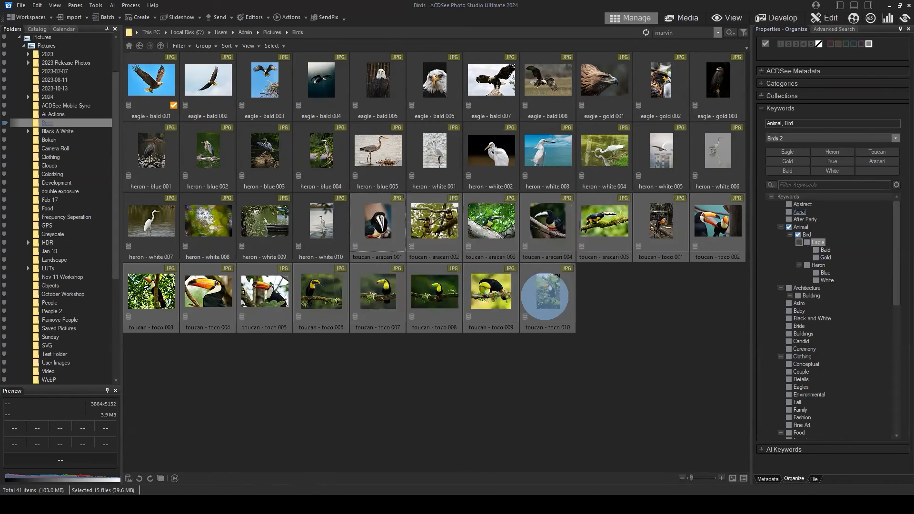
{"action": "left_click", "coordinate": [876, 151]}
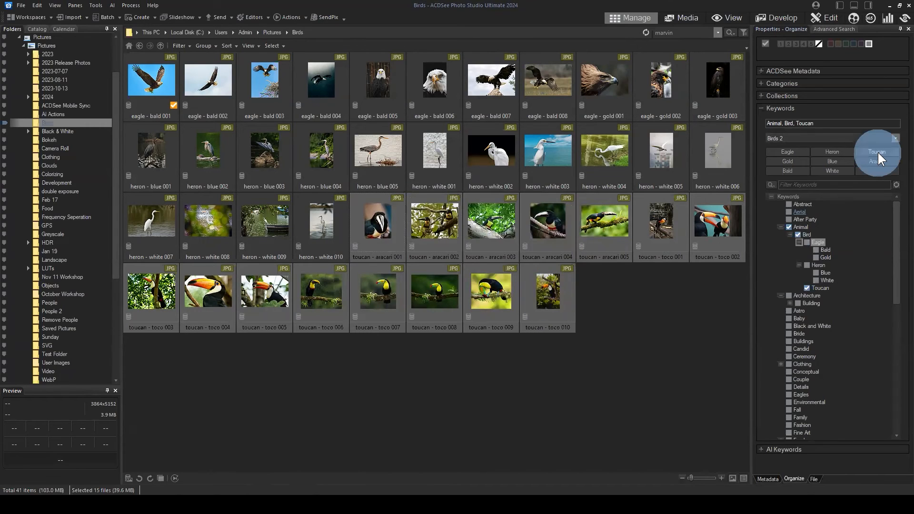
{"action": "left_click", "coordinate": [700, 337]}
Assign the Aracari keyword to photos toucan - aracari 001 through 005 and check the keywords on toucan - aracari 004.
{"action": "left_click", "coordinate": [381, 205]}
{"action": "left_click", "coordinate": [604, 217], "text": "shift"}
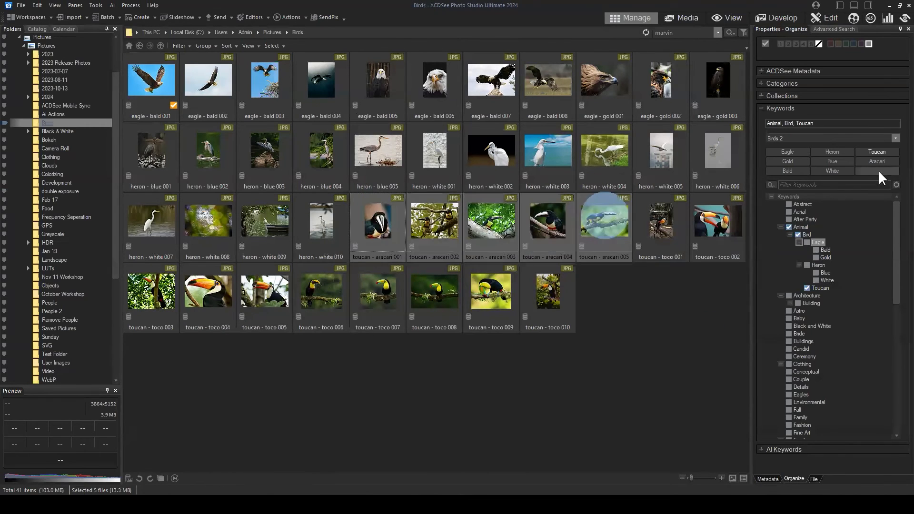
{"action": "left_click", "coordinate": [881, 162]}
{"action": "left_click", "coordinate": [686, 332]}
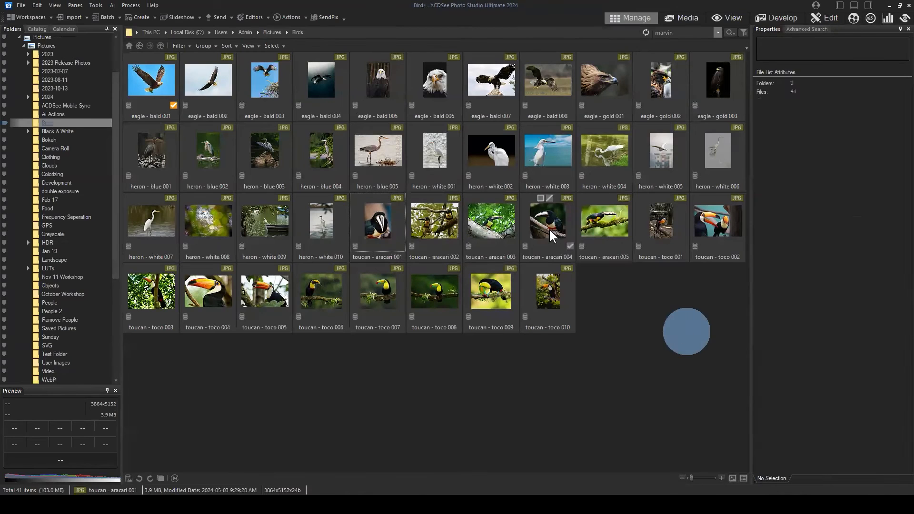
{"action": "left_click", "coordinate": [547, 227]}
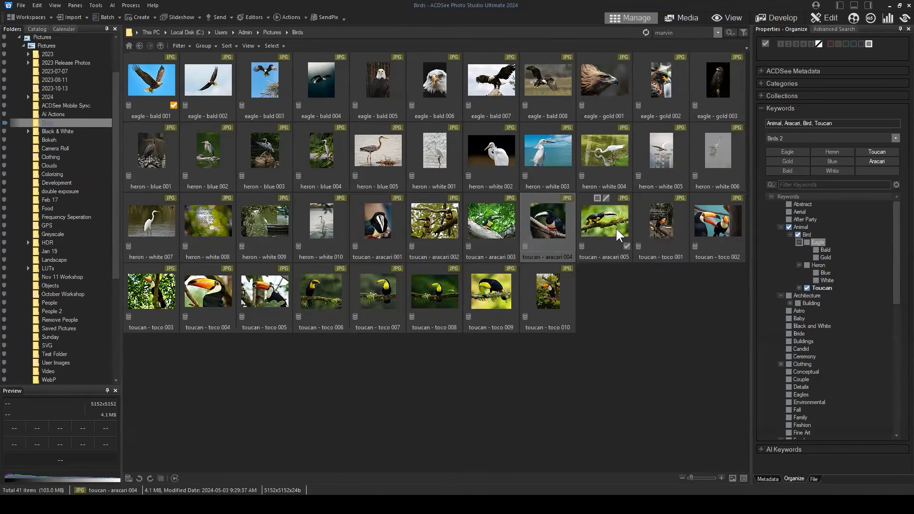
{"action": "left_click", "coordinate": [580, 333]}
{"action": "left_click_drag", "start_coordinate": [723, 313], "coordinate": [140, 78]}
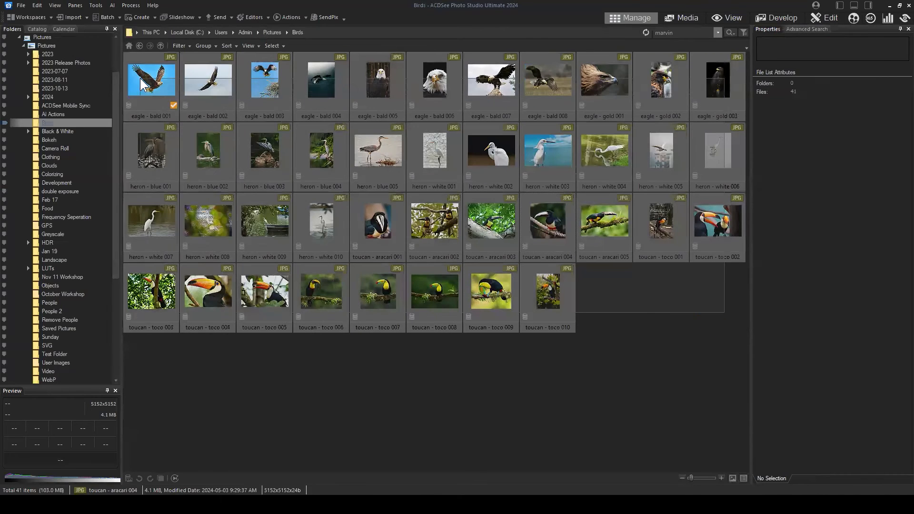
{"action": "left_click", "coordinate": [689, 293]}
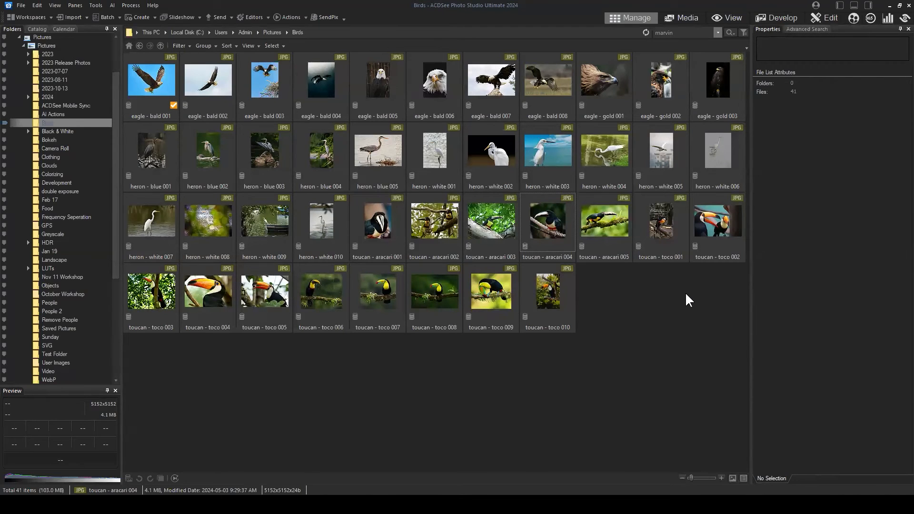
{"action": "left_click_drag", "start_coordinate": [709, 305], "coordinate": [144, 96]}
{"action": "left_click", "coordinate": [649, 291]}
{"action": "left_click_drag", "start_coordinate": [710, 297], "coordinate": [160, 83]}
{"action": "left_click", "coordinate": [684, 301]}
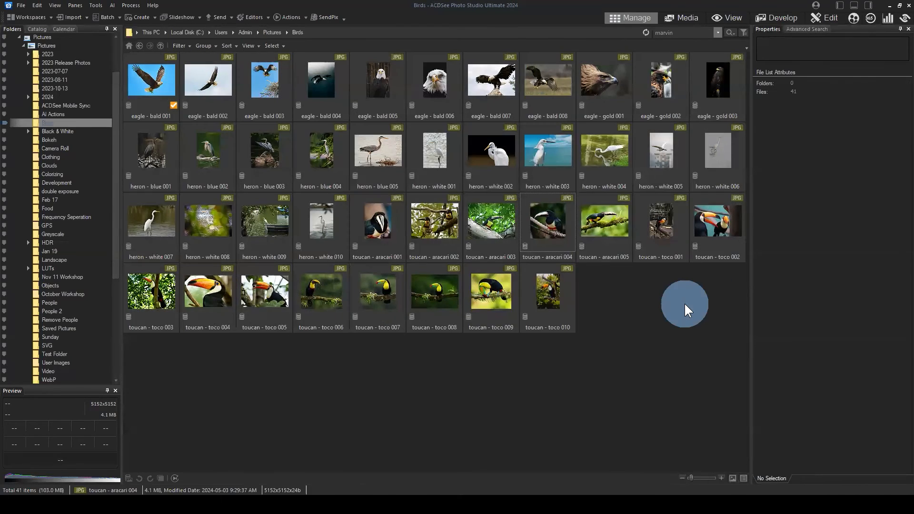
{"action": "left_click_drag", "start_coordinate": [716, 317], "coordinate": [310, 93]}
{"action": "left_click", "coordinate": [696, 310]}
{"action": "left_click_drag", "start_coordinate": [723, 309], "coordinate": [159, 83]}
{"action": "left_click", "coordinate": [683, 290]}
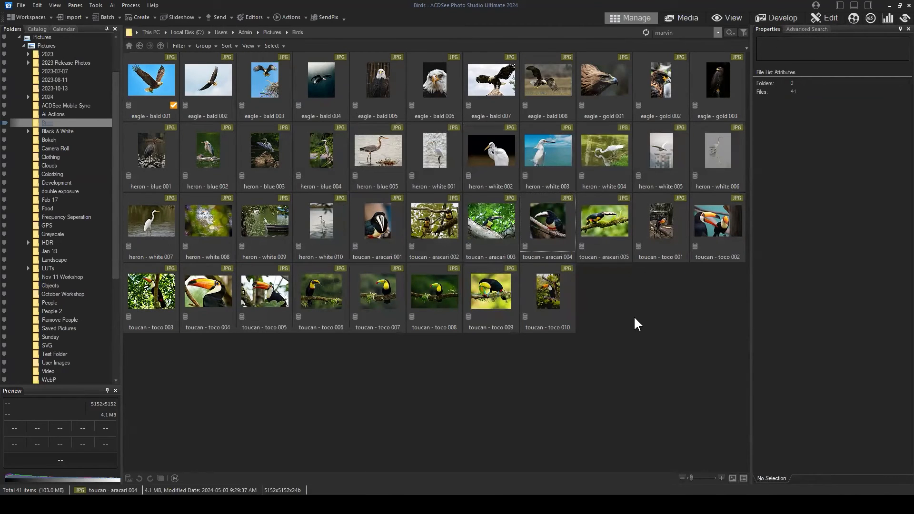
Inspect the IPTC and ACDSee Metadata fields of eagle - bald 008, including its keywords, and clear the selection.
{"action": "left_click", "coordinate": [531, 94]}
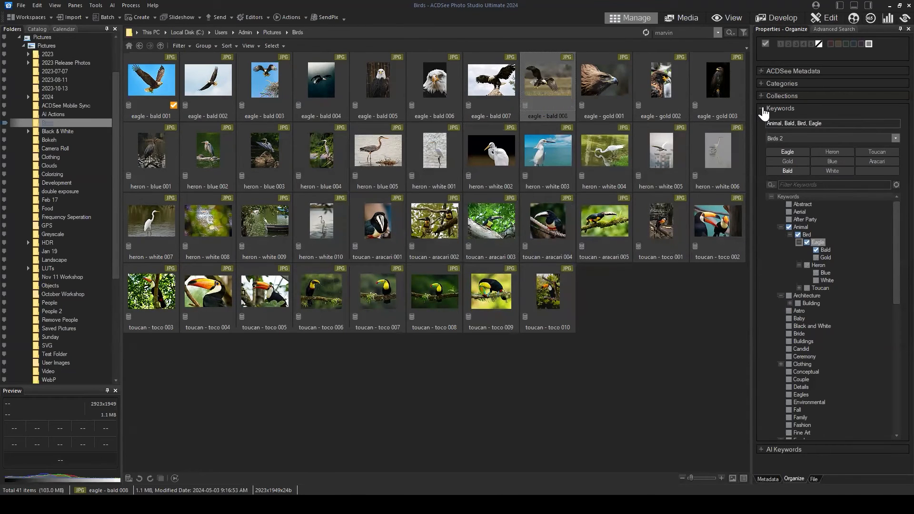
{"action": "left_click", "coordinate": [768, 477]}
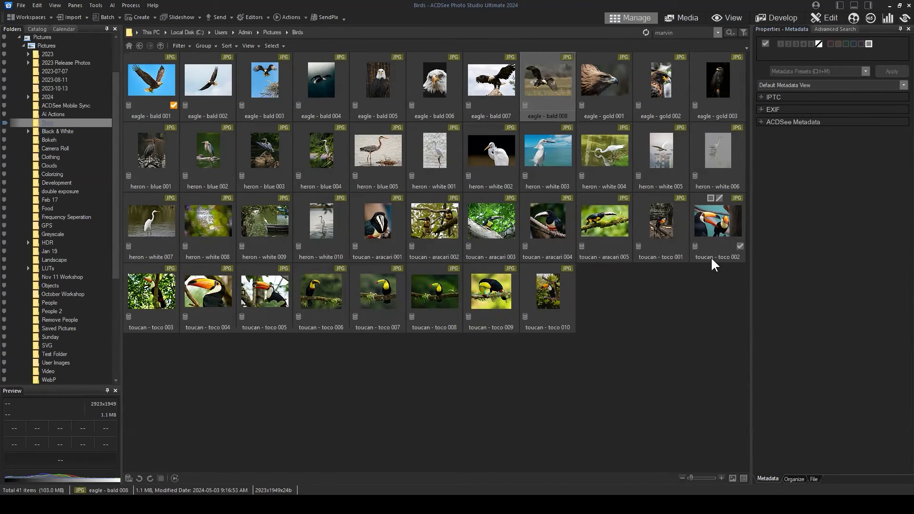
{"action": "left_click", "coordinate": [790, 123]}
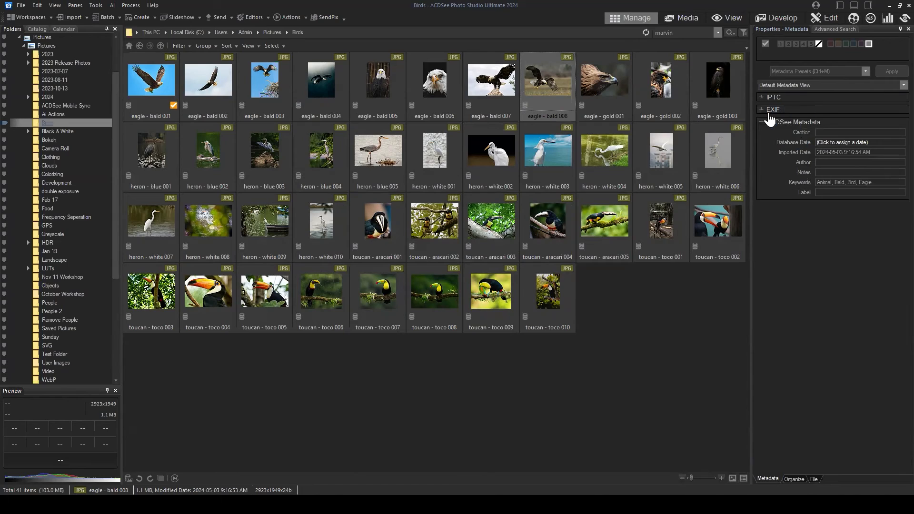
{"action": "left_click", "coordinate": [772, 98]}
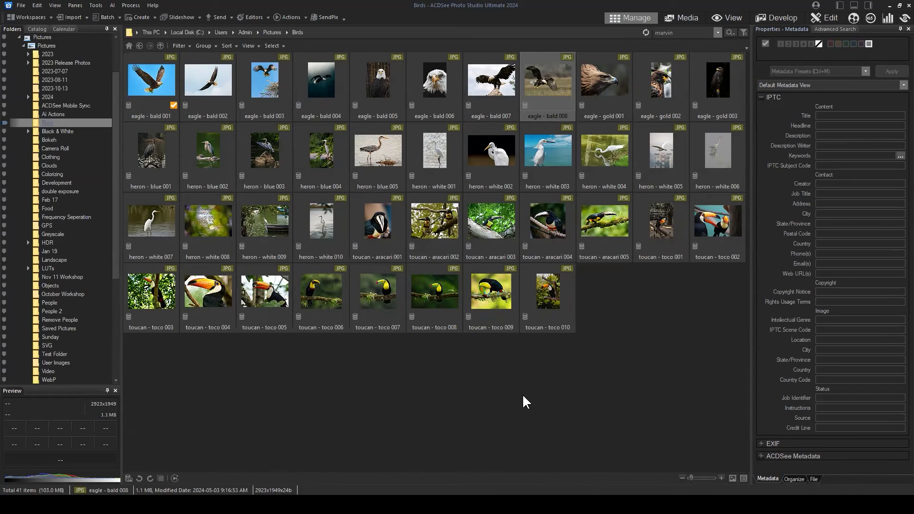
{"action": "left_click", "coordinate": [764, 97]}
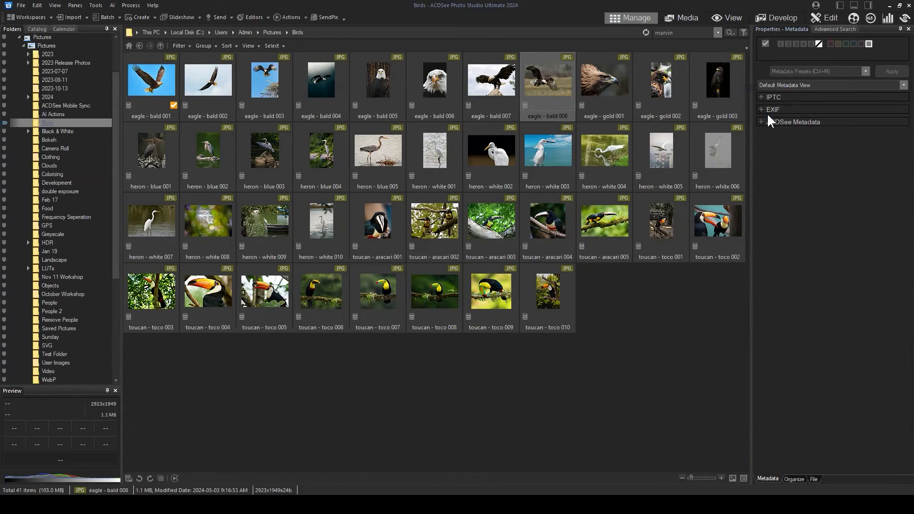
{"action": "left_click", "coordinate": [768, 122]}
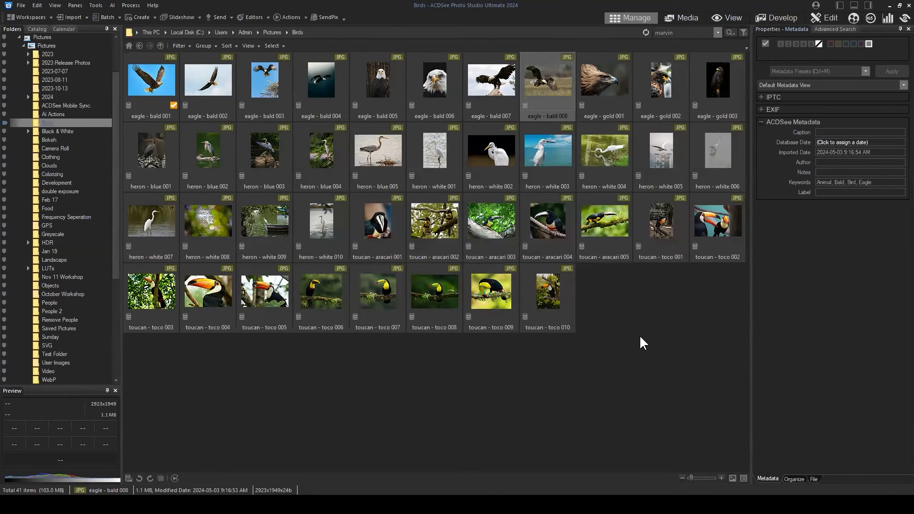
{"action": "left_click", "coordinate": [712, 311]}
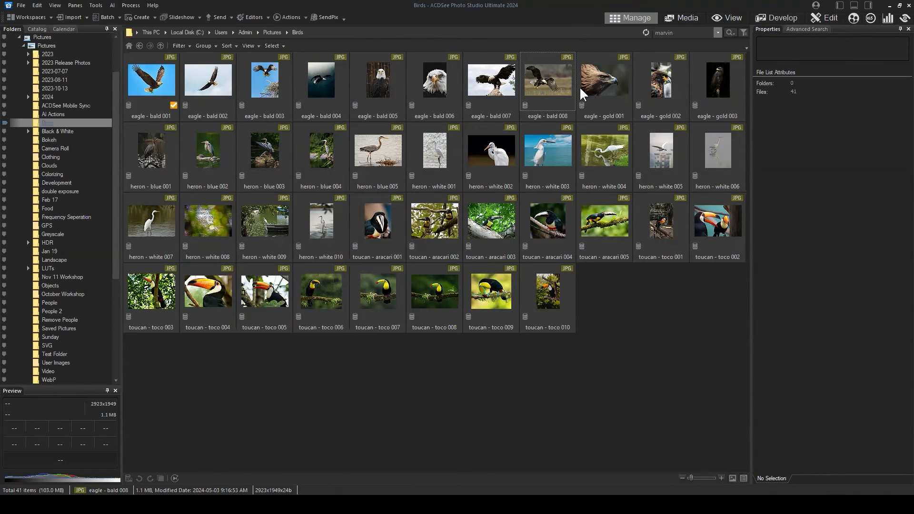
Check the keywords assigned to eagle - gold 001 and to all photos in the Birds folder together.
{"action": "left_click", "coordinate": [596, 82]}
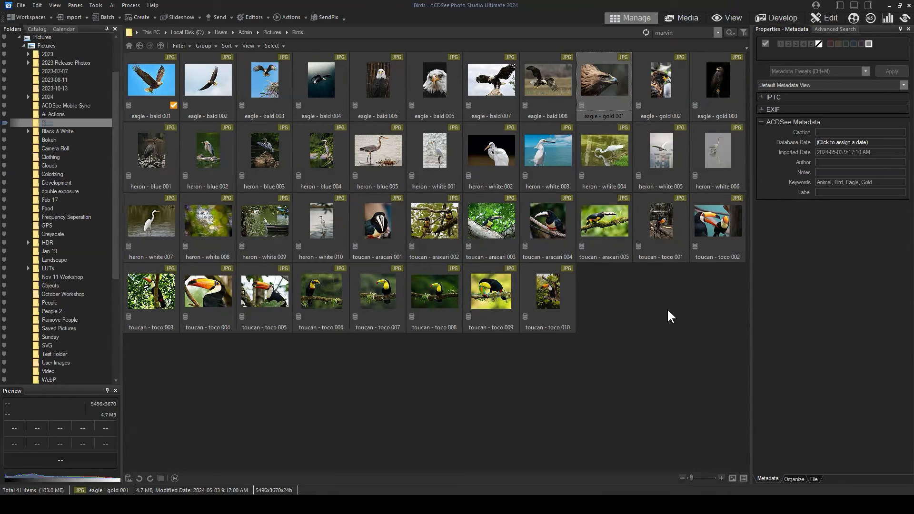
{"action": "left_click", "coordinate": [683, 294]}
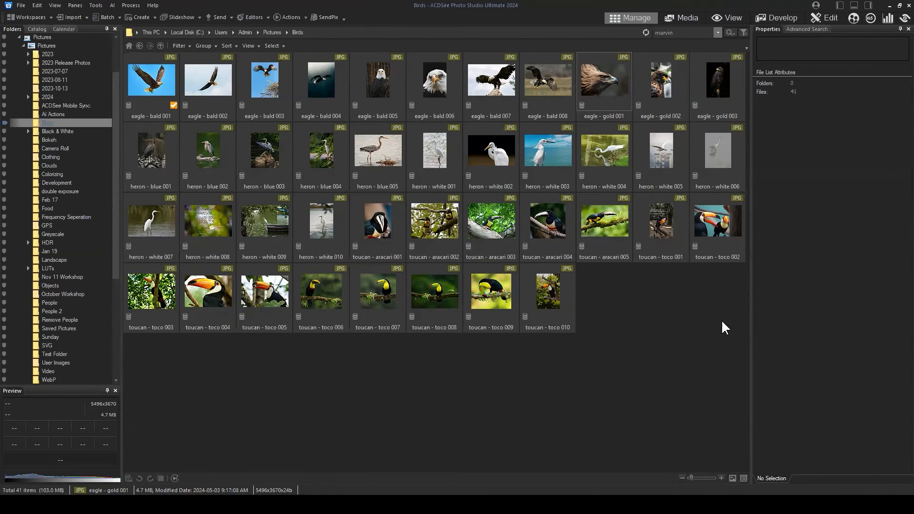
{"action": "key", "text": "ctrl+a"}
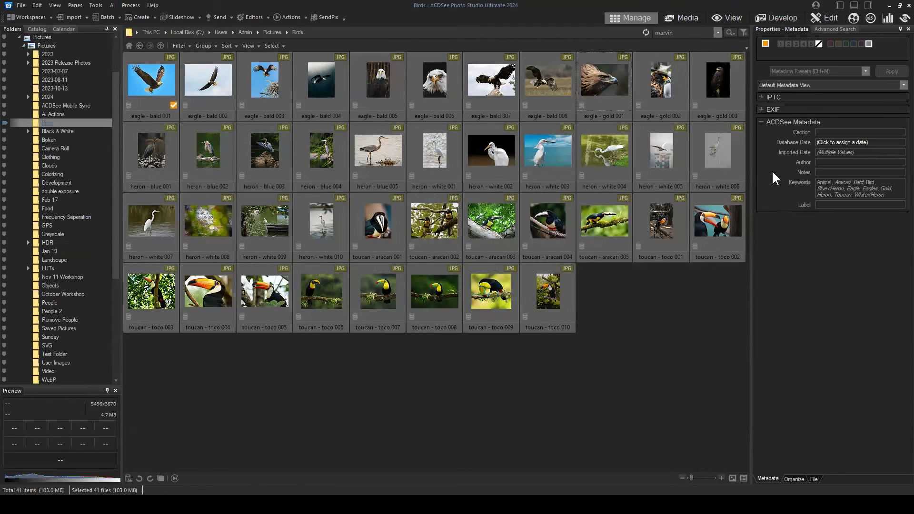
{"action": "left_click", "coordinate": [793, 478]}
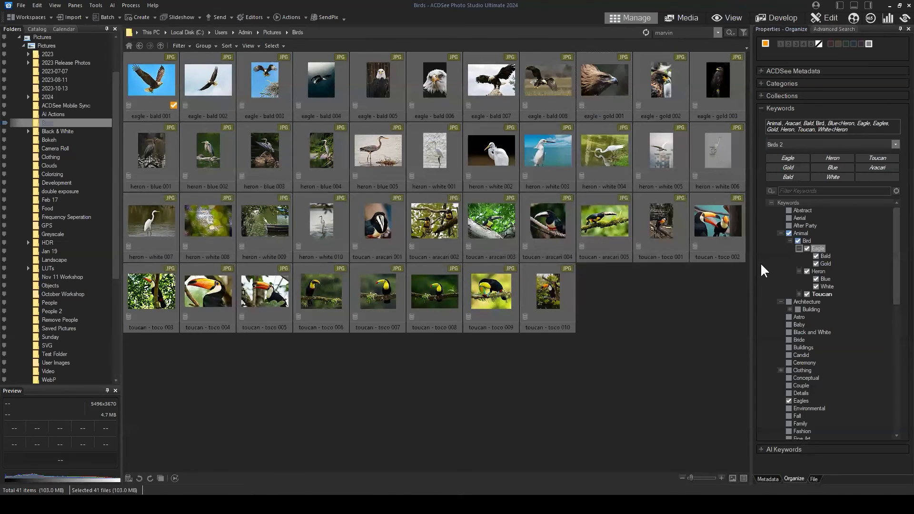
{"action": "left_click", "coordinate": [583, 107]}
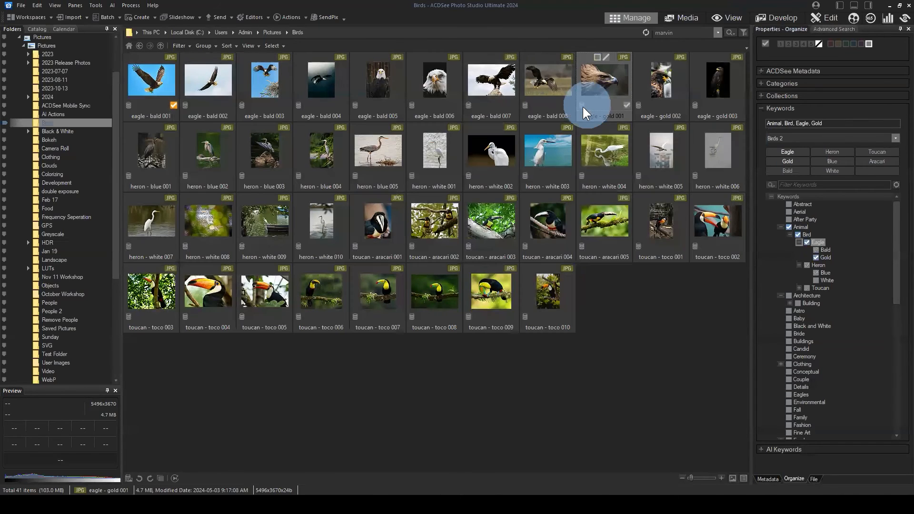
{"action": "left_click", "coordinate": [620, 332]}
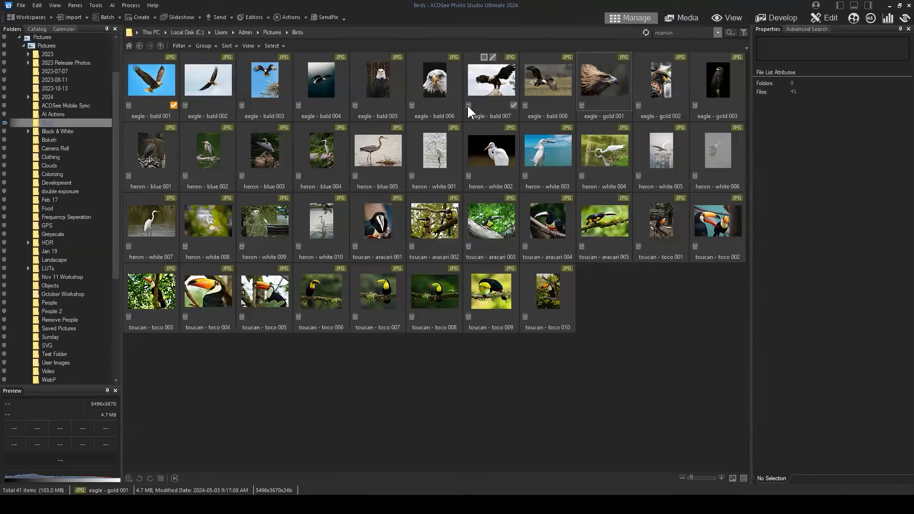
{"action": "left_click_drag", "start_coordinate": [717, 318], "coordinate": [89, 98]}
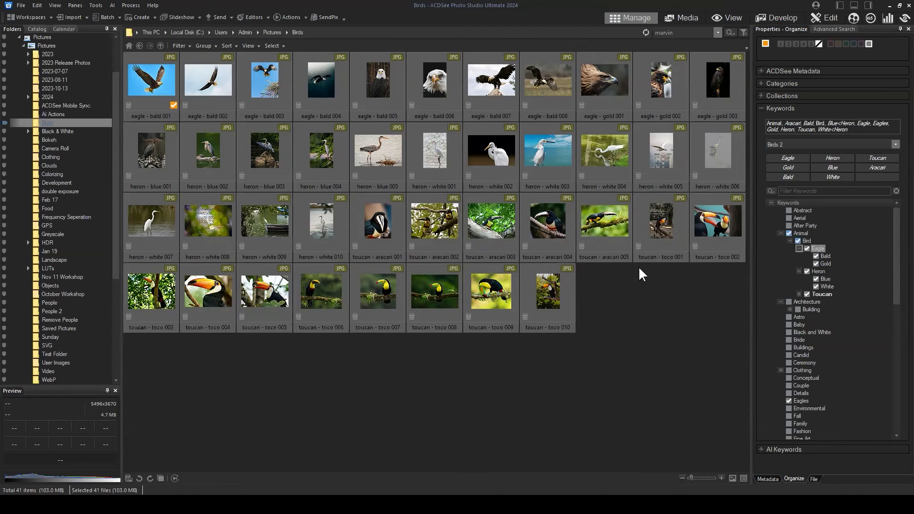
{"action": "left_click", "coordinate": [679, 306]}
{"action": "left_click_drag", "start_coordinate": [725, 303], "coordinate": [153, 87]}
{"action": "left_click", "coordinate": [679, 304]}
{"action": "left_click_drag", "start_coordinate": [721, 310], "coordinate": [125, 54]}
Show every photo tagged with the Bird keyword from the catalog and select them all.
{"action": "left_click", "coordinate": [37, 29]}
{"action": "left_click", "coordinate": [44, 143]}
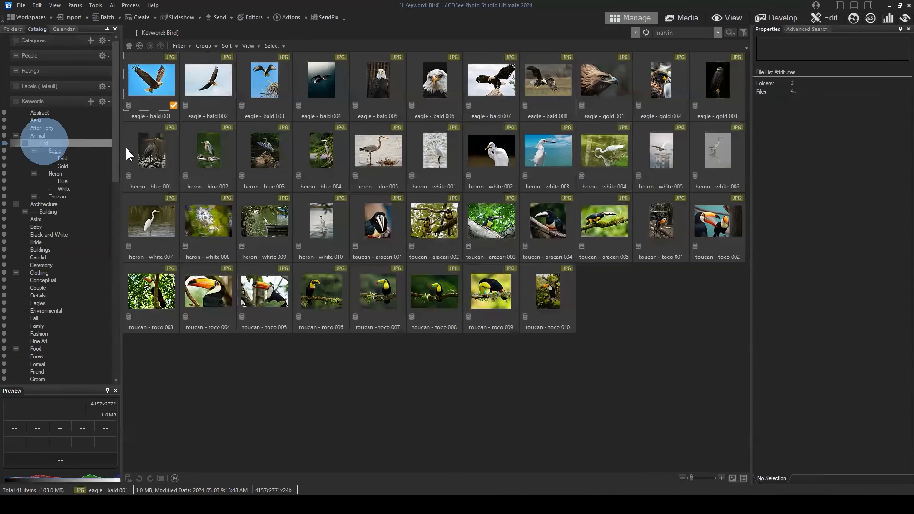
{"action": "left_click_drag", "start_coordinate": [724, 323], "coordinate": [126, 55]}
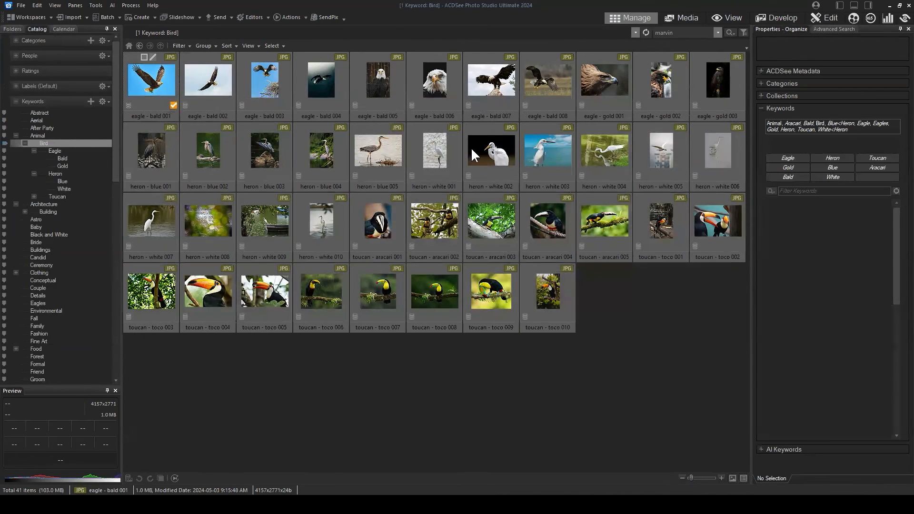
Try to embed ACDSee metadata into the selected bird photos and close the other open ACDSee window.
{"action": "right_click", "coordinate": [446, 153]}
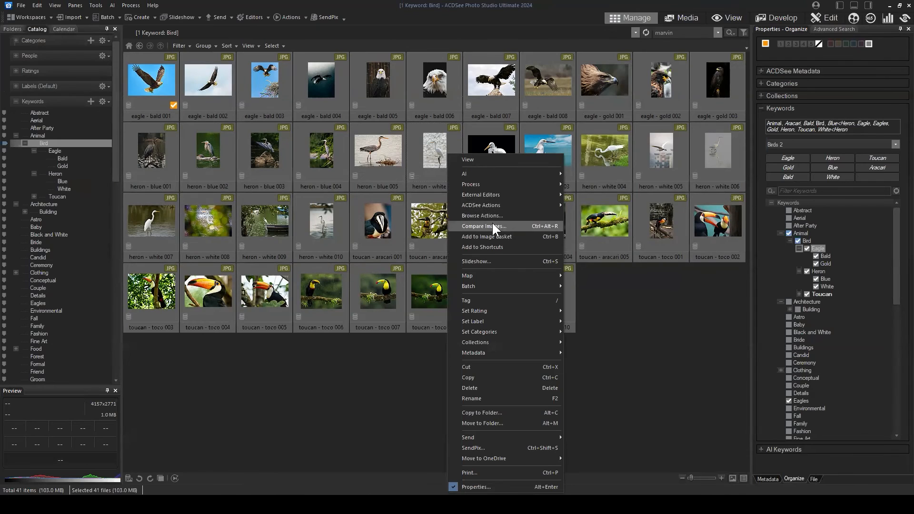
{"action": "left_click", "coordinate": [489, 353]}
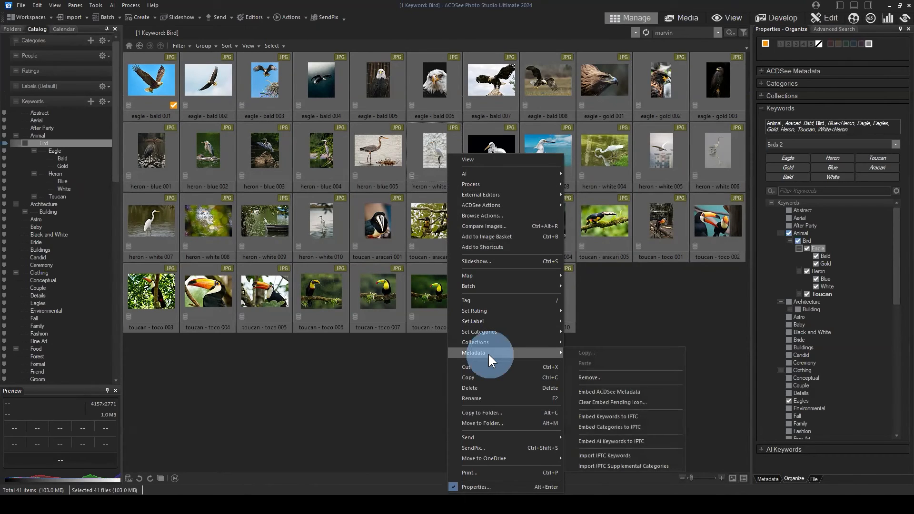
{"action": "left_click", "coordinate": [623, 392]}
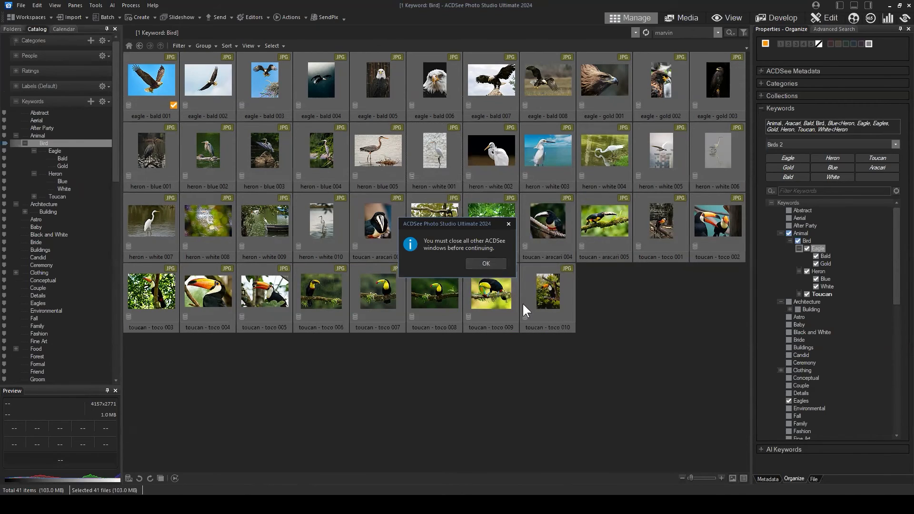
{"action": "left_click", "coordinate": [485, 263]}
{"action": "mouse_move", "coordinate": [452, 504]}
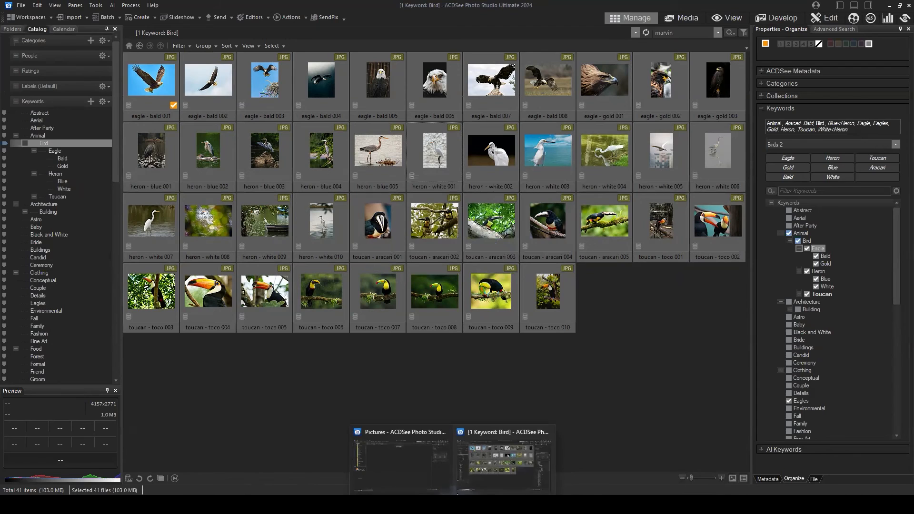
{"action": "left_click", "coordinate": [444, 433]}
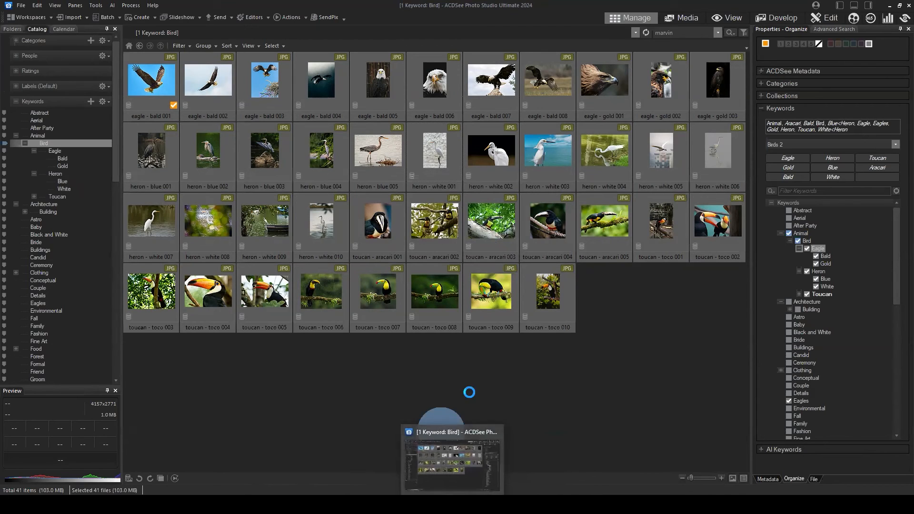
{"action": "right_click", "coordinate": [498, 220]}
{"action": "mouse_move", "coordinate": [532, 199]}
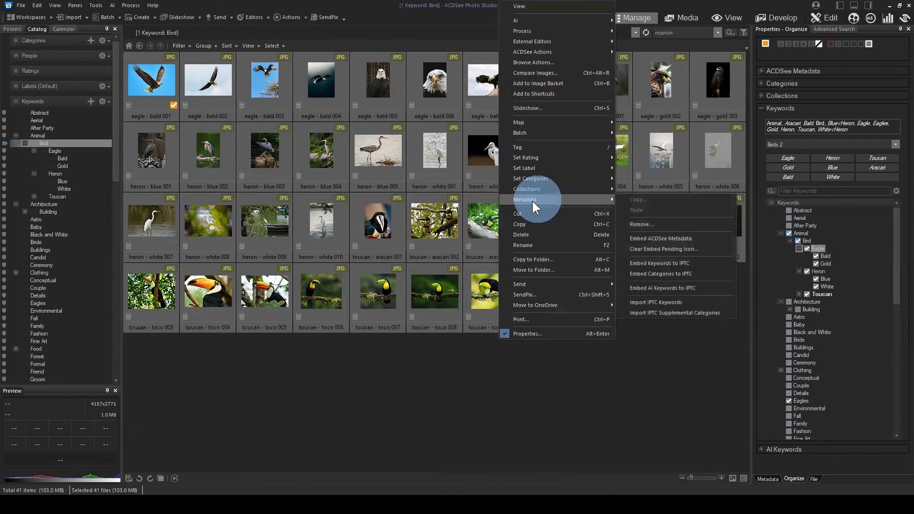
{"action": "left_click", "coordinate": [659, 238]}
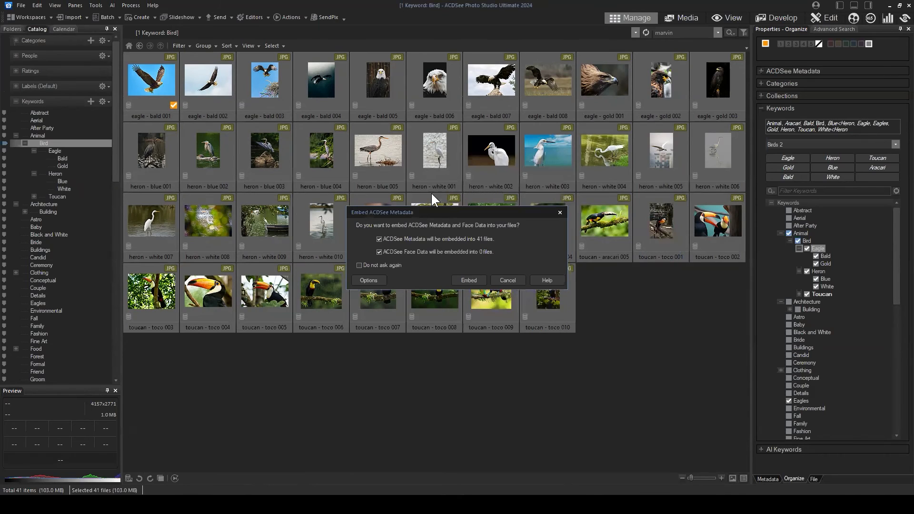
{"action": "left_click", "coordinate": [522, 279]}
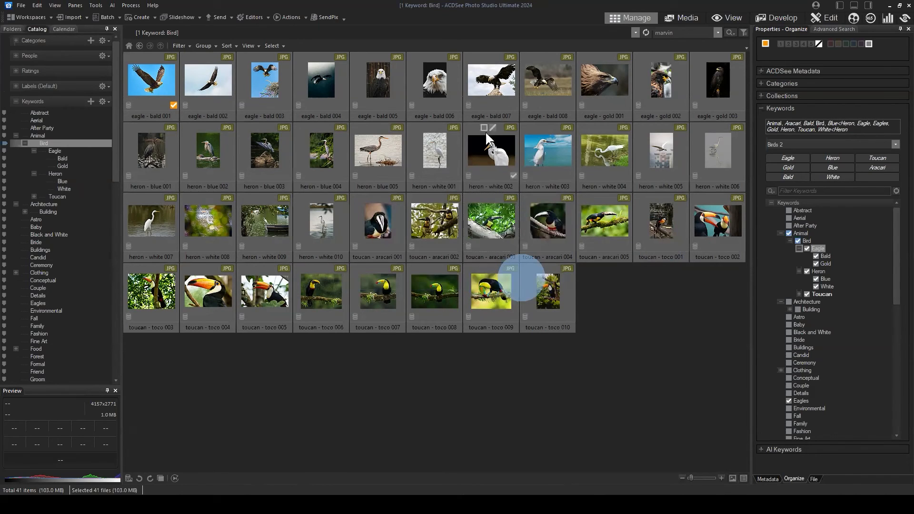
Embed the ACDSee metadata and face data into all the selected bird photos and dismiss the summary report.
{"action": "right_click", "coordinate": [447, 151]}
{"action": "mouse_move", "coordinate": [504, 350]}
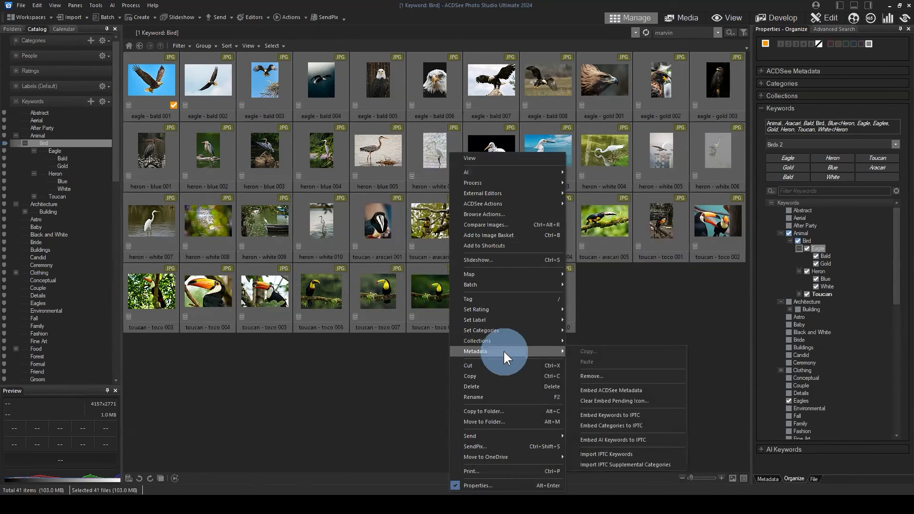
{"action": "left_click", "coordinate": [604, 390]}
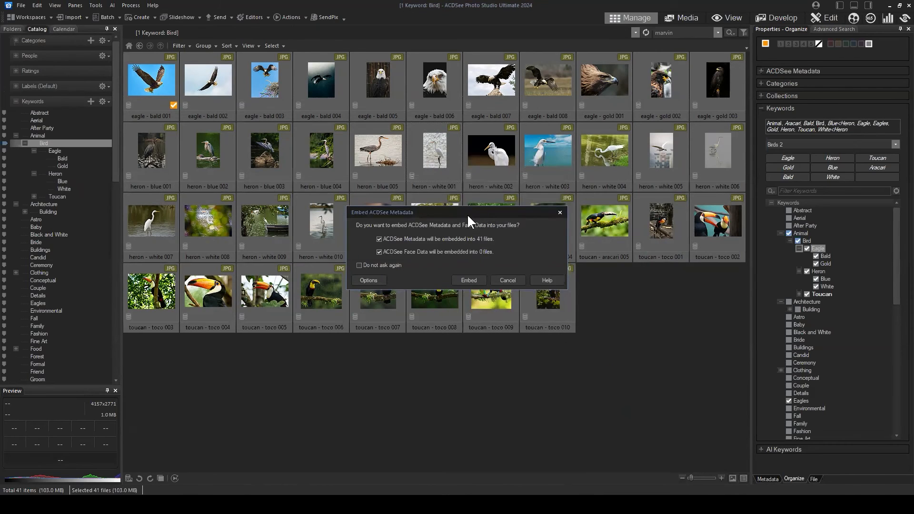
{"action": "left_click_drag", "start_coordinate": [467, 208], "coordinate": [507, 192]}
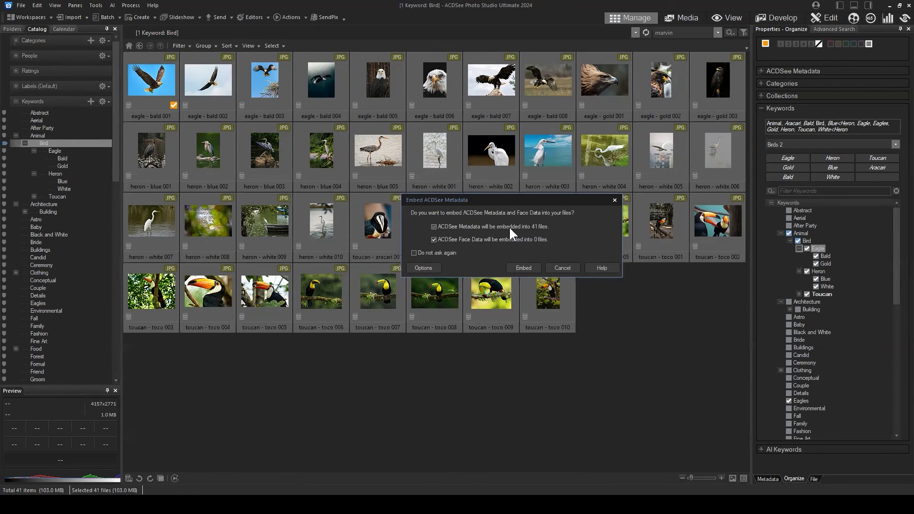
{"action": "left_click", "coordinate": [523, 267]}
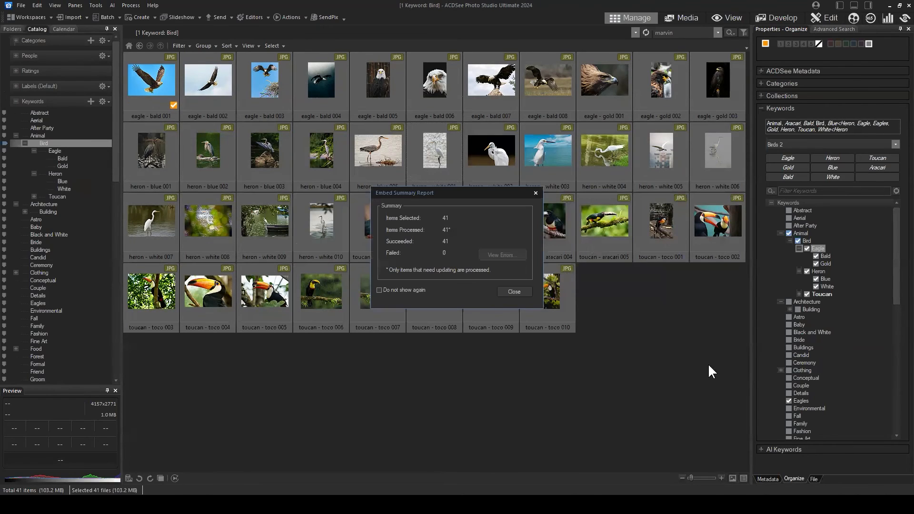
{"action": "left_click", "coordinate": [510, 288]}
Clear the photo selection and check the keywords on eagle - bald 006.
{"action": "left_click", "coordinate": [707, 331]}
{"action": "left_click_drag", "start_coordinate": [724, 304], "coordinate": [145, 85]}
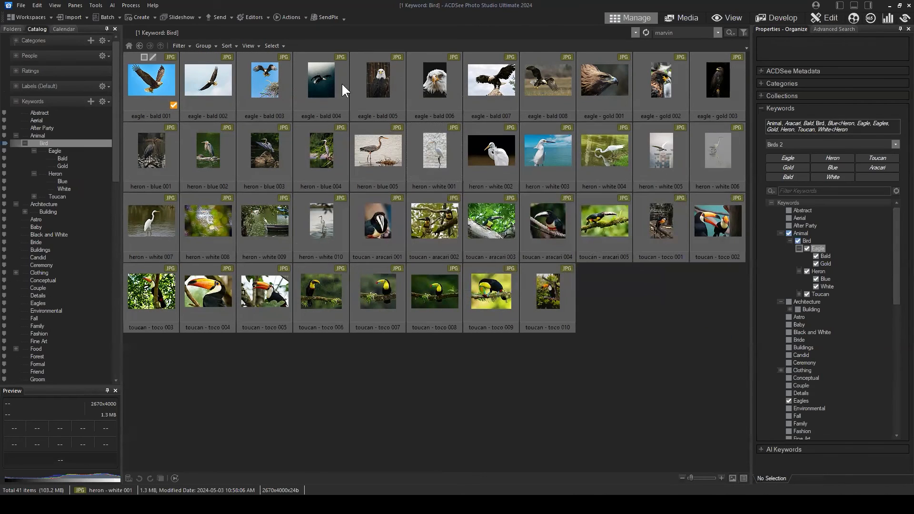
{"action": "left_click", "coordinate": [687, 313]}
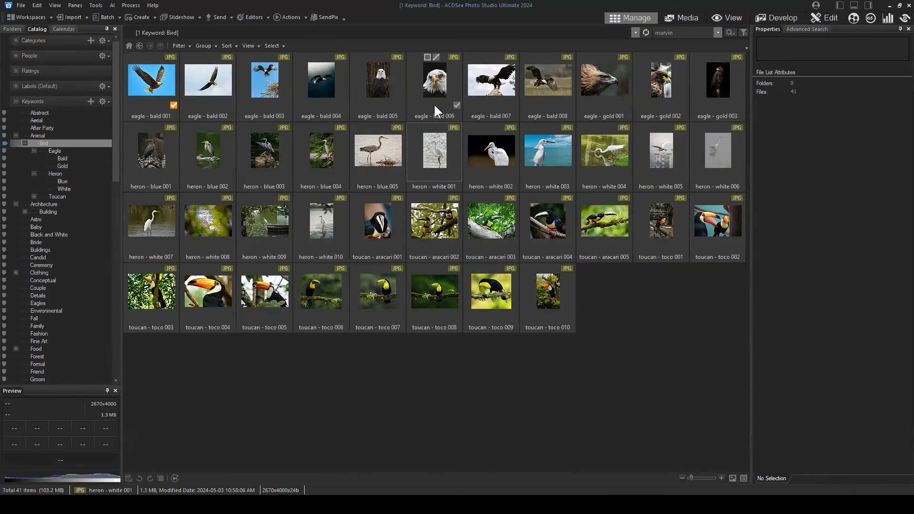
{"action": "left_click", "coordinate": [427, 77]}
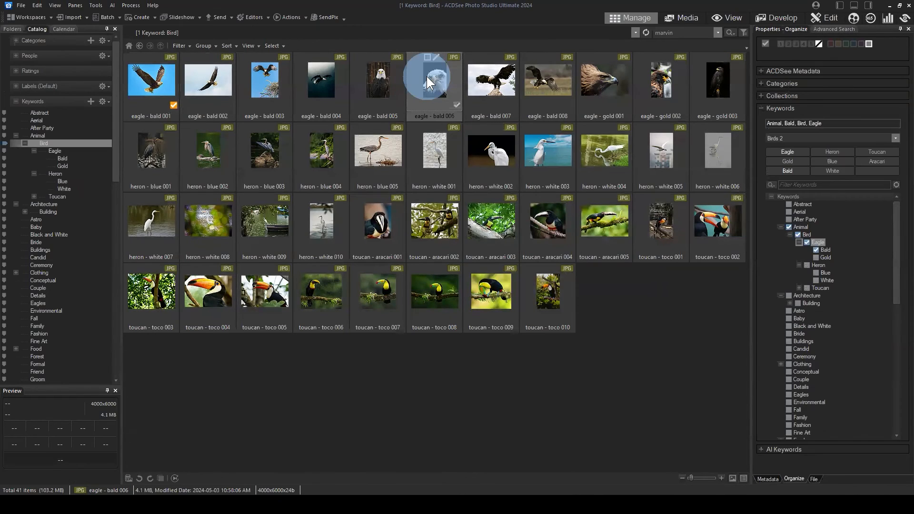
Select all photos with the Bird keyword, from eagle - bald 001 through toucan - toco 010.
{"action": "left_click", "coordinate": [153, 91]}
{"action": "left_click", "coordinate": [370, 303], "text": "shift"}
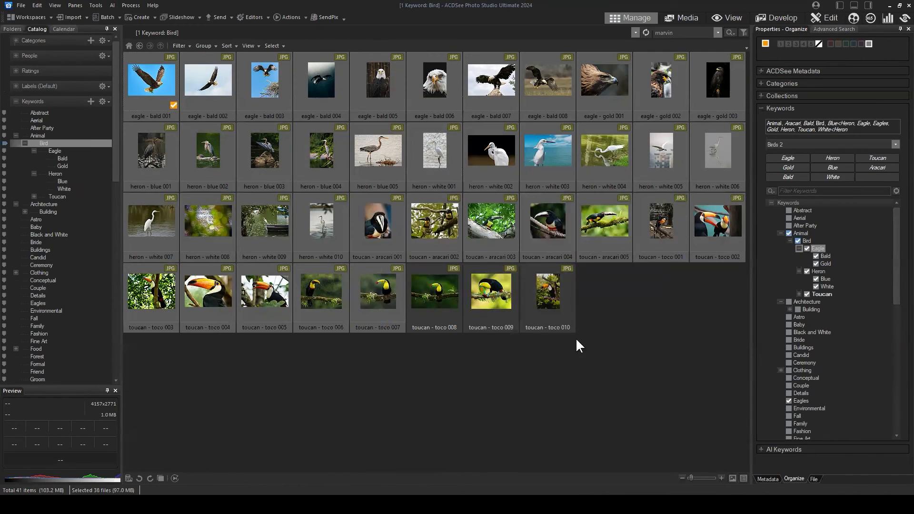
{"action": "left_click", "coordinate": [589, 330]}
{"action": "left_click_drag", "start_coordinate": [718, 318], "coordinate": [144, 86]}
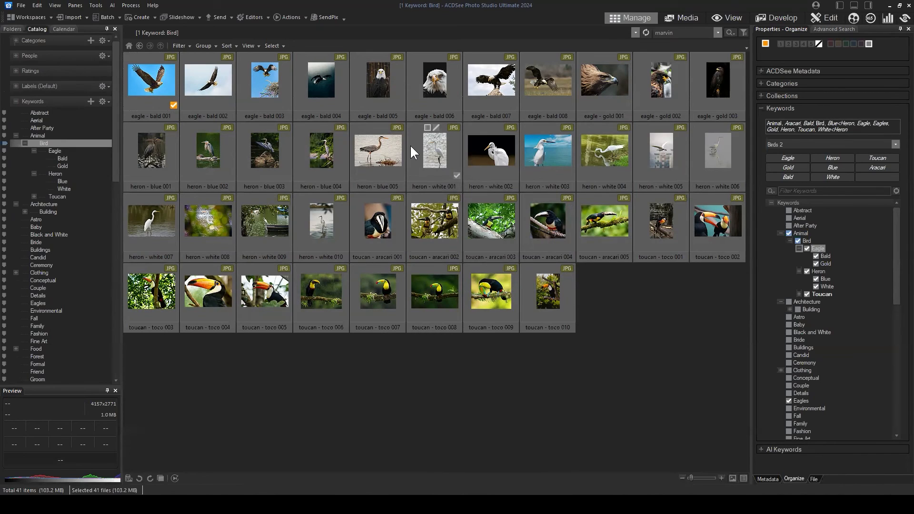
Review the import options of the database's Catalog Files tool and close it without cataloging anything.
{"action": "left_click", "coordinate": [91, 6]}
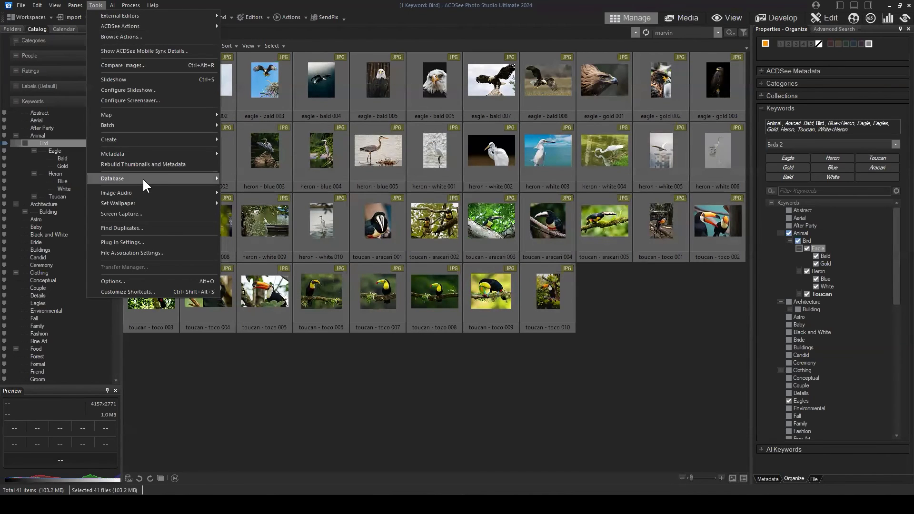
{"action": "mouse_move", "coordinate": [142, 179]}
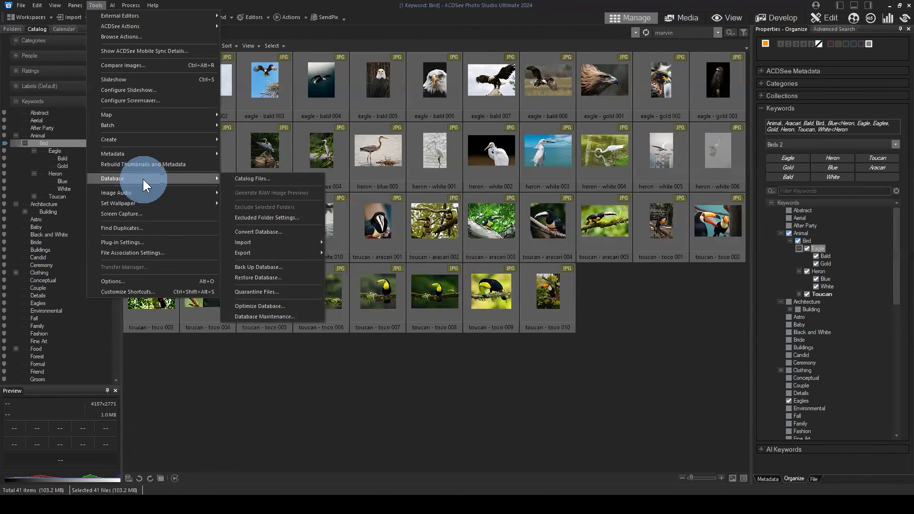
{"action": "left_click", "coordinate": [263, 179]}
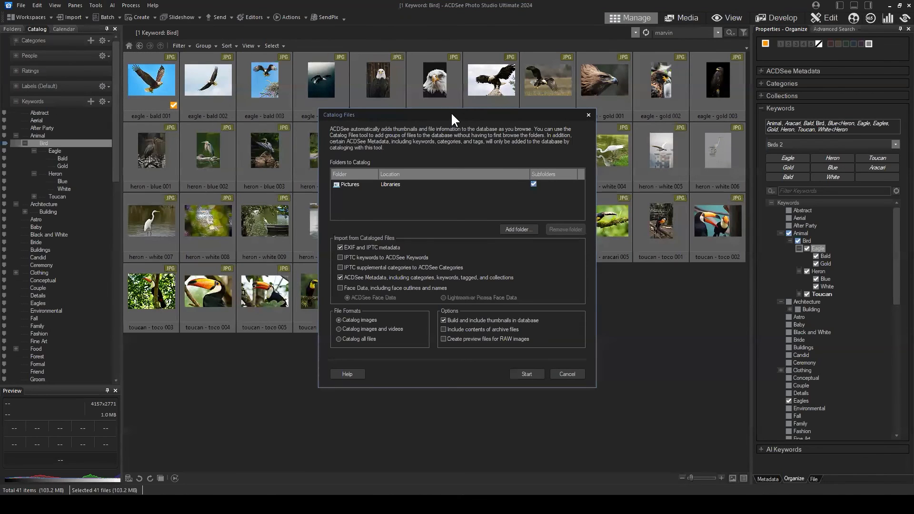
{"action": "left_click_drag", "start_coordinate": [450, 113], "coordinate": [462, 112]}
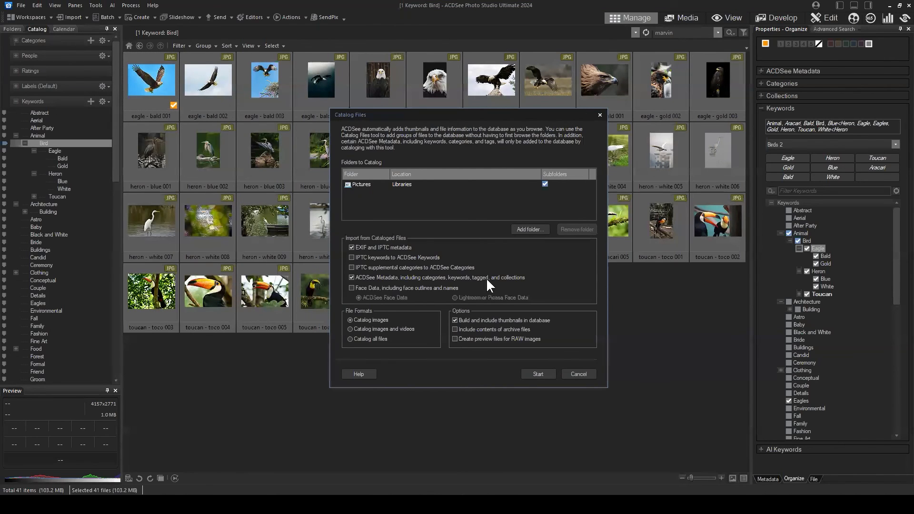
{"action": "left_click", "coordinate": [577, 374]}
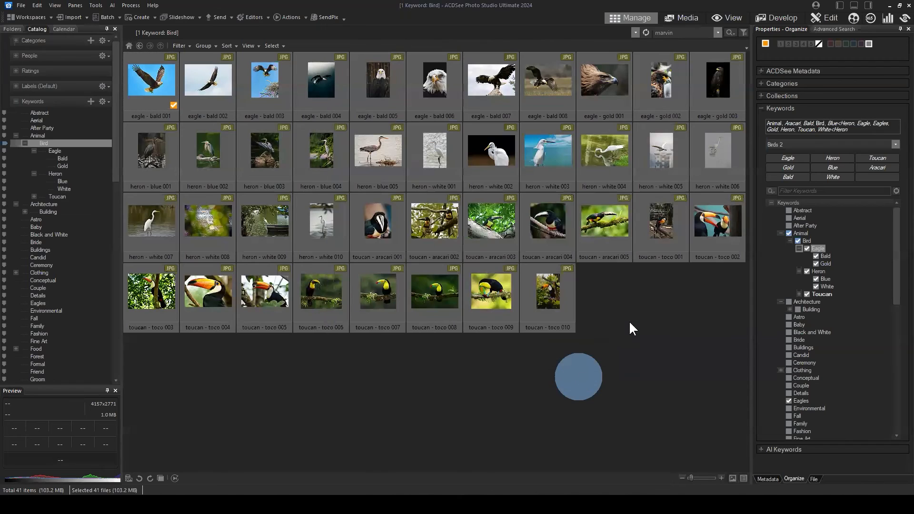
Clear the photo selection and reselect everything from eagle - bald 001 through toucan - toco 010.
{"action": "left_click", "coordinate": [657, 328]}
{"action": "left_click", "coordinate": [484, 77]}
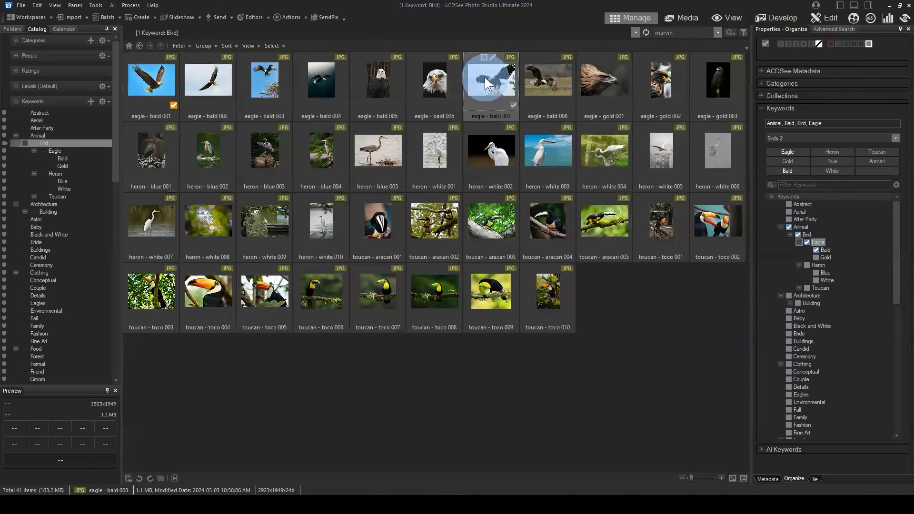
{"action": "left_click", "coordinate": [136, 80]}
{"action": "left_click", "coordinate": [550, 299], "text": "shift"}
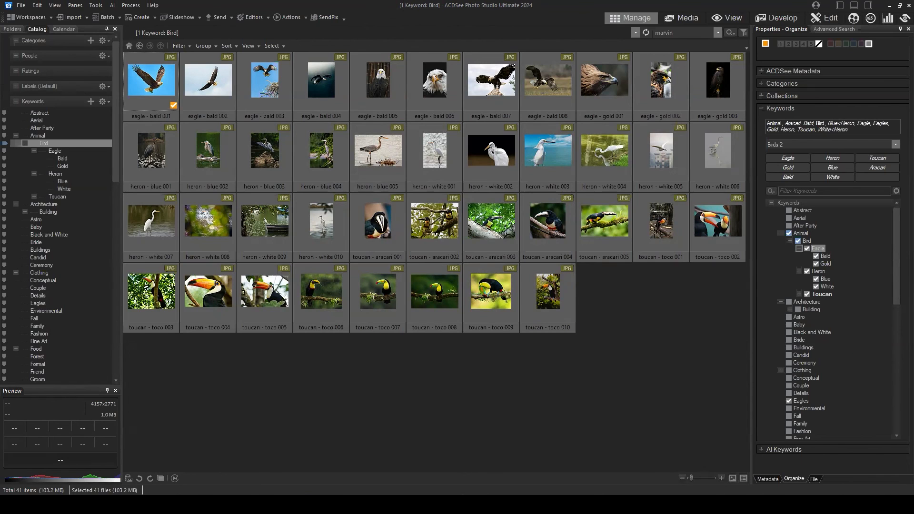
{"action": "left_click", "coordinate": [678, 324]}
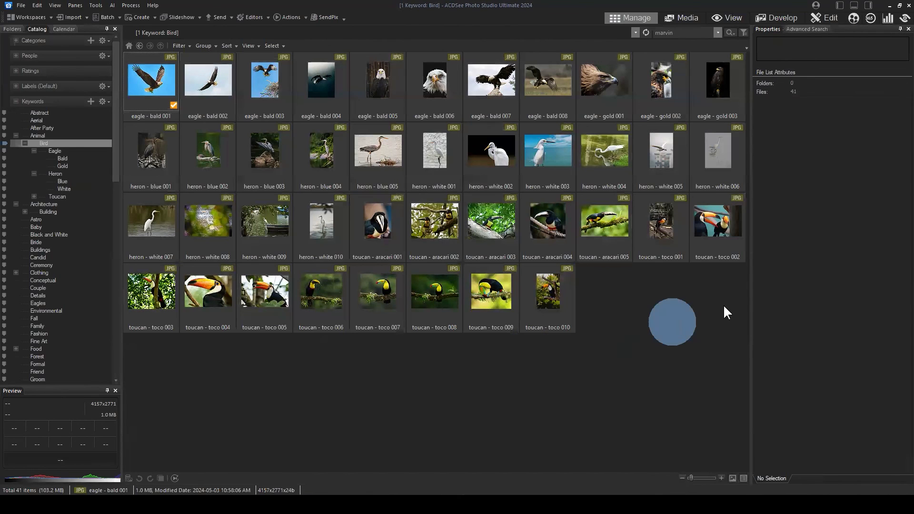
{"action": "left_click_drag", "start_coordinate": [723, 306], "coordinate": [155, 89]}
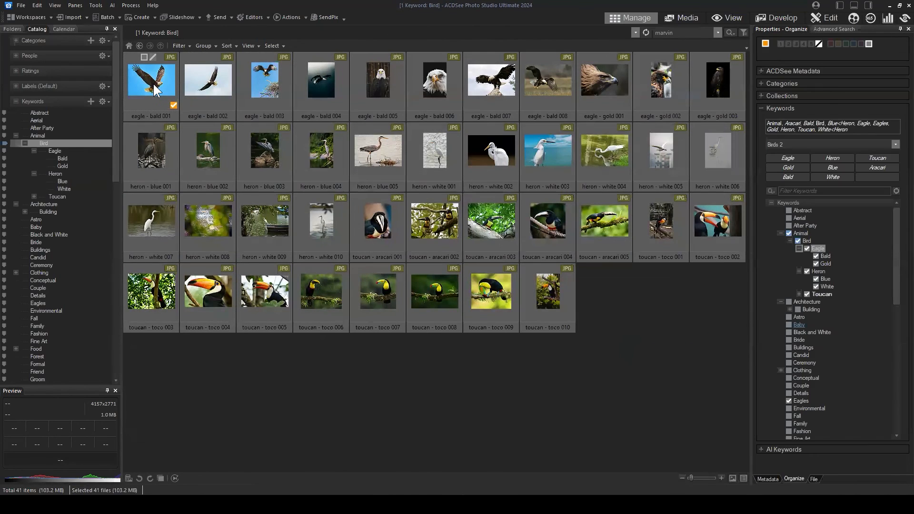
Check the AI keywords assigned to the selected bird photos and collapse both keyword sections.
{"action": "left_click", "coordinate": [760, 108]}
{"action": "left_click", "coordinate": [761, 121]}
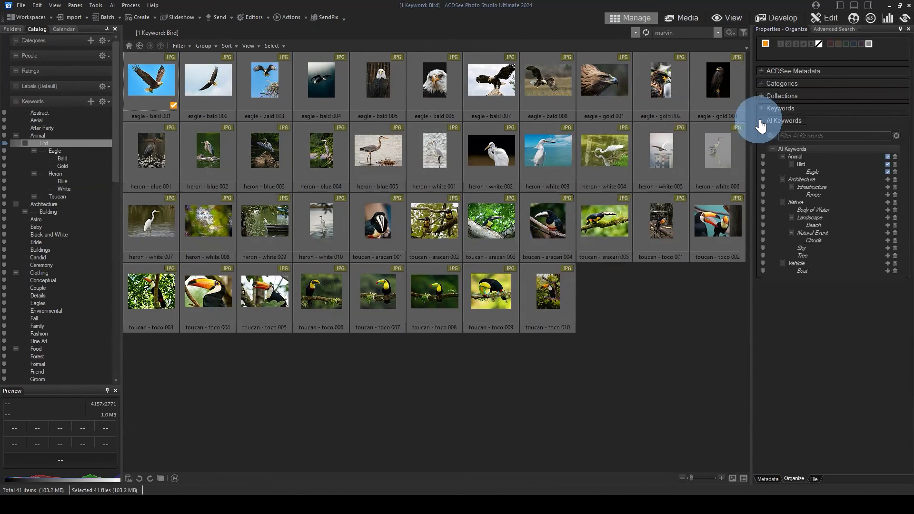
{"action": "left_click", "coordinate": [760, 119]}
Examine the IPTC metadata of the selected bird photos, in particular the Keywords field.
{"action": "left_click", "coordinate": [768, 478]}
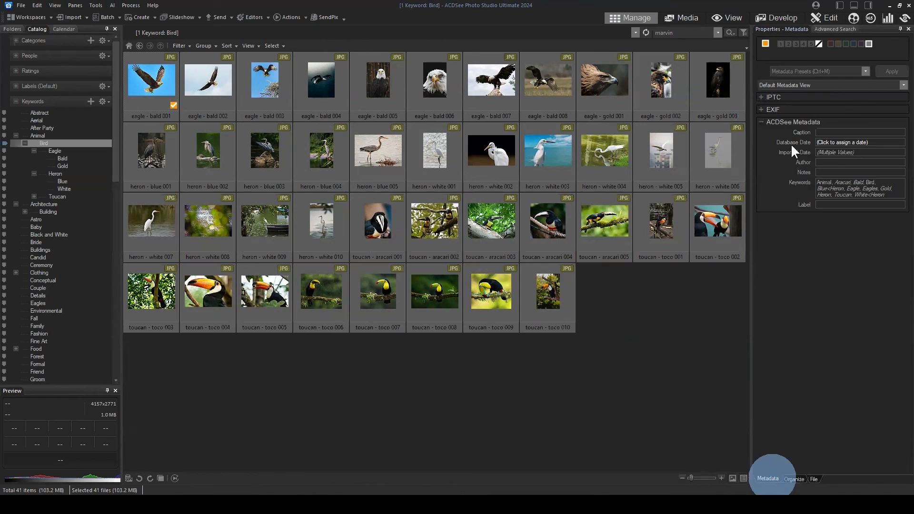
{"action": "left_click", "coordinate": [761, 97]}
{"action": "left_click", "coordinate": [833, 155]}
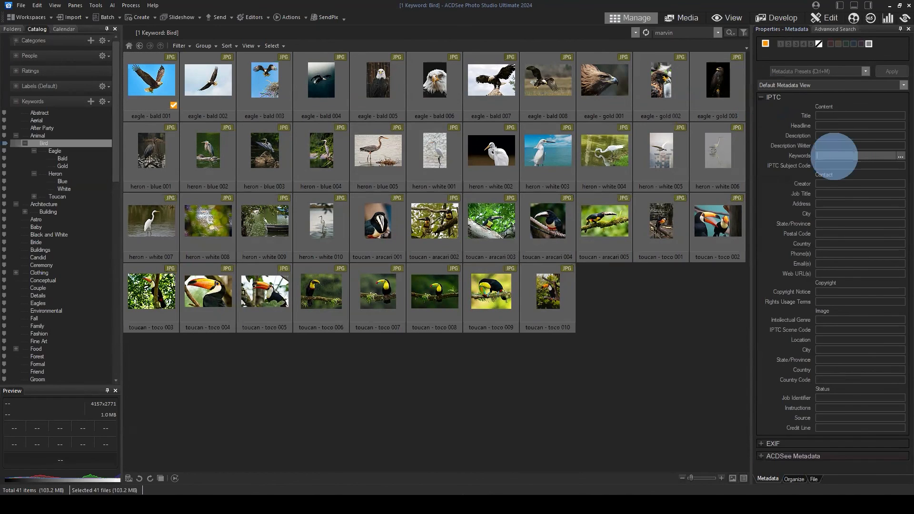
{"action": "left_click", "coordinate": [899, 156]}
{"action": "left_click", "coordinate": [551, 341]}
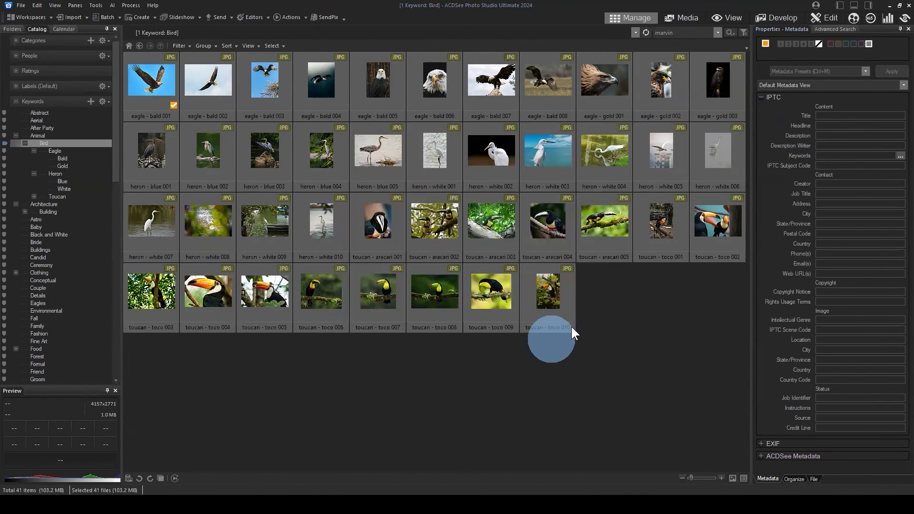
Reselect all the bird photos and browse the available values in the IPTC Keywords Picker without assigning any.
{"action": "left_click", "coordinate": [679, 307]}
{"action": "left_click", "coordinate": [152, 73]}
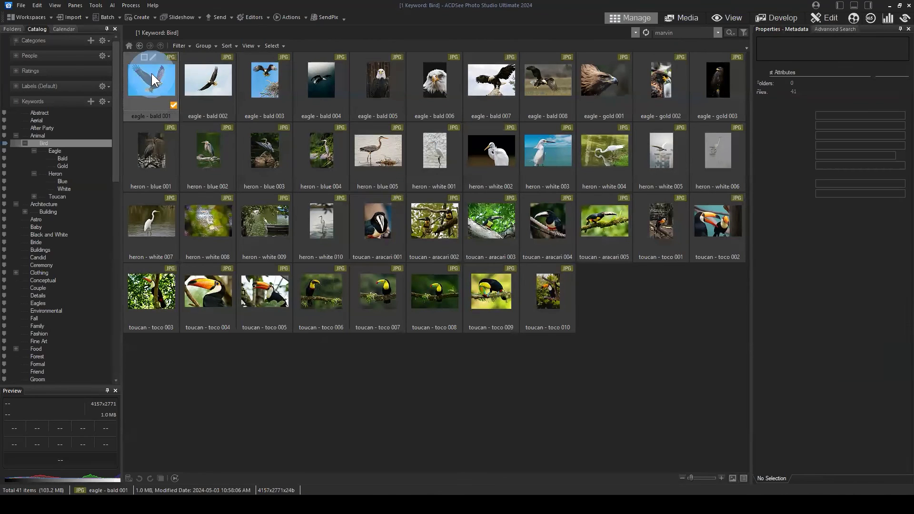
{"action": "left_click", "coordinate": [554, 295], "text": "shift"}
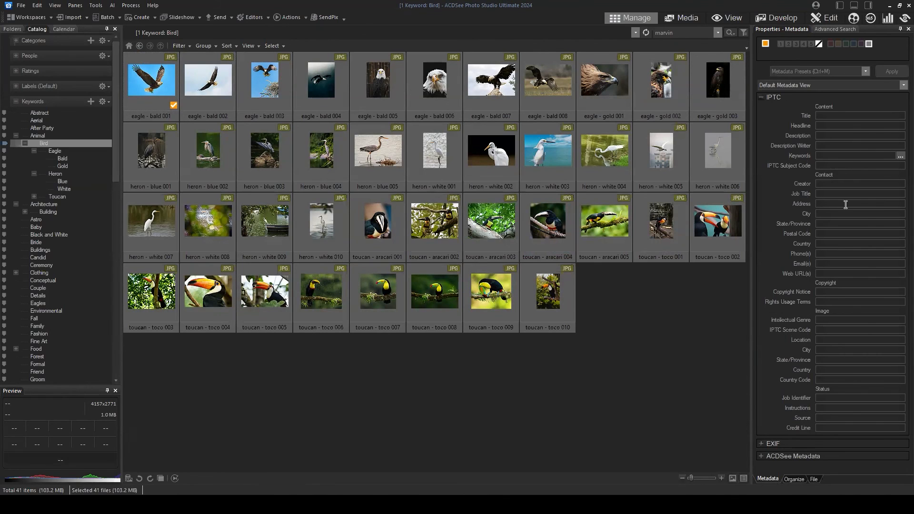
{"action": "left_click", "coordinate": [900, 156]}
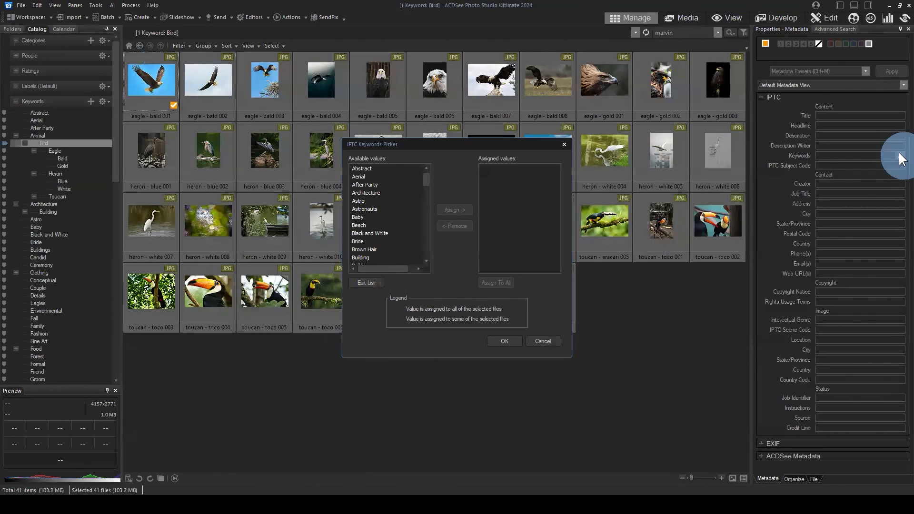
{"action": "scroll", "coordinate": [416, 197], "scroll_direction": "down", "scroll_amount": 10}
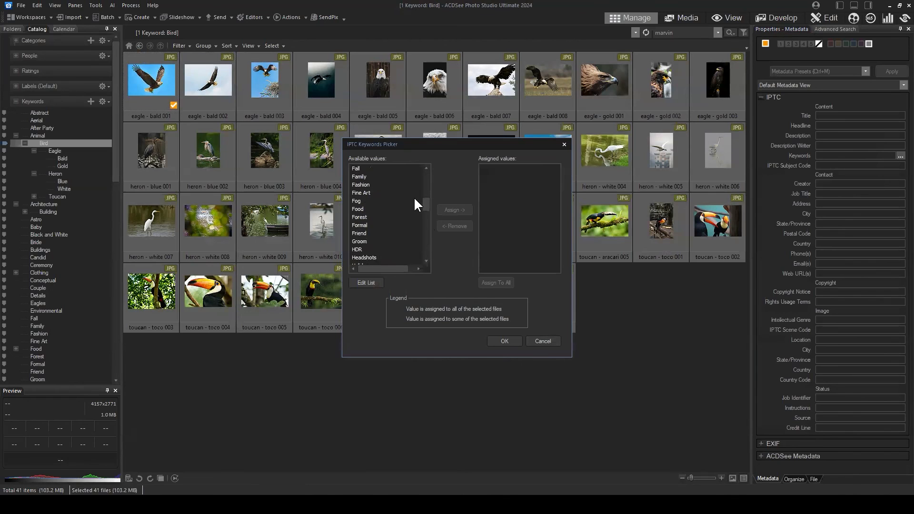
{"action": "scroll", "coordinate": [413, 205], "scroll_direction": "up", "scroll_amount": 10}
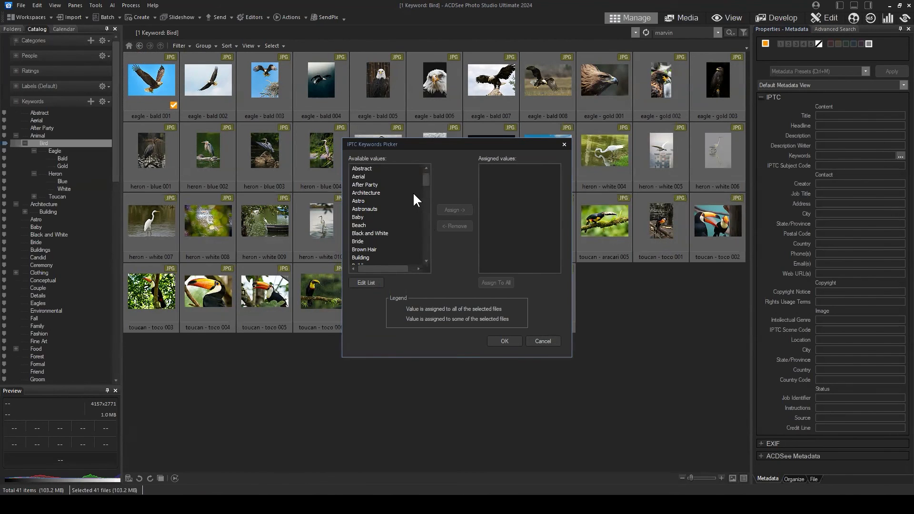
{"action": "scroll", "coordinate": [412, 192], "scroll_direction": "down", "scroll_amount": 6}
{"action": "left_click", "coordinate": [543, 341]}
Show the assigned ACDSee keywords for all the bird photos and review the commands offered for the Animal keyword.
{"action": "left_click", "coordinate": [795, 479]}
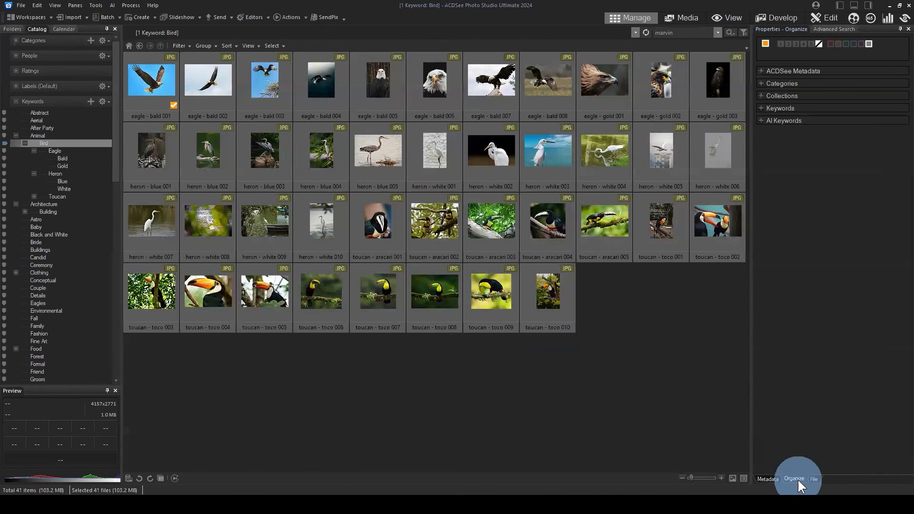
{"action": "left_click", "coordinate": [760, 108]}
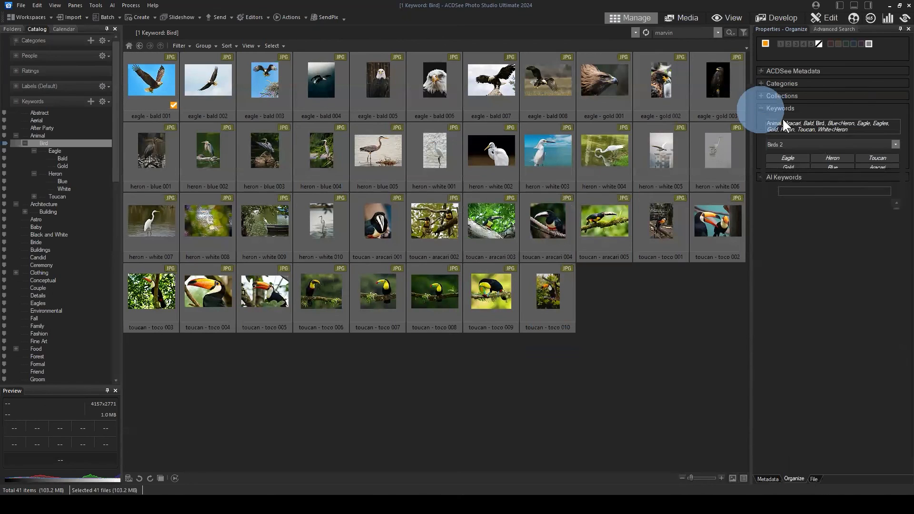
{"action": "left_click", "coordinate": [731, 313]}
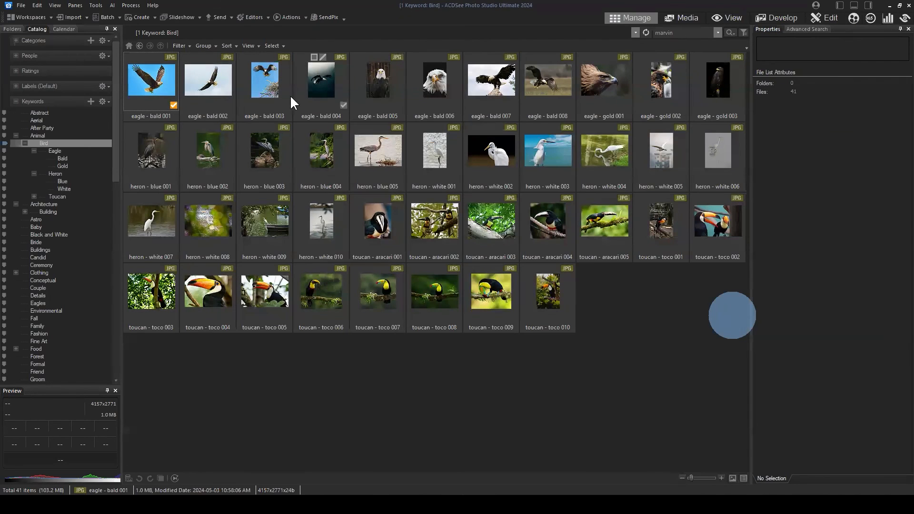
{"action": "left_click", "coordinate": [153, 90]}
{"action": "left_click", "coordinate": [532, 304], "text": "shift"}
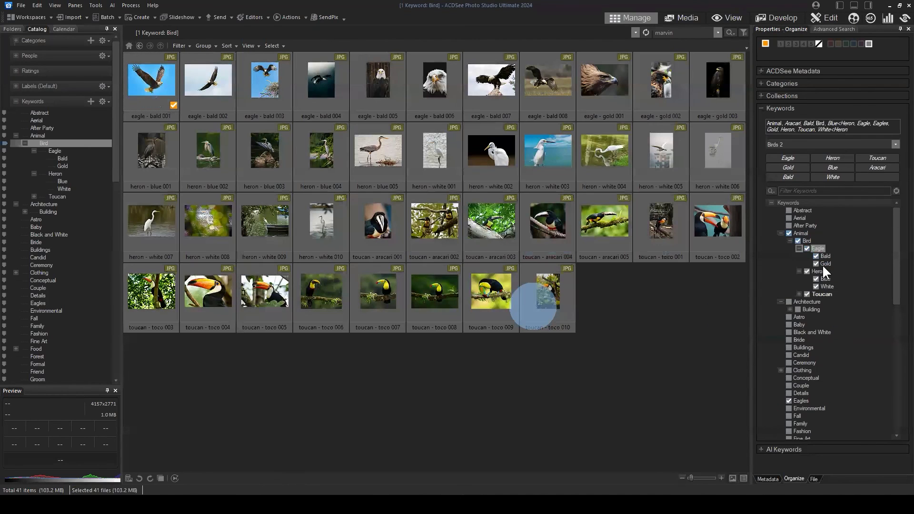
{"action": "right_click", "coordinate": [805, 232]}
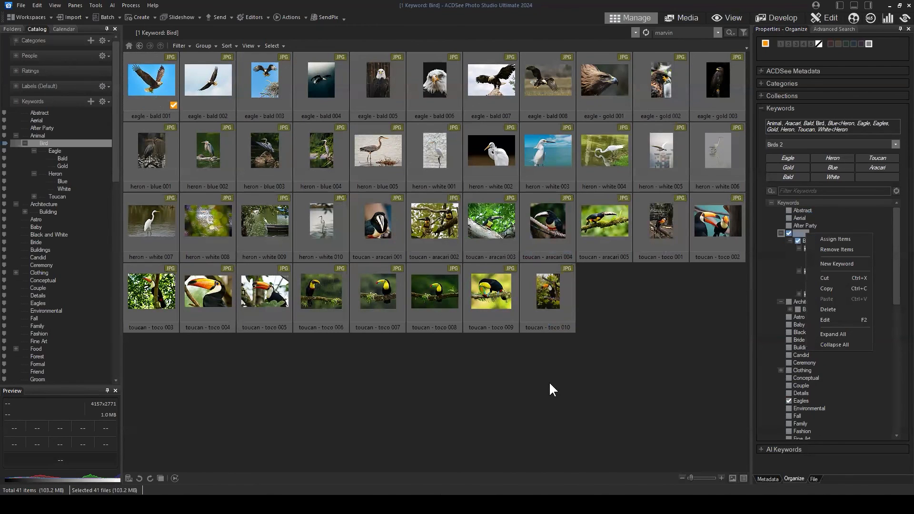
{"action": "left_click", "coordinate": [694, 350]}
Review the metadata embedding and import commands for all the bird photos without applying any.
{"action": "left_click", "coordinate": [152, 82]}
{"action": "left_click", "coordinate": [543, 291], "text": "shift"}
{"action": "right_click", "coordinate": [541, 135]}
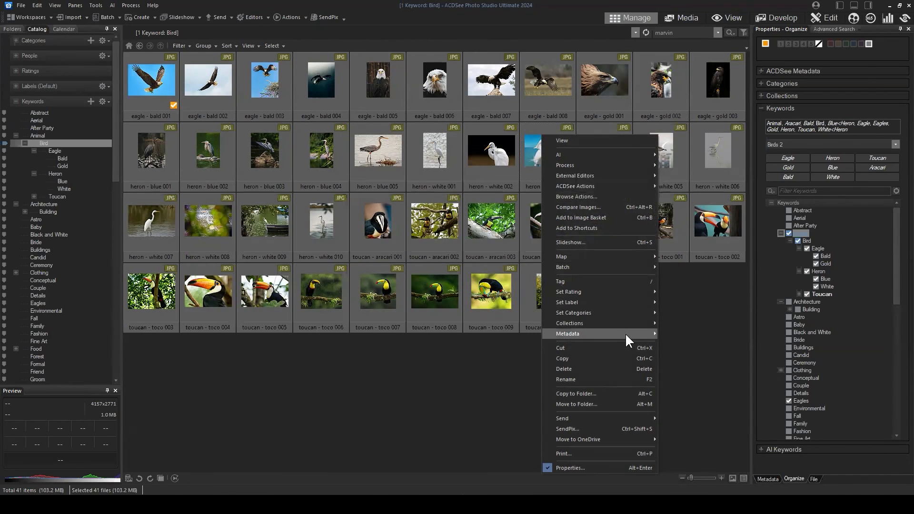
{"action": "mouse_move", "coordinate": [617, 336]}
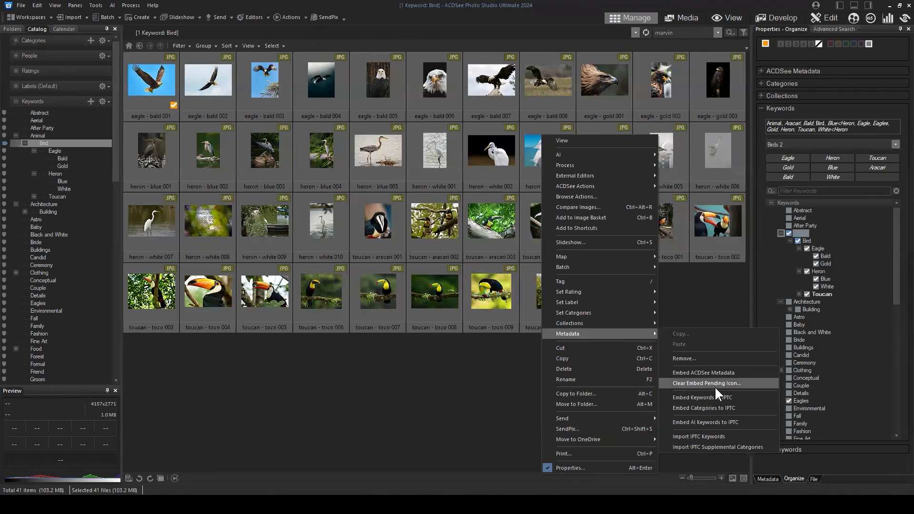
{"action": "left_click", "coordinate": [701, 290]}
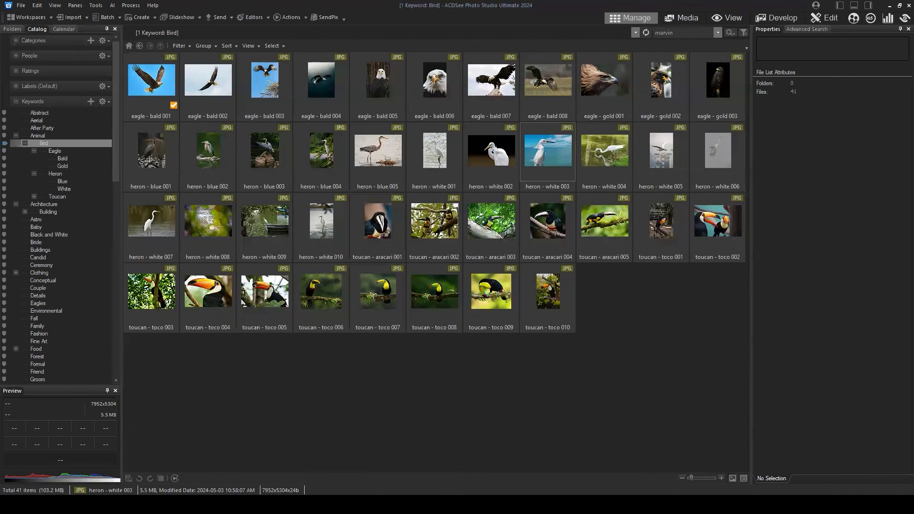
Select all the bird photos and embed their keywords to IPTC.
{"action": "left_click_drag", "start_coordinate": [704, 312], "coordinate": [157, 105]}
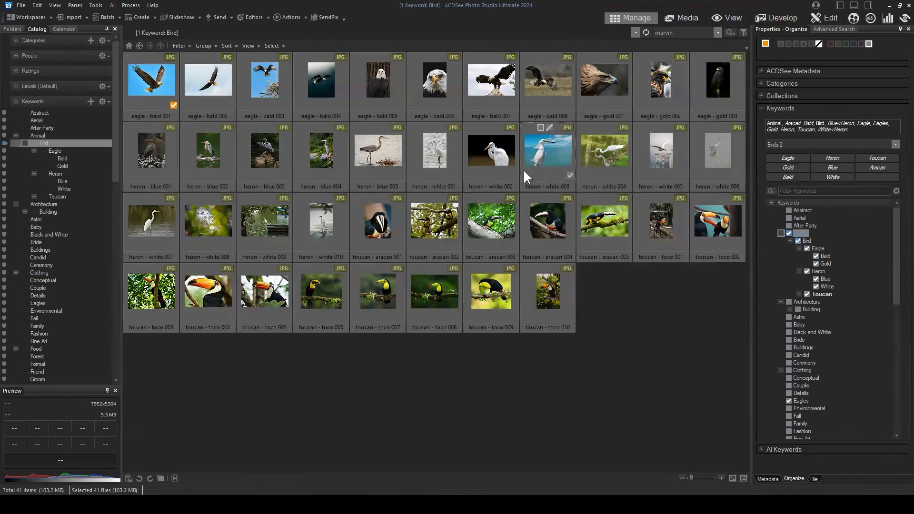
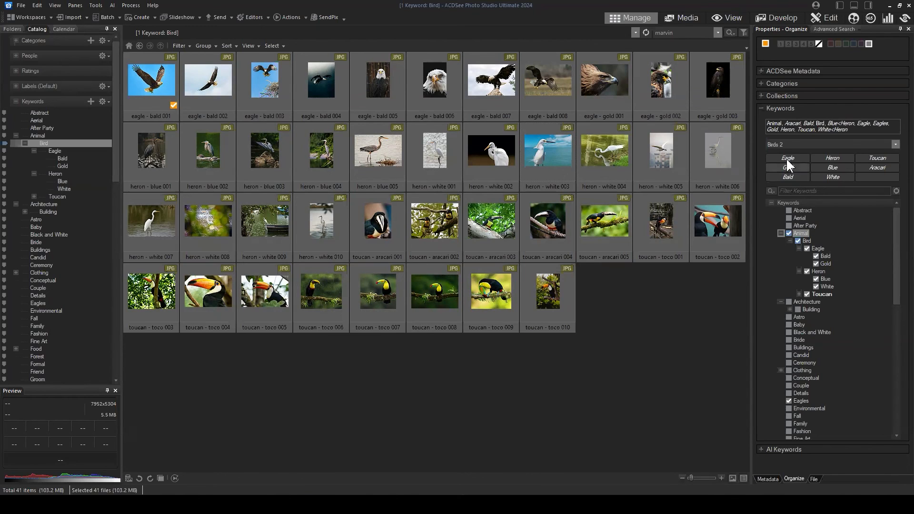
{"action": "left_click", "coordinate": [761, 112]}
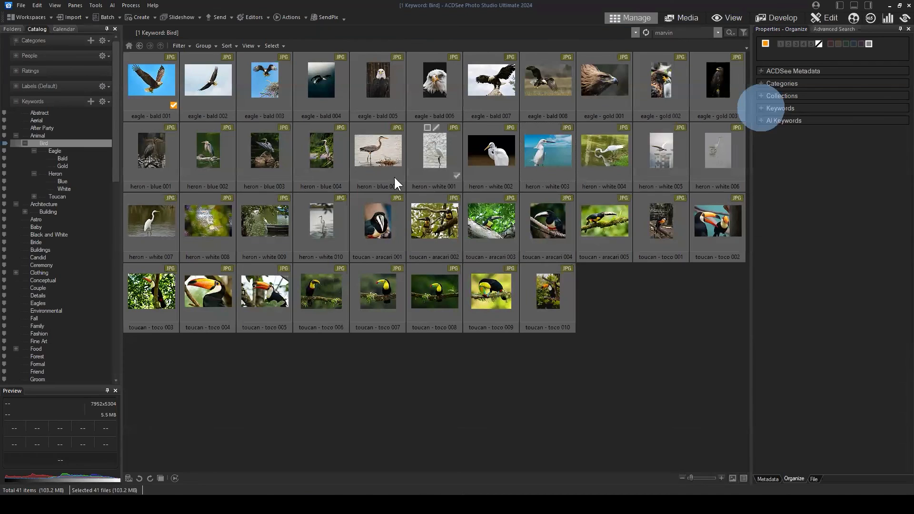
{"action": "right_click", "coordinate": [490, 153]}
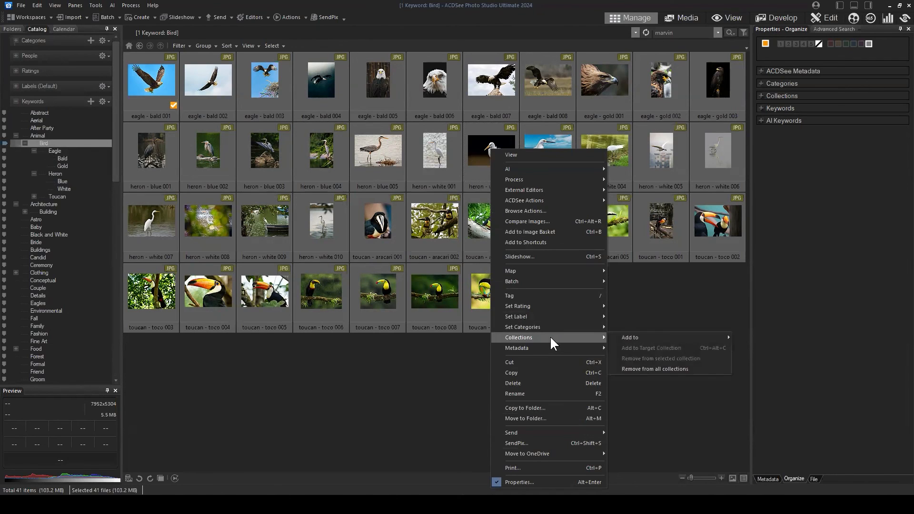
{"action": "left_click", "coordinate": [535, 347]}
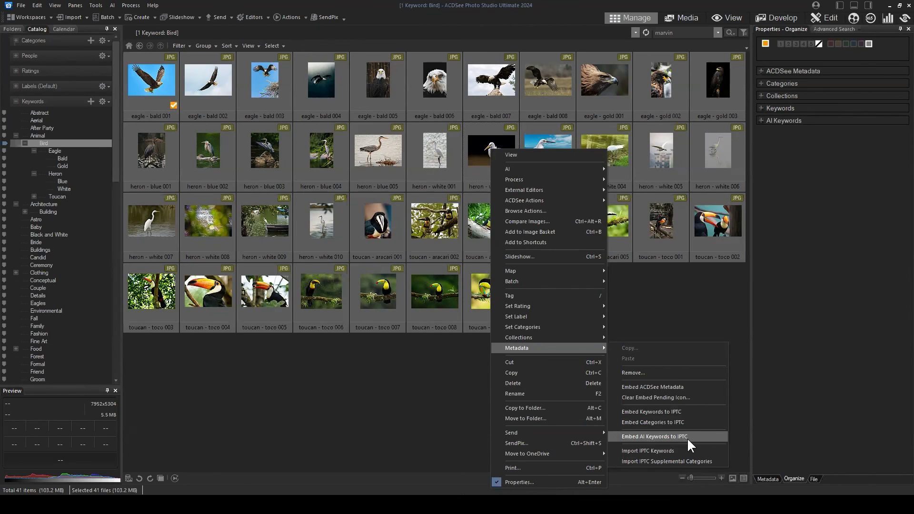
{"action": "left_click", "coordinate": [655, 412]}
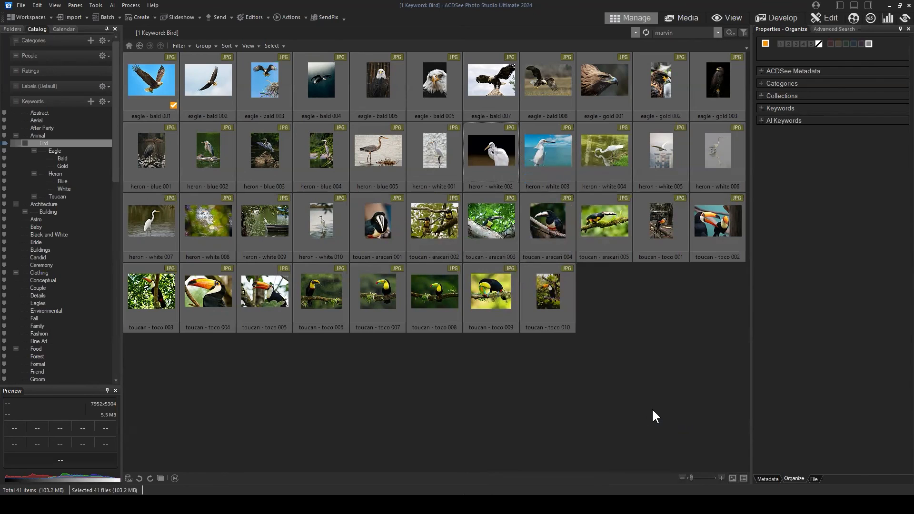
Compare the IPTC keywords with the ACDSee Metadata keywords on eagle - bald 001.
{"action": "left_click", "coordinate": [646, 349]}
{"action": "left_click", "coordinate": [153, 83]}
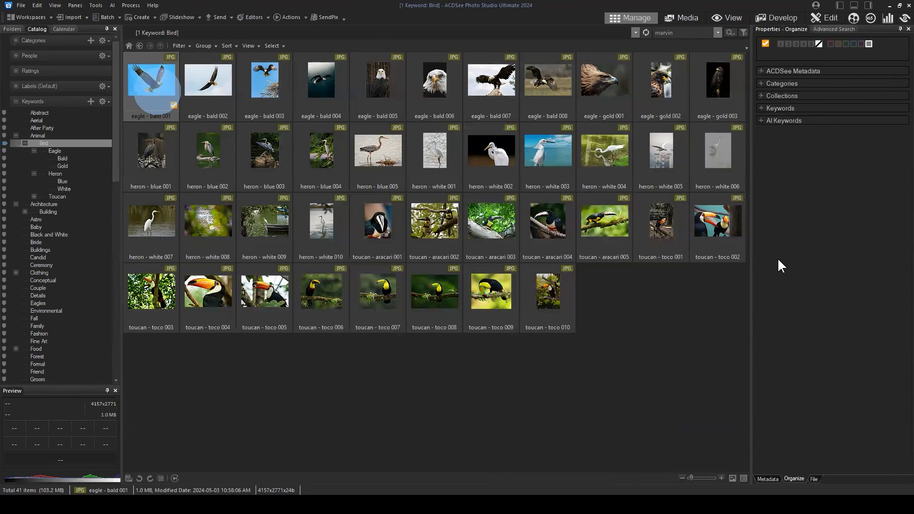
{"action": "left_click", "coordinate": [766, 477]}
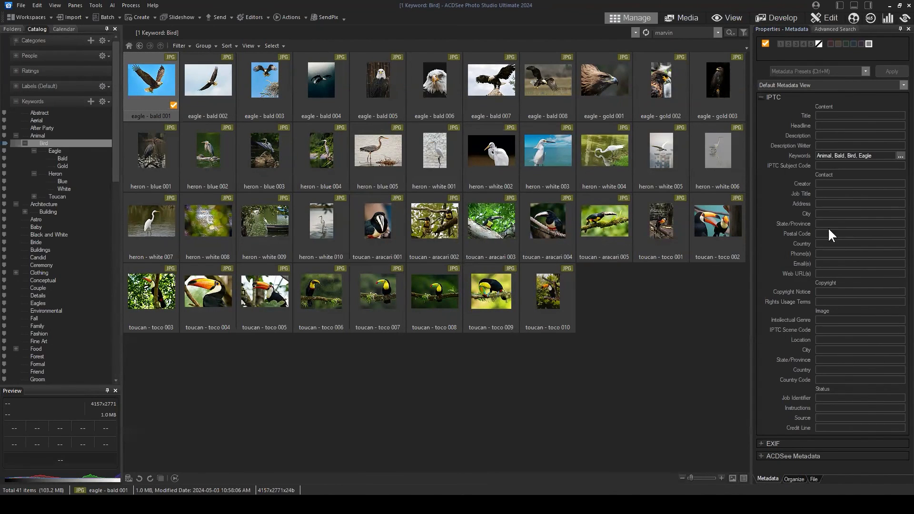
{"action": "left_click", "coordinate": [760, 98]}
{"action": "left_click", "coordinate": [761, 122]}
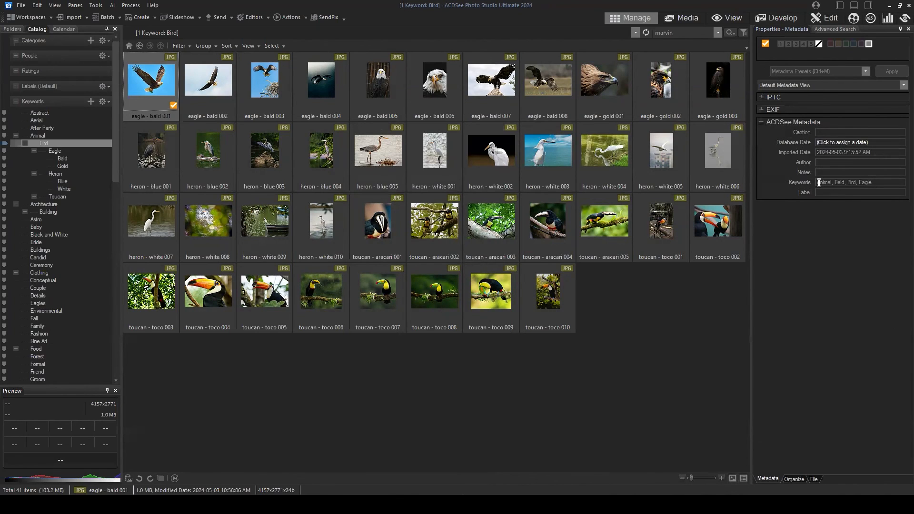
Check the IPTC keywords of eagle - bald 001, toucan - aracari 005 and heron - white 004, then clear the photo selection.
{"action": "left_click_drag", "start_coordinate": [818, 183], "coordinate": [879, 183]}
{"action": "left_click", "coordinate": [761, 97]}
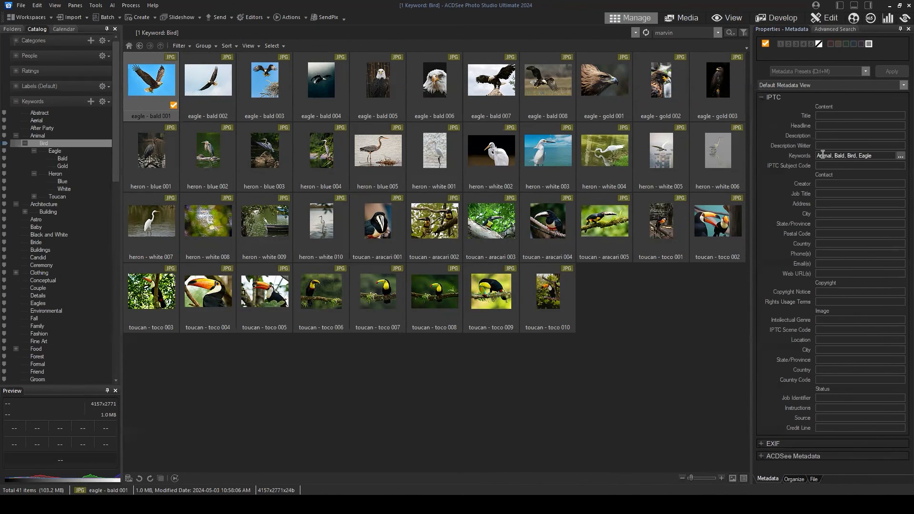
{"action": "left_click_drag", "start_coordinate": [830, 155], "coordinate": [882, 156]}
{"action": "left_click", "coordinate": [613, 224]}
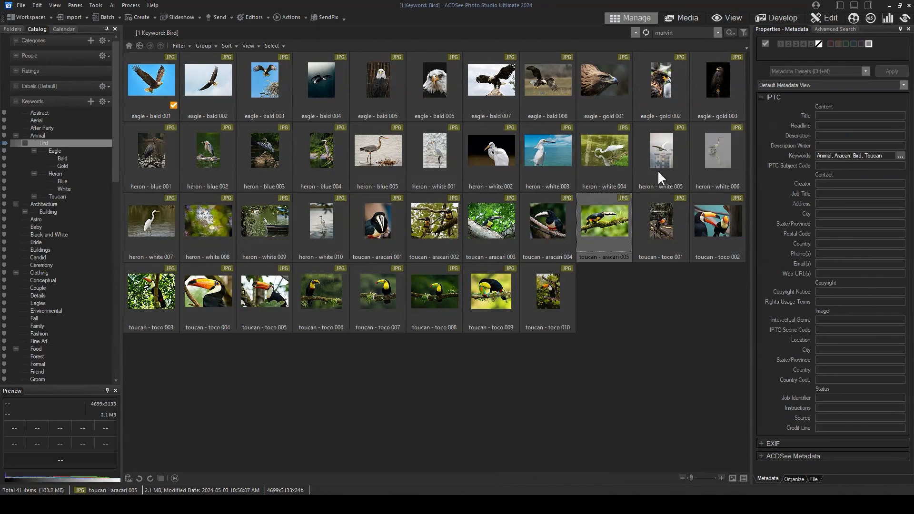
{"action": "left_click", "coordinate": [596, 140]}
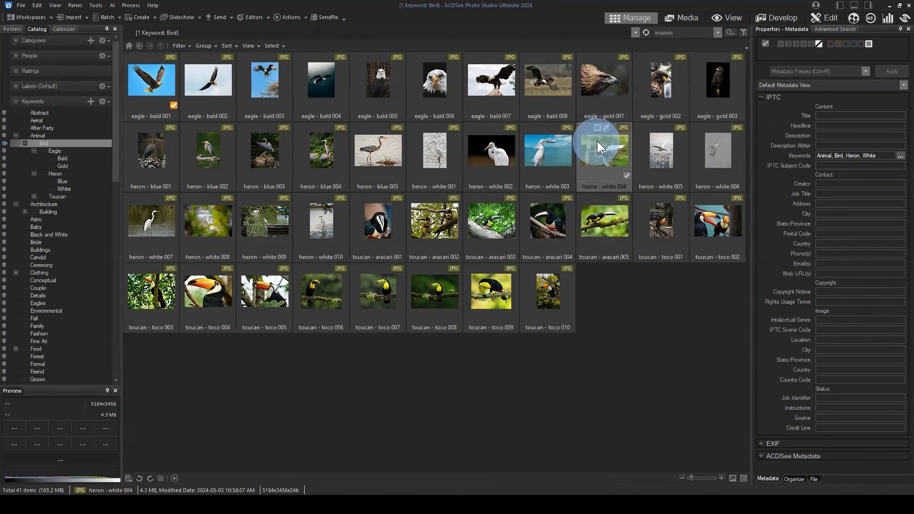
{"action": "left_click", "coordinate": [881, 155]}
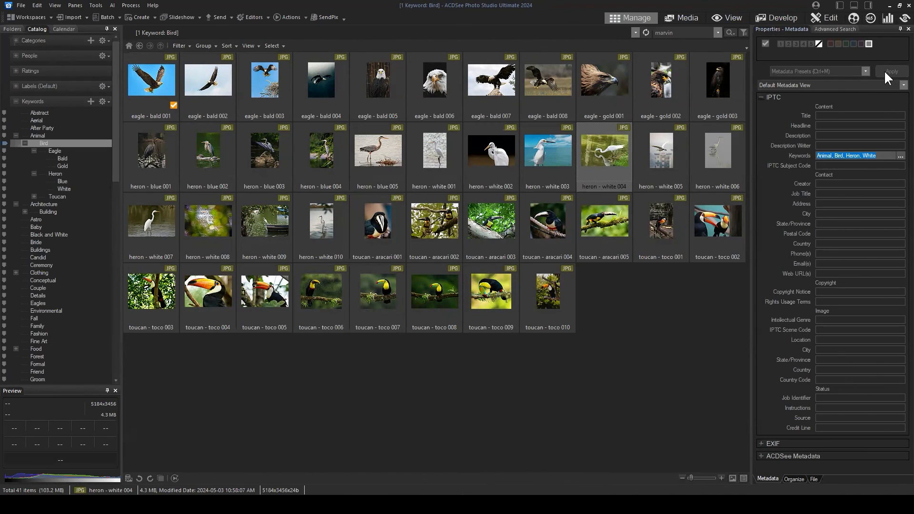
{"action": "left_click", "coordinate": [641, 302]}
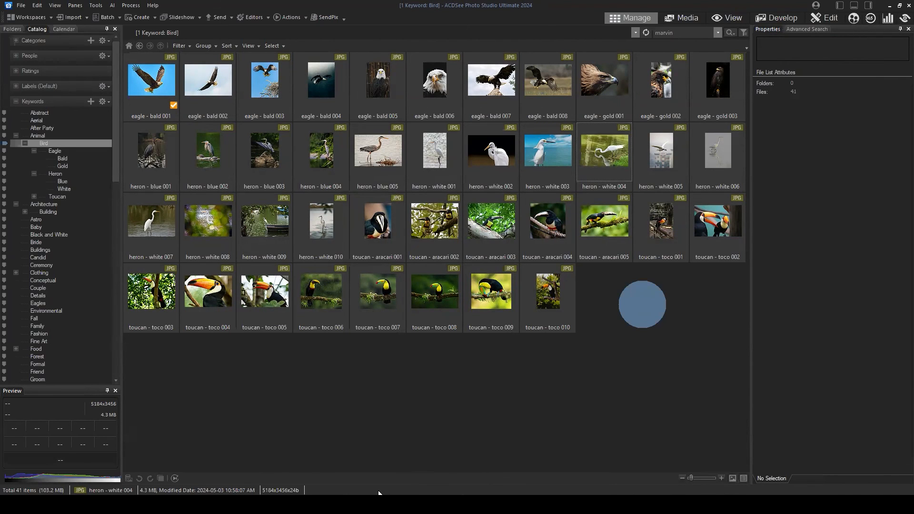
Switch to Windows File Explorer and open the Birds folder inside Pictures.
{"action": "left_click", "coordinate": [334, 504]}
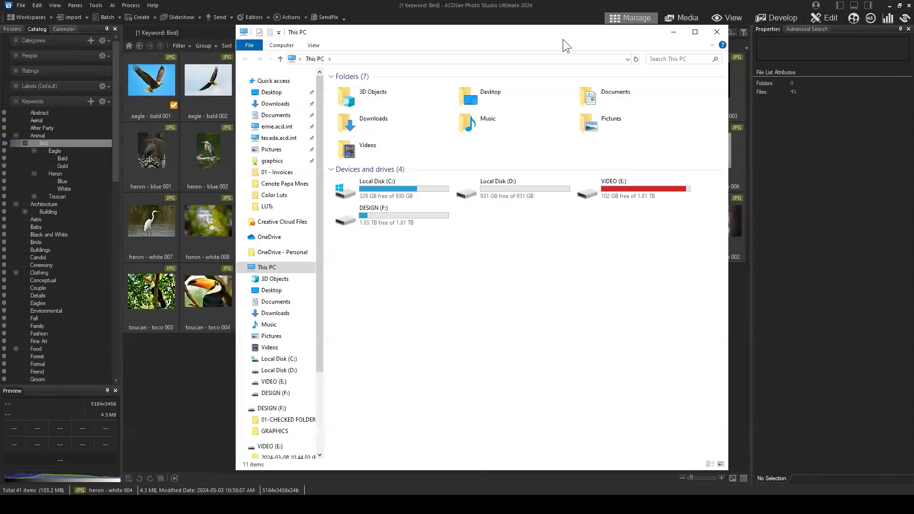
{"action": "left_click_drag", "start_coordinate": [555, 29], "coordinate": [566, 34]}
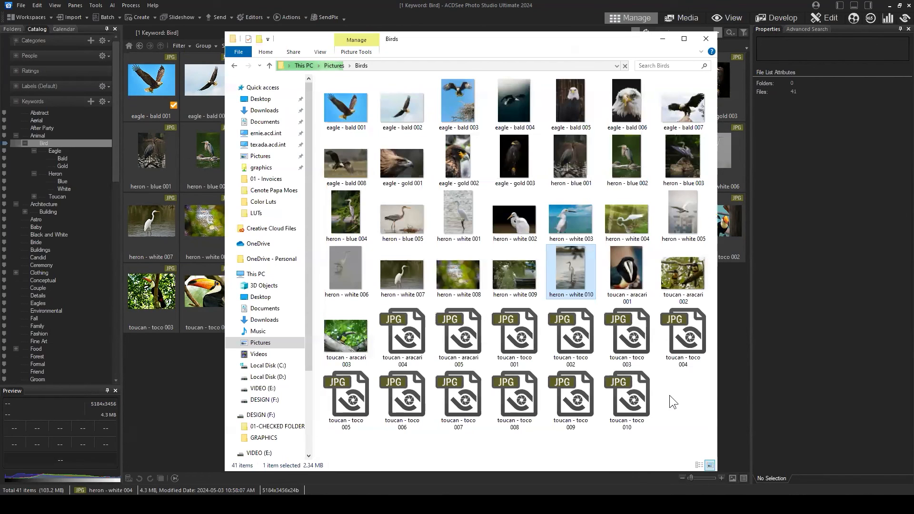
{"action": "left_click", "coordinate": [670, 401]}
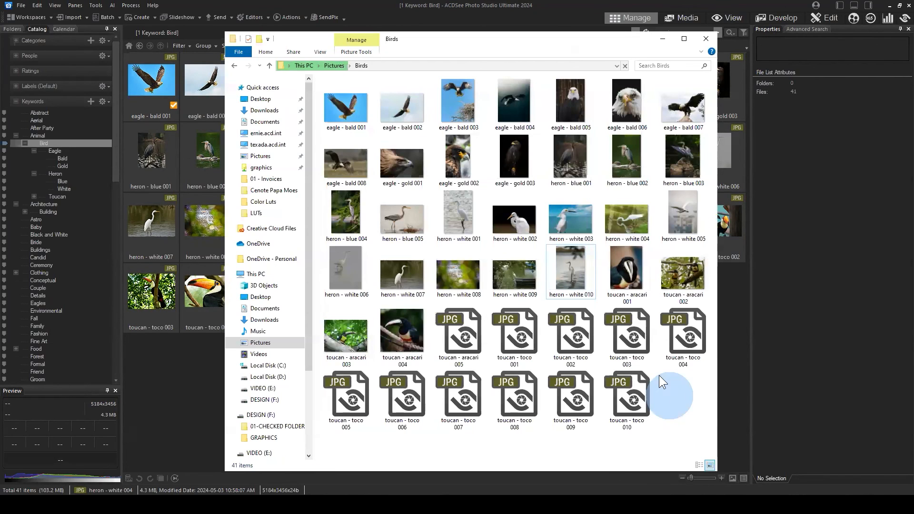
Show the detailed file properties of heron - white 003 from the Birds folder.
{"action": "right_click", "coordinate": [570, 220]}
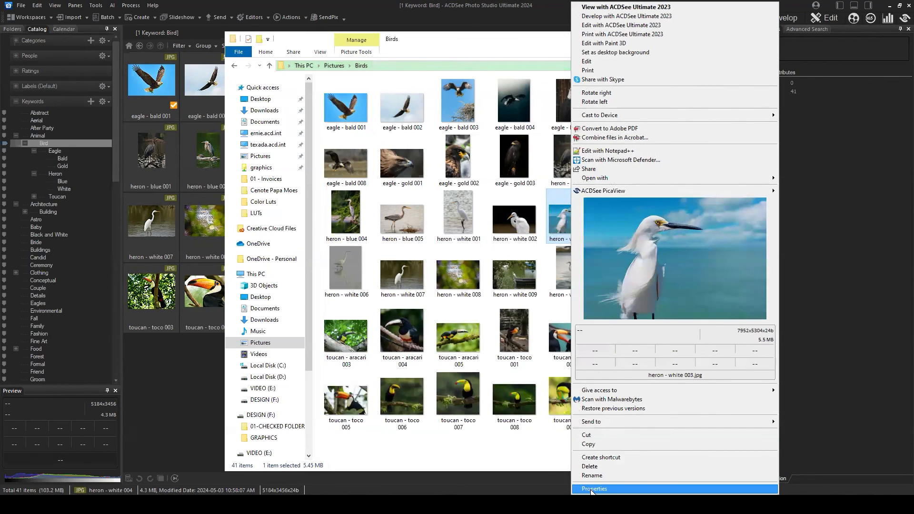
{"action": "left_click", "coordinate": [592, 488]}
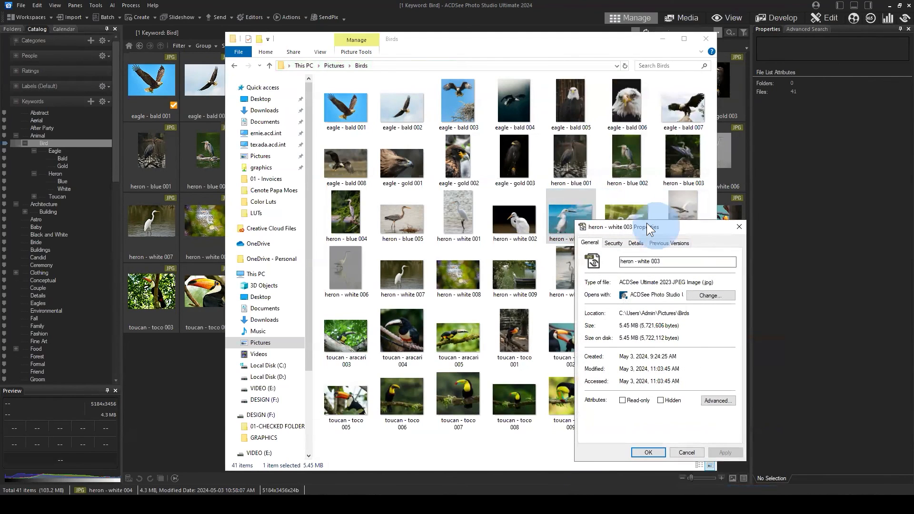
{"action": "left_click_drag", "start_coordinate": [646, 222], "coordinate": [475, 129]}
{"action": "left_click", "coordinate": [465, 152]}
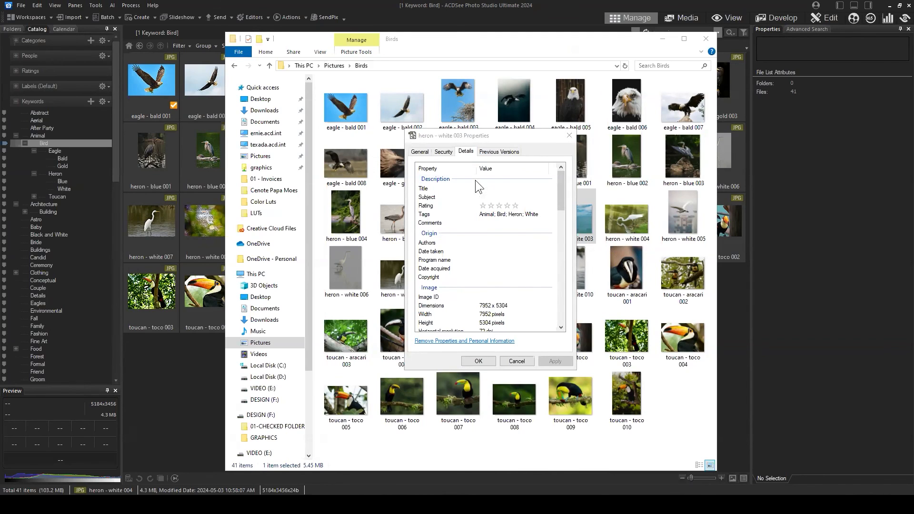
Examine the Tags entry in the details of heron - white 003 for the embedded keywords, without changing it.
{"action": "left_click_drag", "start_coordinate": [499, 136], "coordinate": [505, 133]}
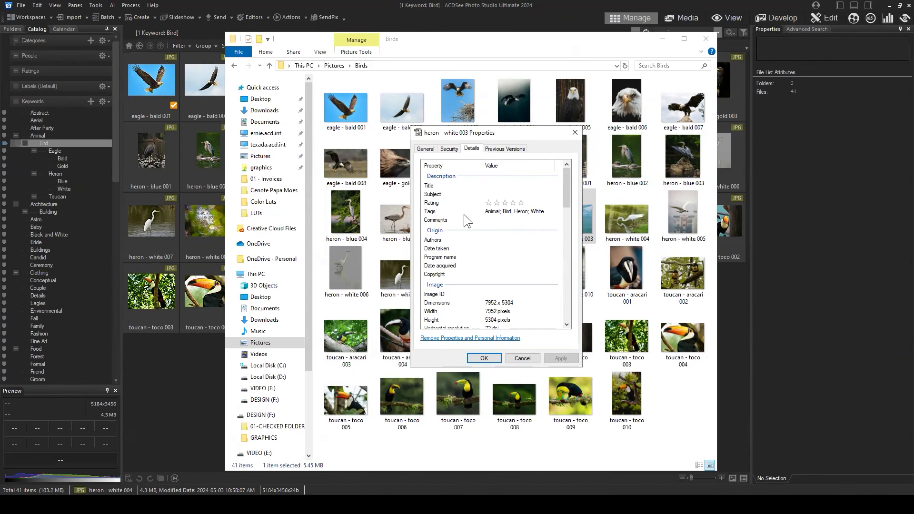
{"action": "scroll", "coordinate": [524, 214], "scroll_direction": "down", "scroll_amount": 3}
{"action": "scroll", "coordinate": [537, 212], "scroll_direction": "up", "scroll_amount": 3}
{"action": "left_click", "coordinate": [544, 211]}
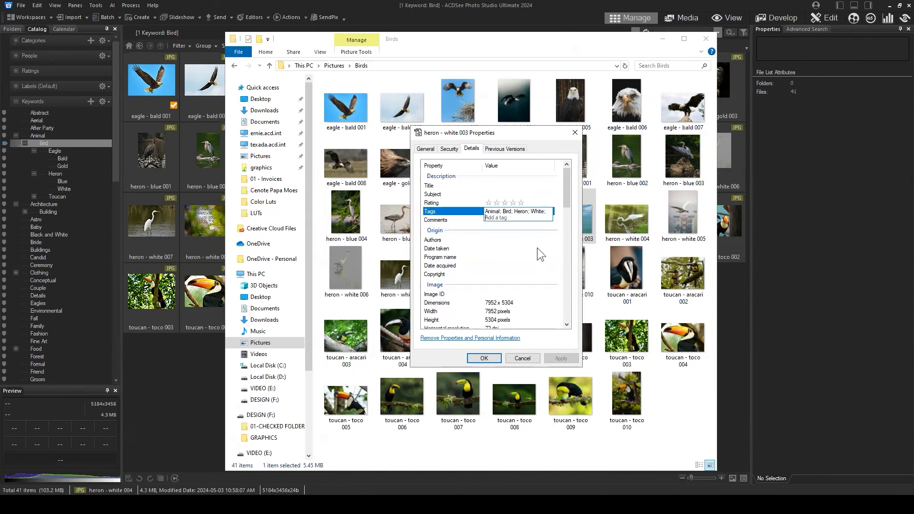
{"action": "left_click", "coordinate": [464, 211]}
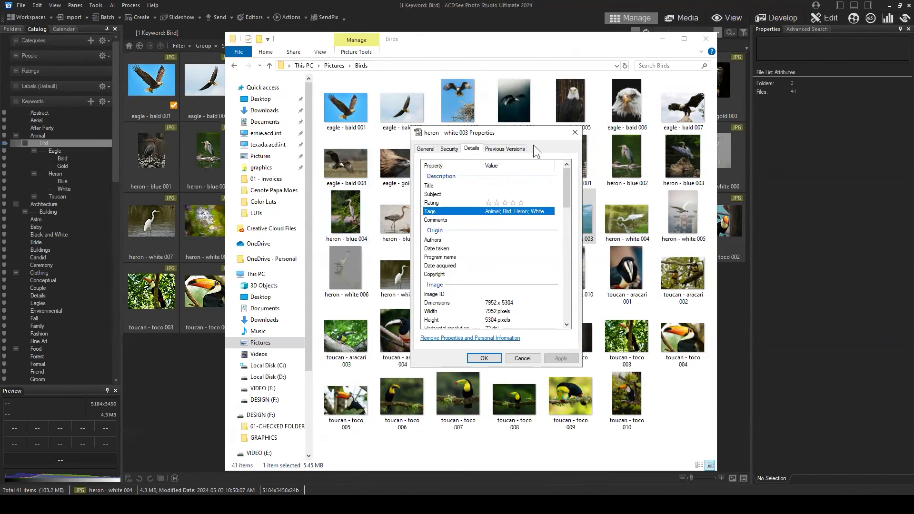
{"action": "left_click", "coordinate": [477, 212]}
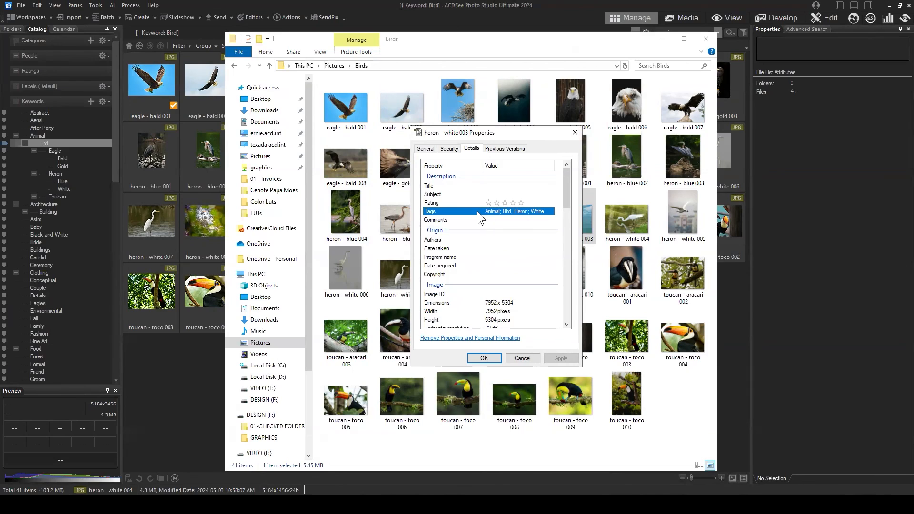
{"action": "left_click", "coordinate": [505, 238]}
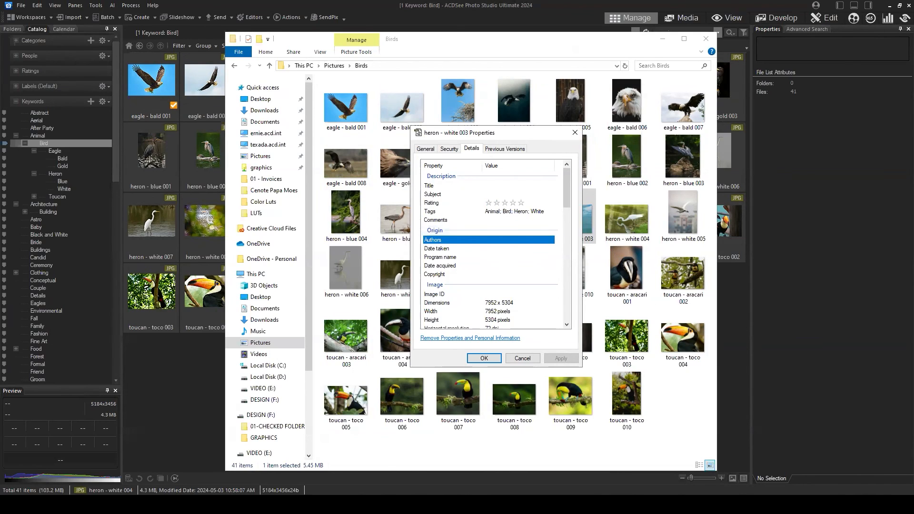